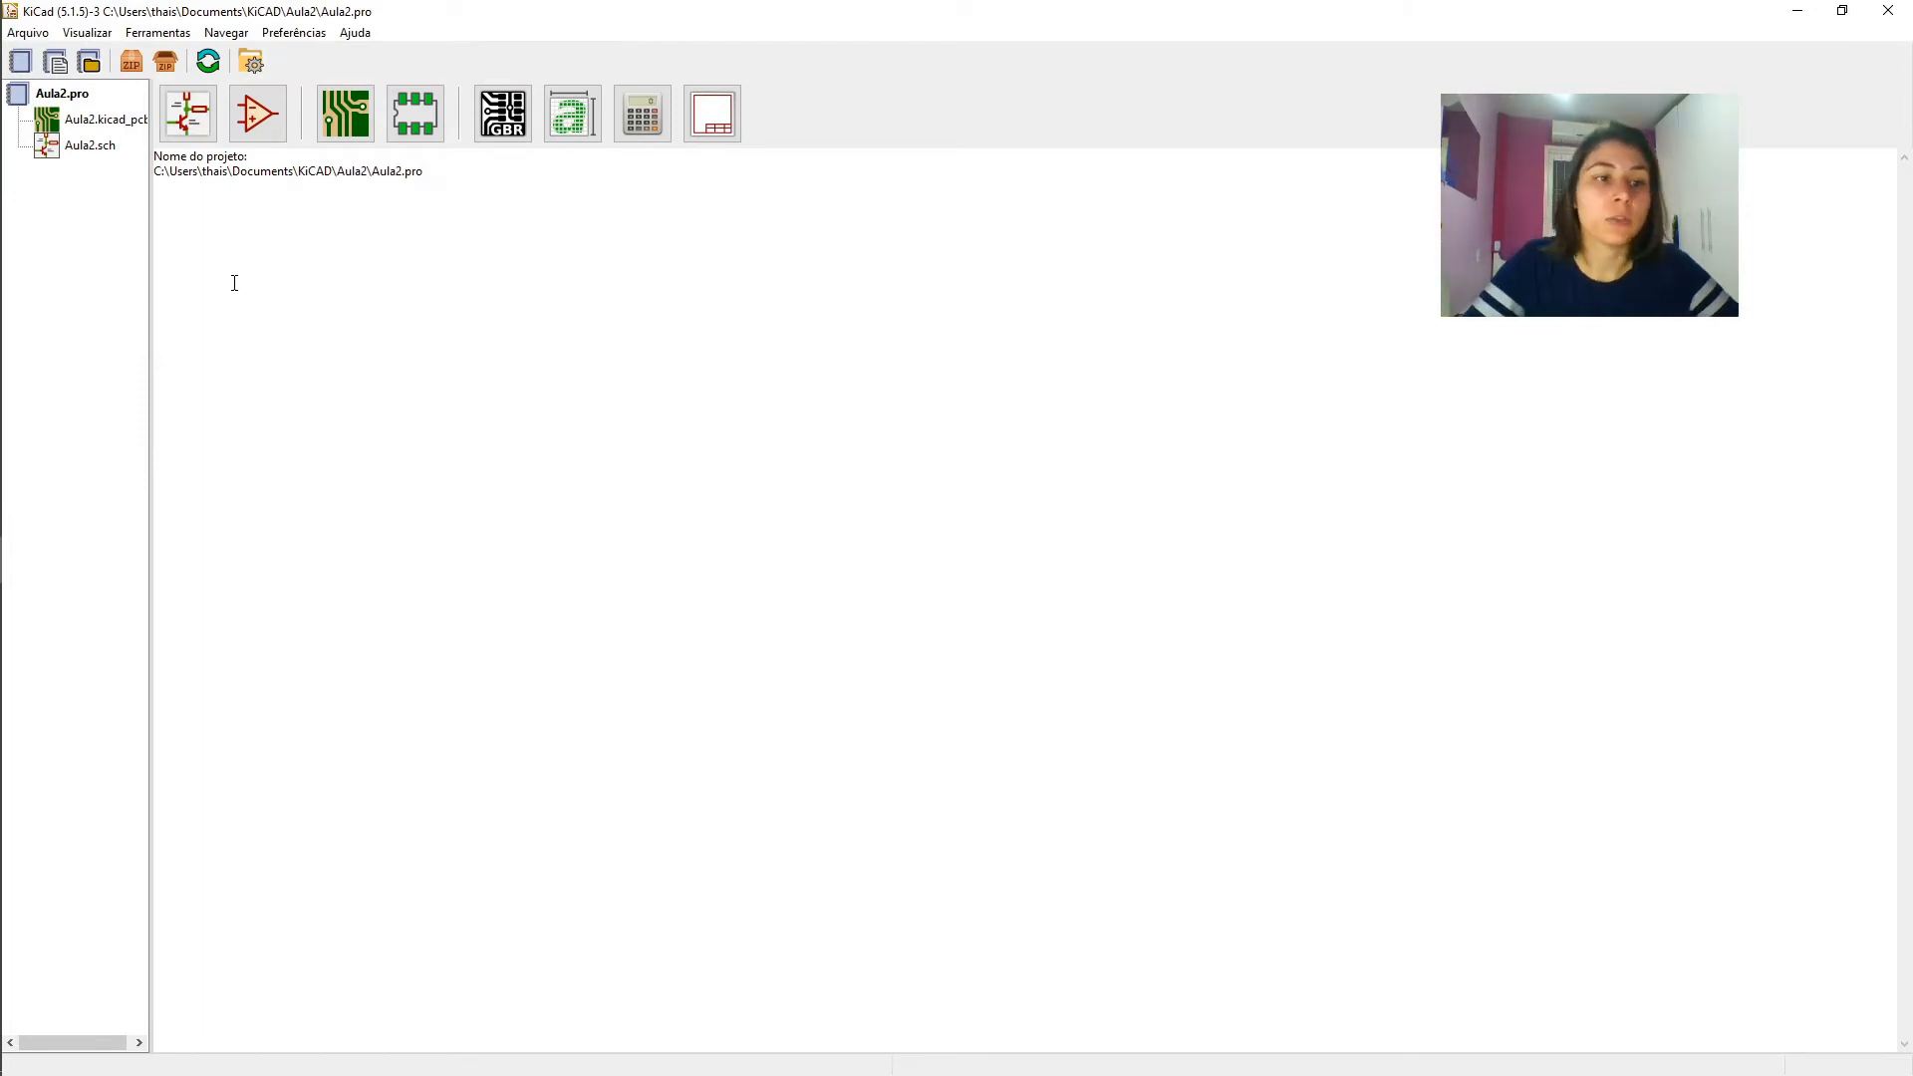
- Widen the project file tree and open the Aula2.sch schematic in the schematic layout editor
{"action": "left_click_drag", "start_coordinate": [150, 287], "coordinate": [282, 294]}
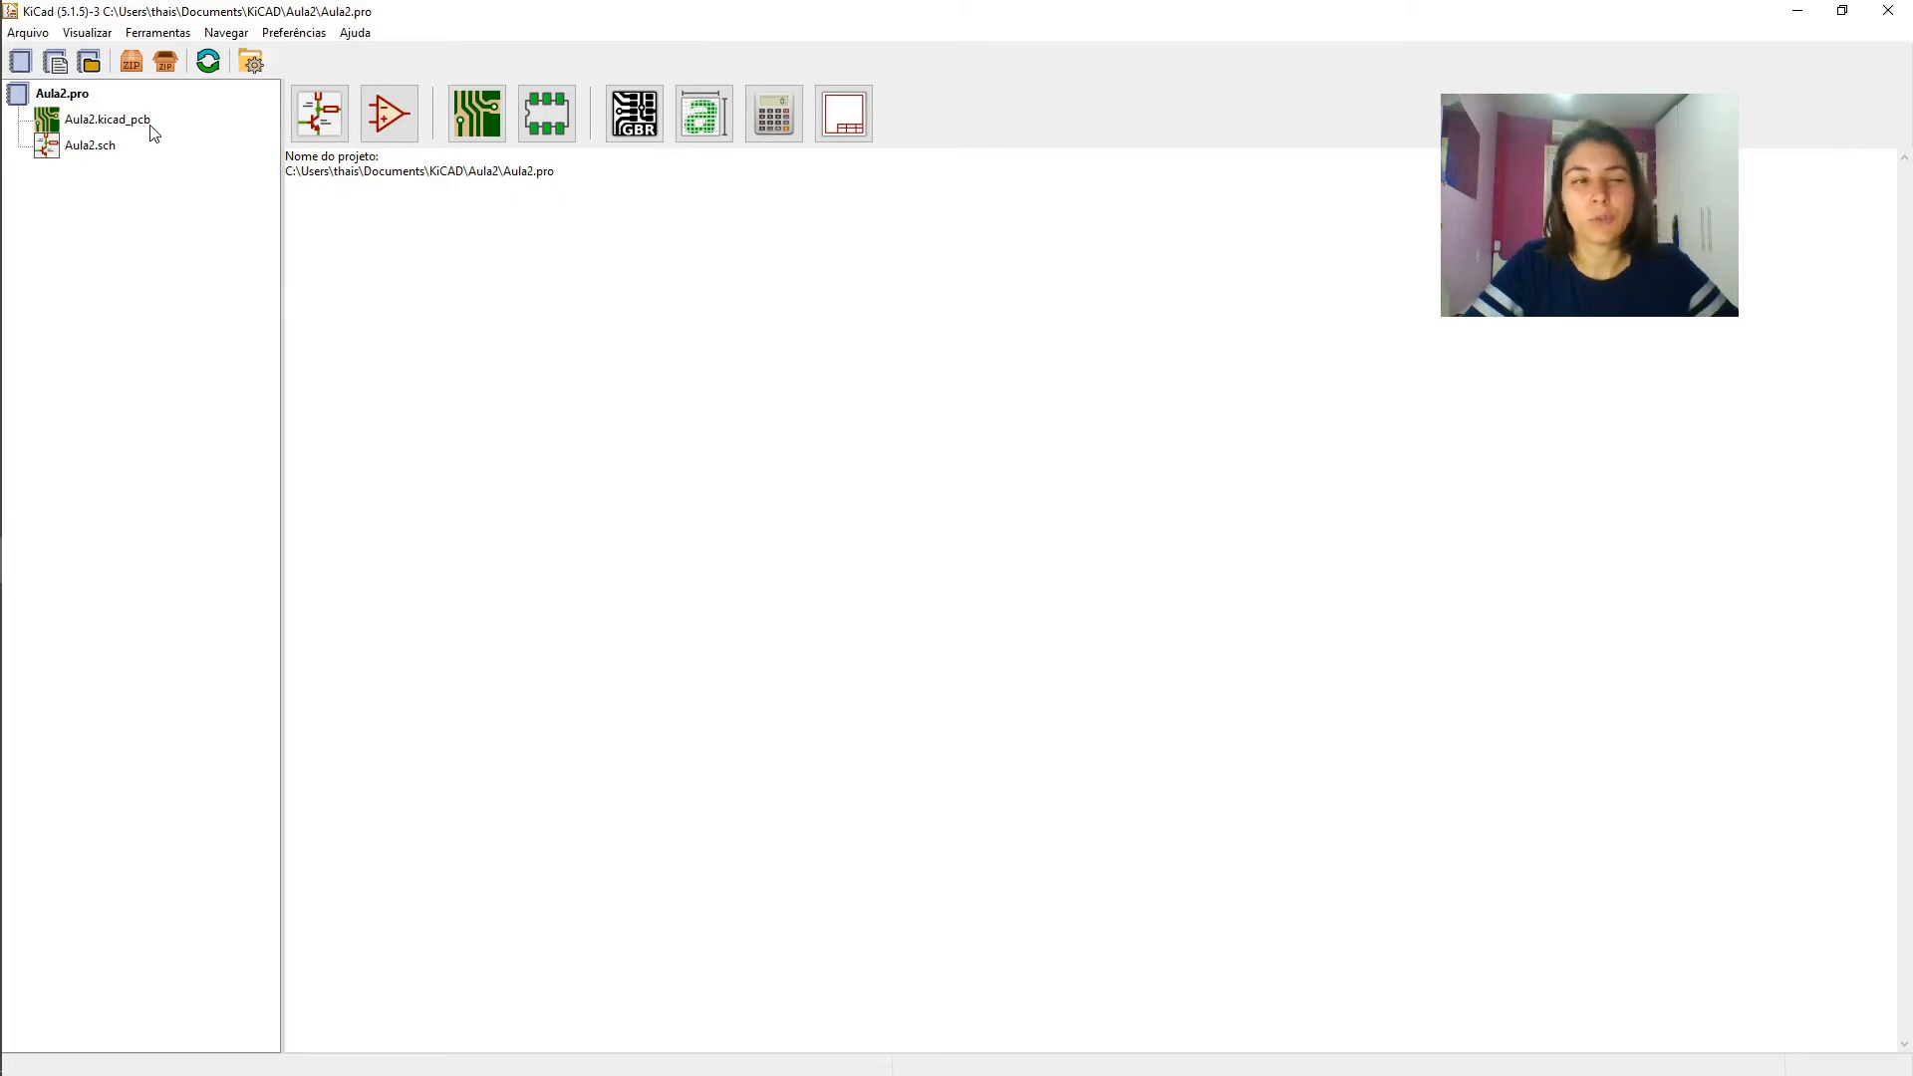
{"action": "left_click", "coordinate": [90, 150]}
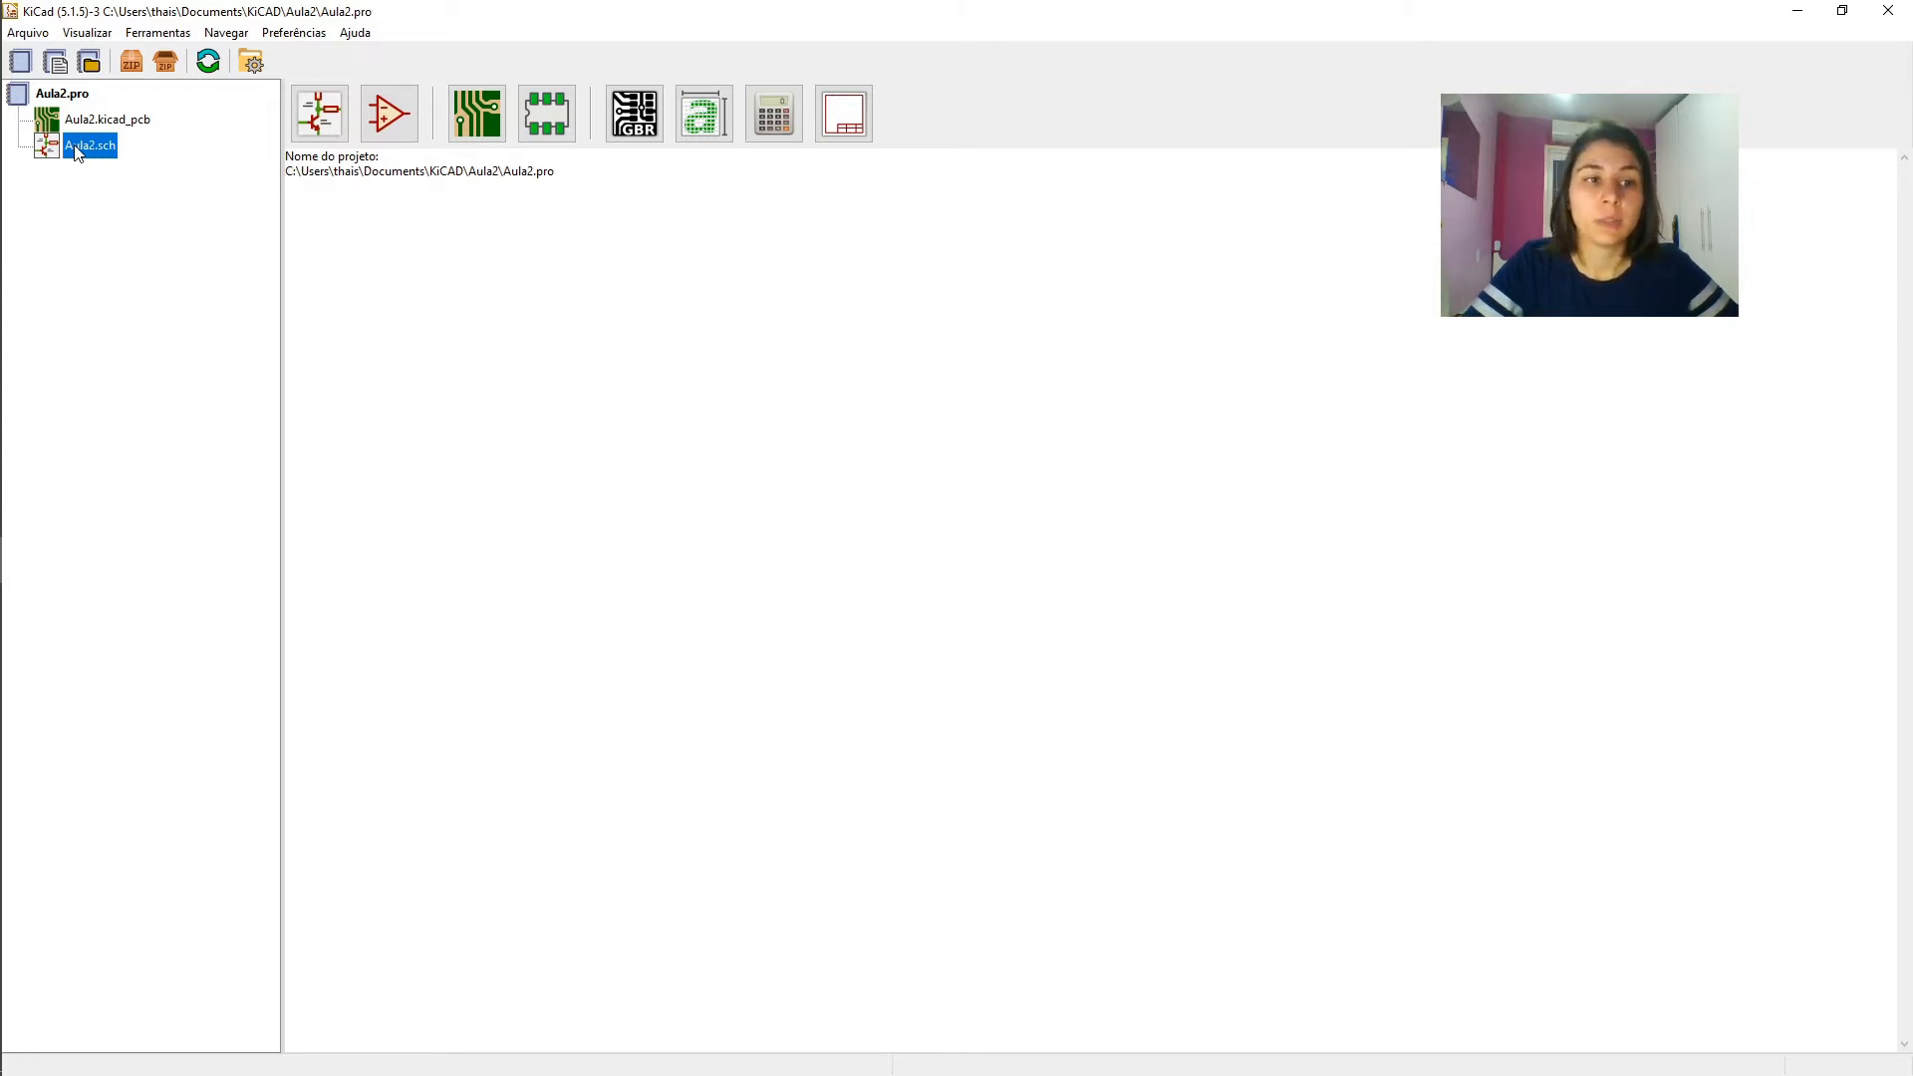
{"action": "left_click", "coordinate": [45, 231]}
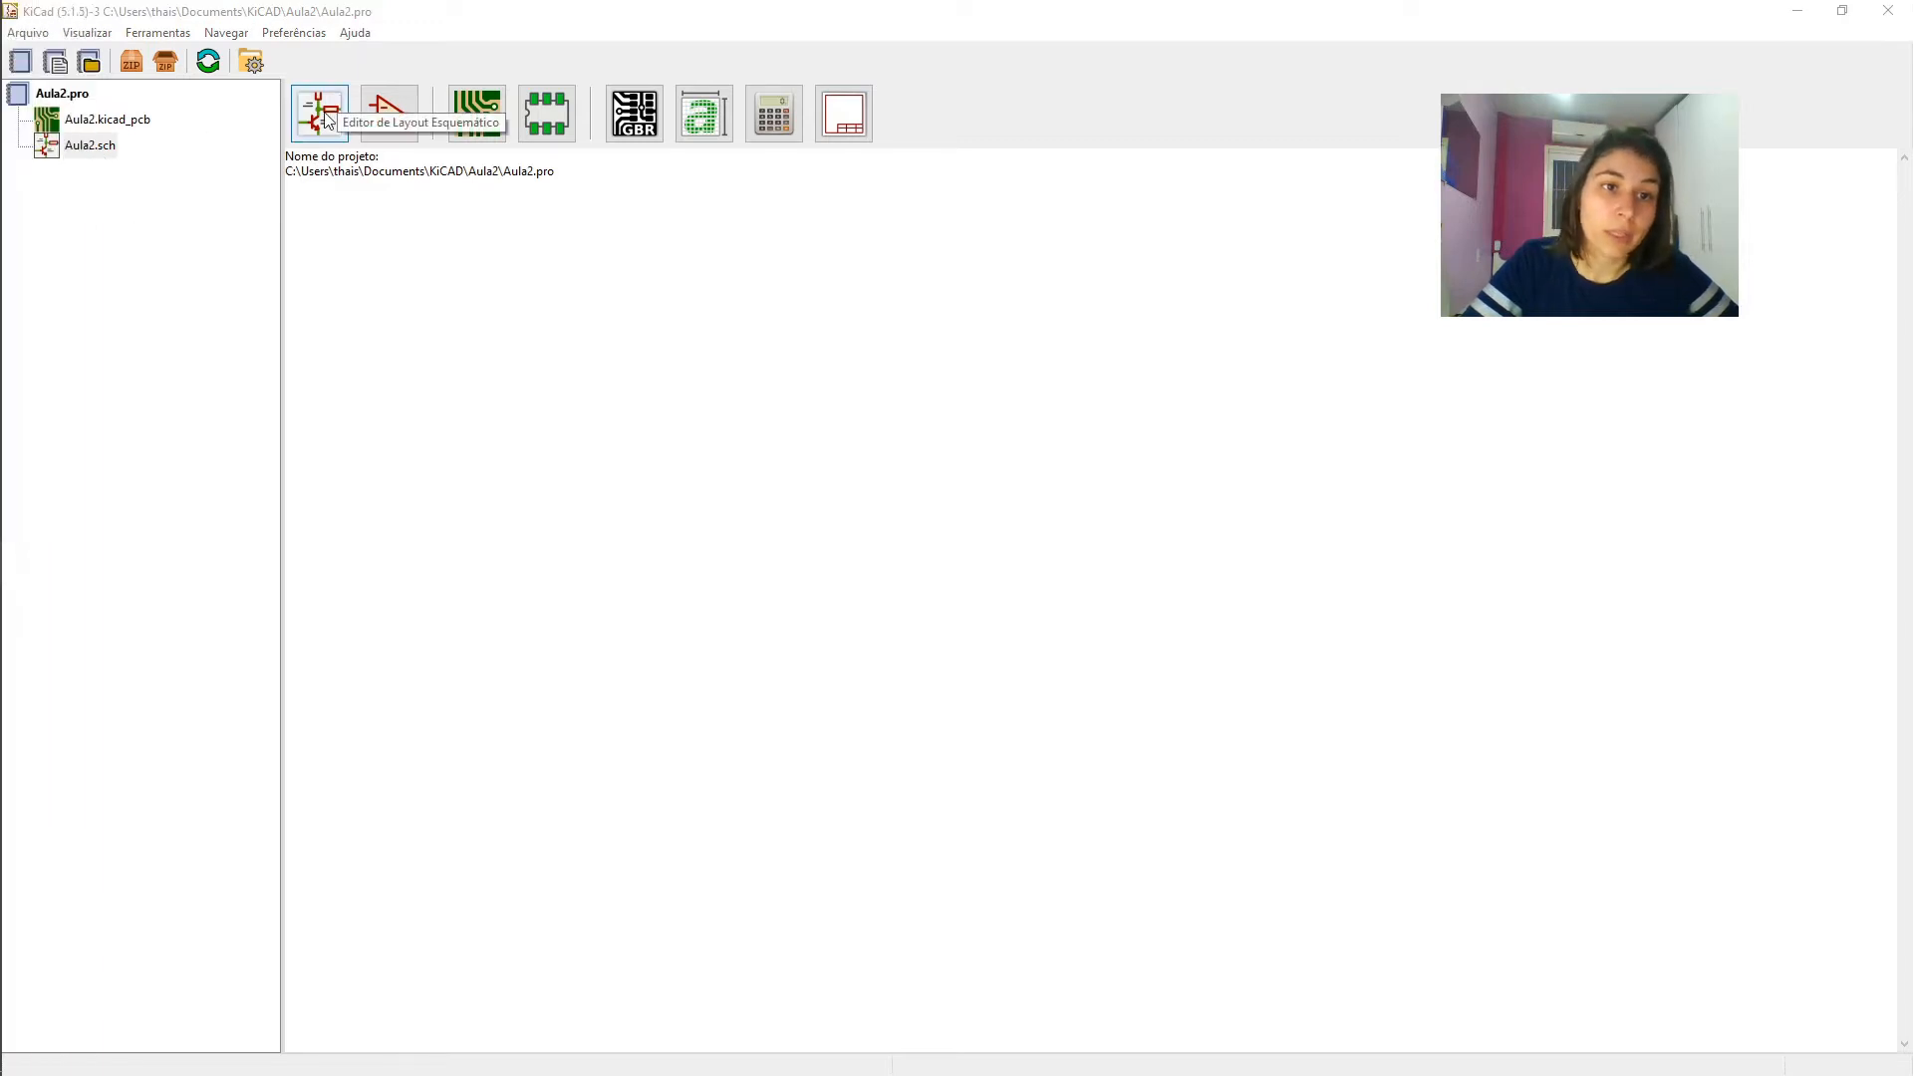
{"action": "mouse_move", "coordinate": [3, 294]}
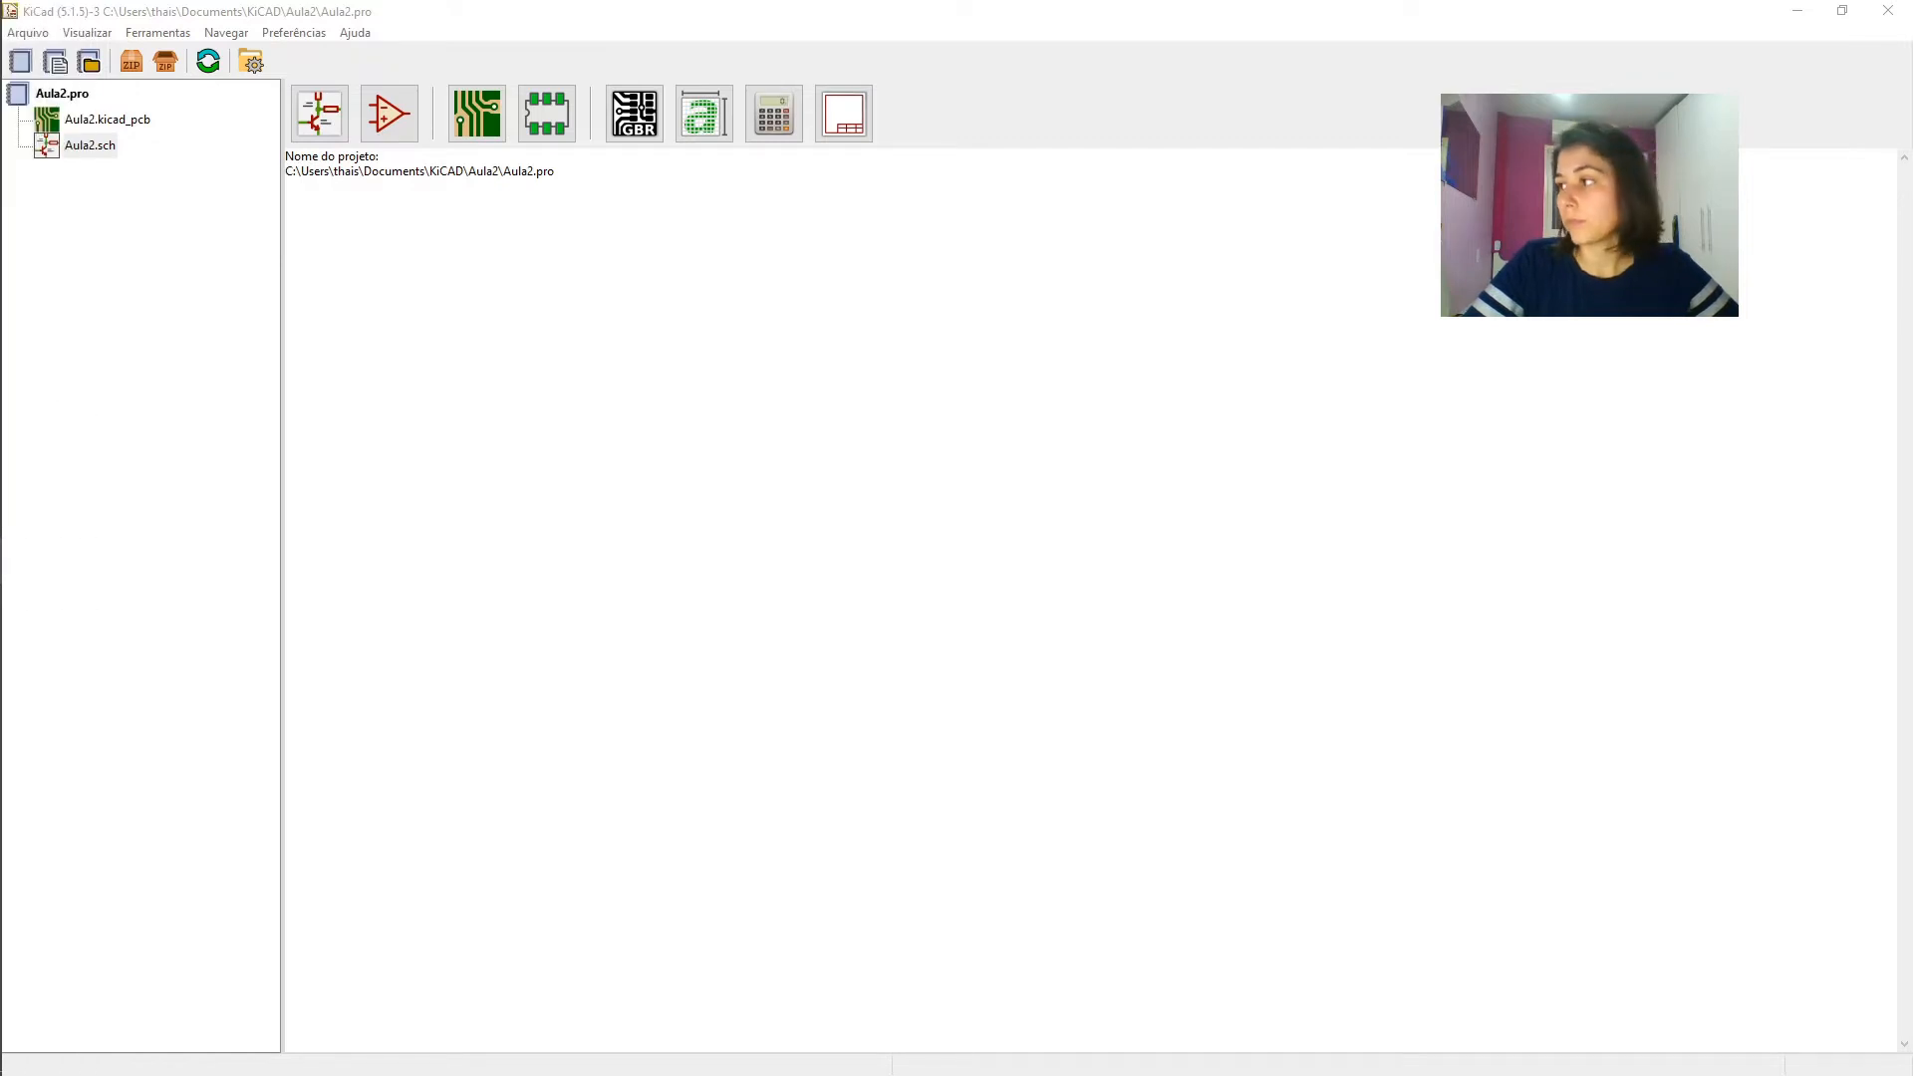
{"action": "left_click_drag", "start_coordinate": [1446, 352], "coordinate": [868, 0]}
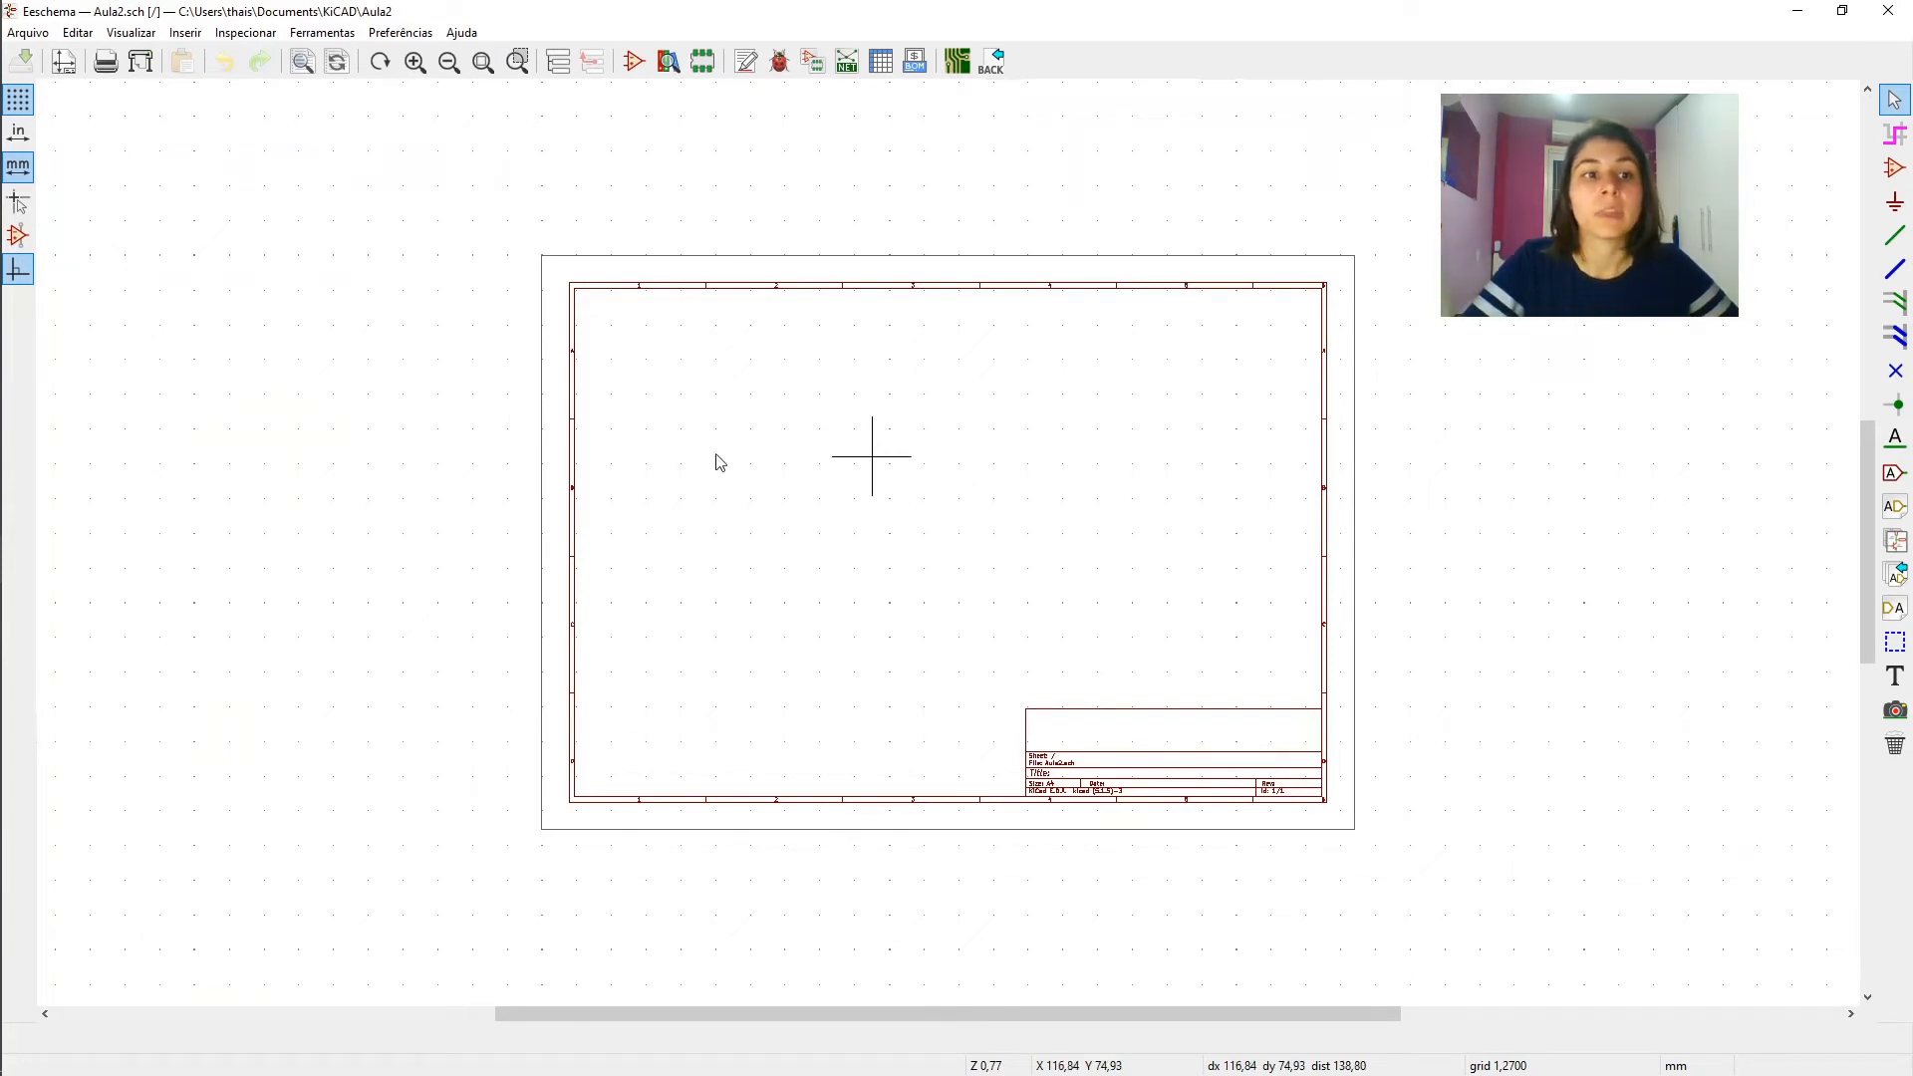
{"action": "mouse_move", "coordinate": [8, 379]}
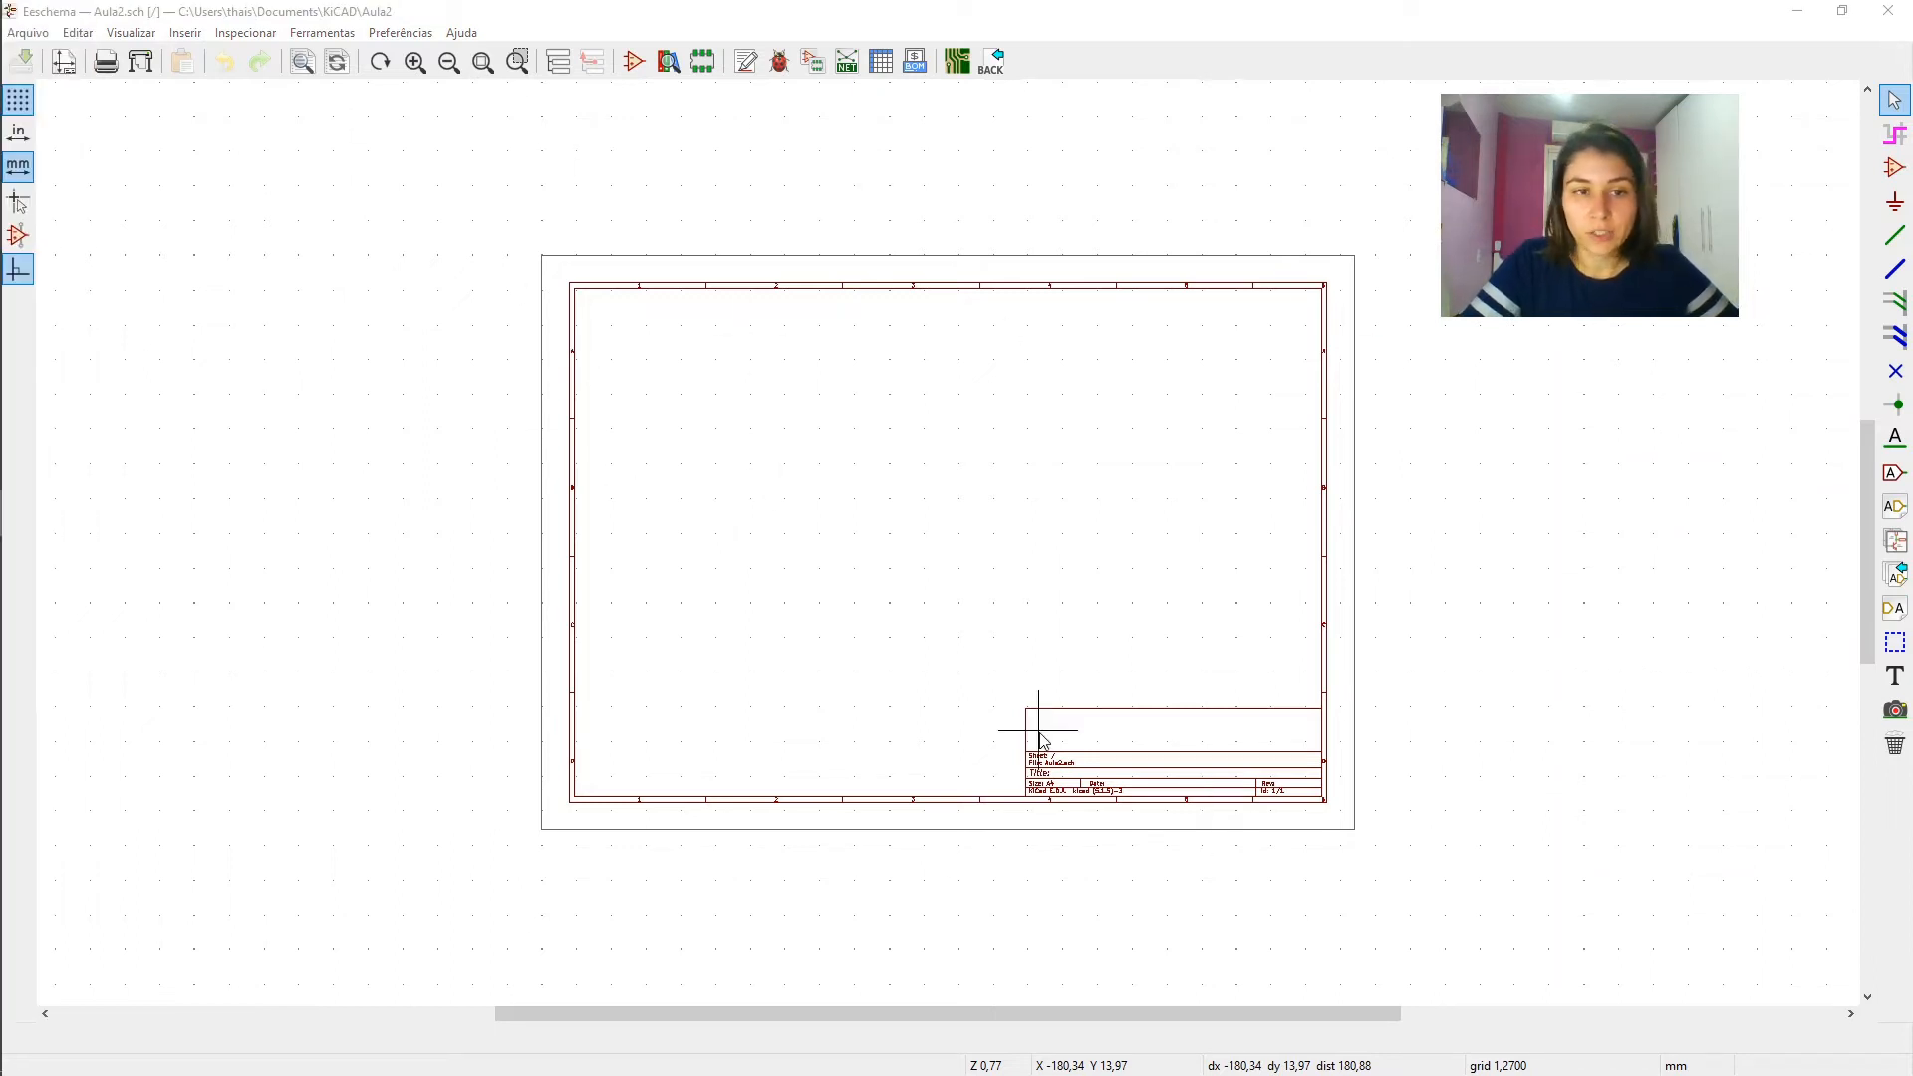
- In the page settings, keep A4 210x297mm paper with Paisagem orientation and set the issue date to 2020-03-25
{"action": "left_click", "coordinate": [27, 33]}
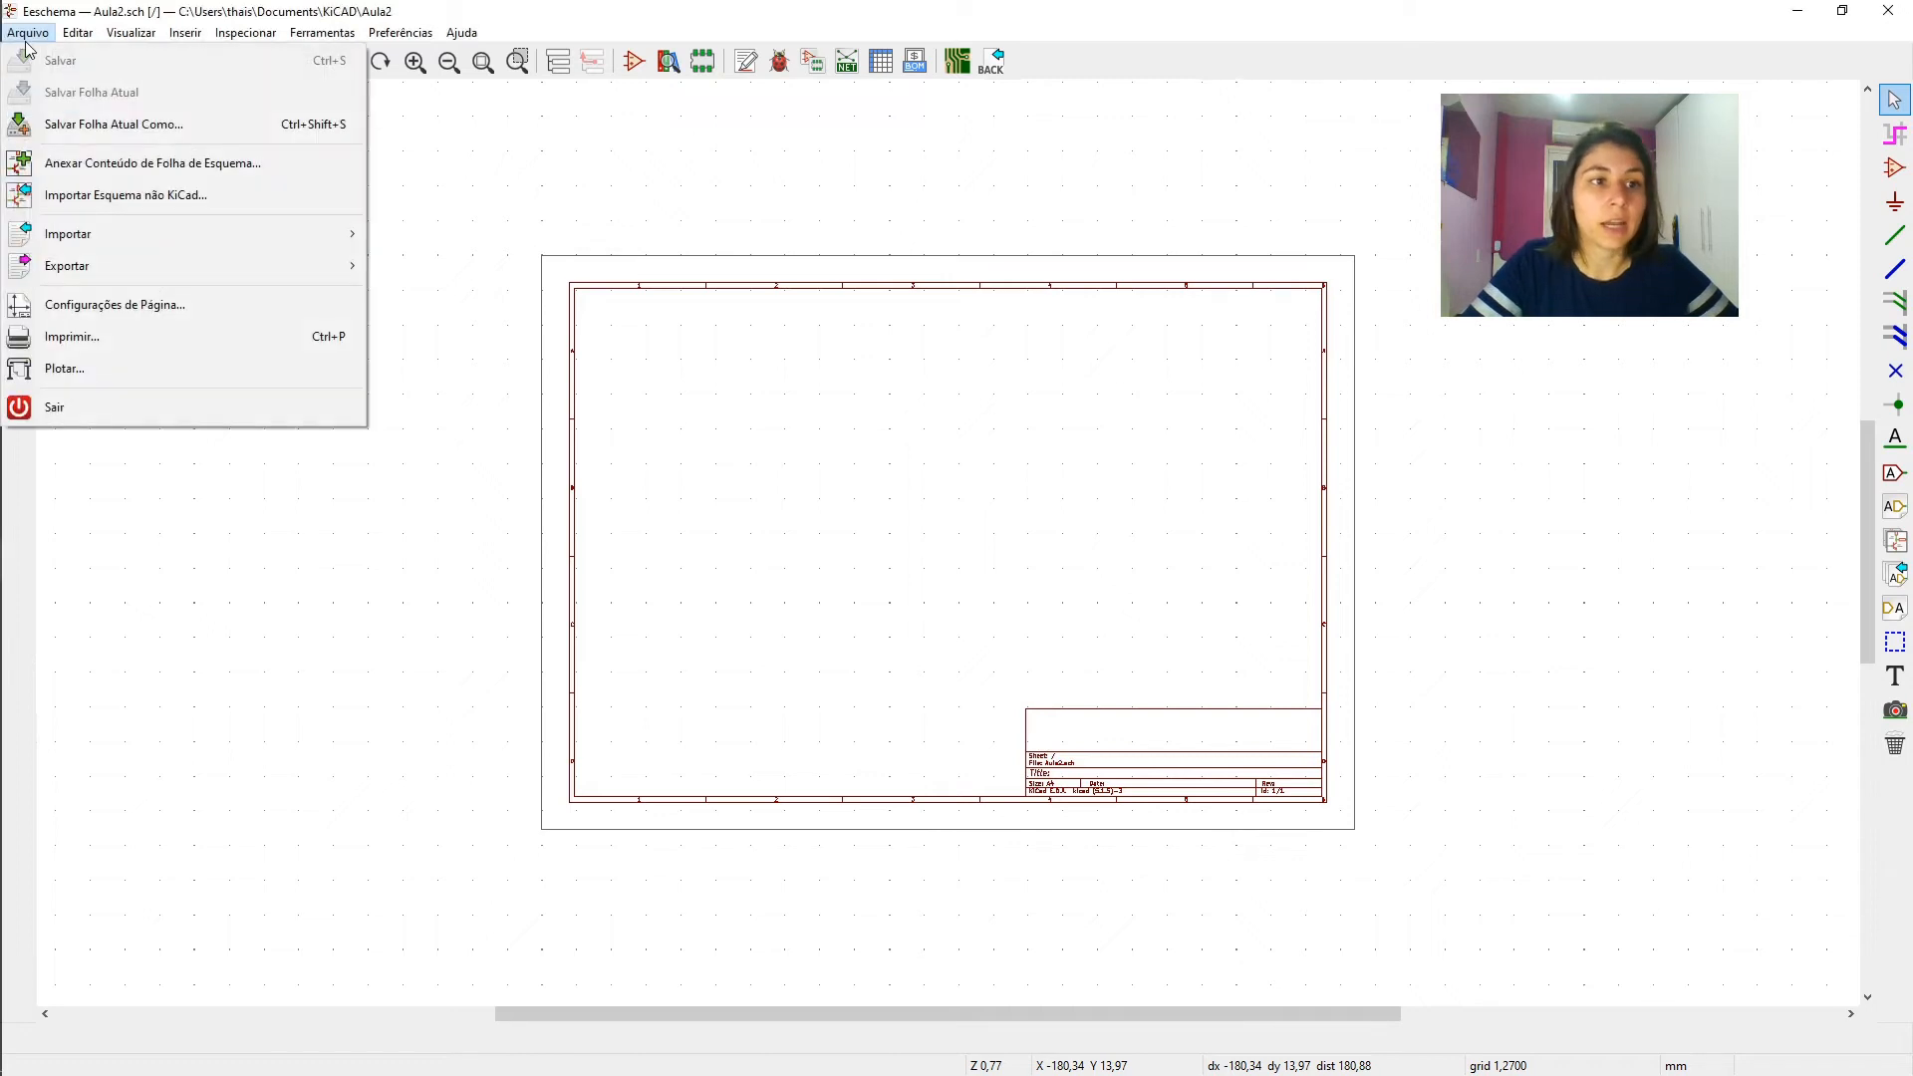
{"action": "left_click", "coordinate": [164, 305]}
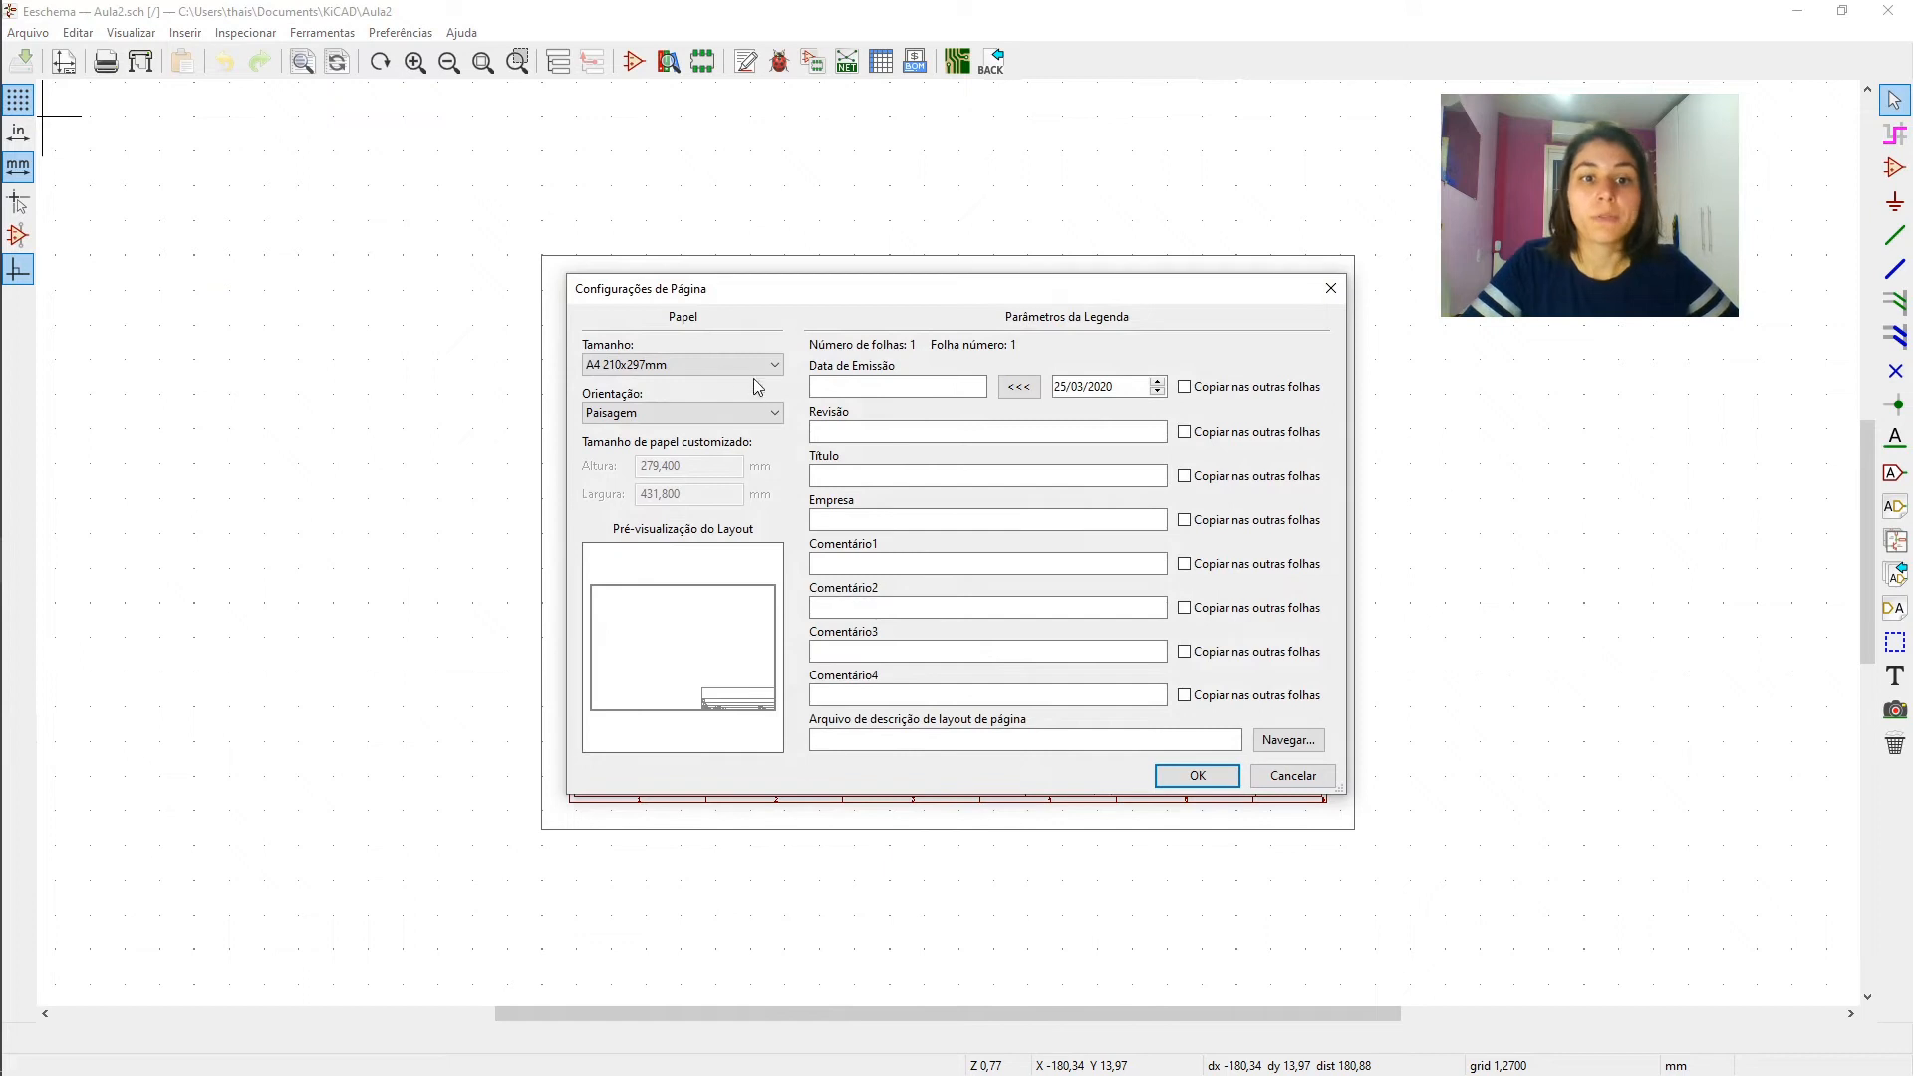
{"action": "left_click", "coordinate": [700, 364]}
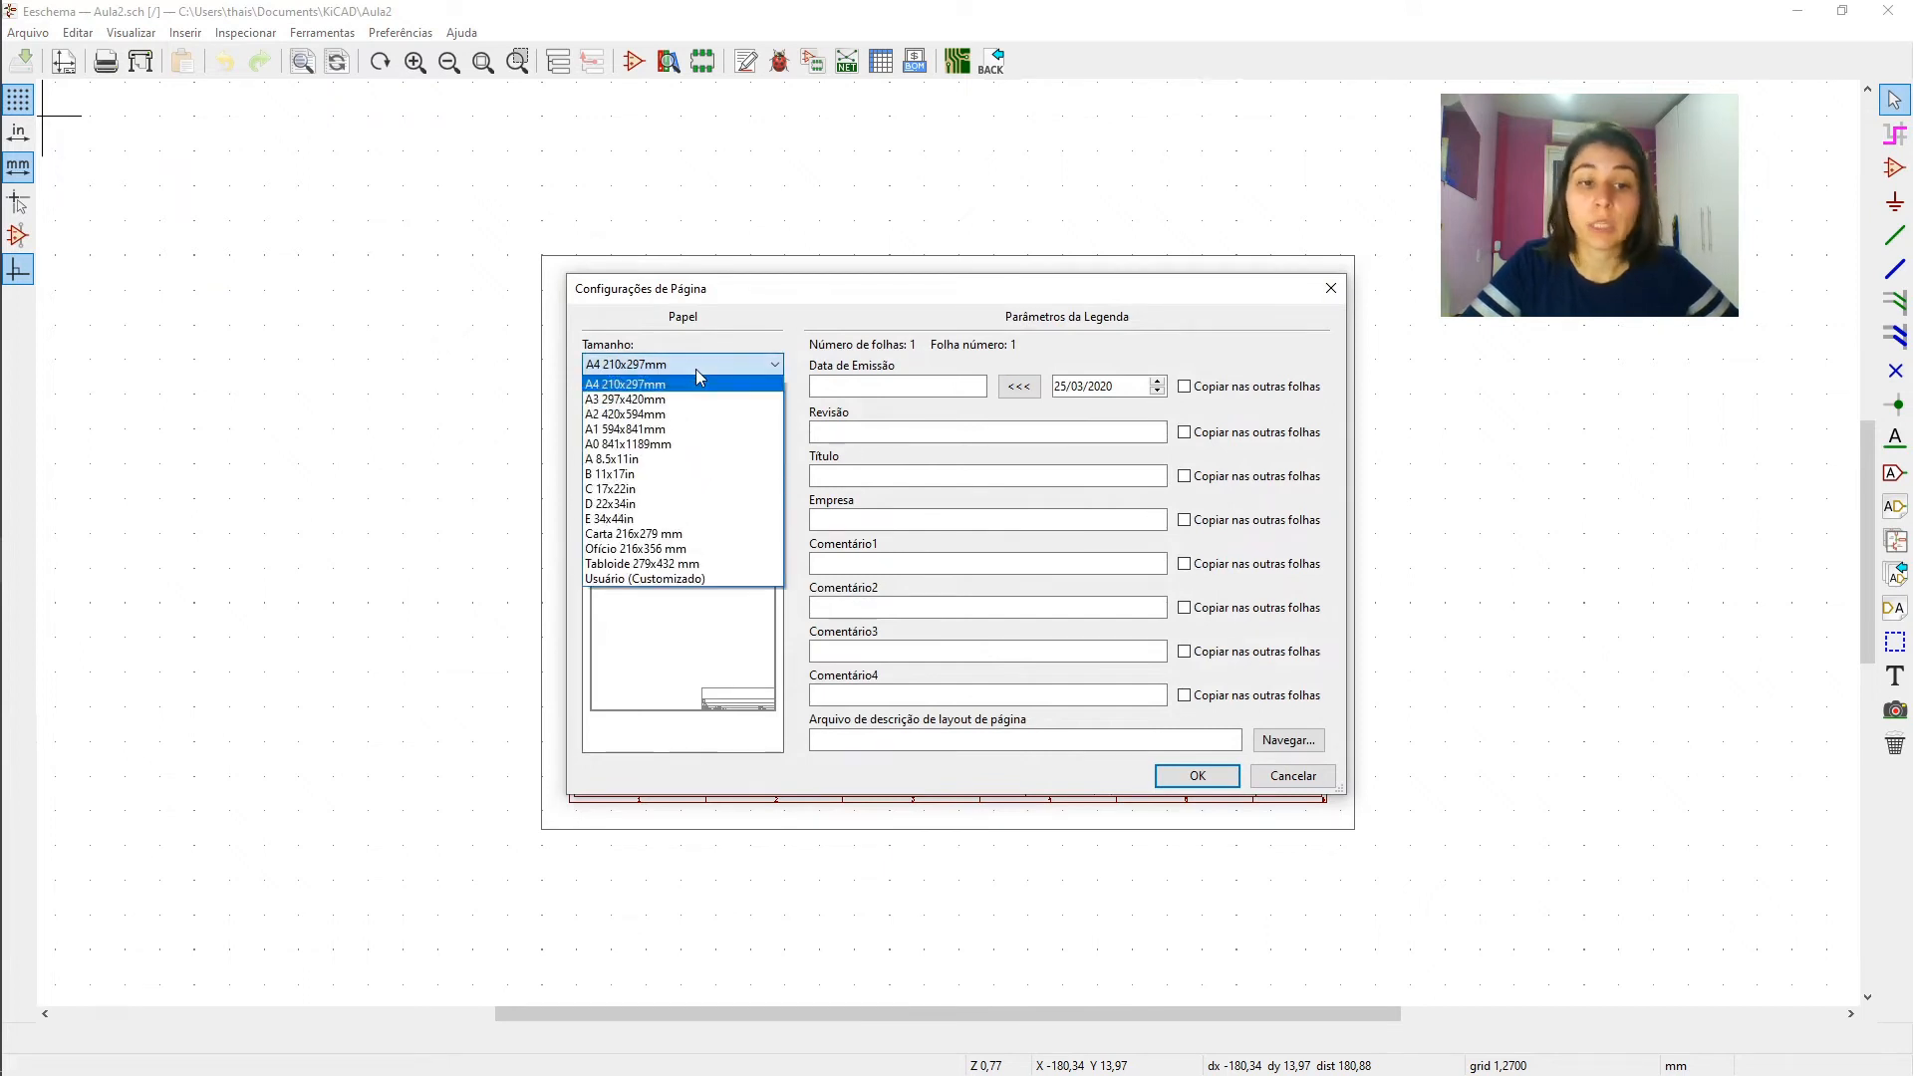
{"action": "left_click", "coordinate": [695, 370]}
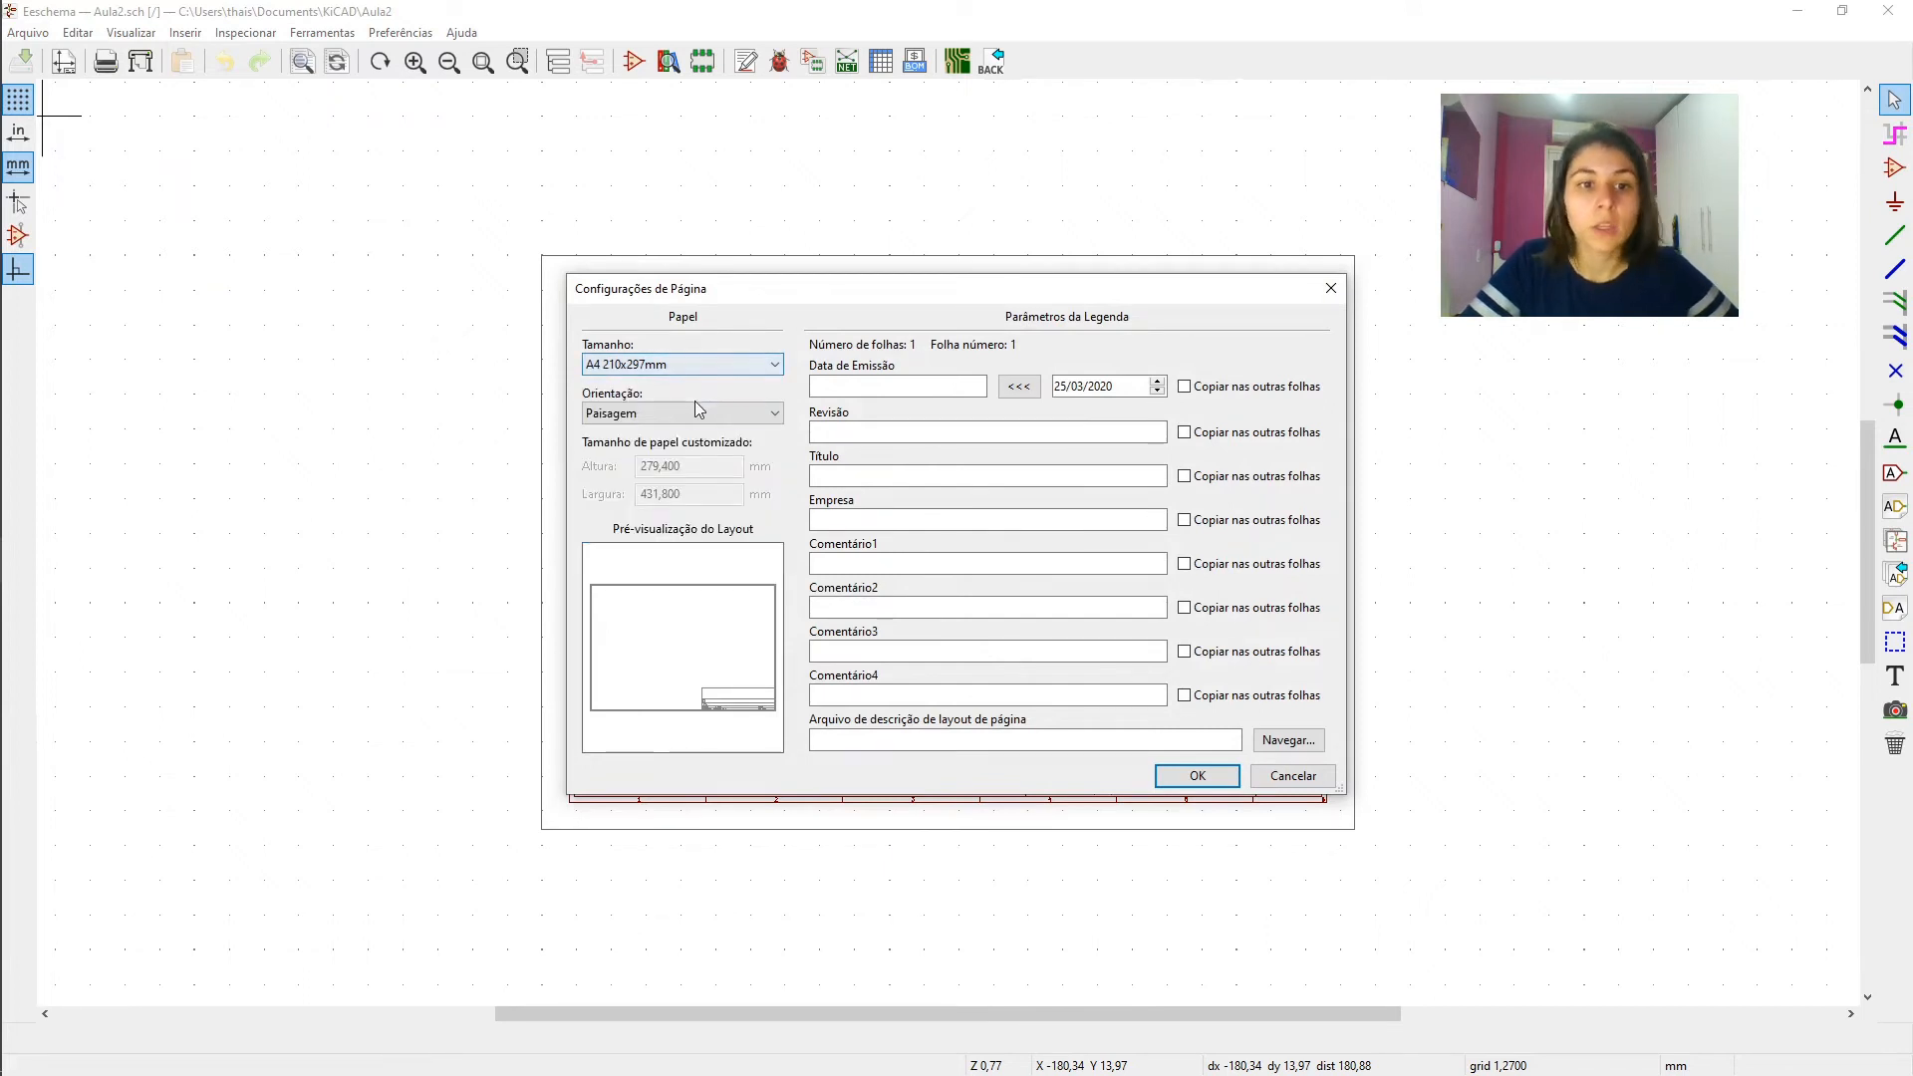
{"action": "left_click", "coordinate": [683, 413]}
{"action": "left_click", "coordinate": [684, 410]}
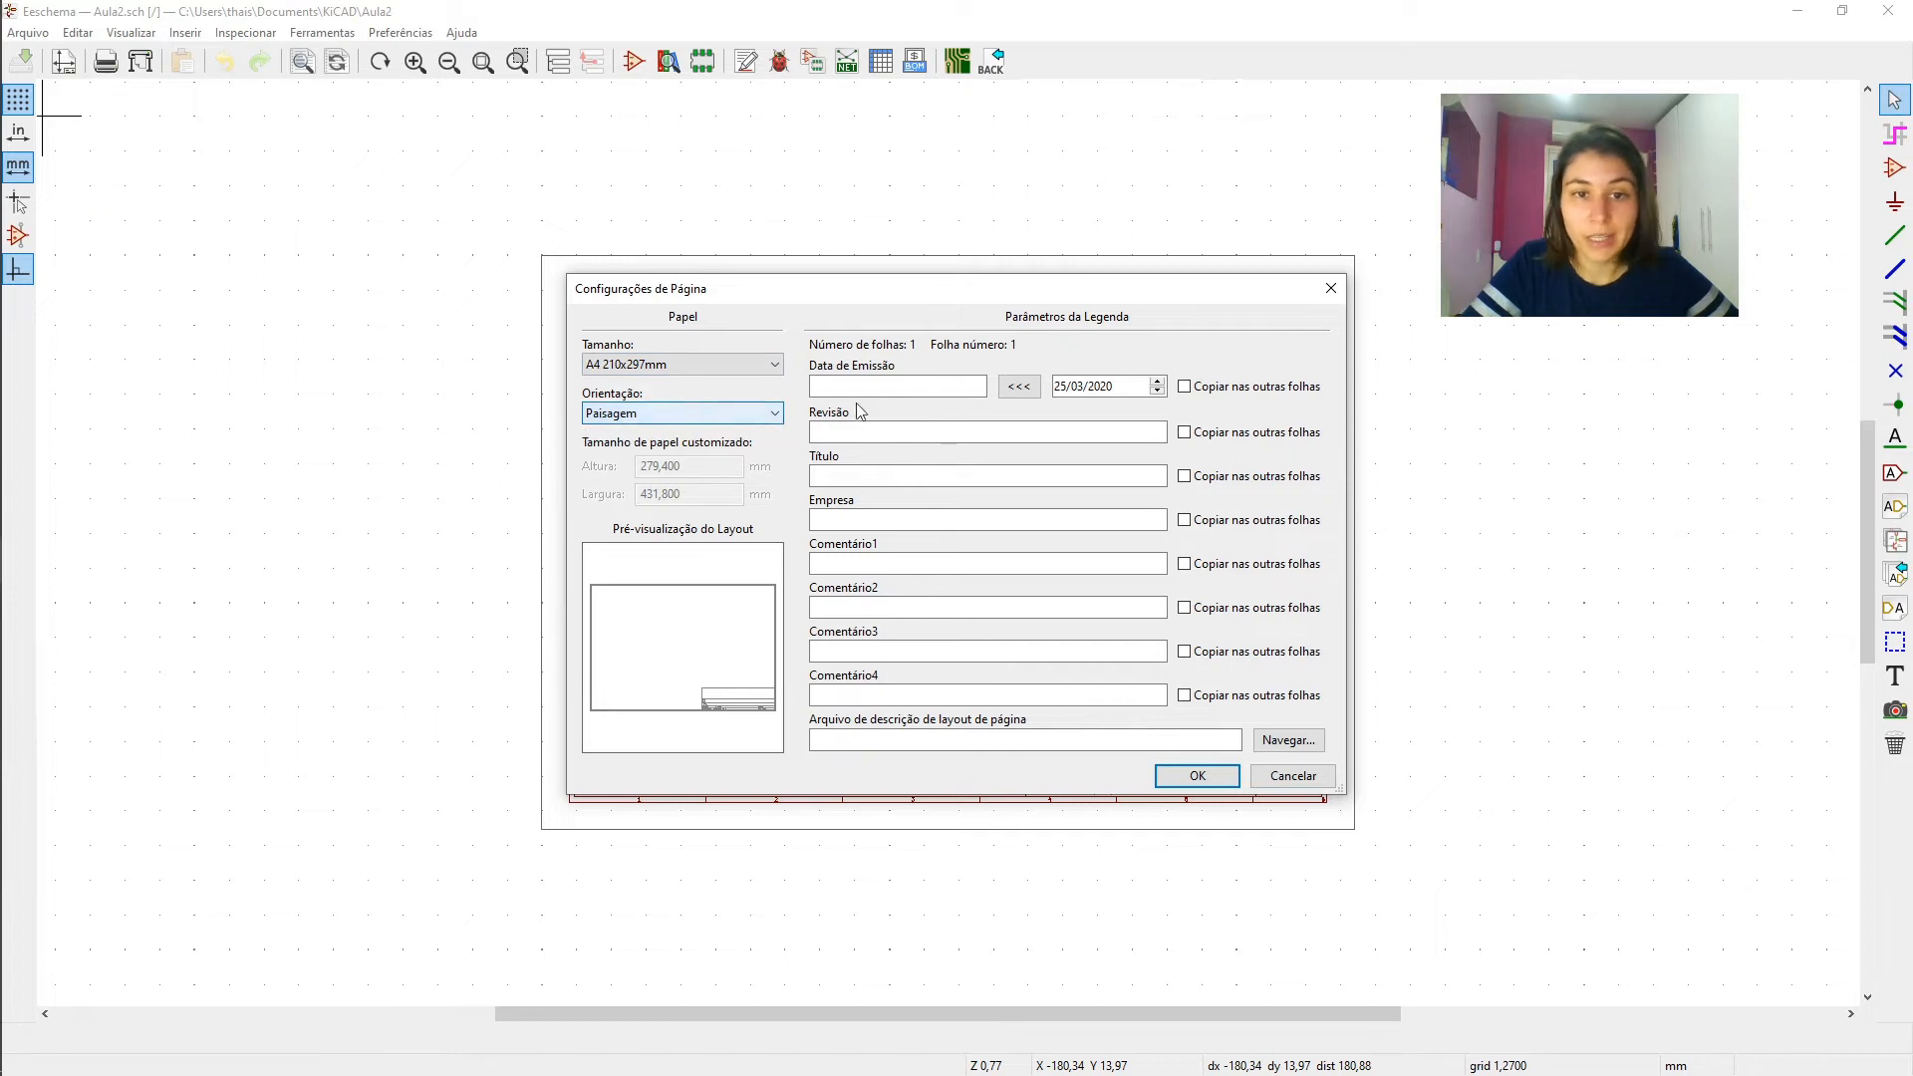
{"action": "left_click", "coordinate": [823, 385]}
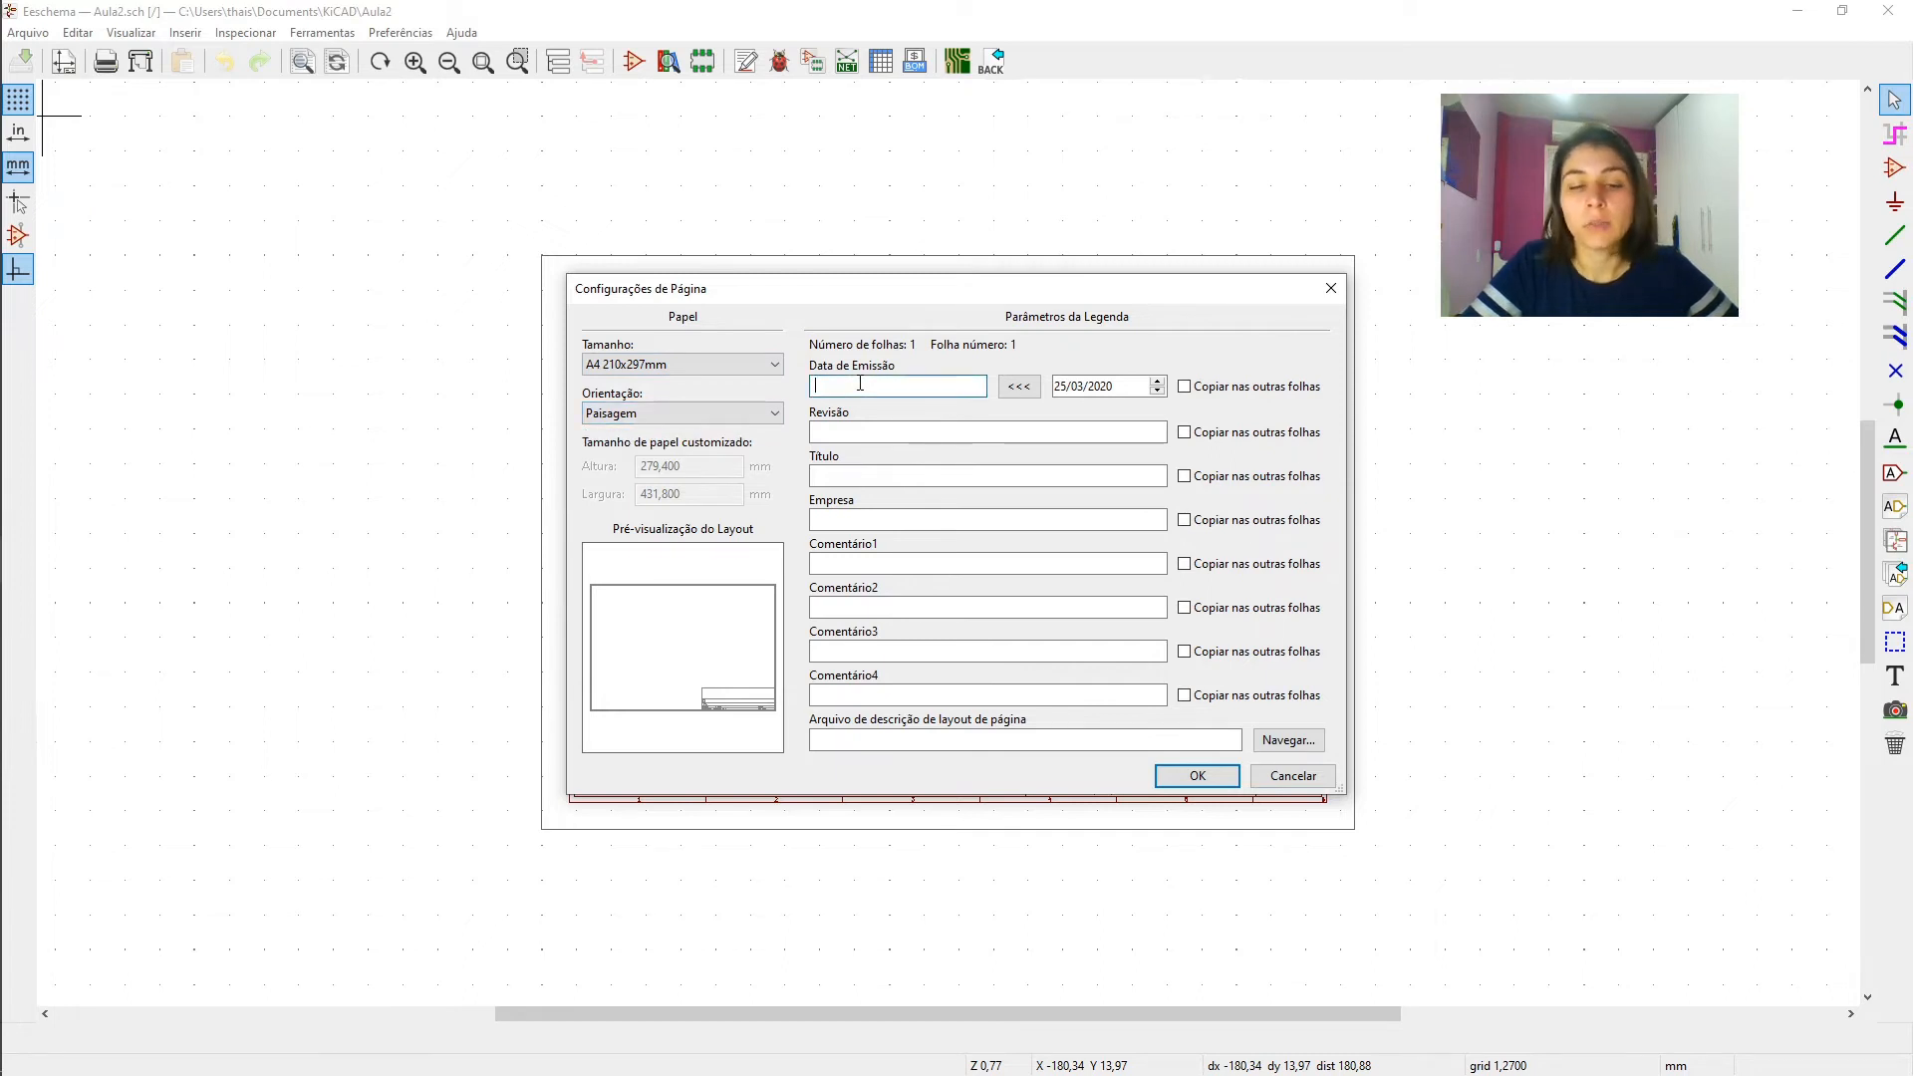
{"action": "left_click_drag", "start_coordinate": [812, 302], "coordinate": [761, 248]}
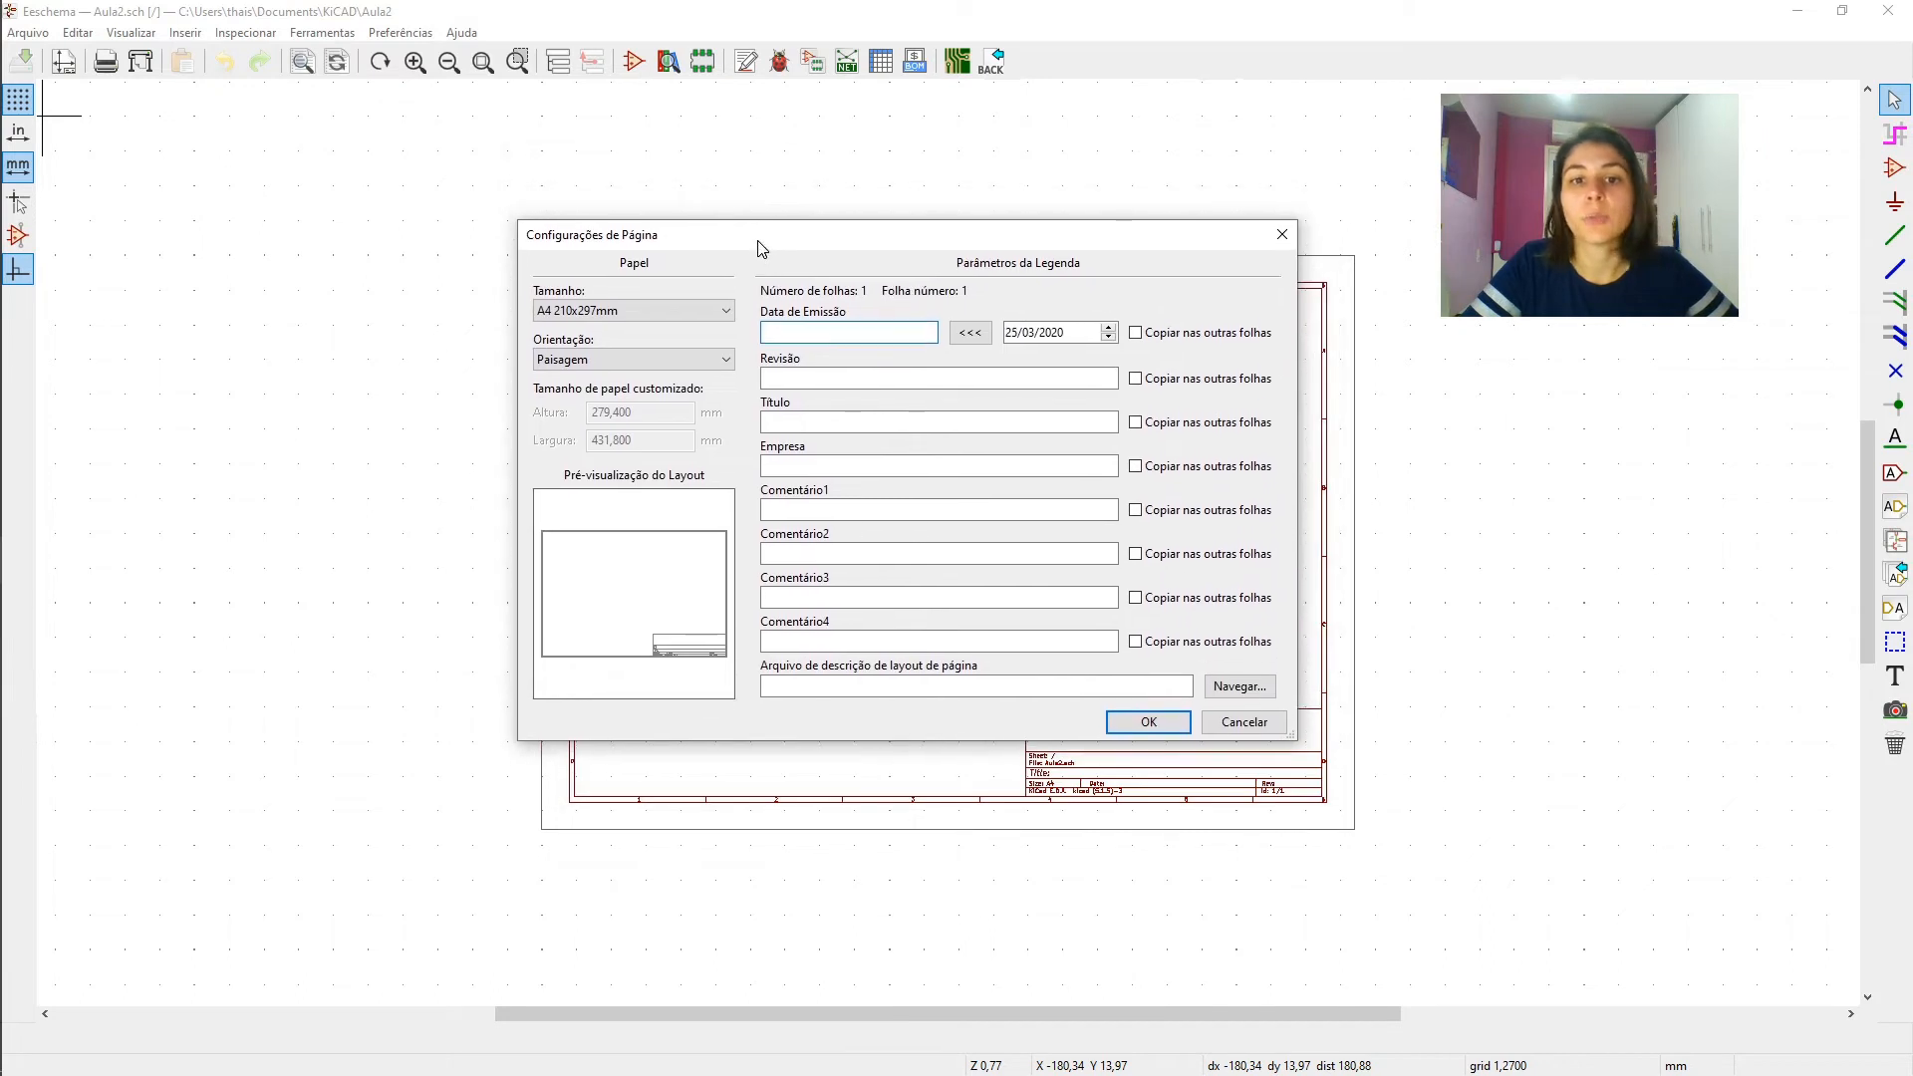
{"action": "left_click", "coordinate": [969, 335]}
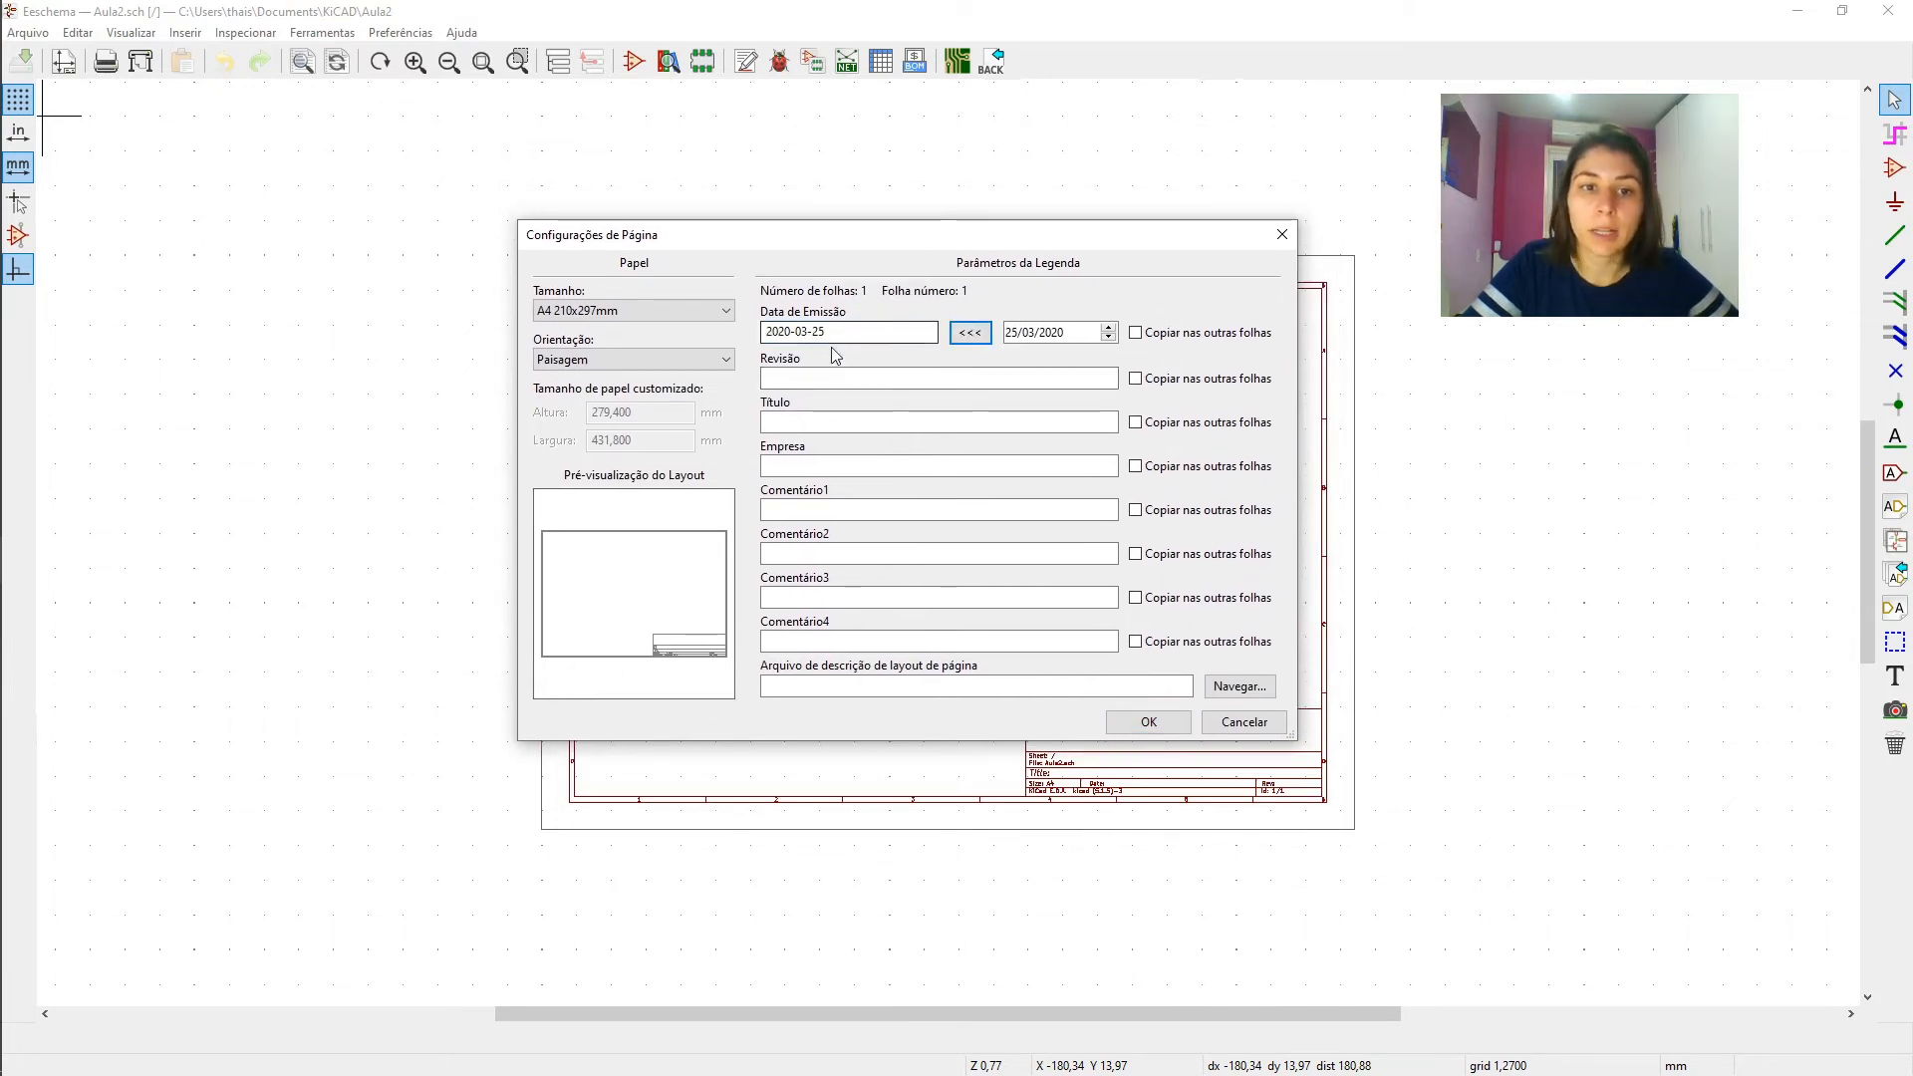
- Set the sheet title to "Aula 2", enter the author's first name as the company, and apply the page settings
{"action": "left_click", "coordinate": [804, 423]}
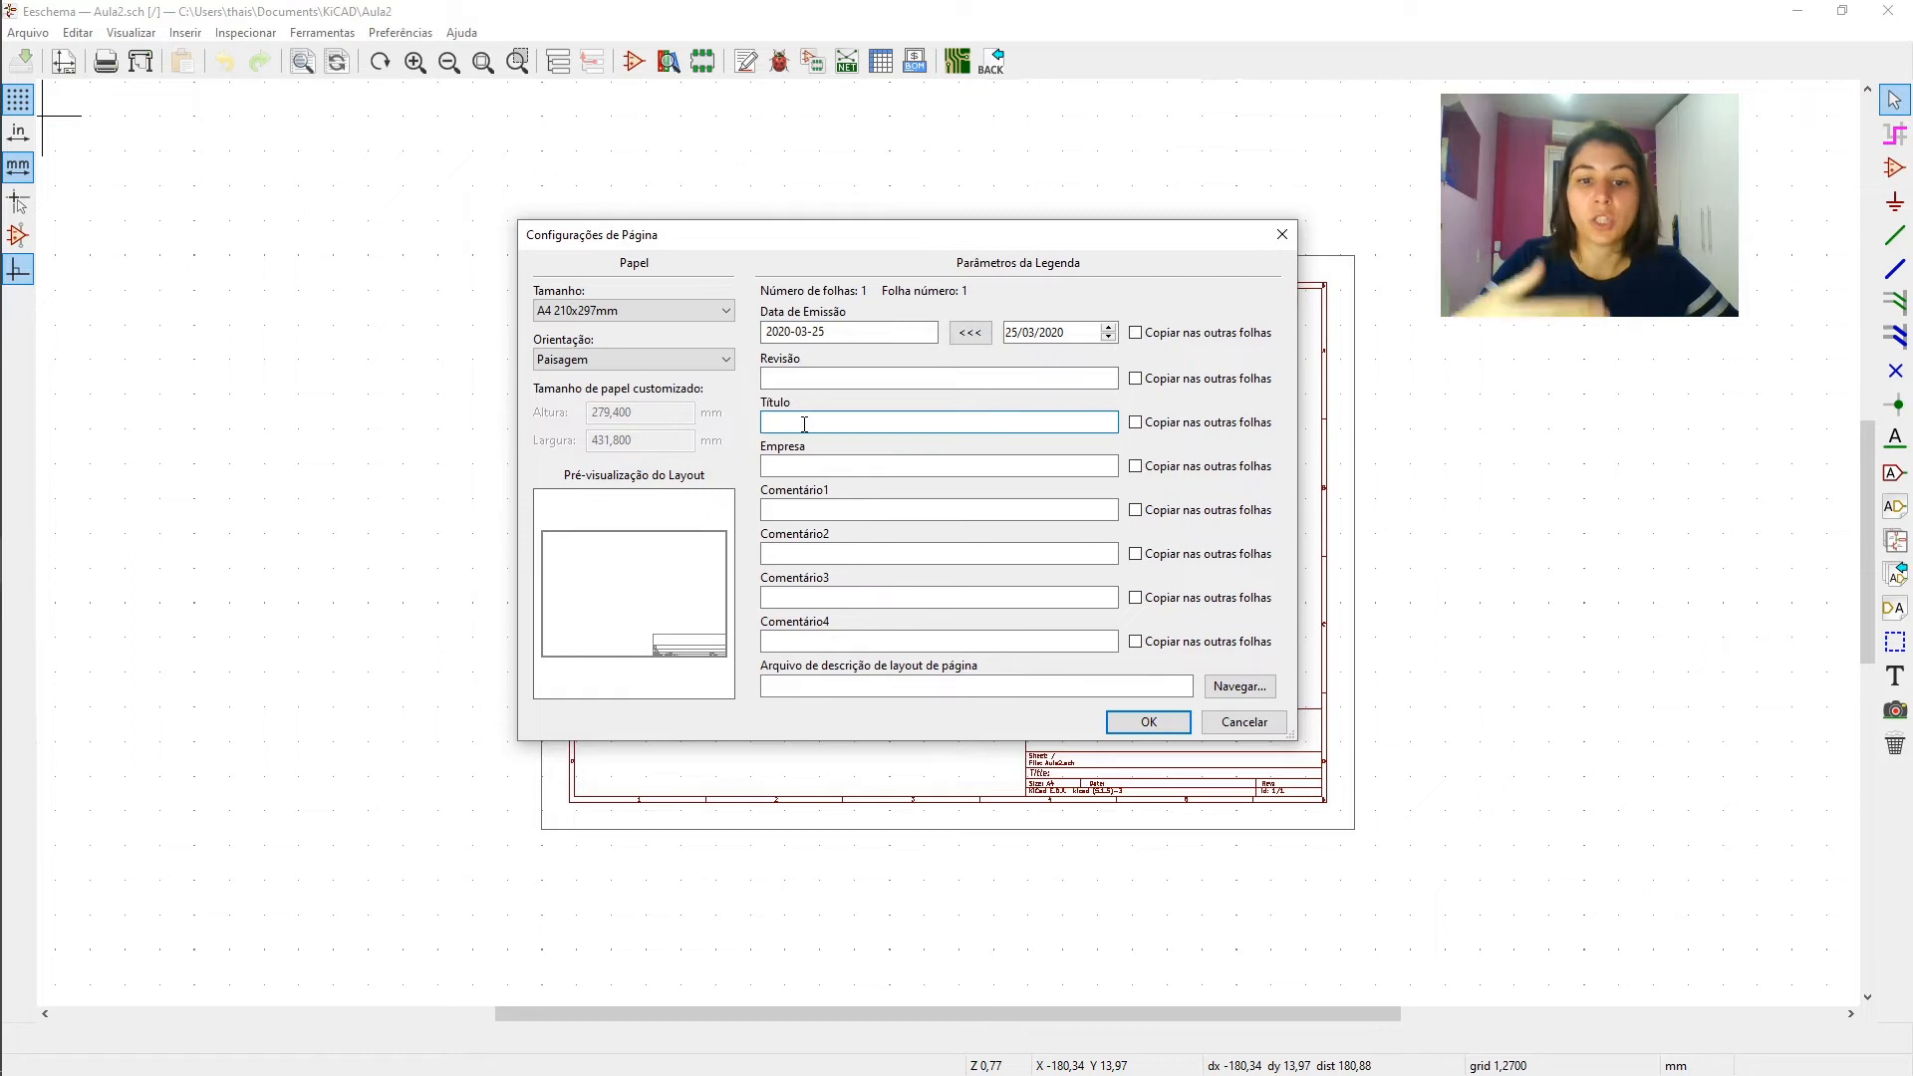
{"action": "type", "text": "Au"}
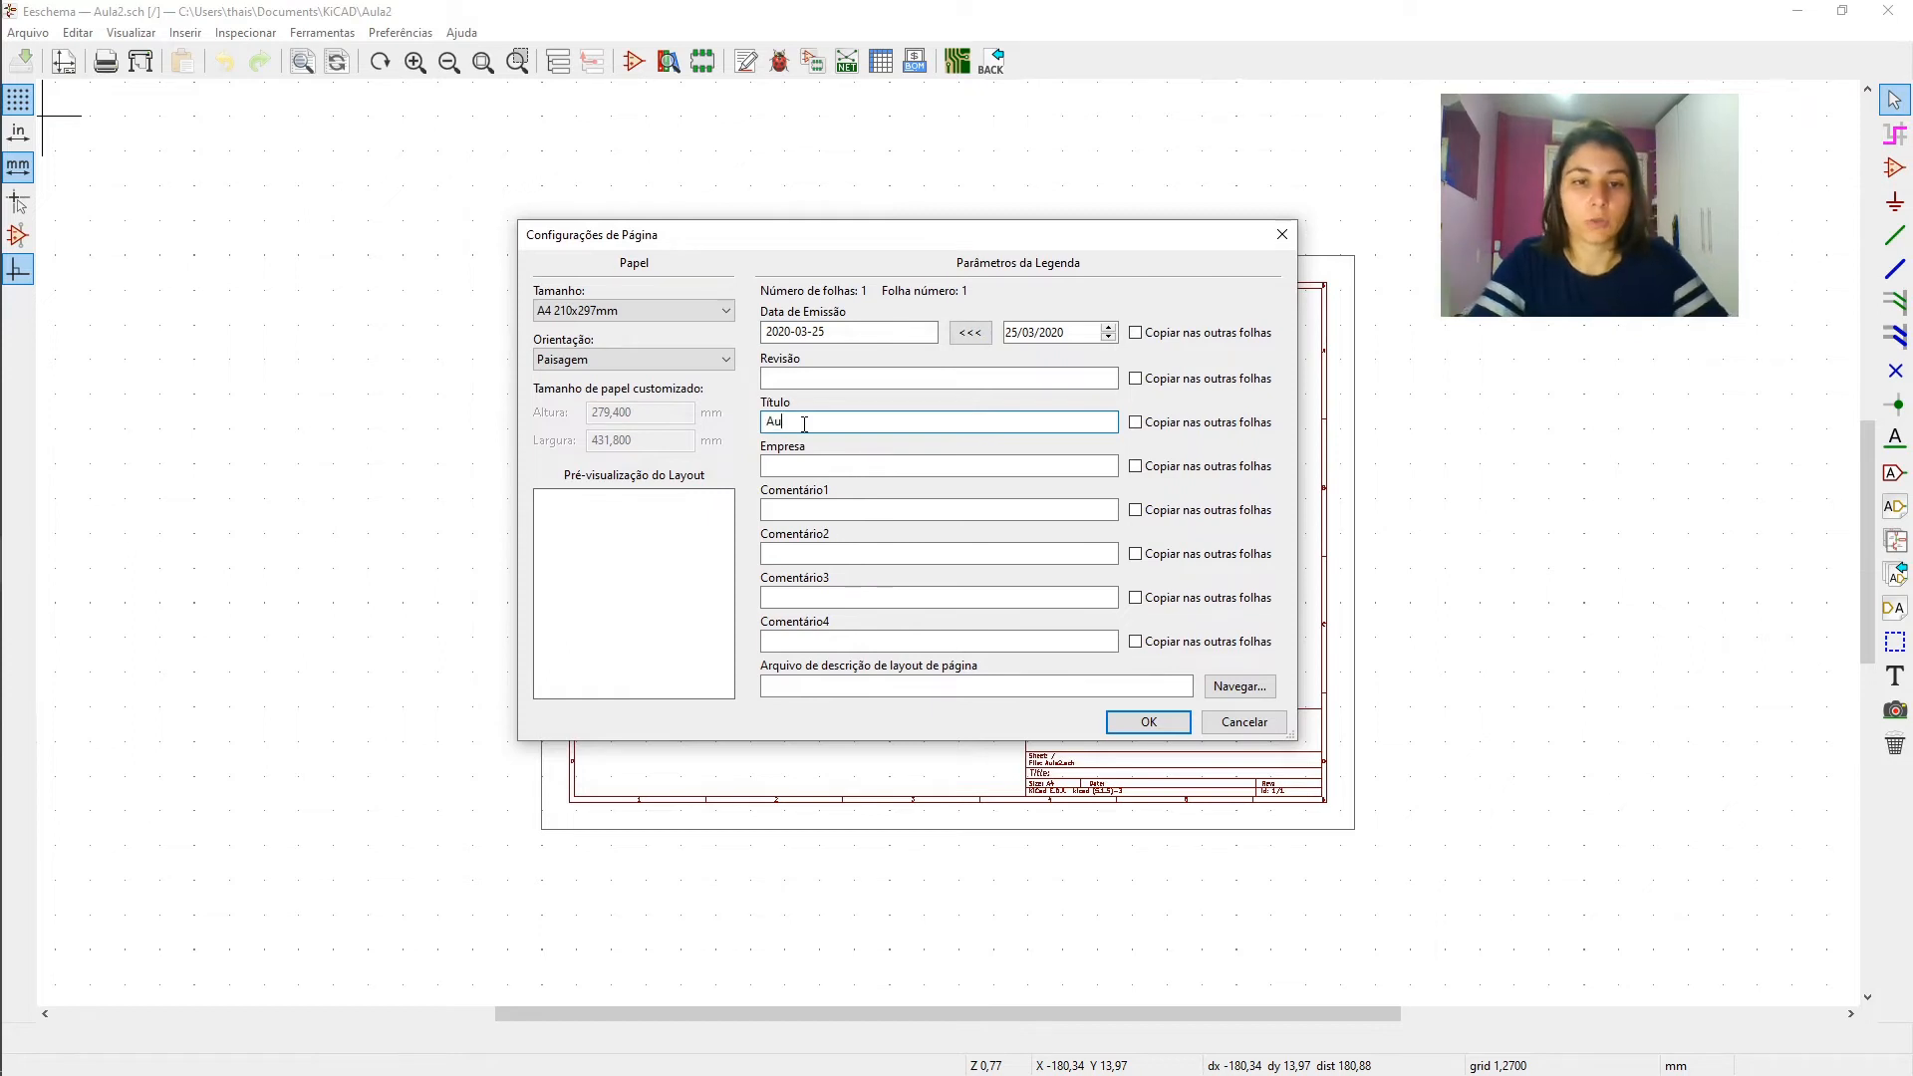
{"action": "type", "text": "la 2"}
{"action": "left_click", "coordinate": [800, 464]}
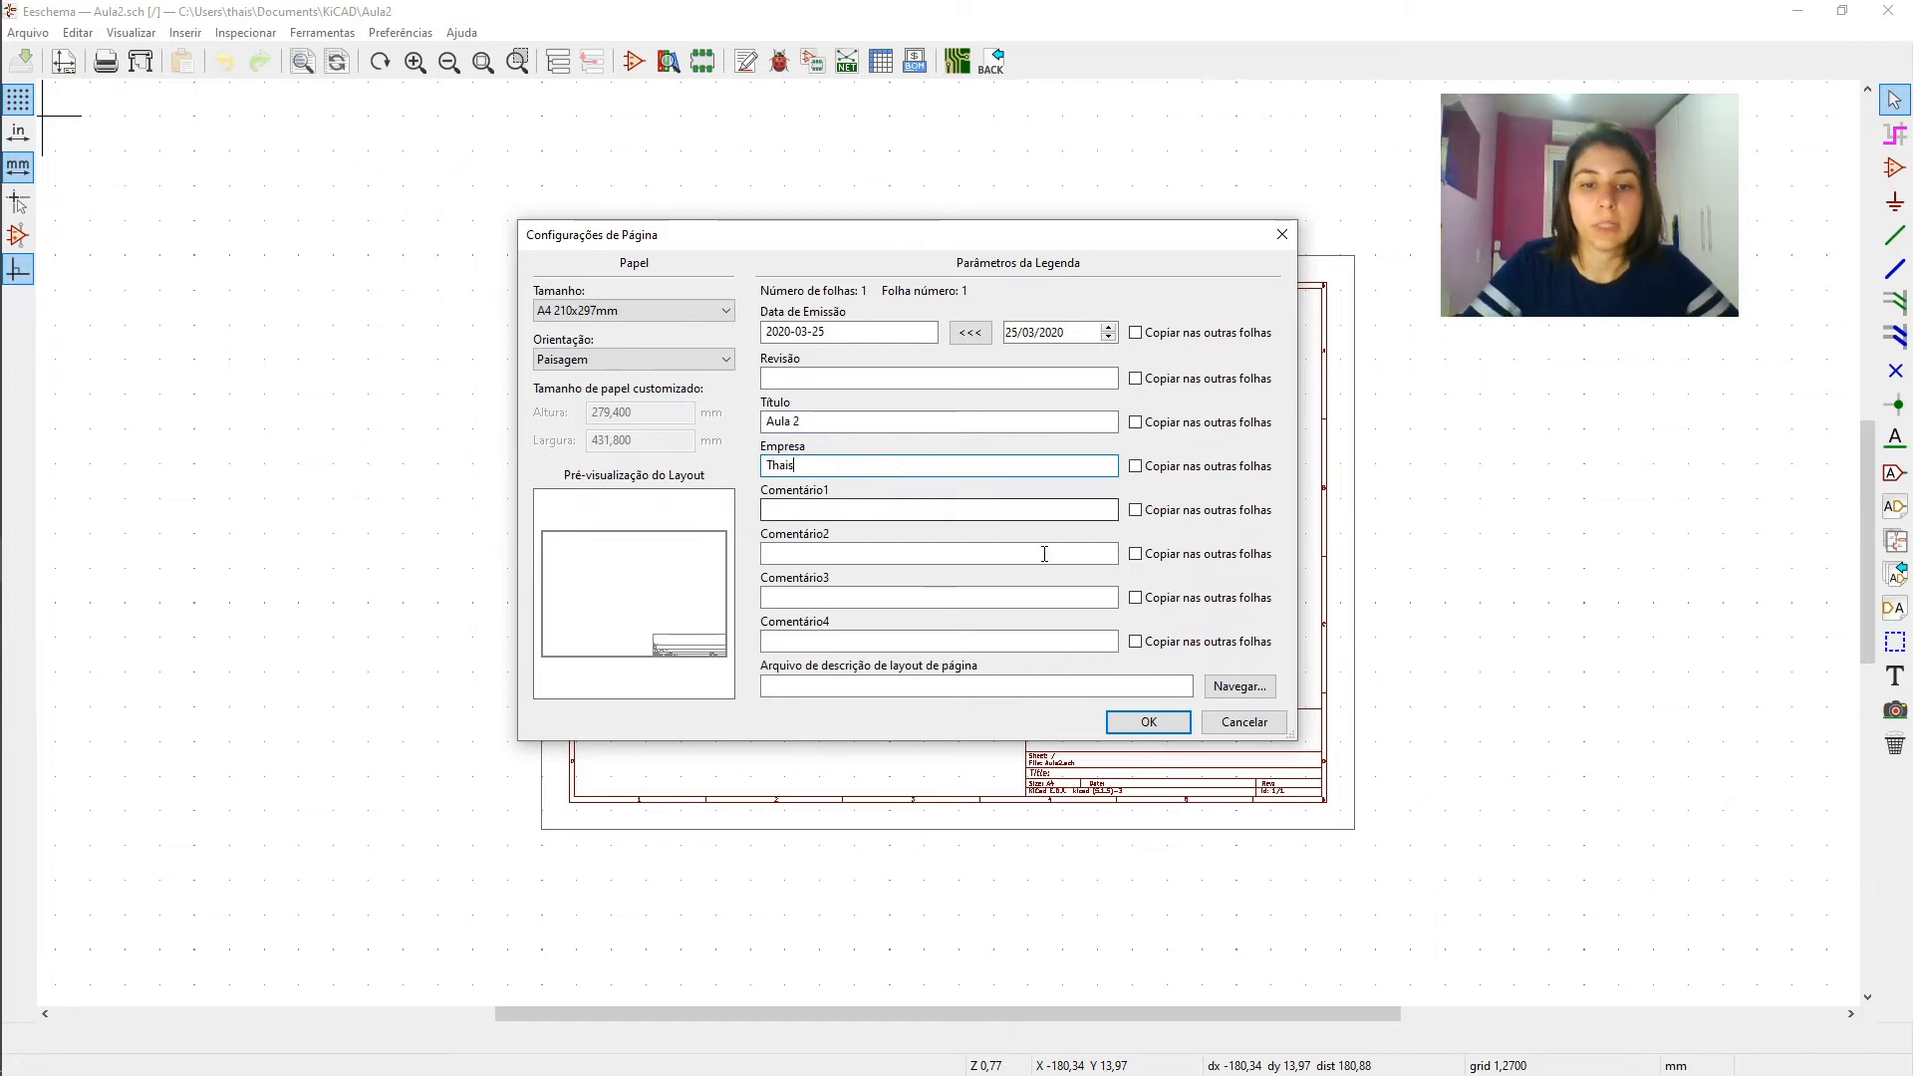
{"action": "left_click", "coordinate": [1136, 724]}
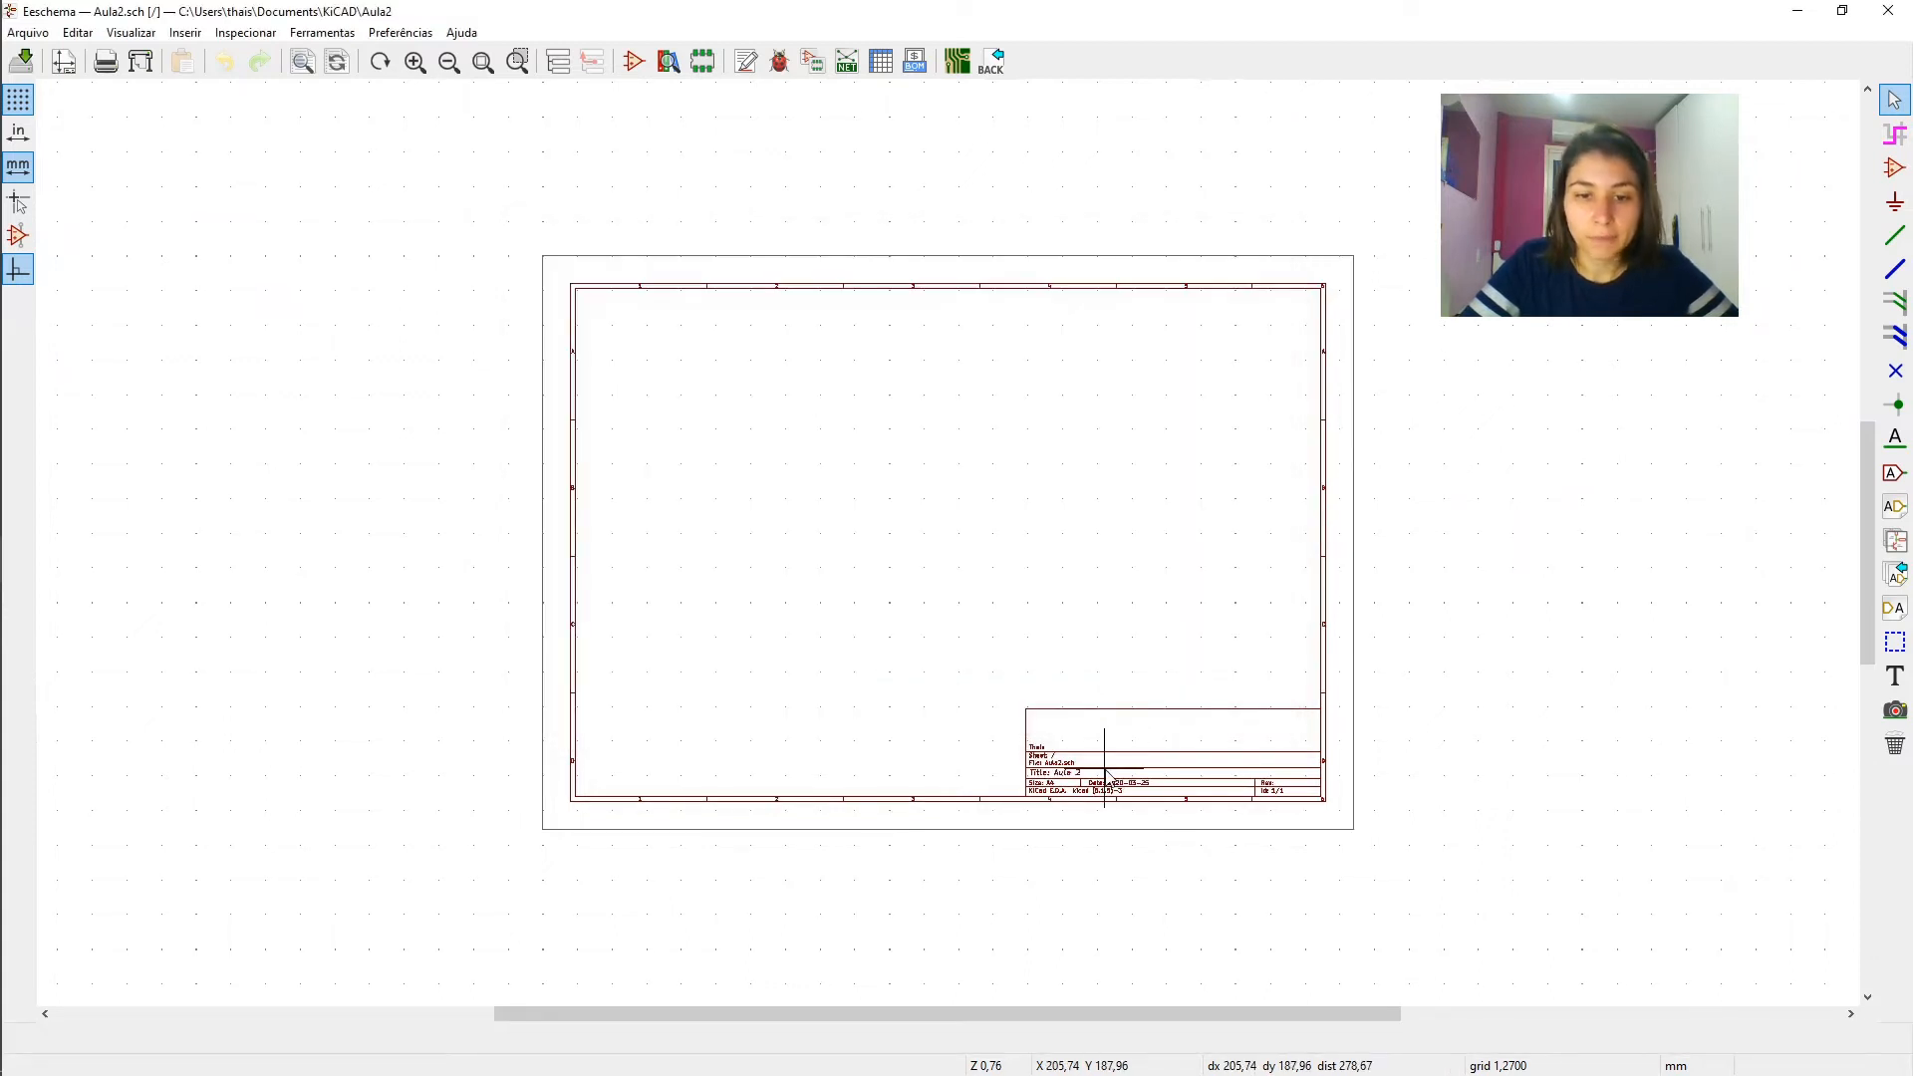
- Examine the title block entries on the schematic sheet up close and return to the whole sheet
{"action": "scroll", "coordinate": [1076, 770], "scroll_direction": "up", "scroll_amount": 3}
{"action": "scroll", "coordinate": [948, 542], "scroll_direction": "up", "scroll_amount": 1}
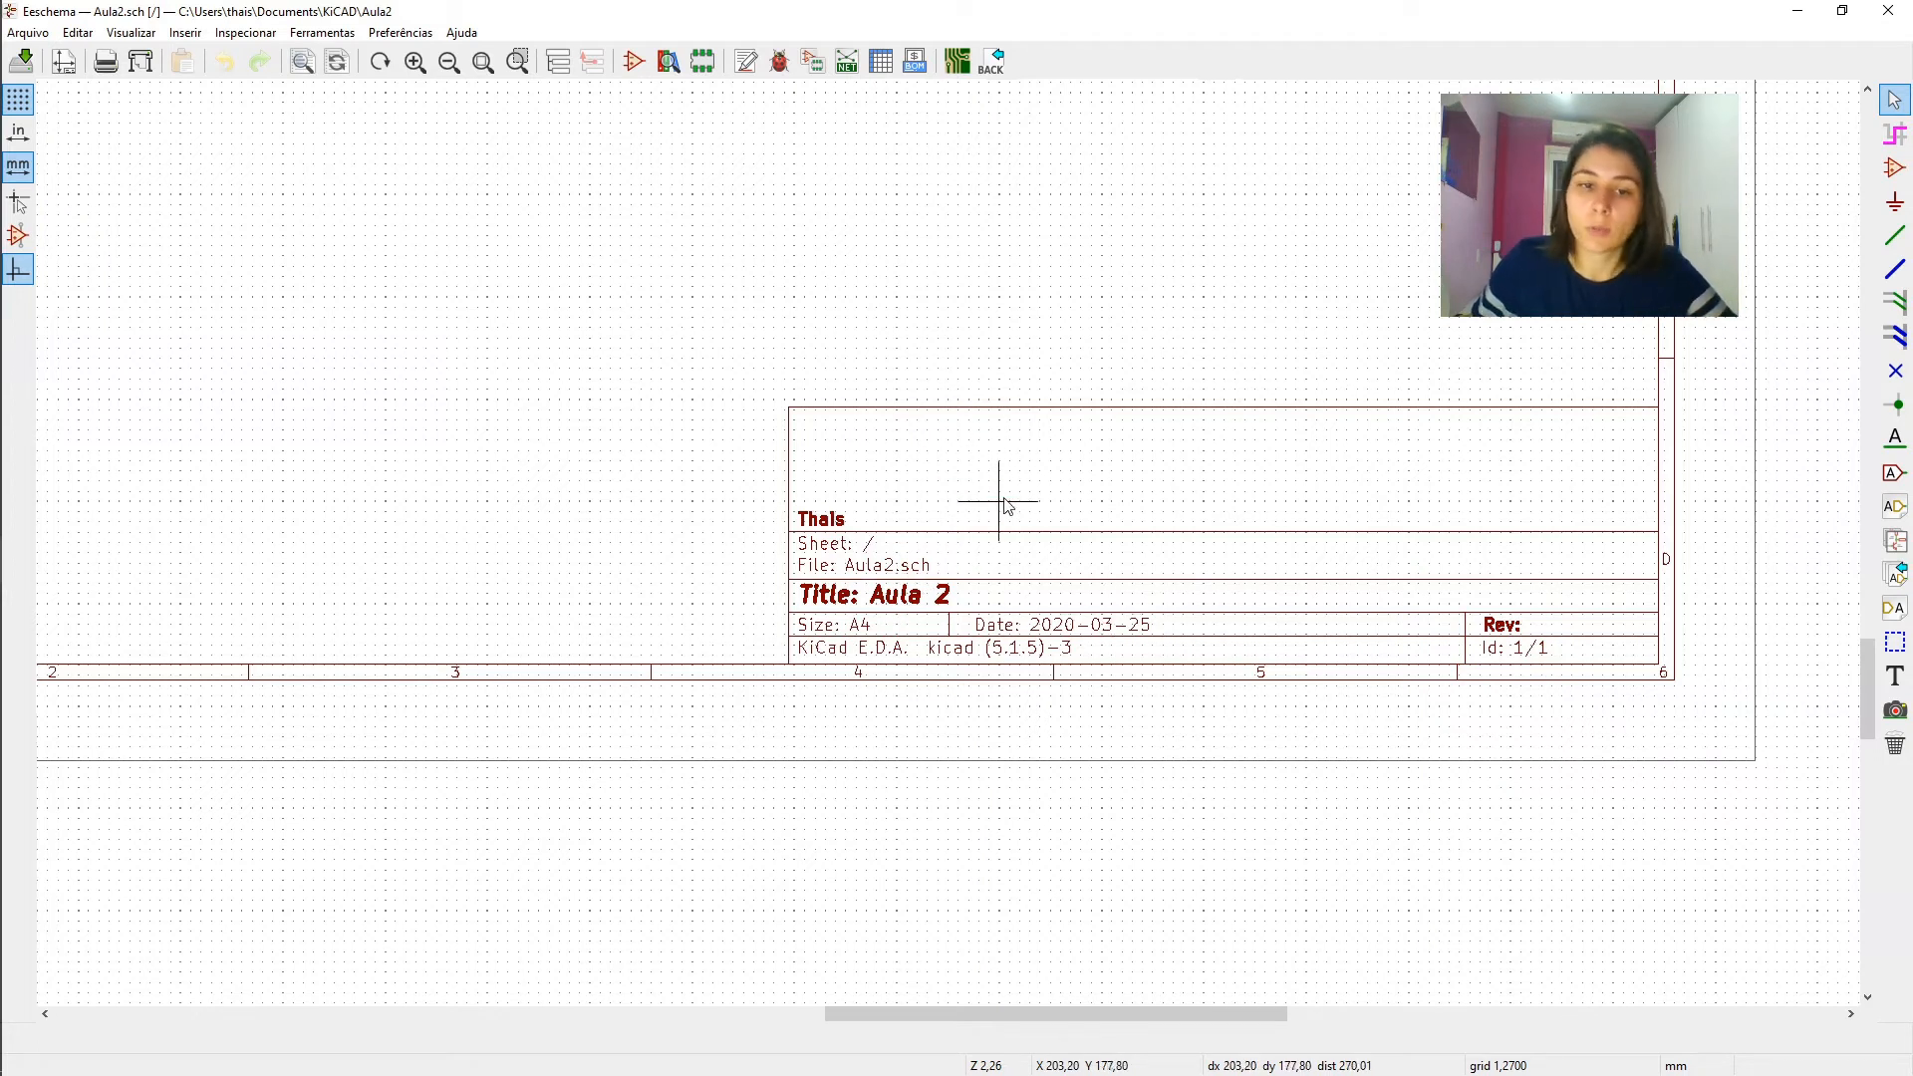
{"action": "scroll", "coordinate": [1092, 479], "scroll_direction": "down", "scroll_amount": 6}
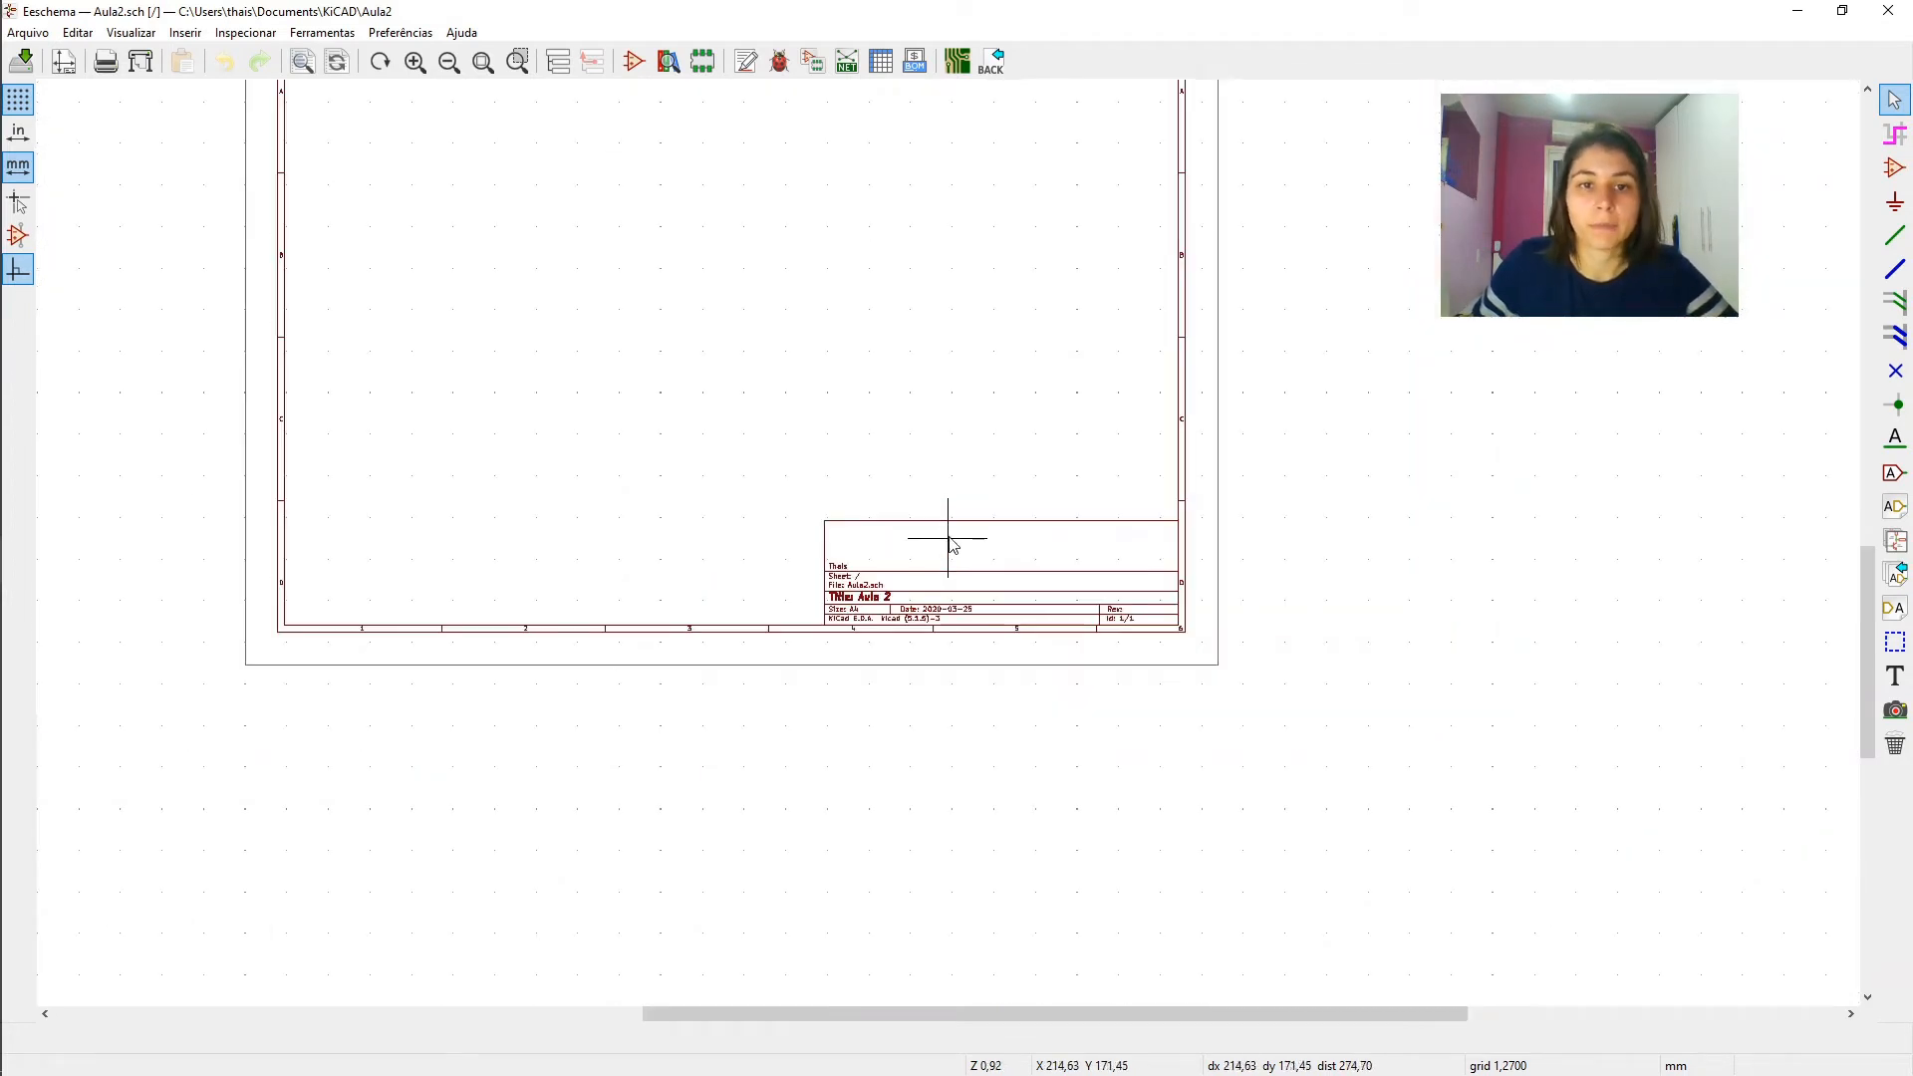
{"action": "scroll", "coordinate": [940, 534], "scroll_direction": "up", "scroll_amount": 3}
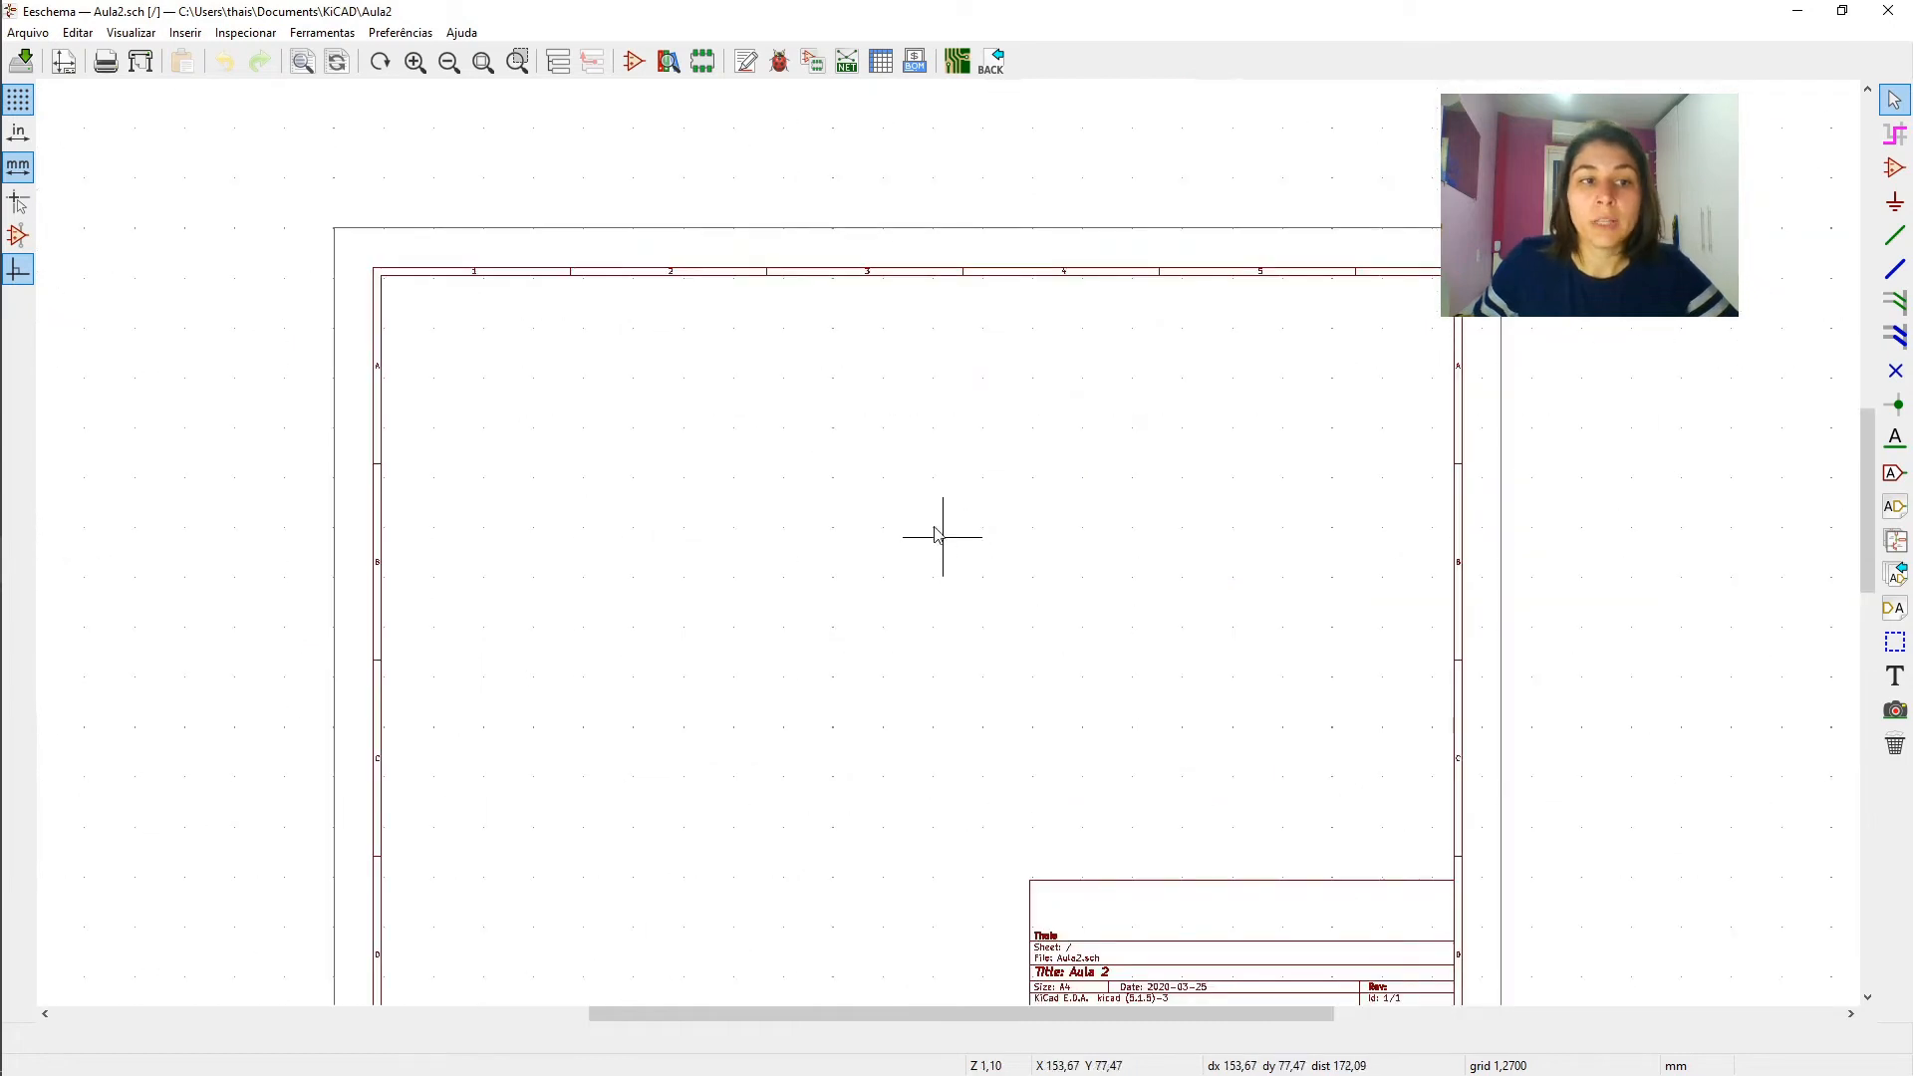
{"action": "scroll", "coordinate": [948, 548], "scroll_direction": "down", "scroll_amount": 1}
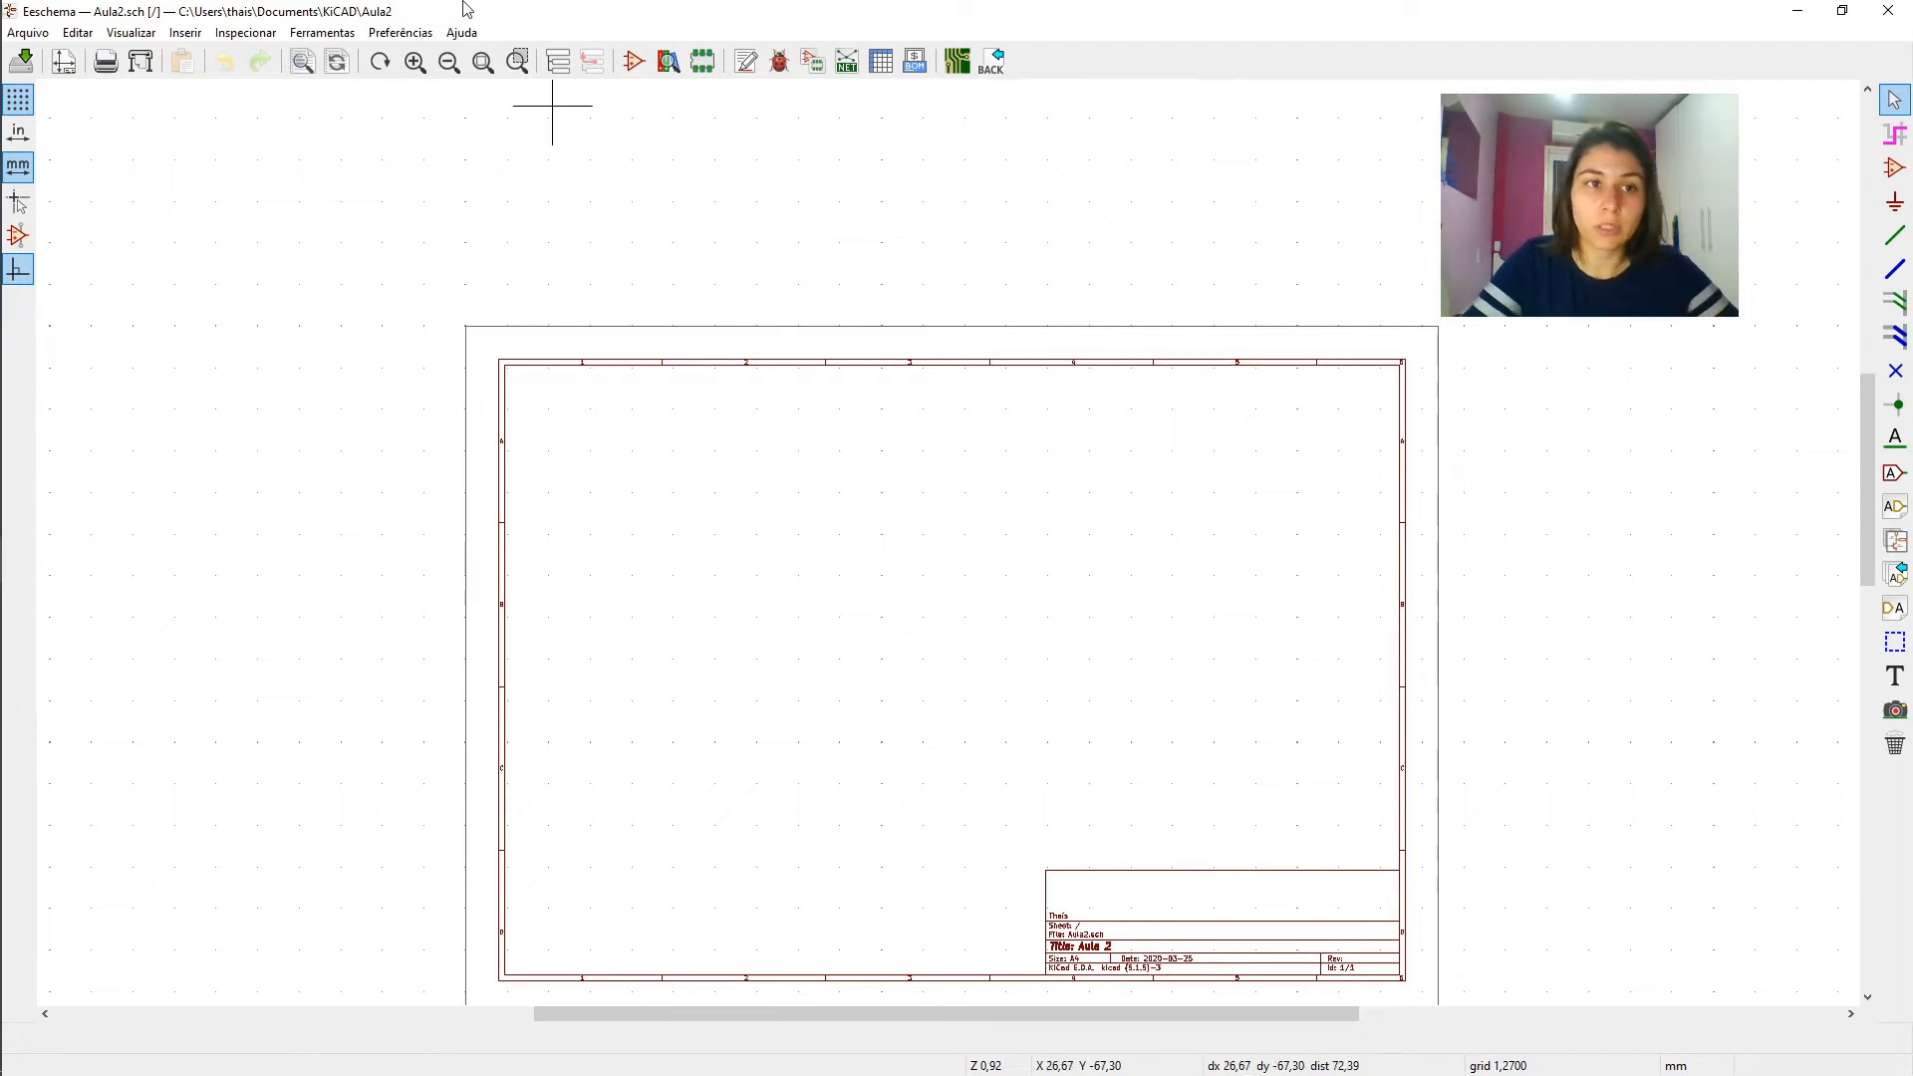
- Open the list of keyboard shortcuts, enlarge it, read through it to the end, and close it
{"action": "left_click", "coordinate": [462, 34]}
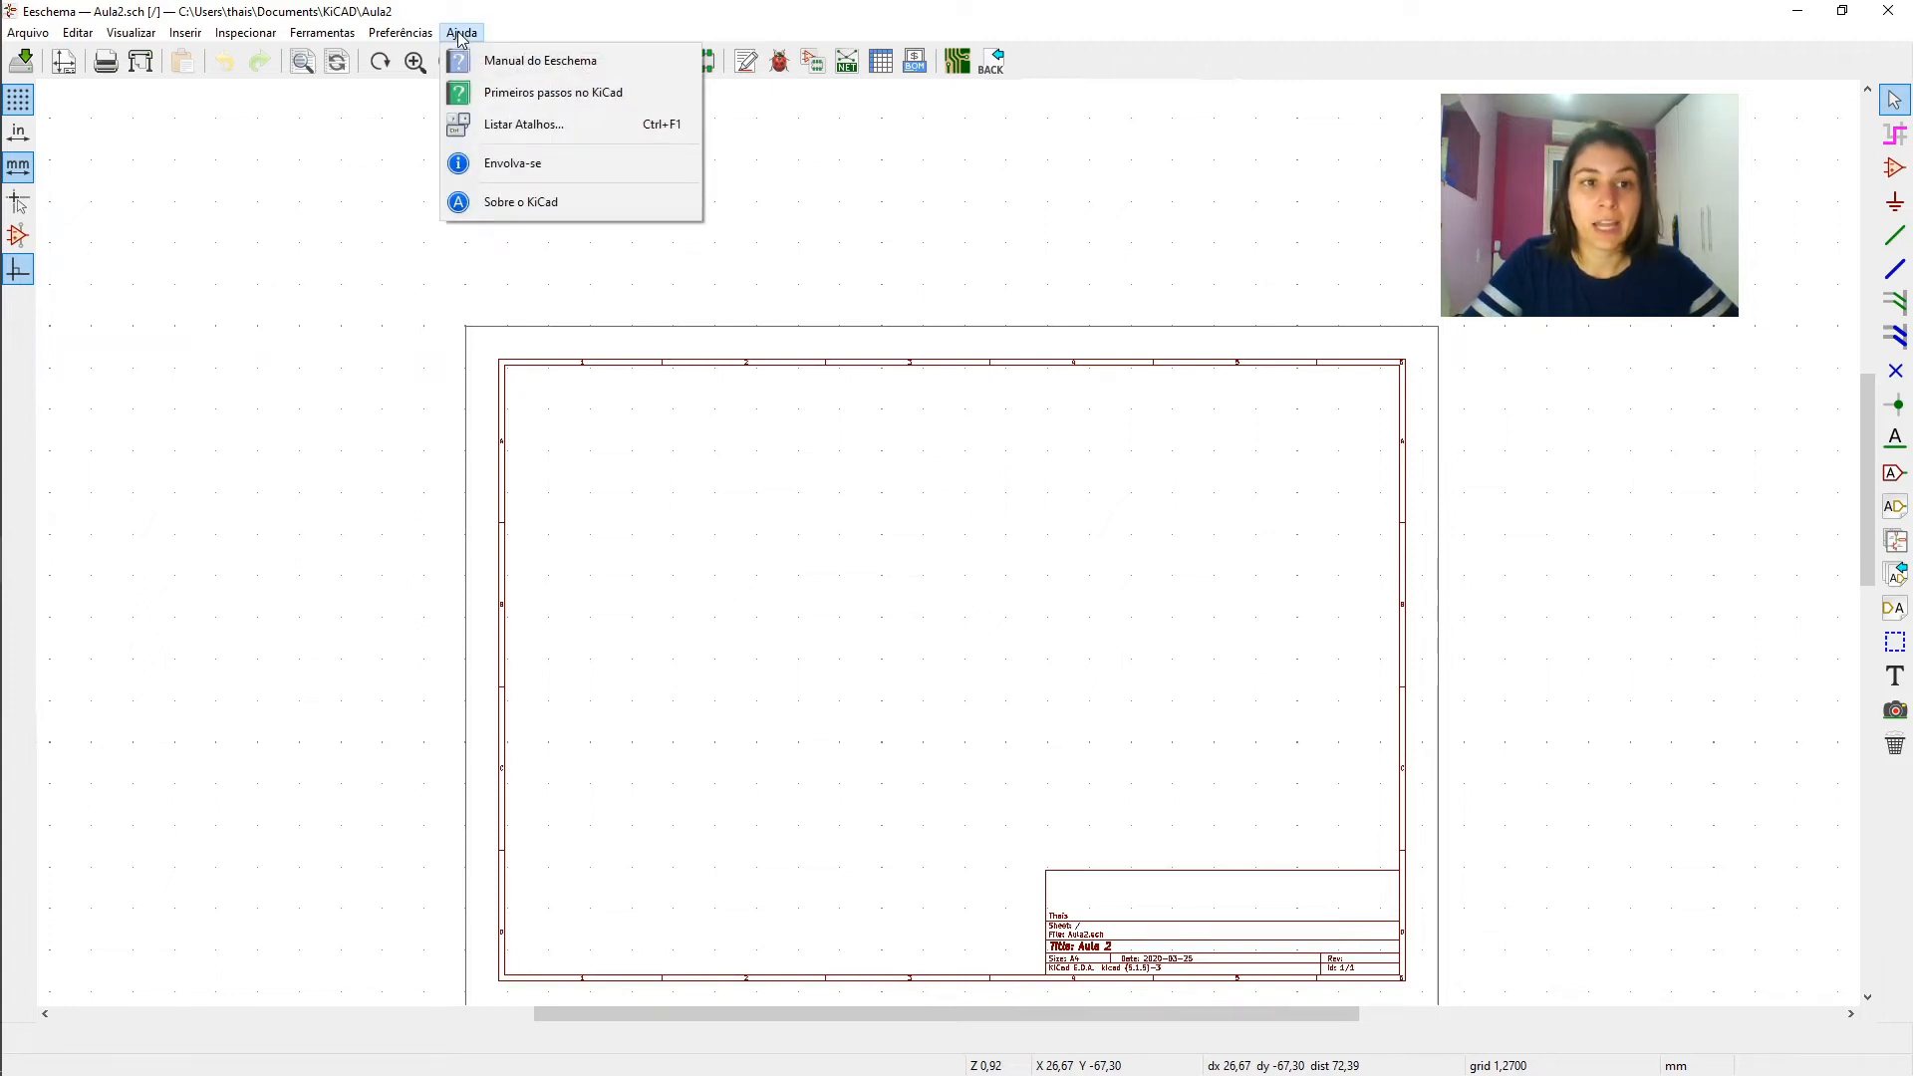
{"action": "left_click", "coordinate": [493, 123]}
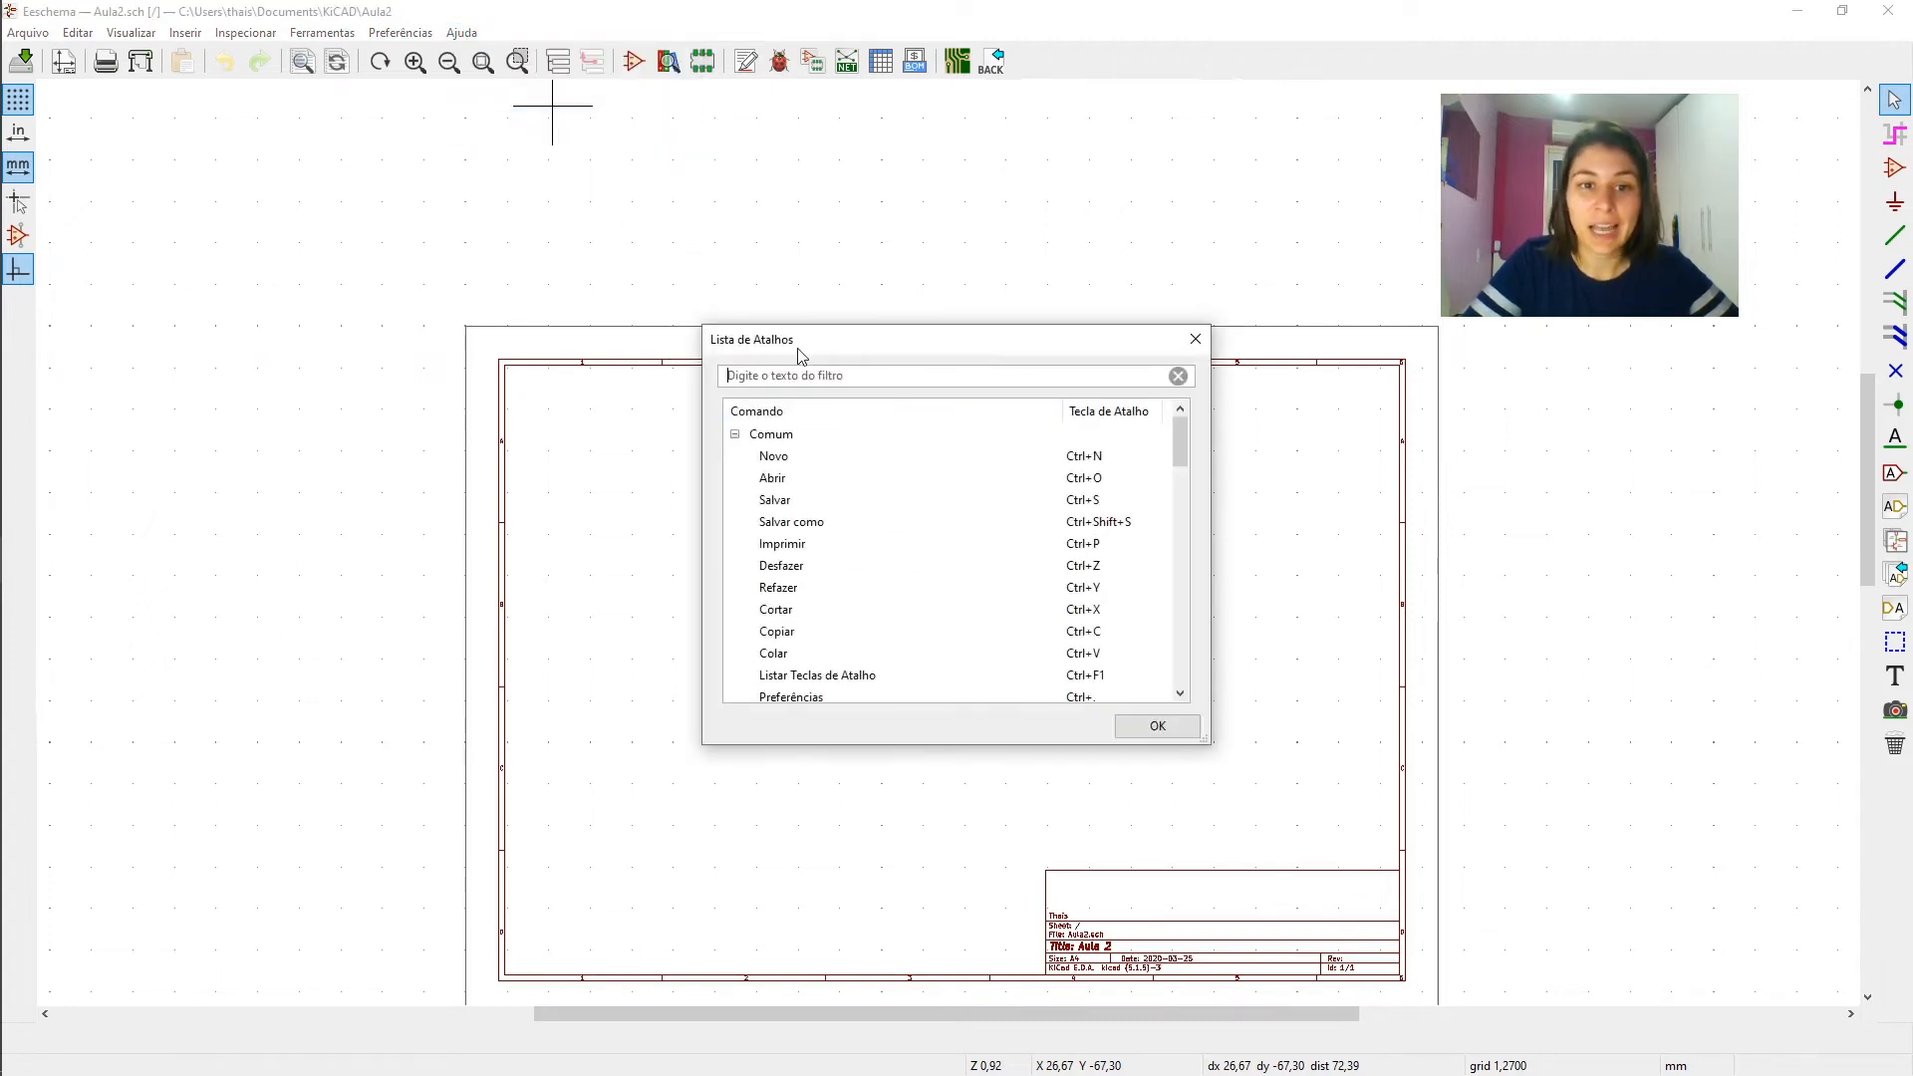
{"action": "left_click_drag", "start_coordinate": [906, 325], "coordinate": [910, 57]}
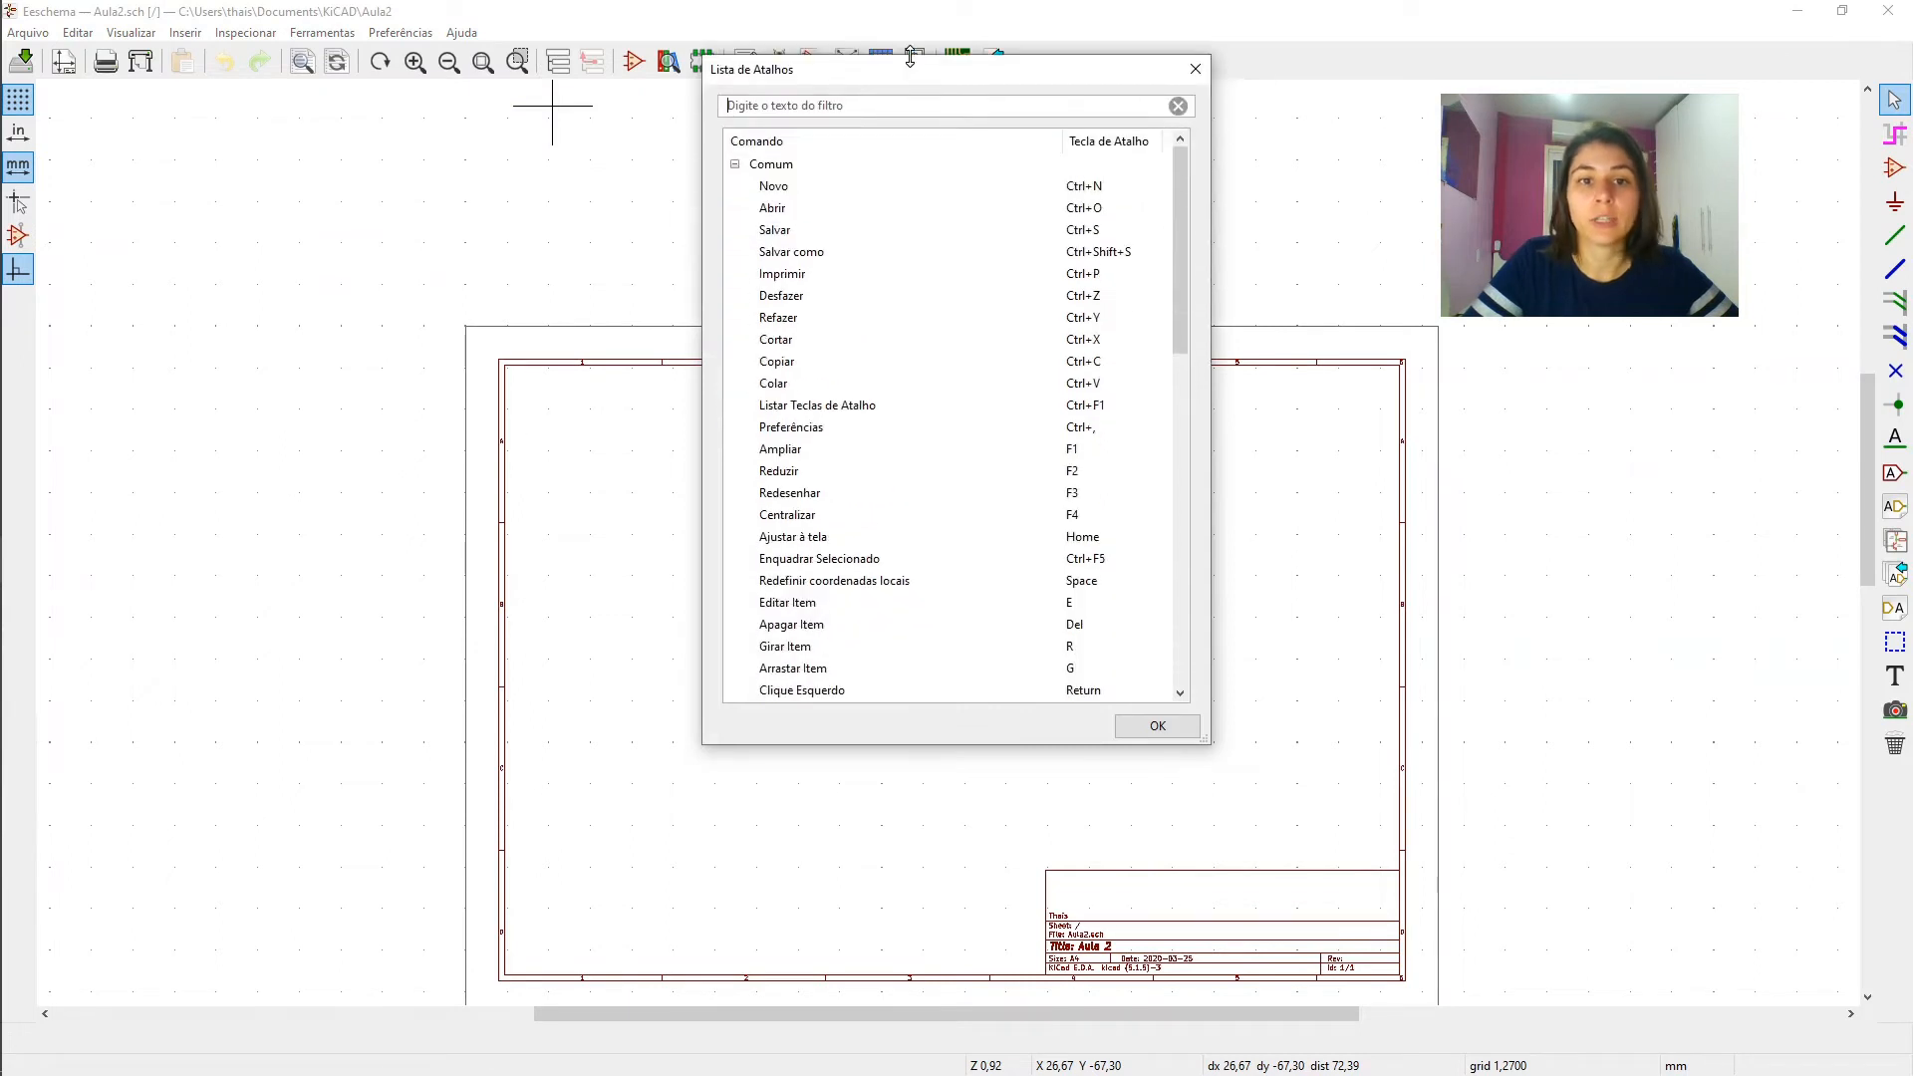
{"action": "left_click_drag", "start_coordinate": [906, 743], "coordinate": [934, 987]}
{"action": "left_click_drag", "start_coordinate": [1184, 197], "coordinate": [1202, 611]}
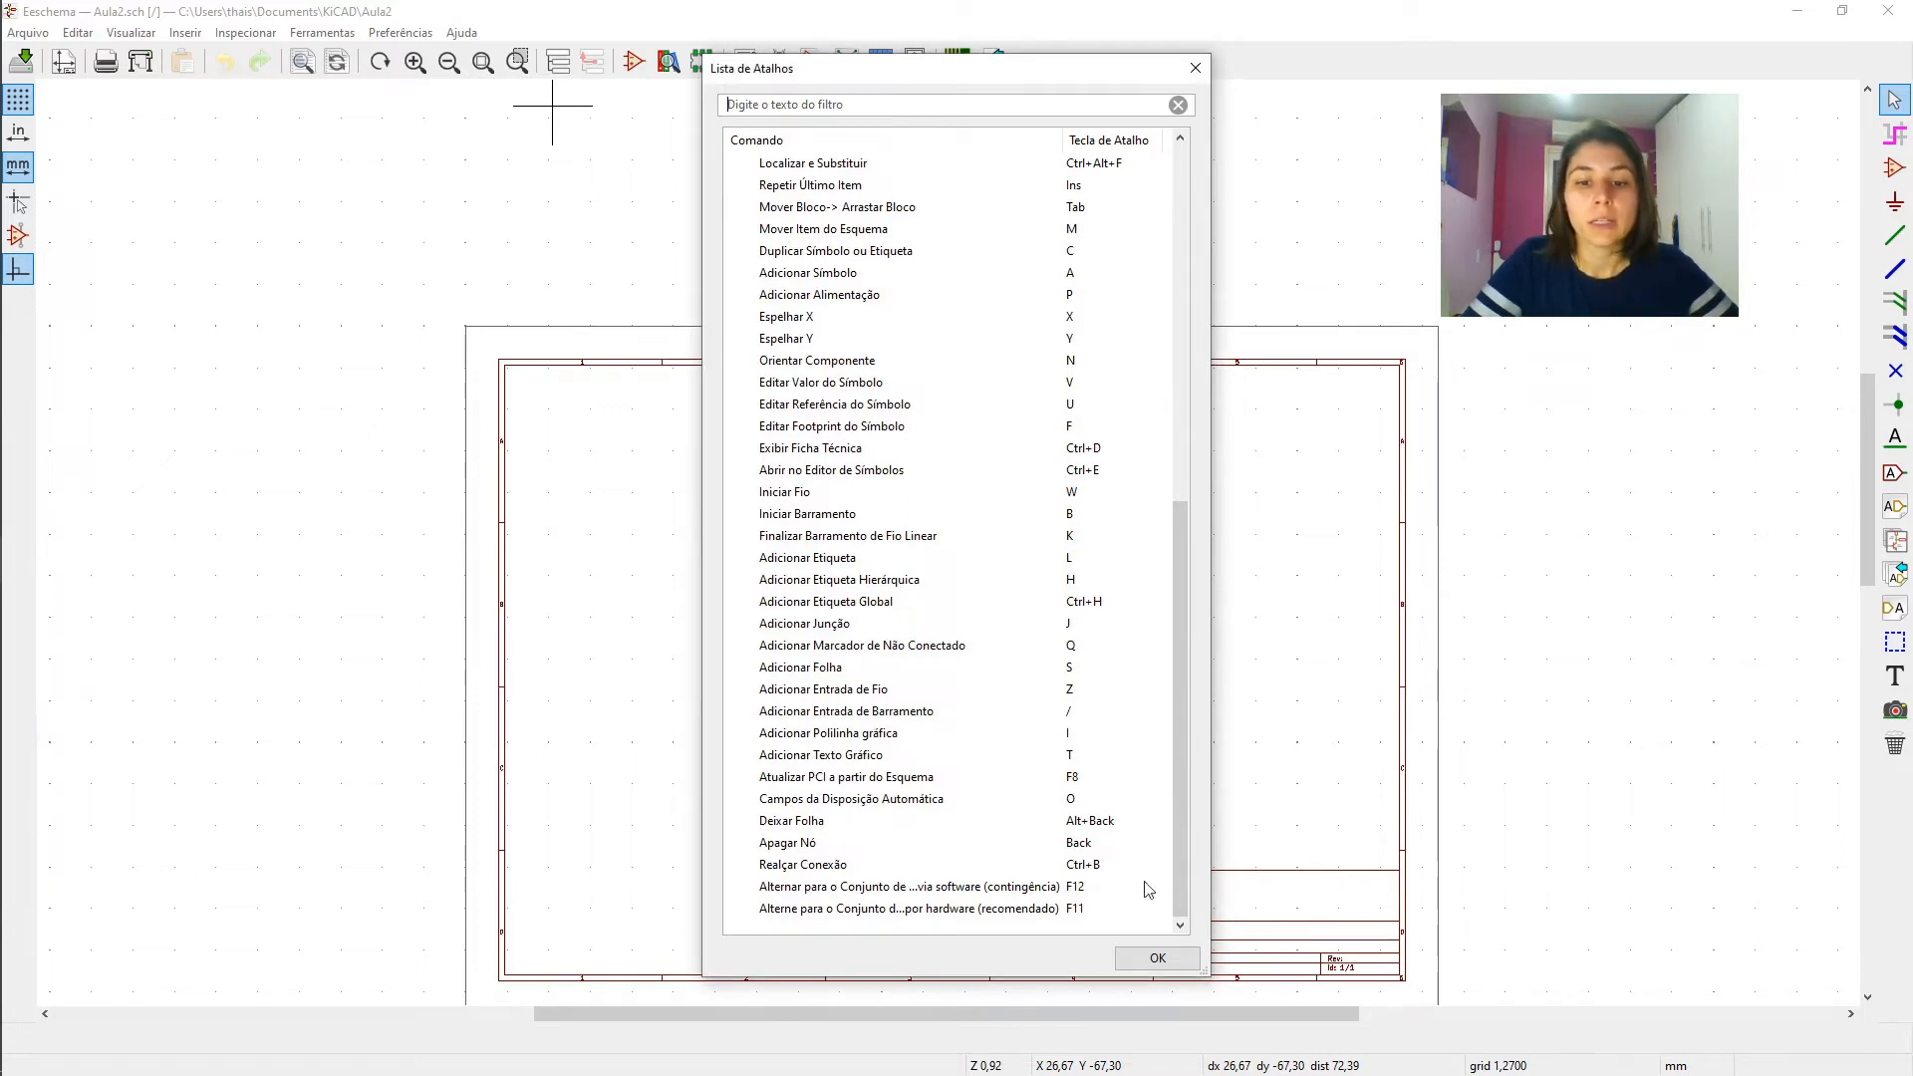
{"action": "left_click", "coordinate": [1156, 958]}
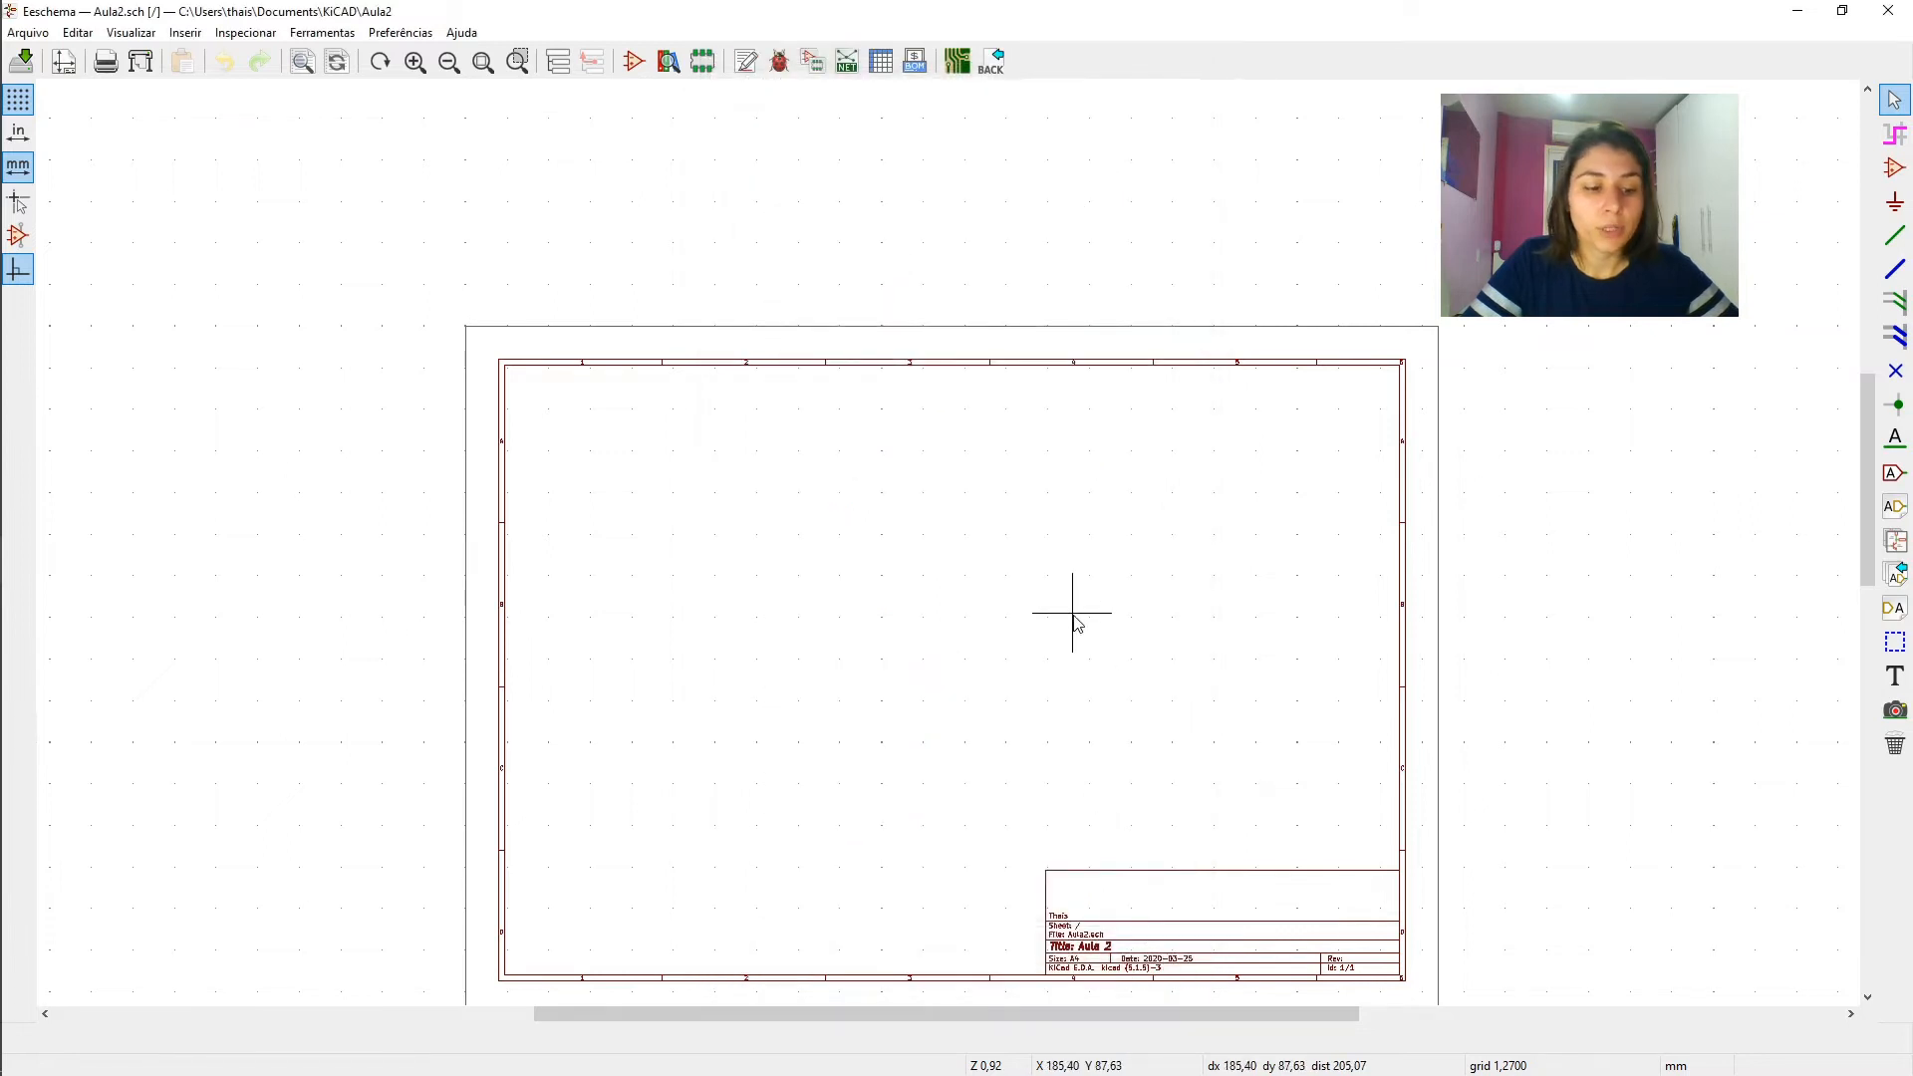
{"action": "scroll", "coordinate": [1074, 623], "scroll_direction": "up", "scroll_amount": 5}
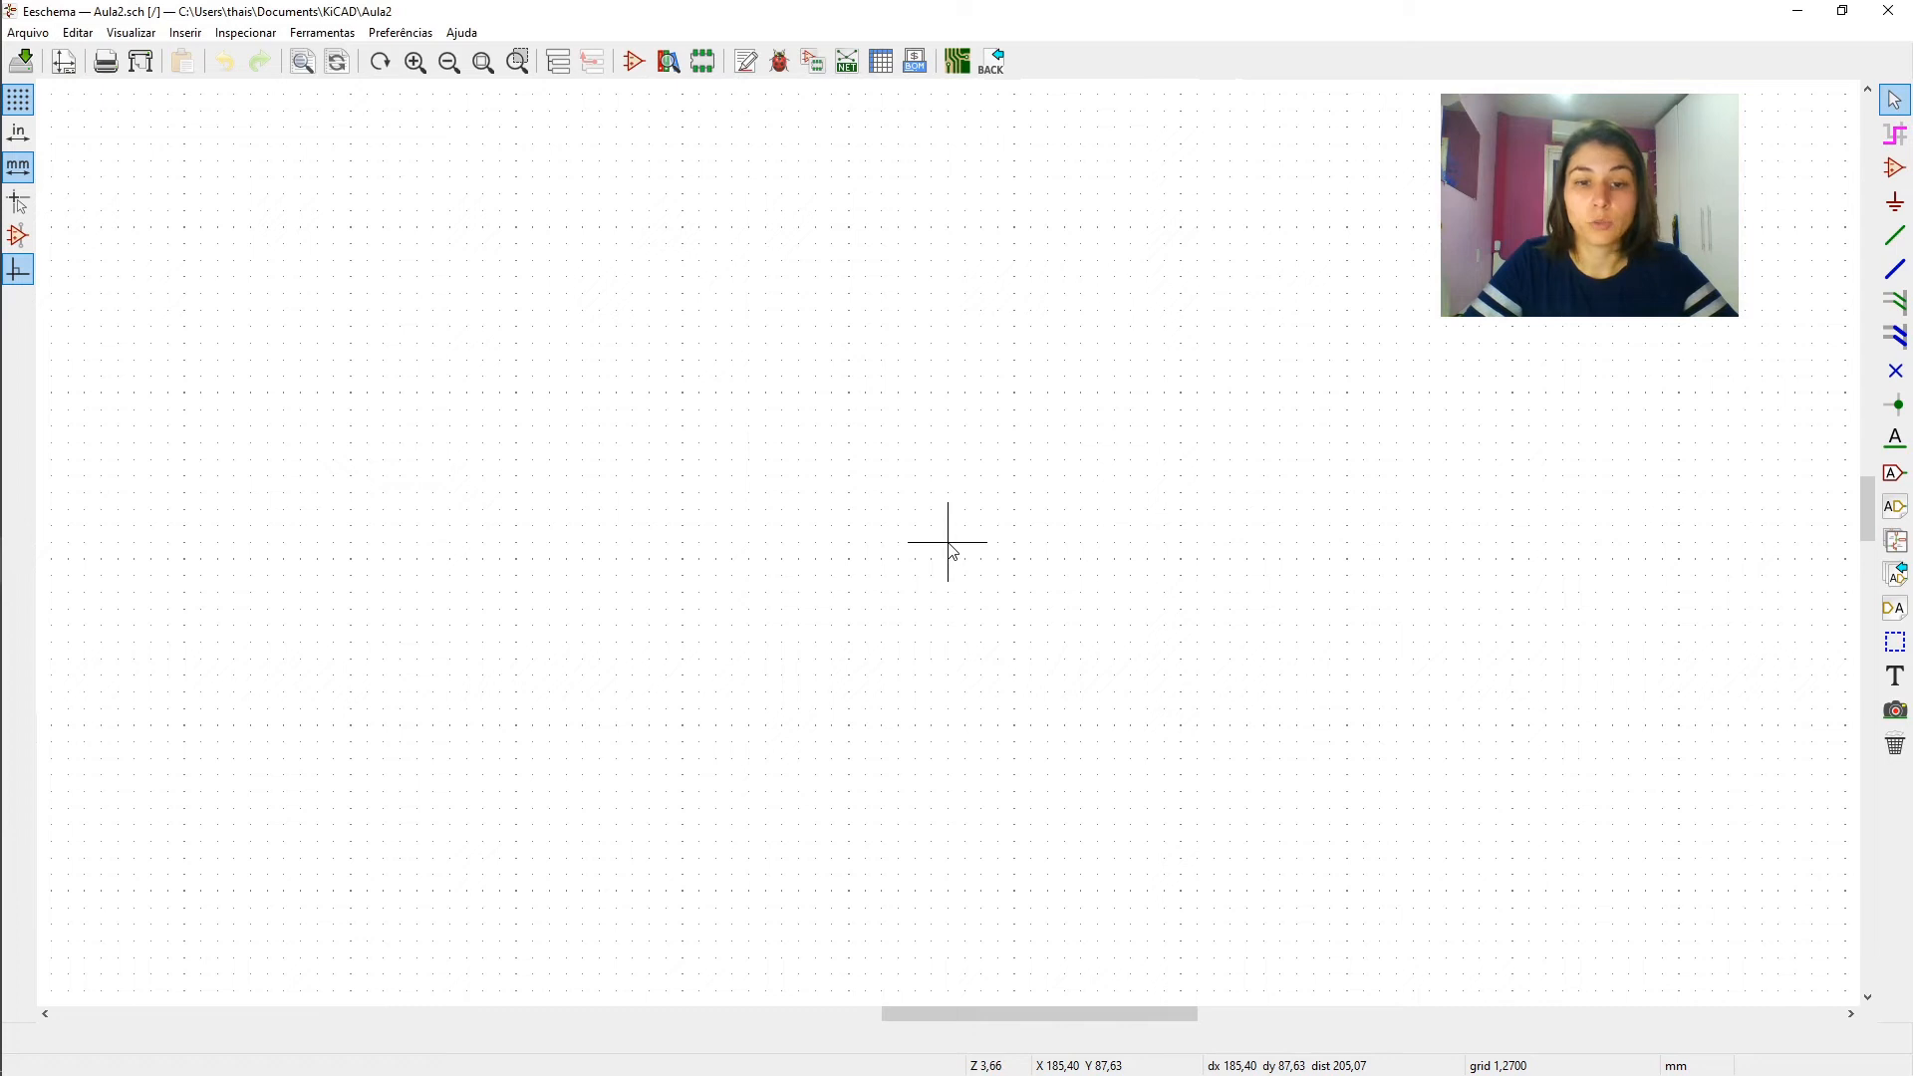
{"action": "scroll", "coordinate": [948, 551], "scroll_direction": "down", "scroll_amount": 5}
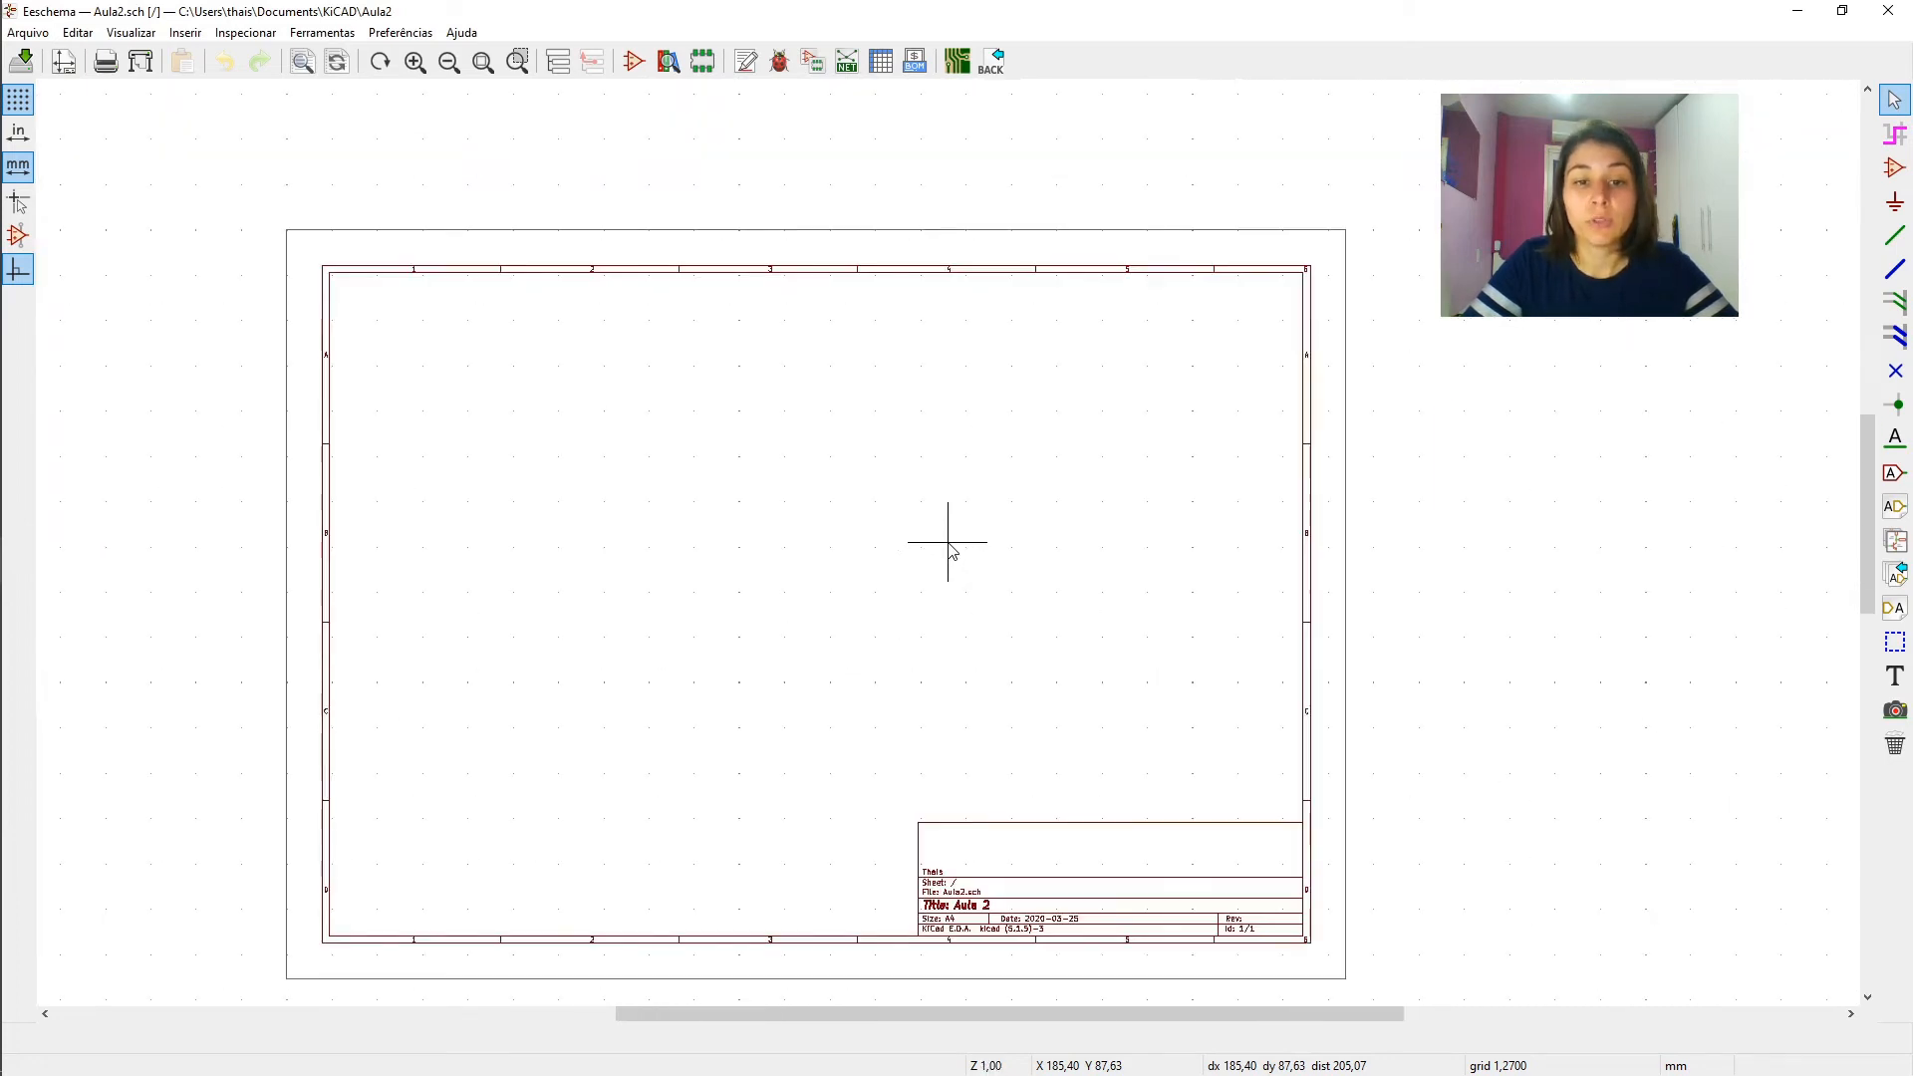
{"action": "scroll", "coordinate": [949, 551], "scroll_direction": "down", "scroll_amount": 3}
{"action": "scroll", "coordinate": [949, 552], "scroll_direction": "up", "scroll_amount": 3}
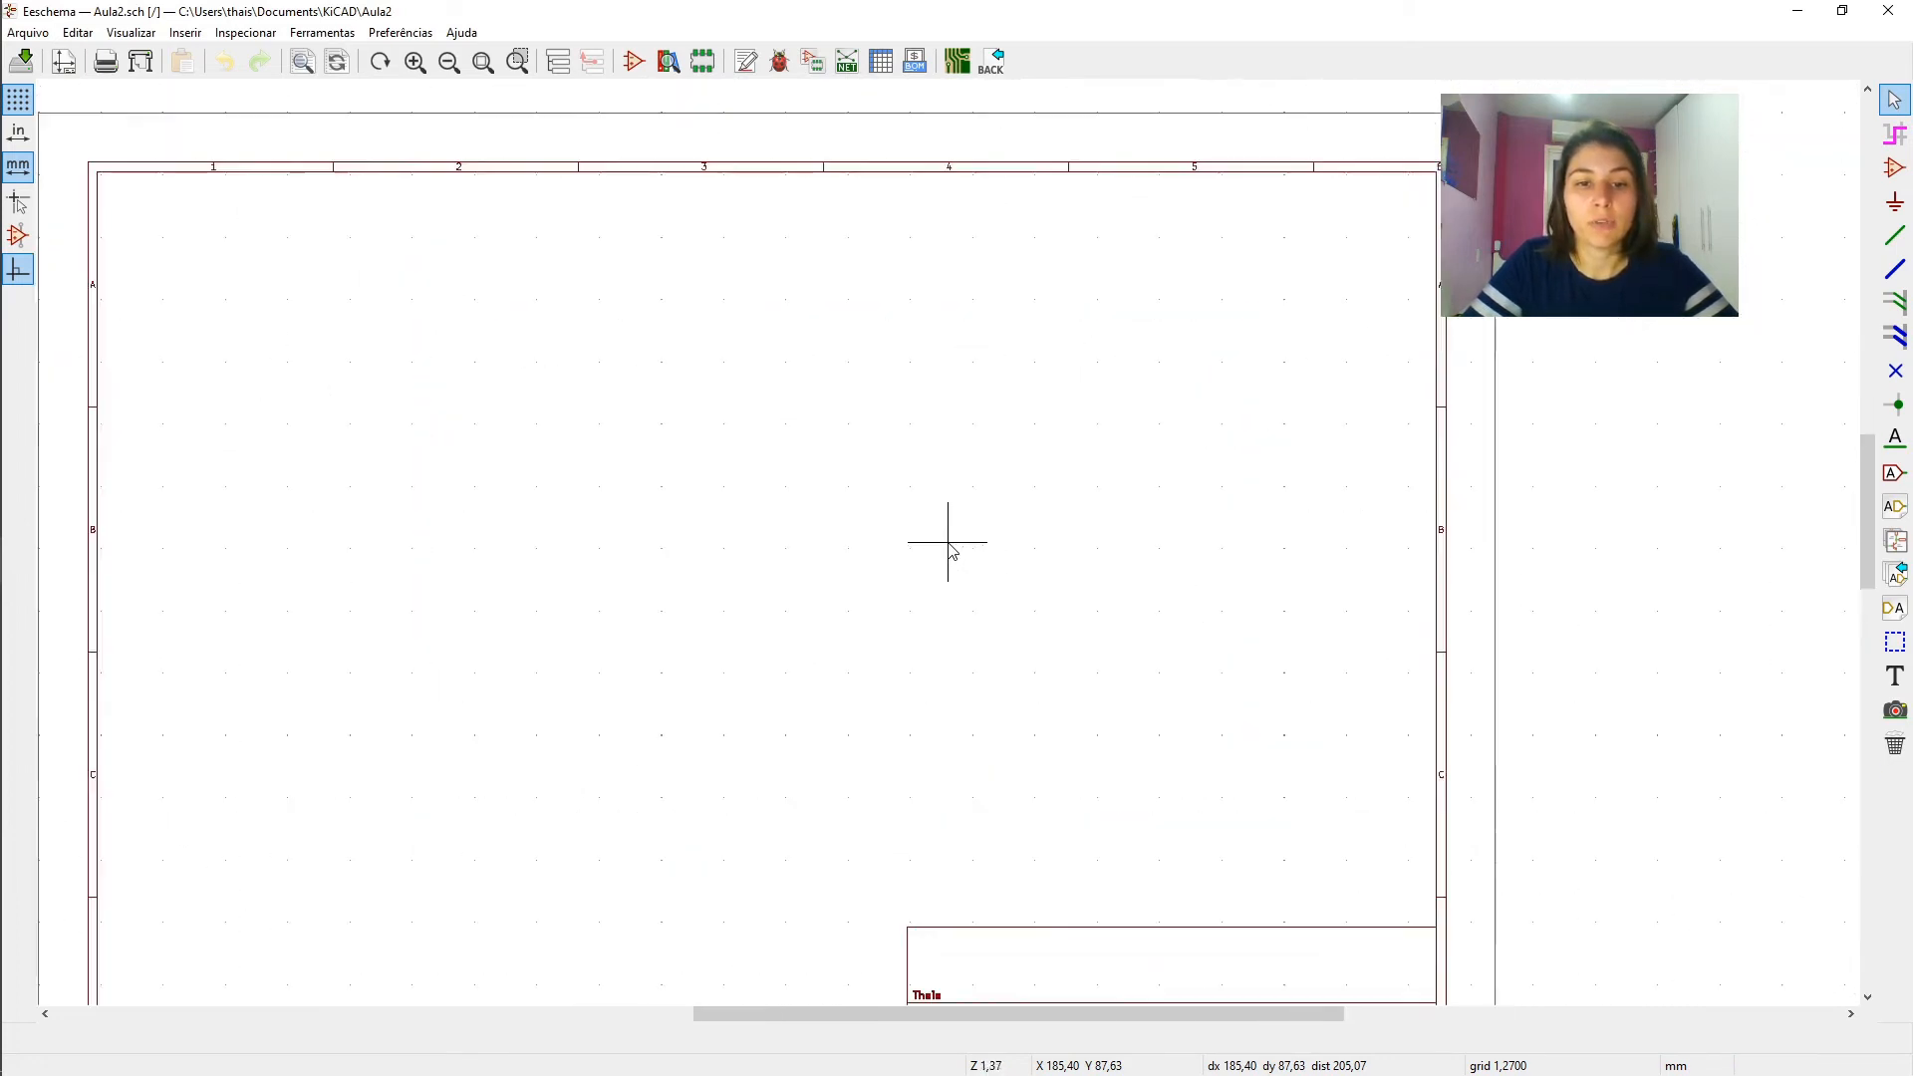
{"action": "scroll", "coordinate": [949, 551], "scroll_direction": "down", "scroll_amount": 1}
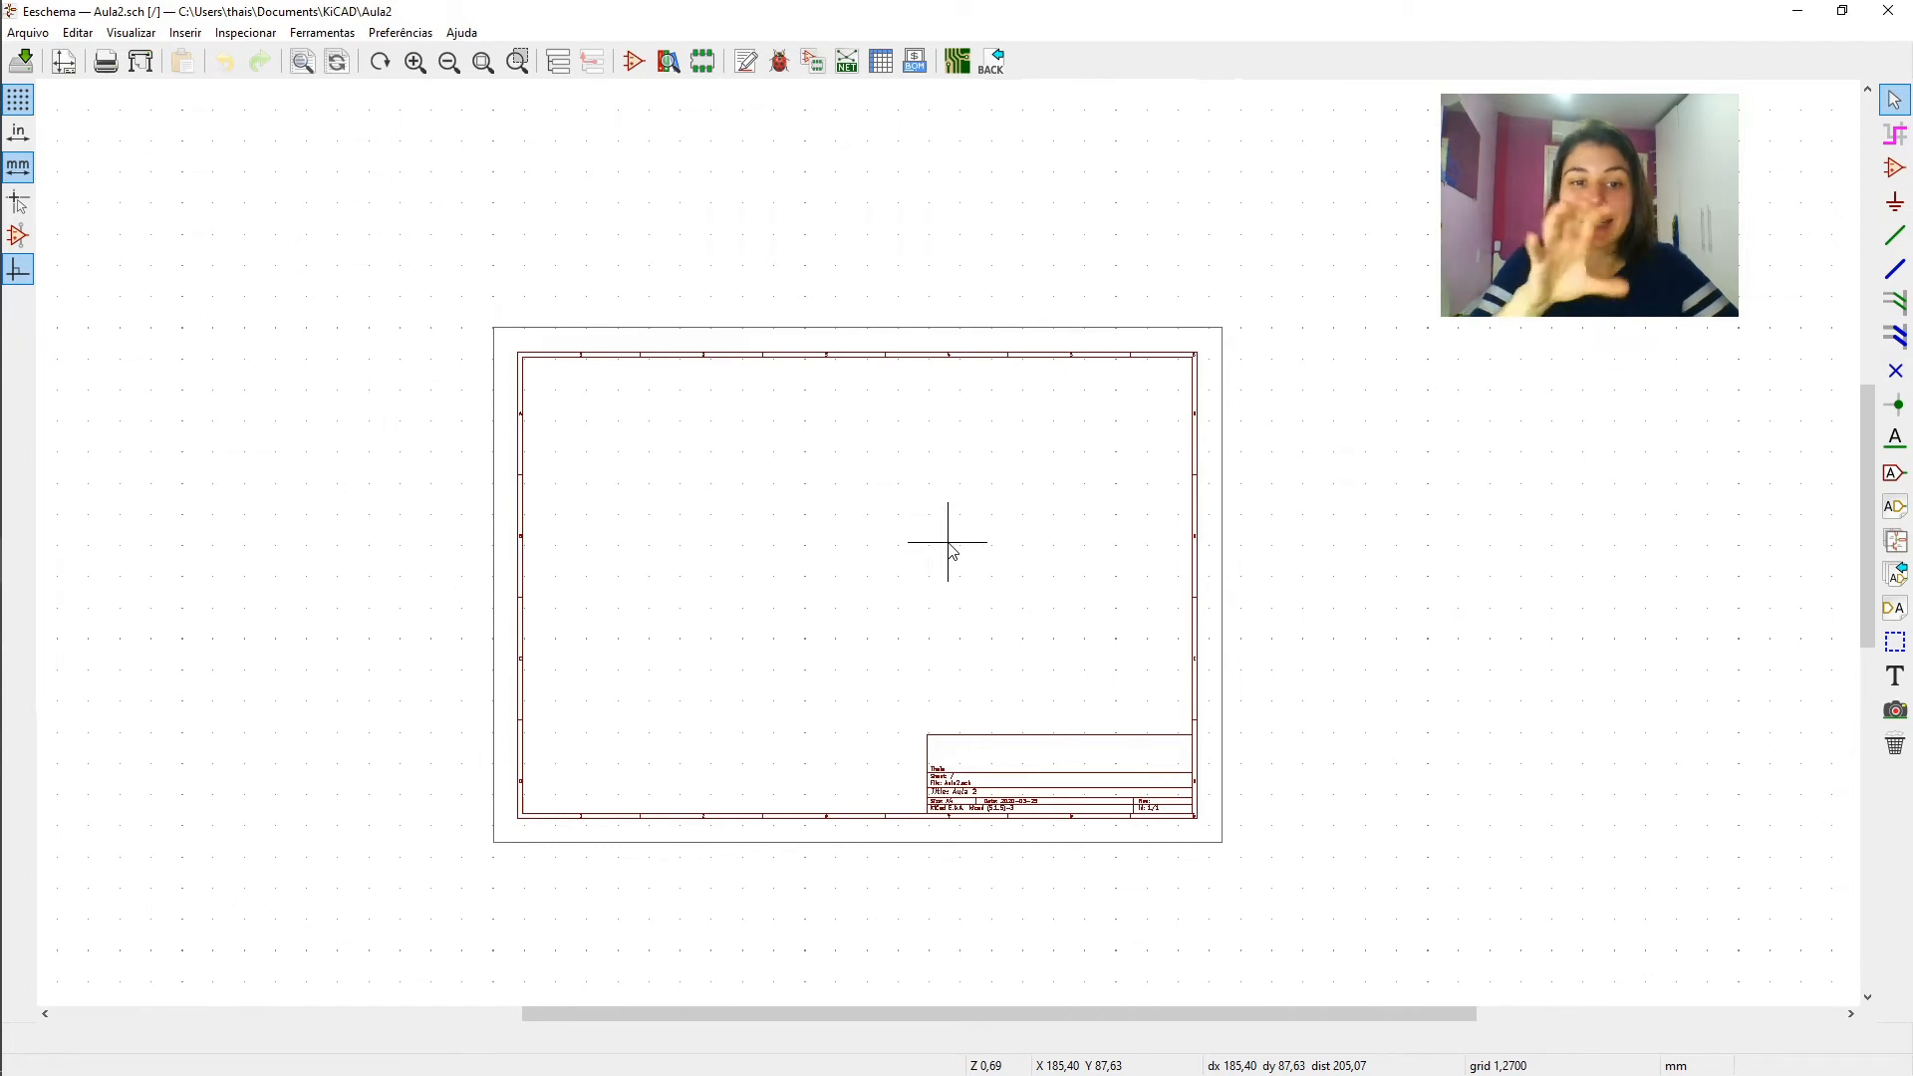
{"action": "scroll", "coordinate": [948, 551], "scroll_direction": "up", "scroll_amount": 5}
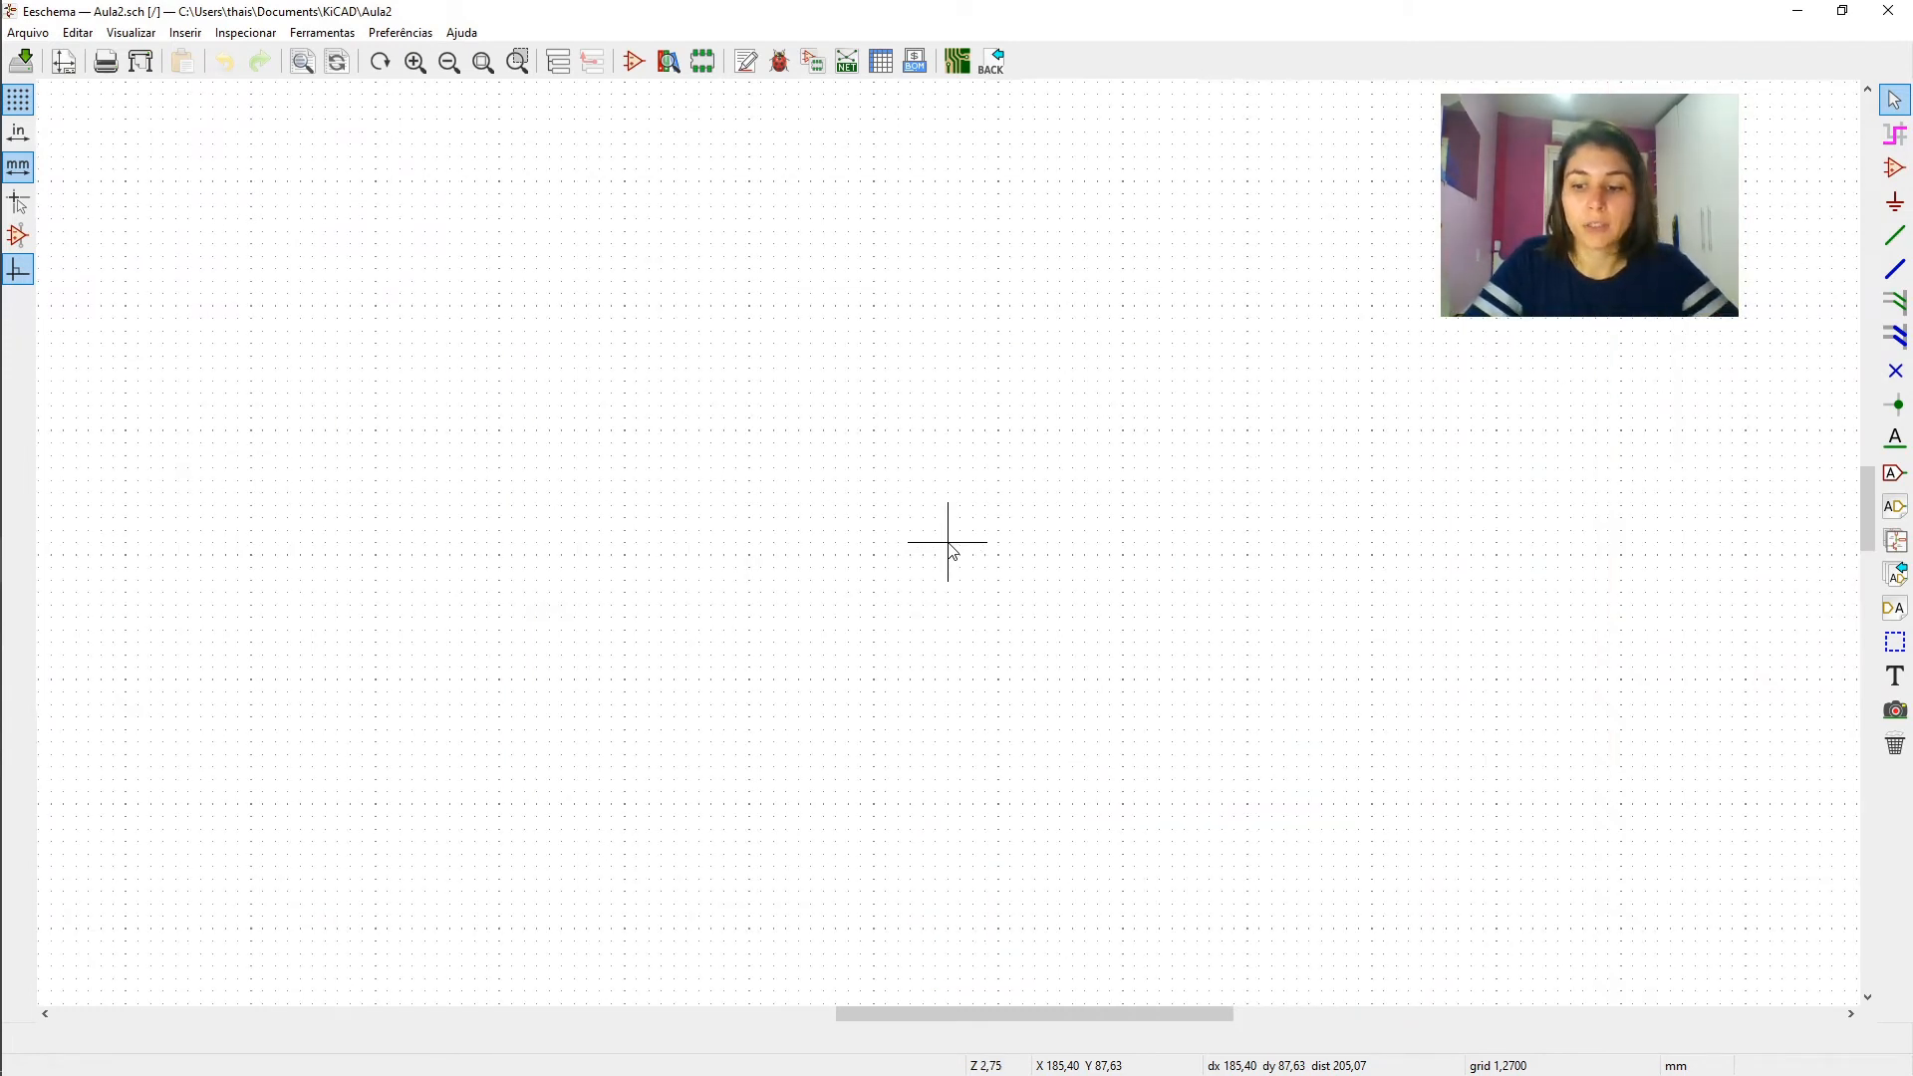
{"action": "scroll", "coordinate": [952, 551], "scroll_direction": "down", "scroll_amount": 3}
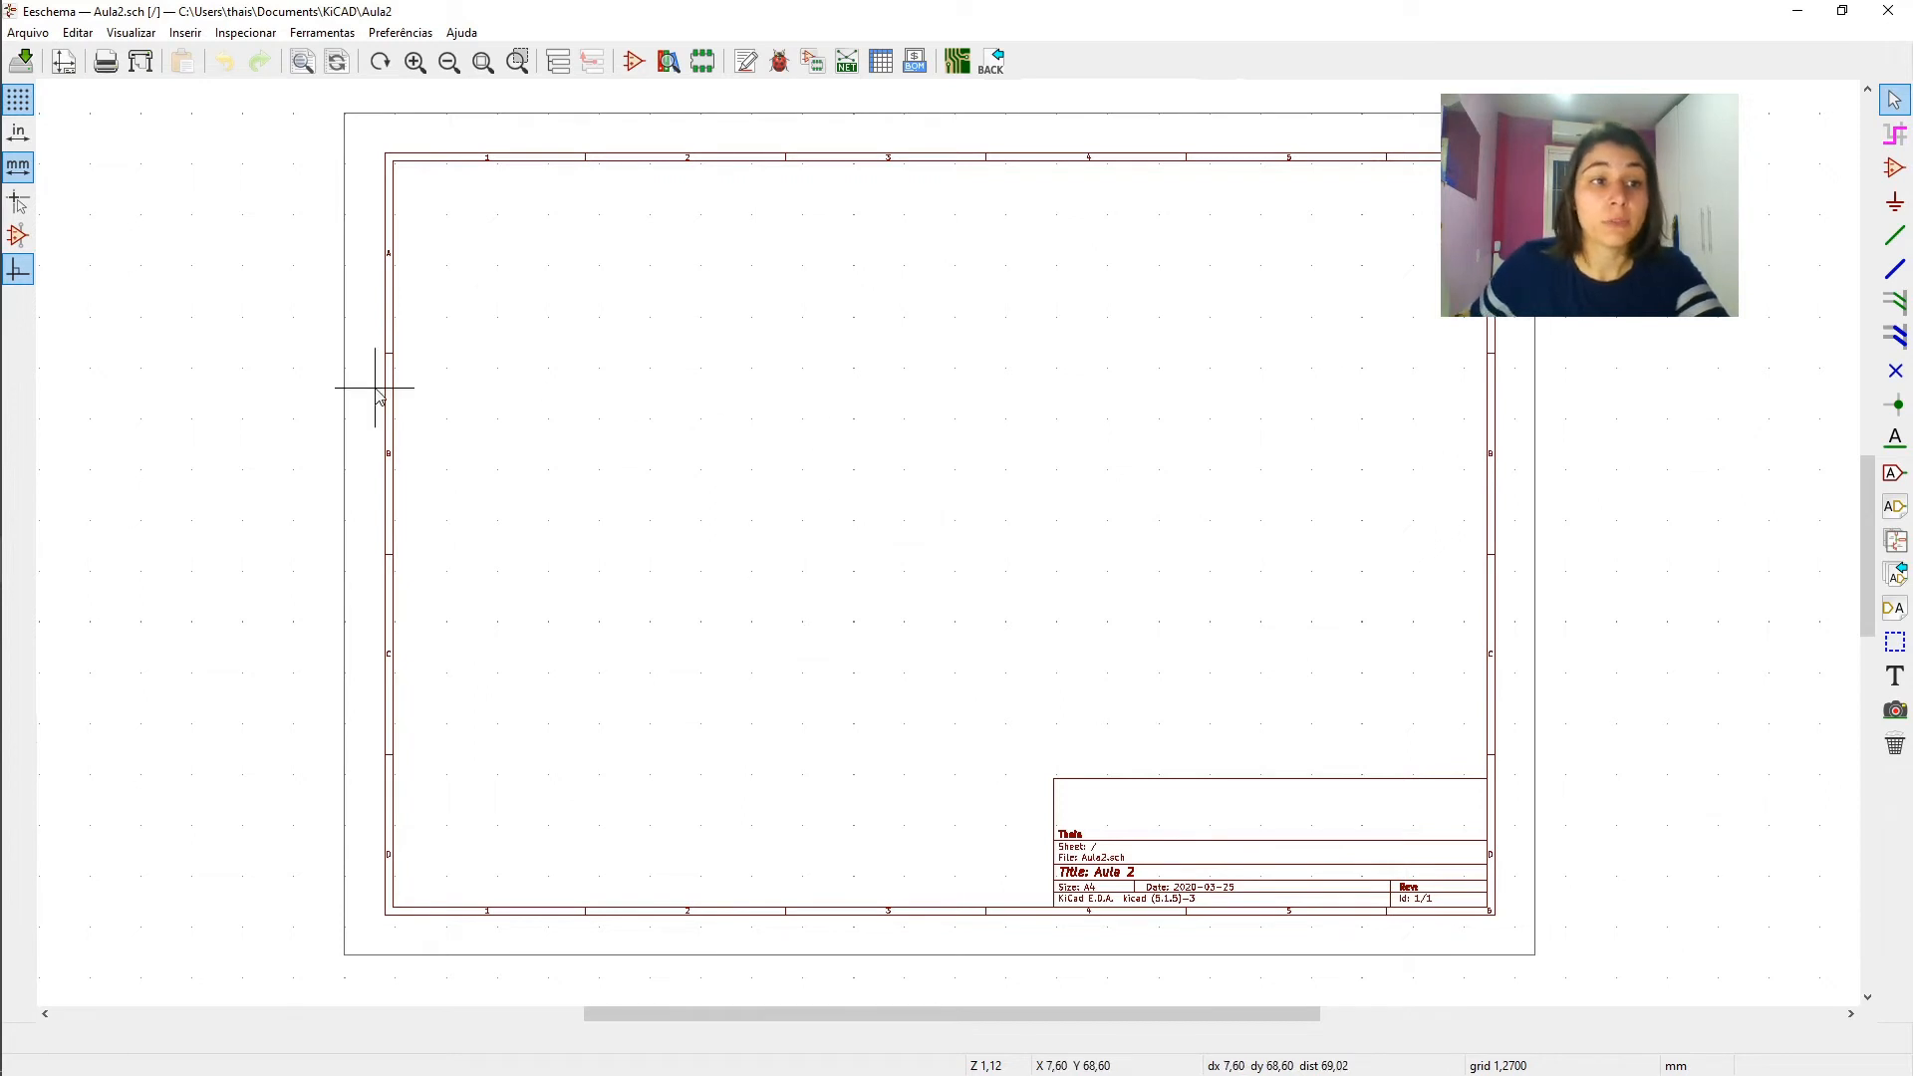
{"action": "mouse_move", "coordinate": [2, 458]}
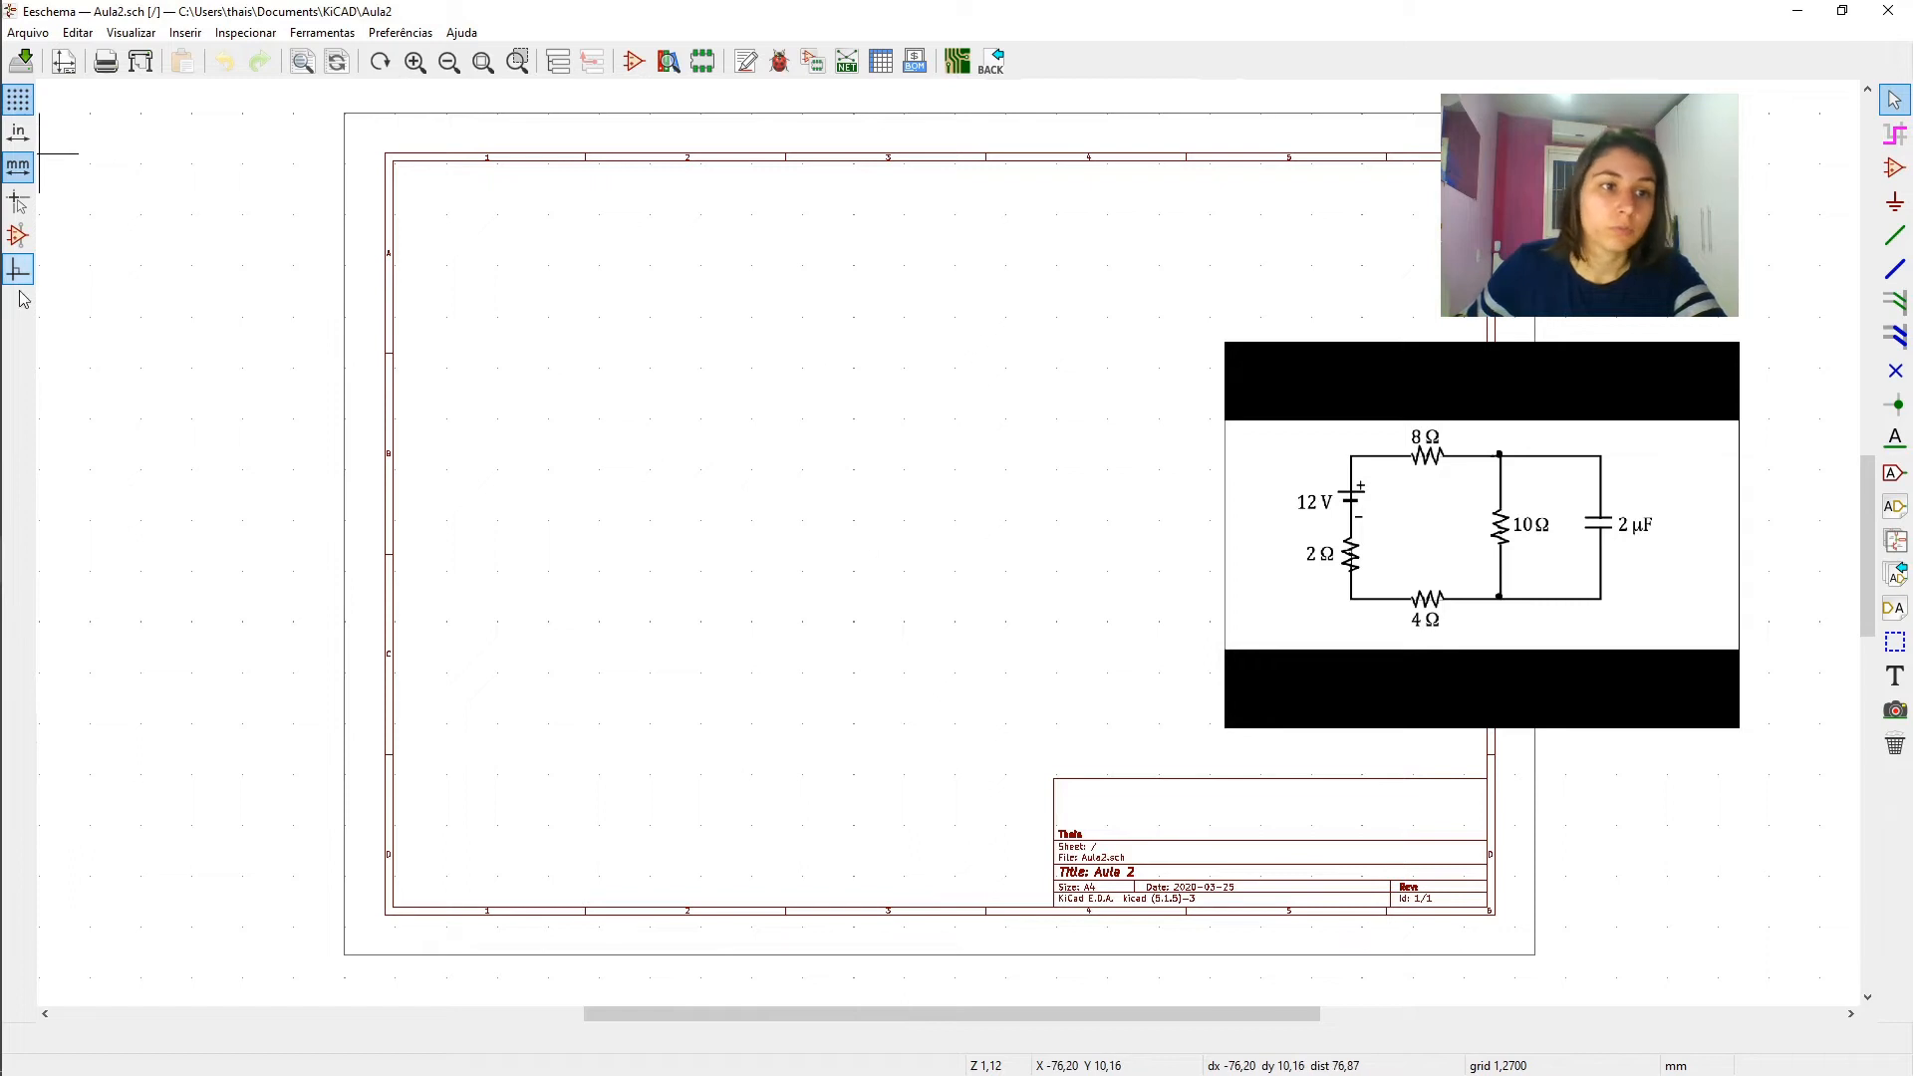
{"action": "left_click", "coordinate": [18, 102]}
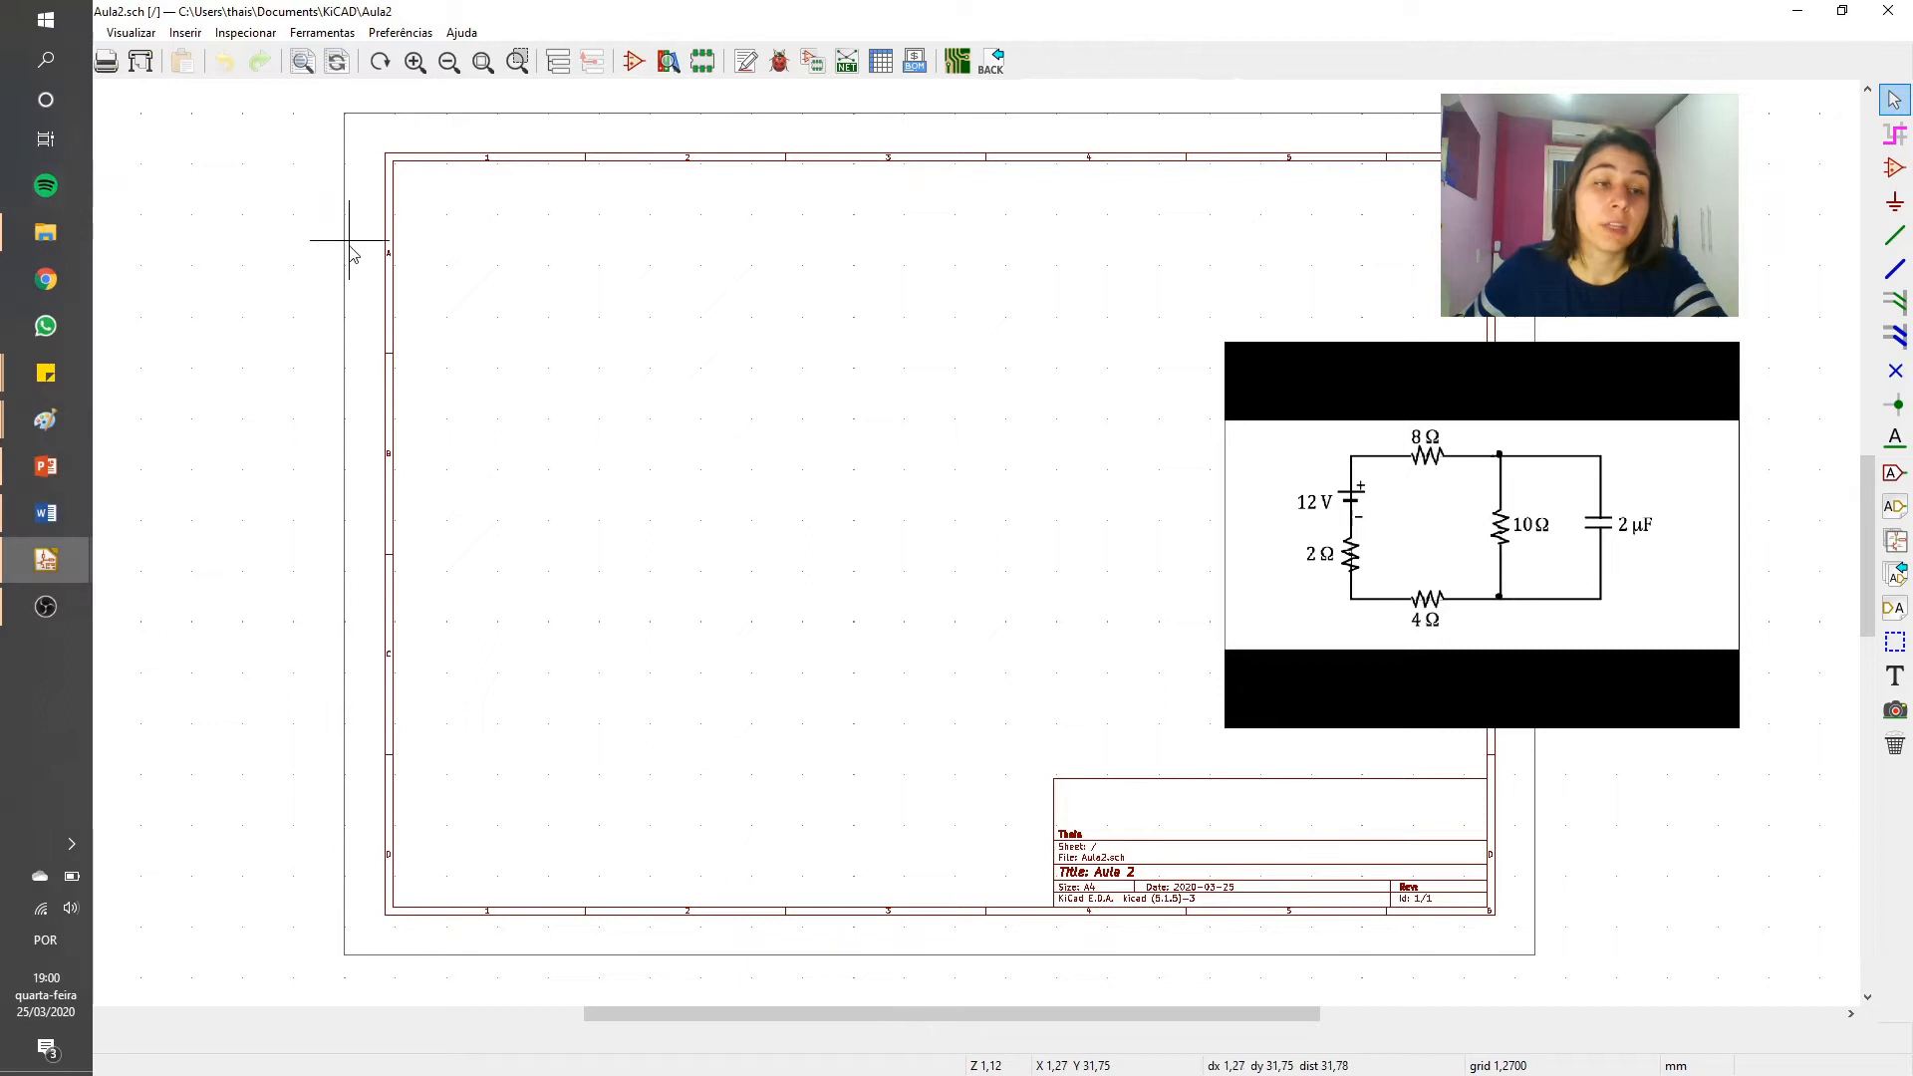
- Switch the measurement units to inches and back to millimetres, twice
{"action": "left_click", "coordinate": [18, 133]}
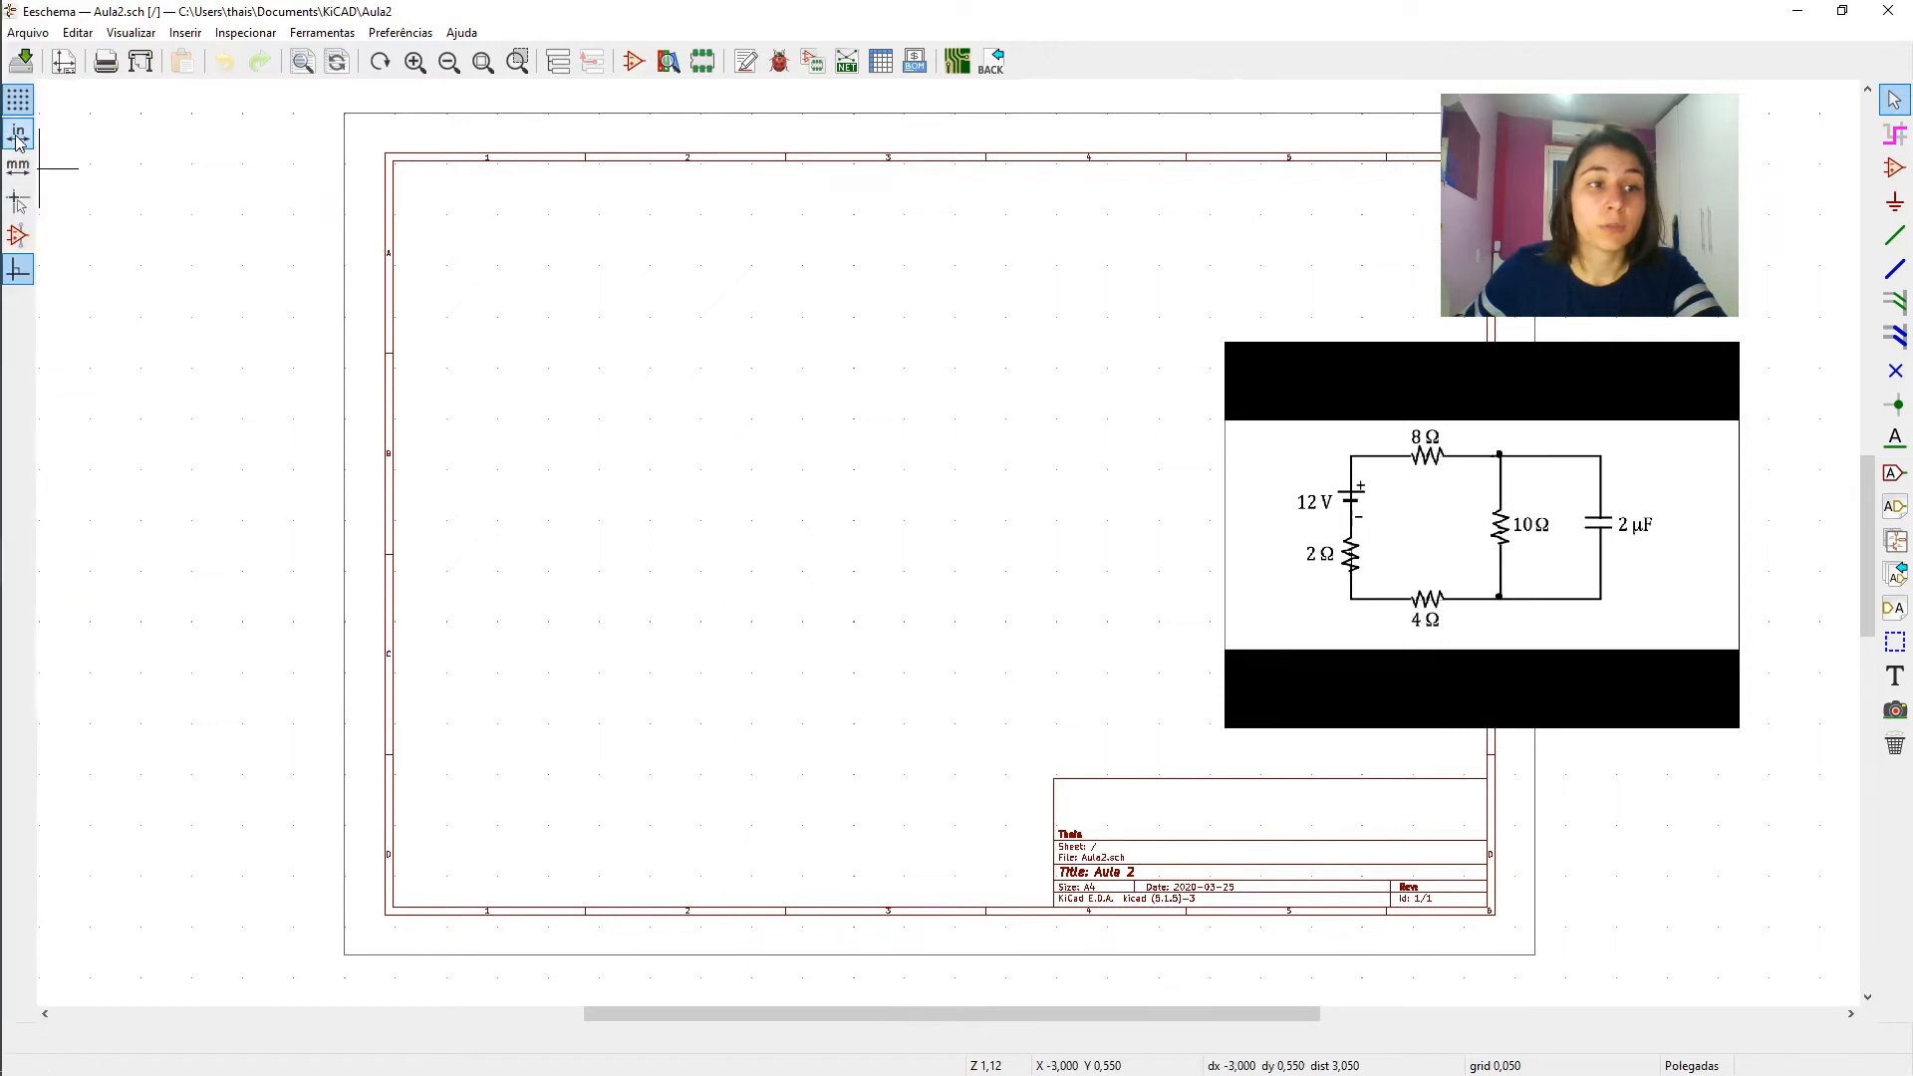
{"action": "left_click", "coordinate": [18, 161]}
{"action": "left_click", "coordinate": [18, 133]}
{"action": "left_click", "coordinate": [18, 161]}
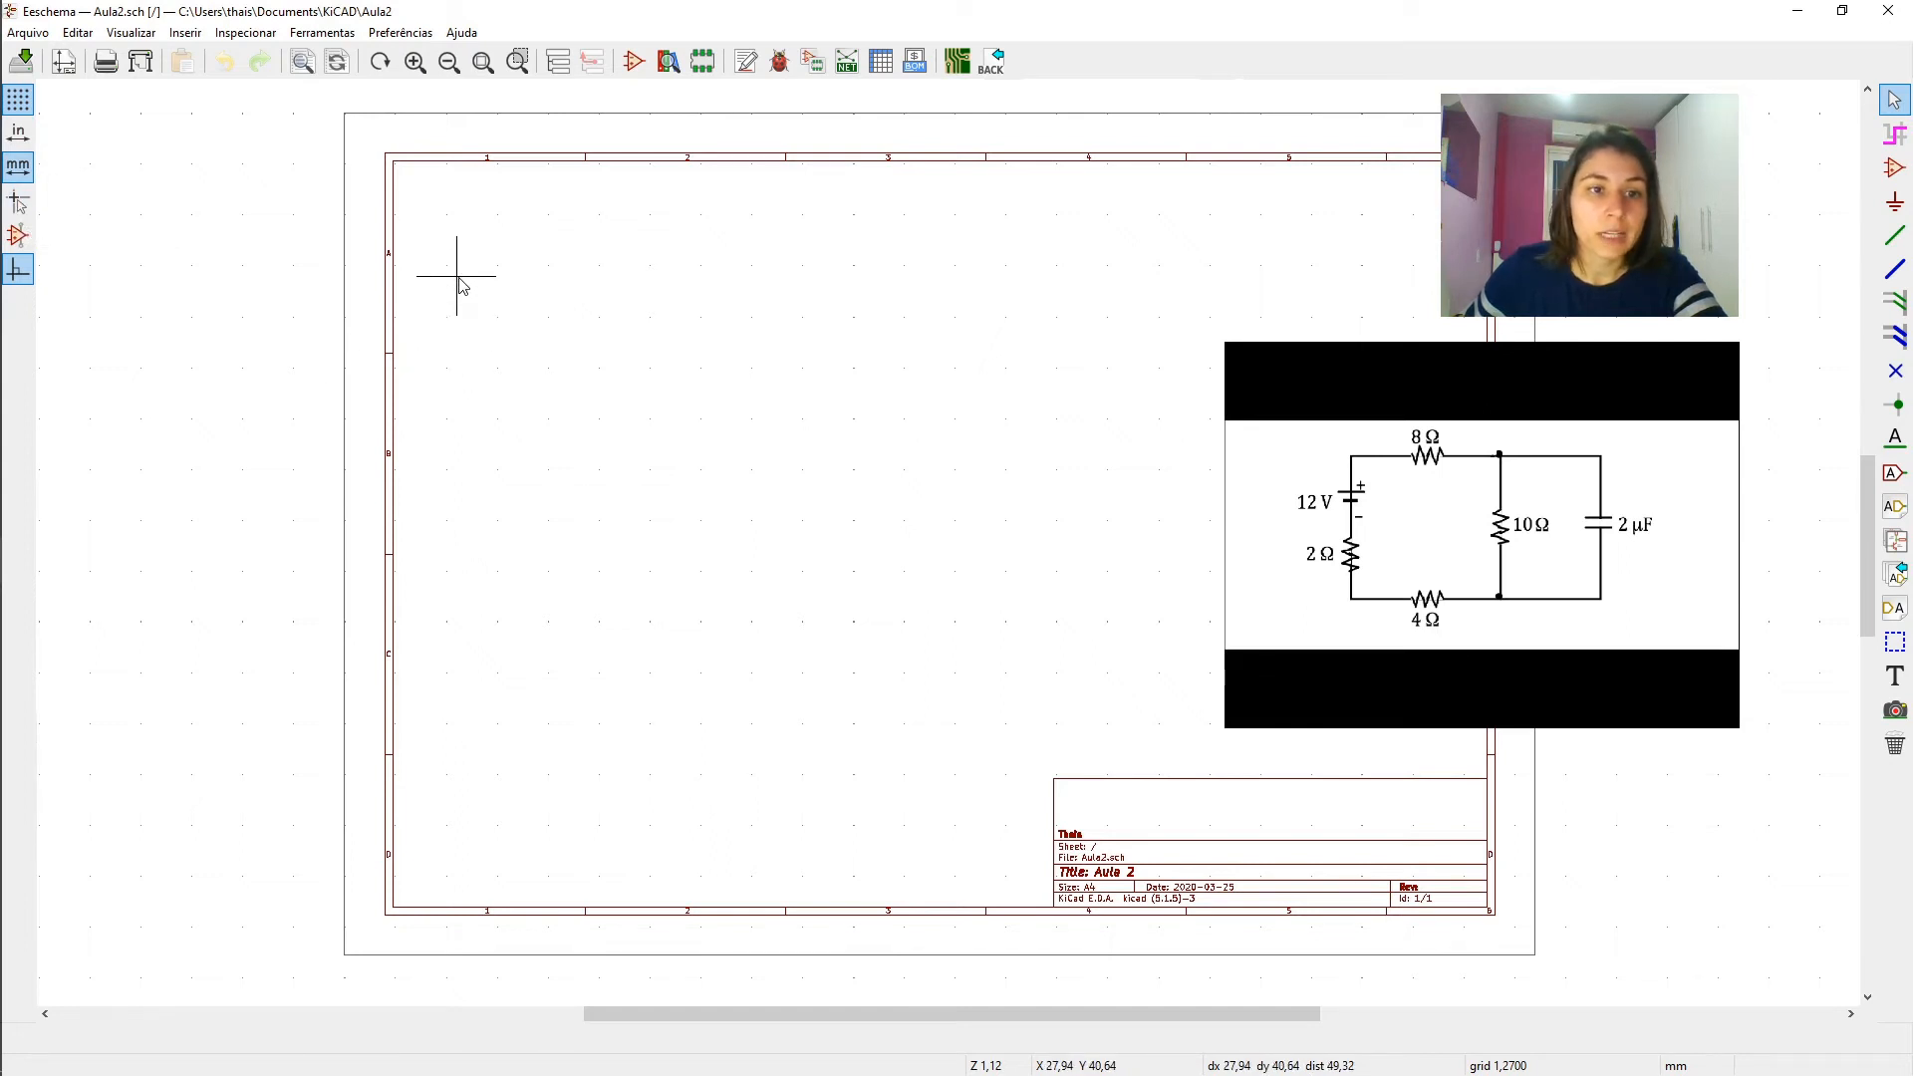
- Try the full-window crosshair, return to the small cursor, and toggle the orthogonal drawing mode for wires
{"action": "left_click", "coordinate": [18, 203]}
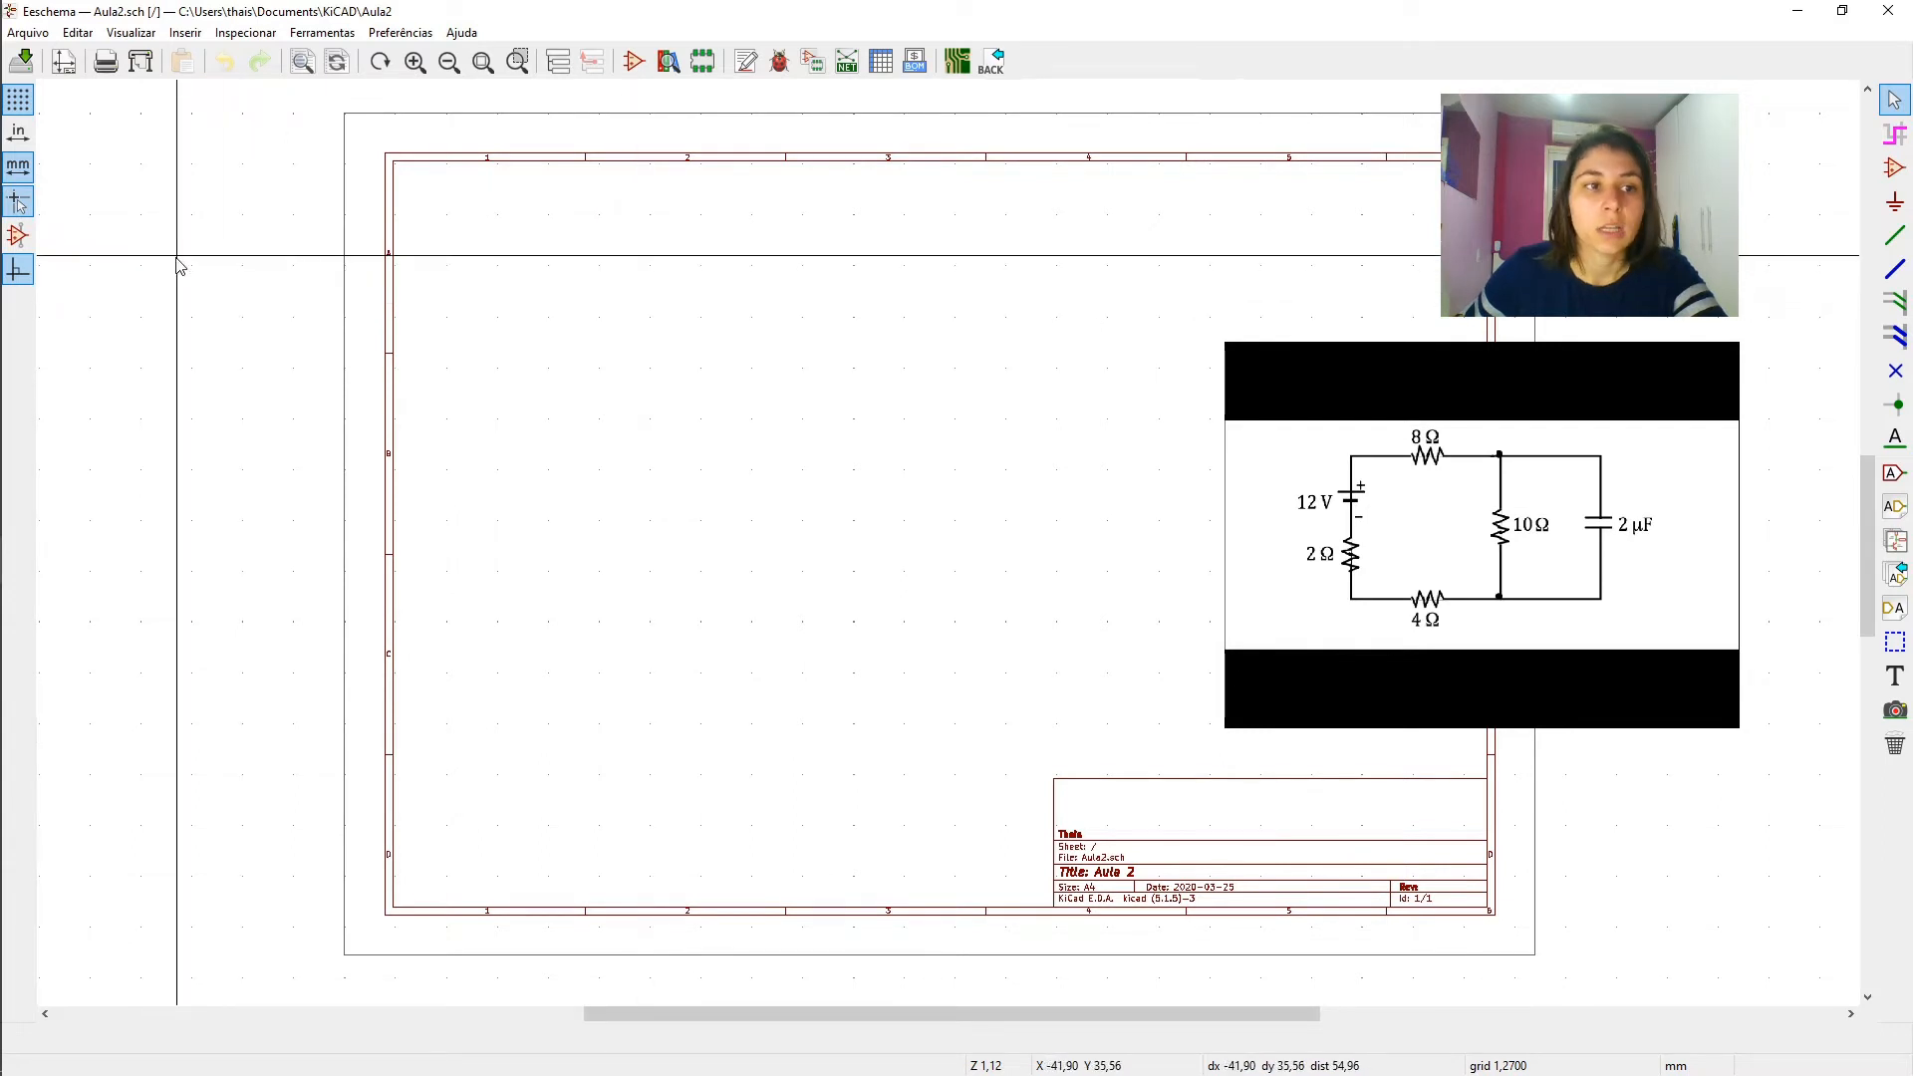
{"action": "left_click", "coordinate": [14, 203]}
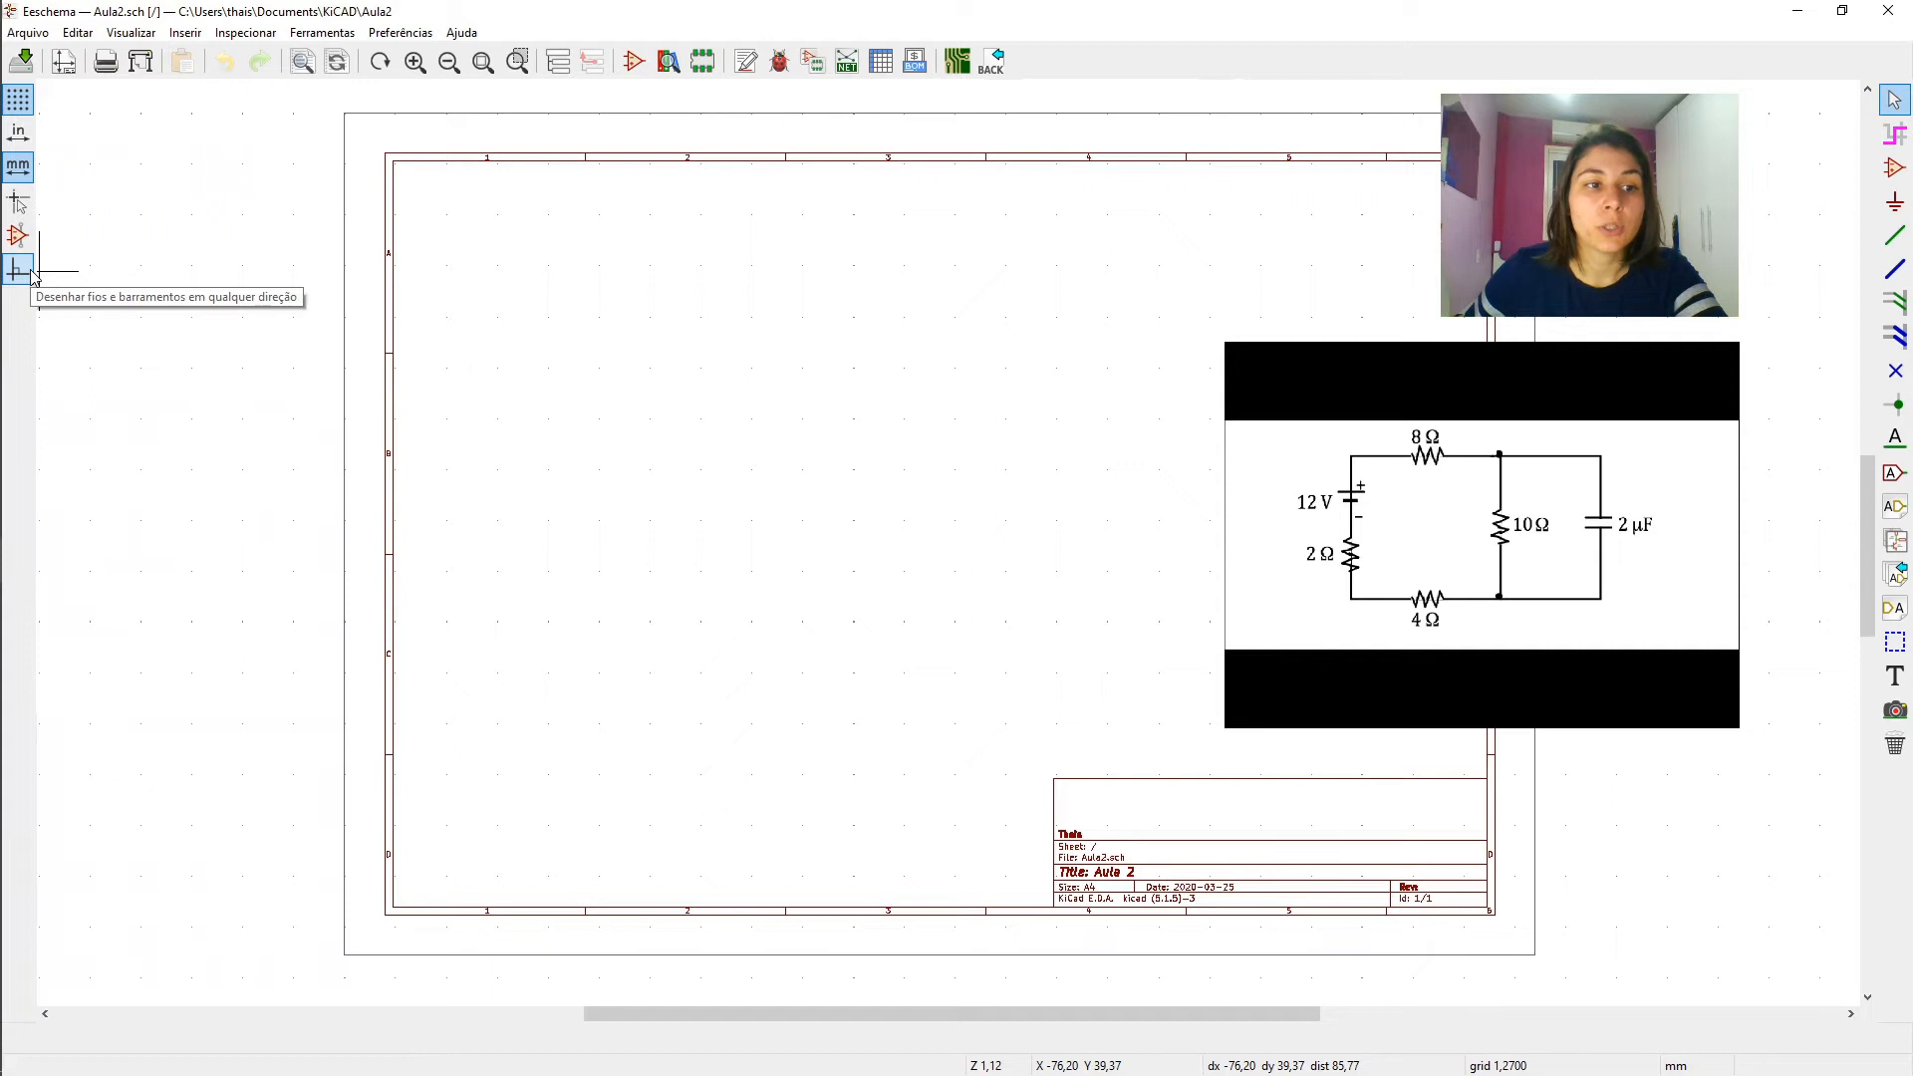
{"action": "left_click", "coordinate": [18, 270]}
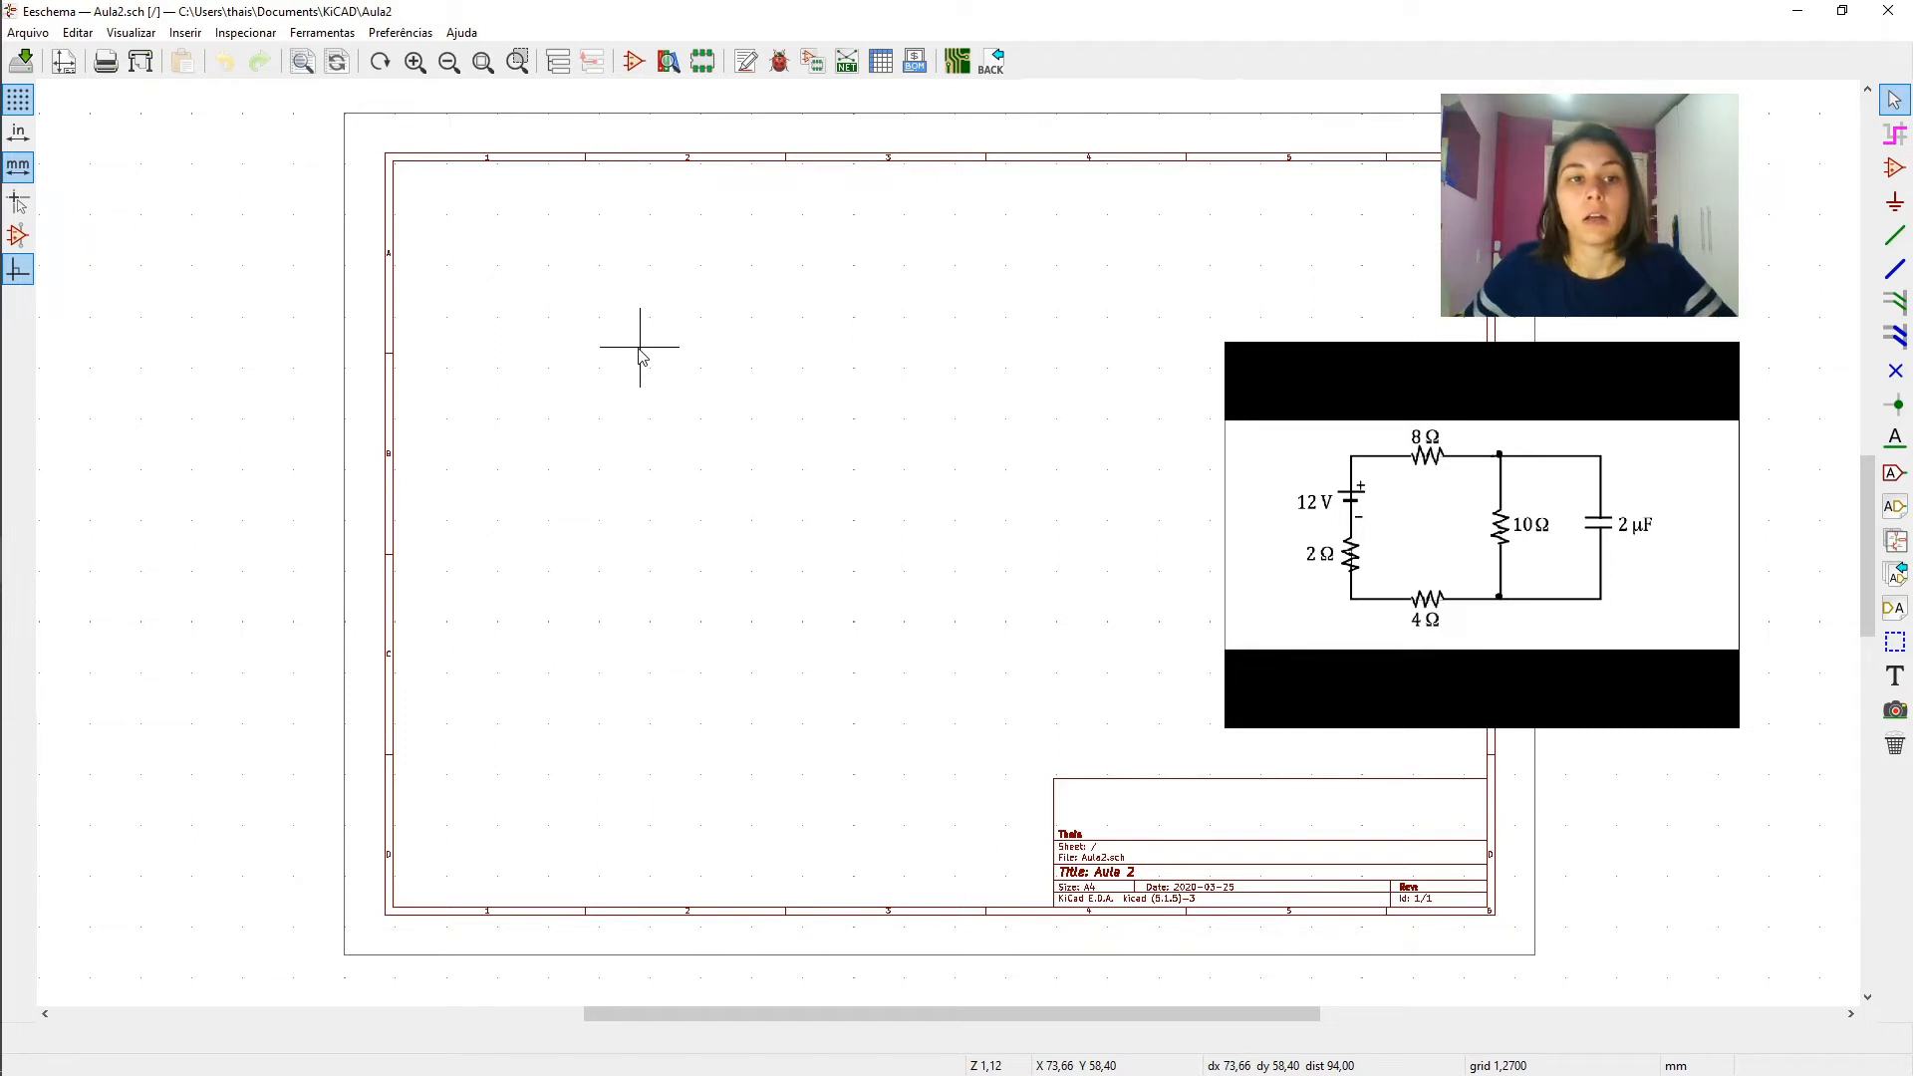
- Start adding a component and filter the symbol libraries for "resistor"
{"action": "key", "text": "a"}
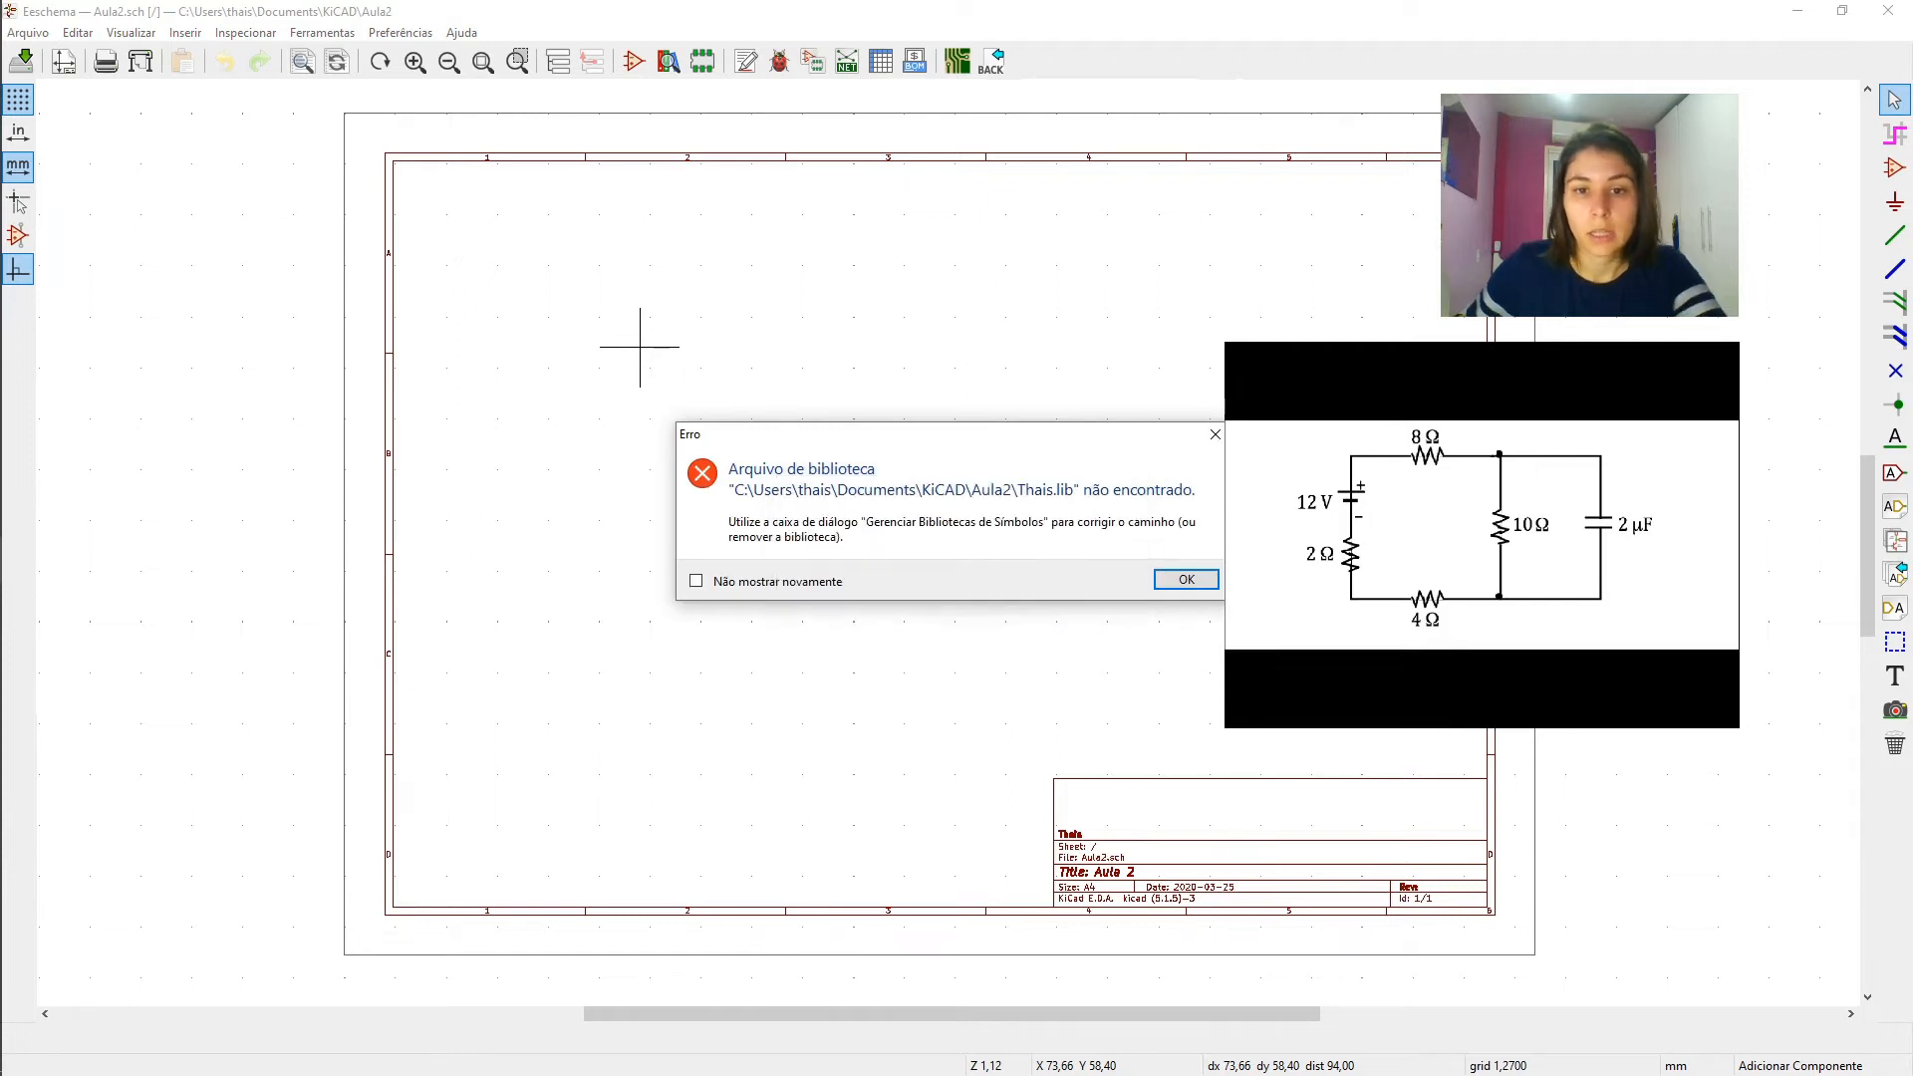
{"action": "left_click", "coordinate": [1196, 580]}
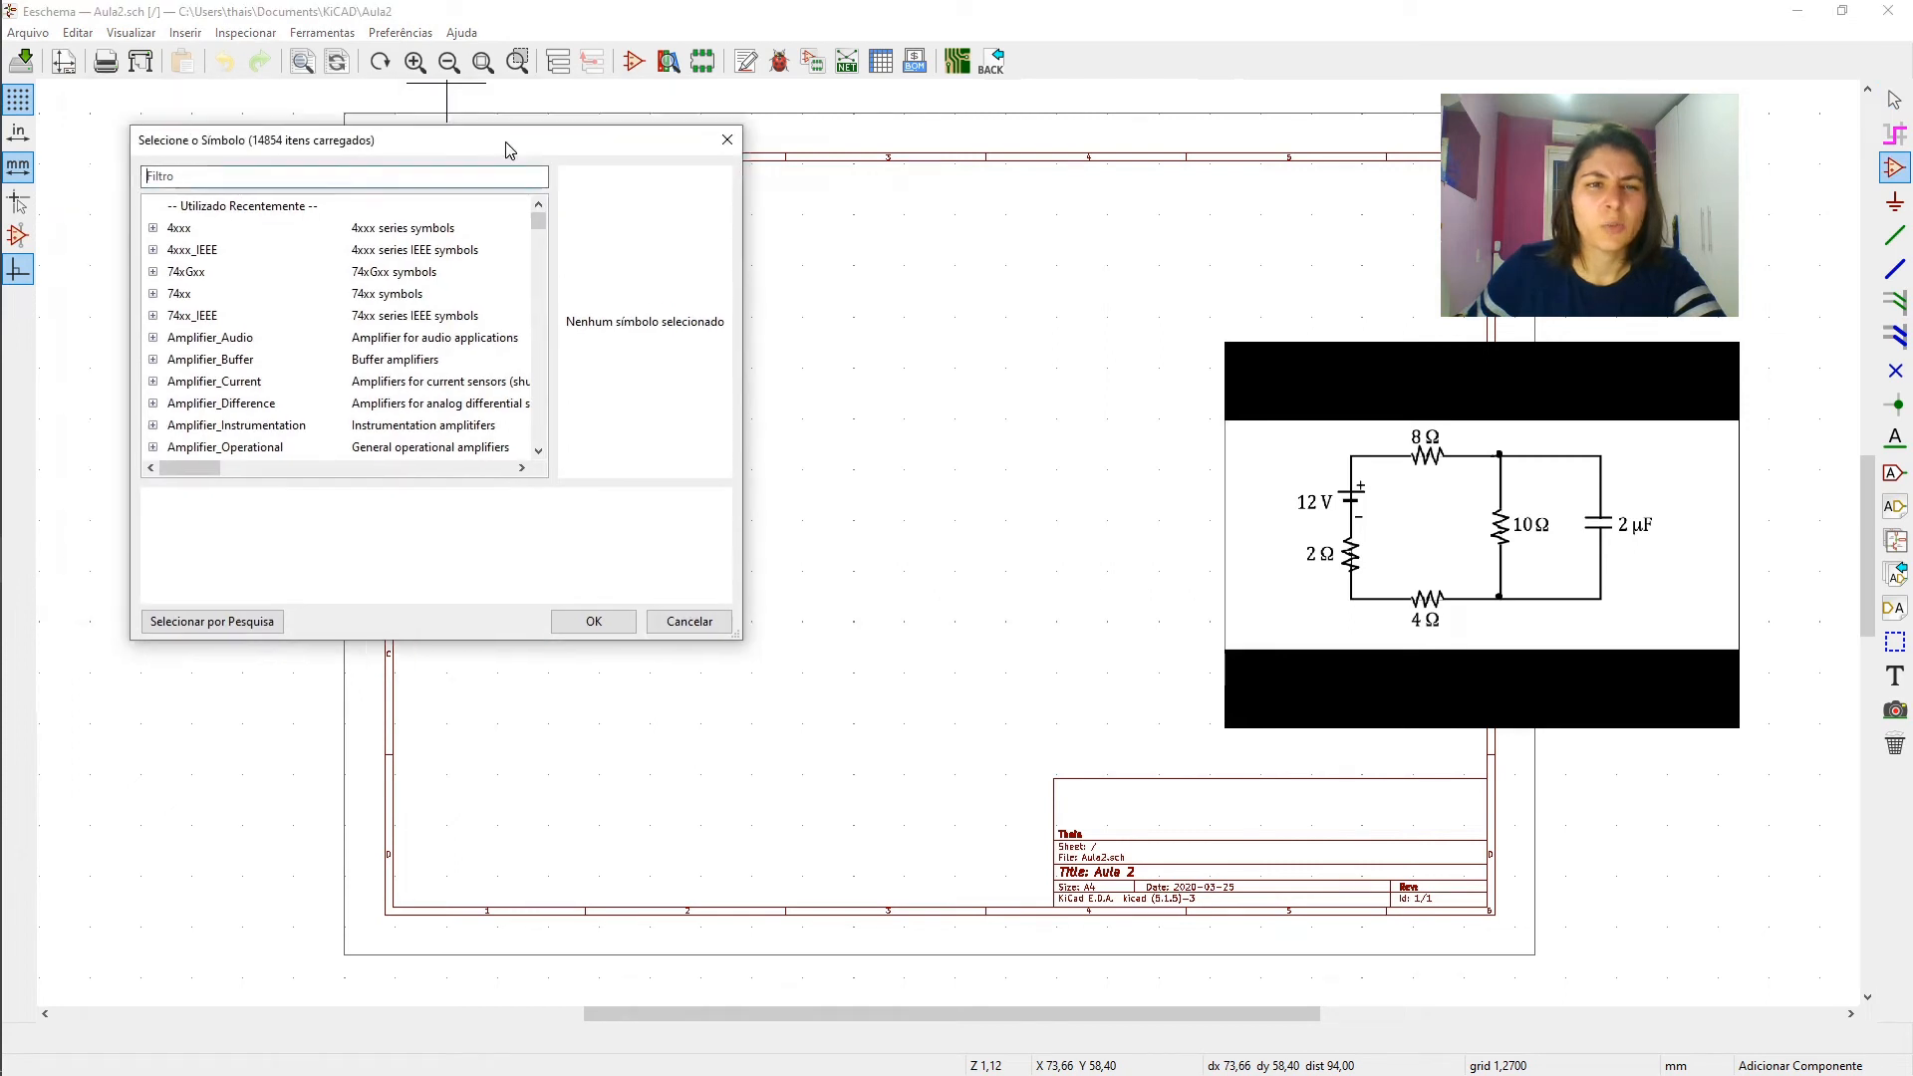
{"action": "left_click_drag", "start_coordinate": [489, 140], "coordinate": [561, 186]}
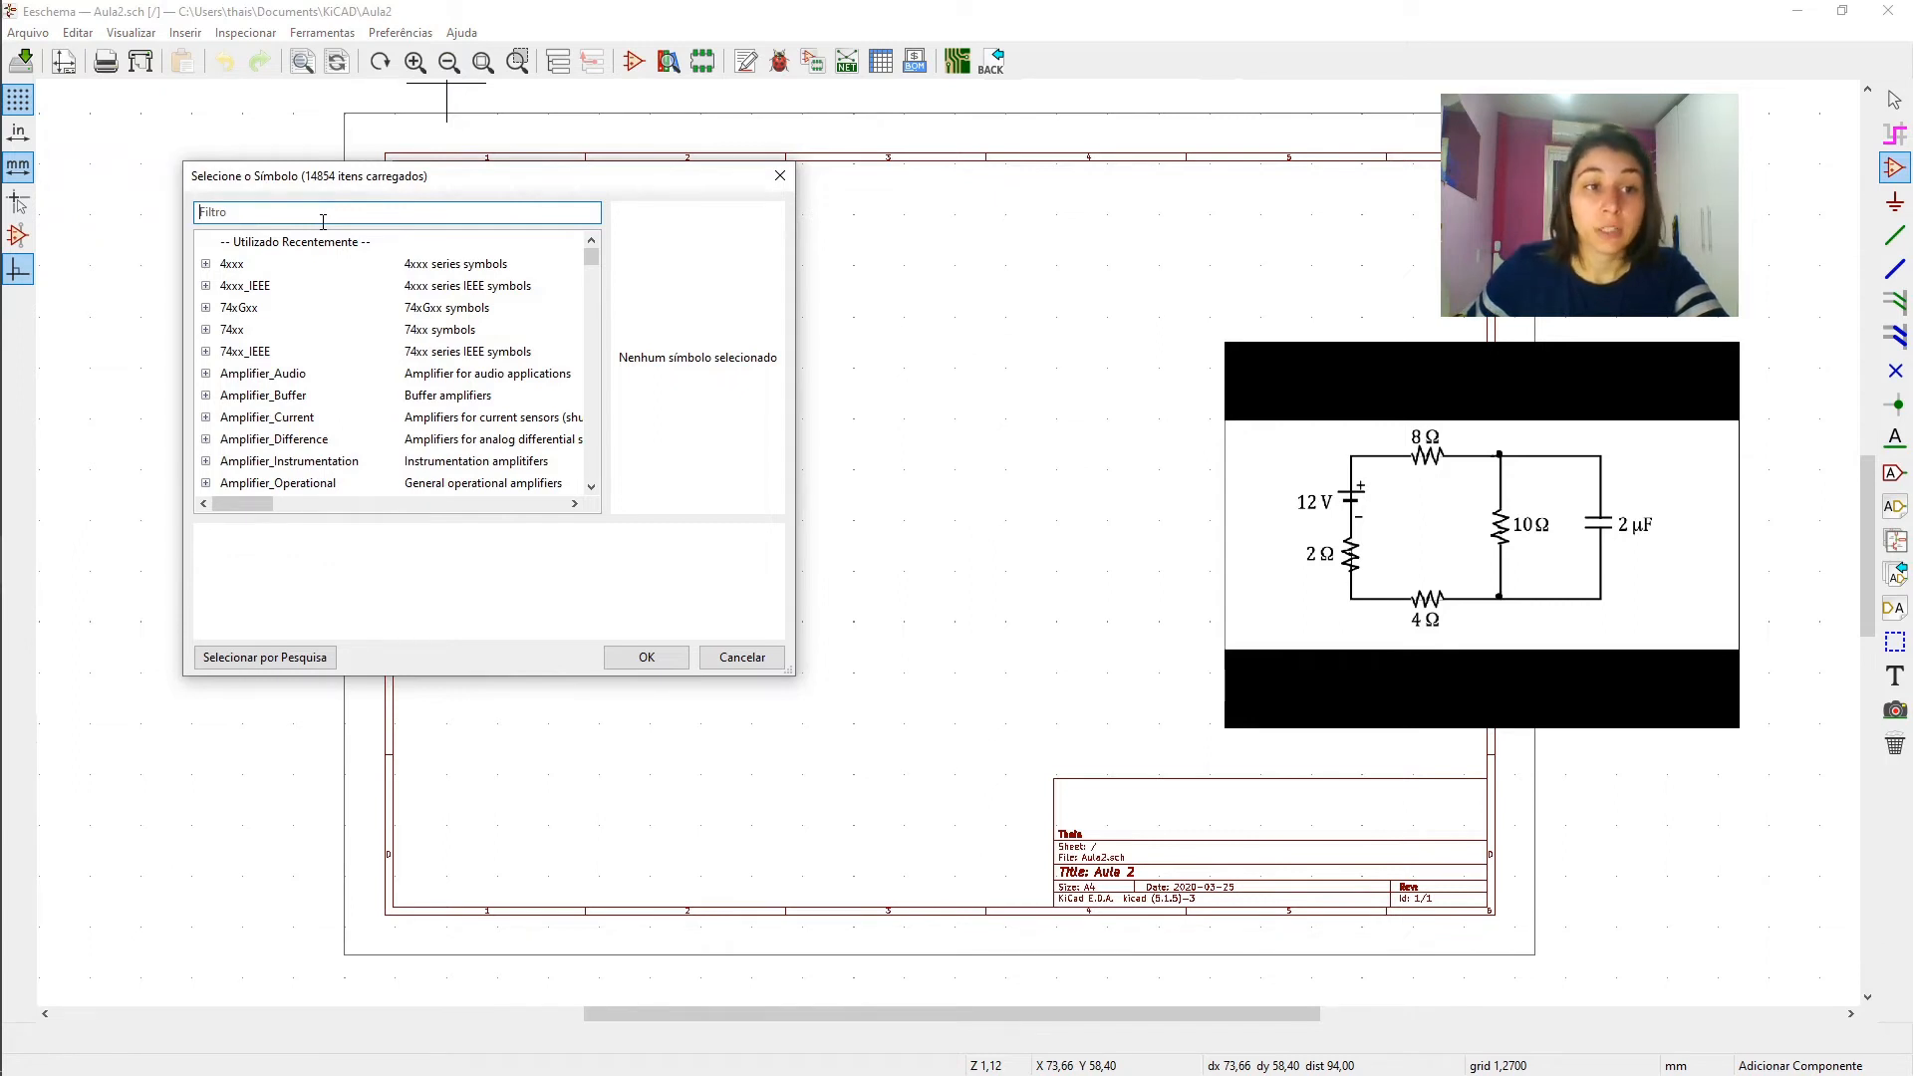
{"action": "type", "text": "r"}
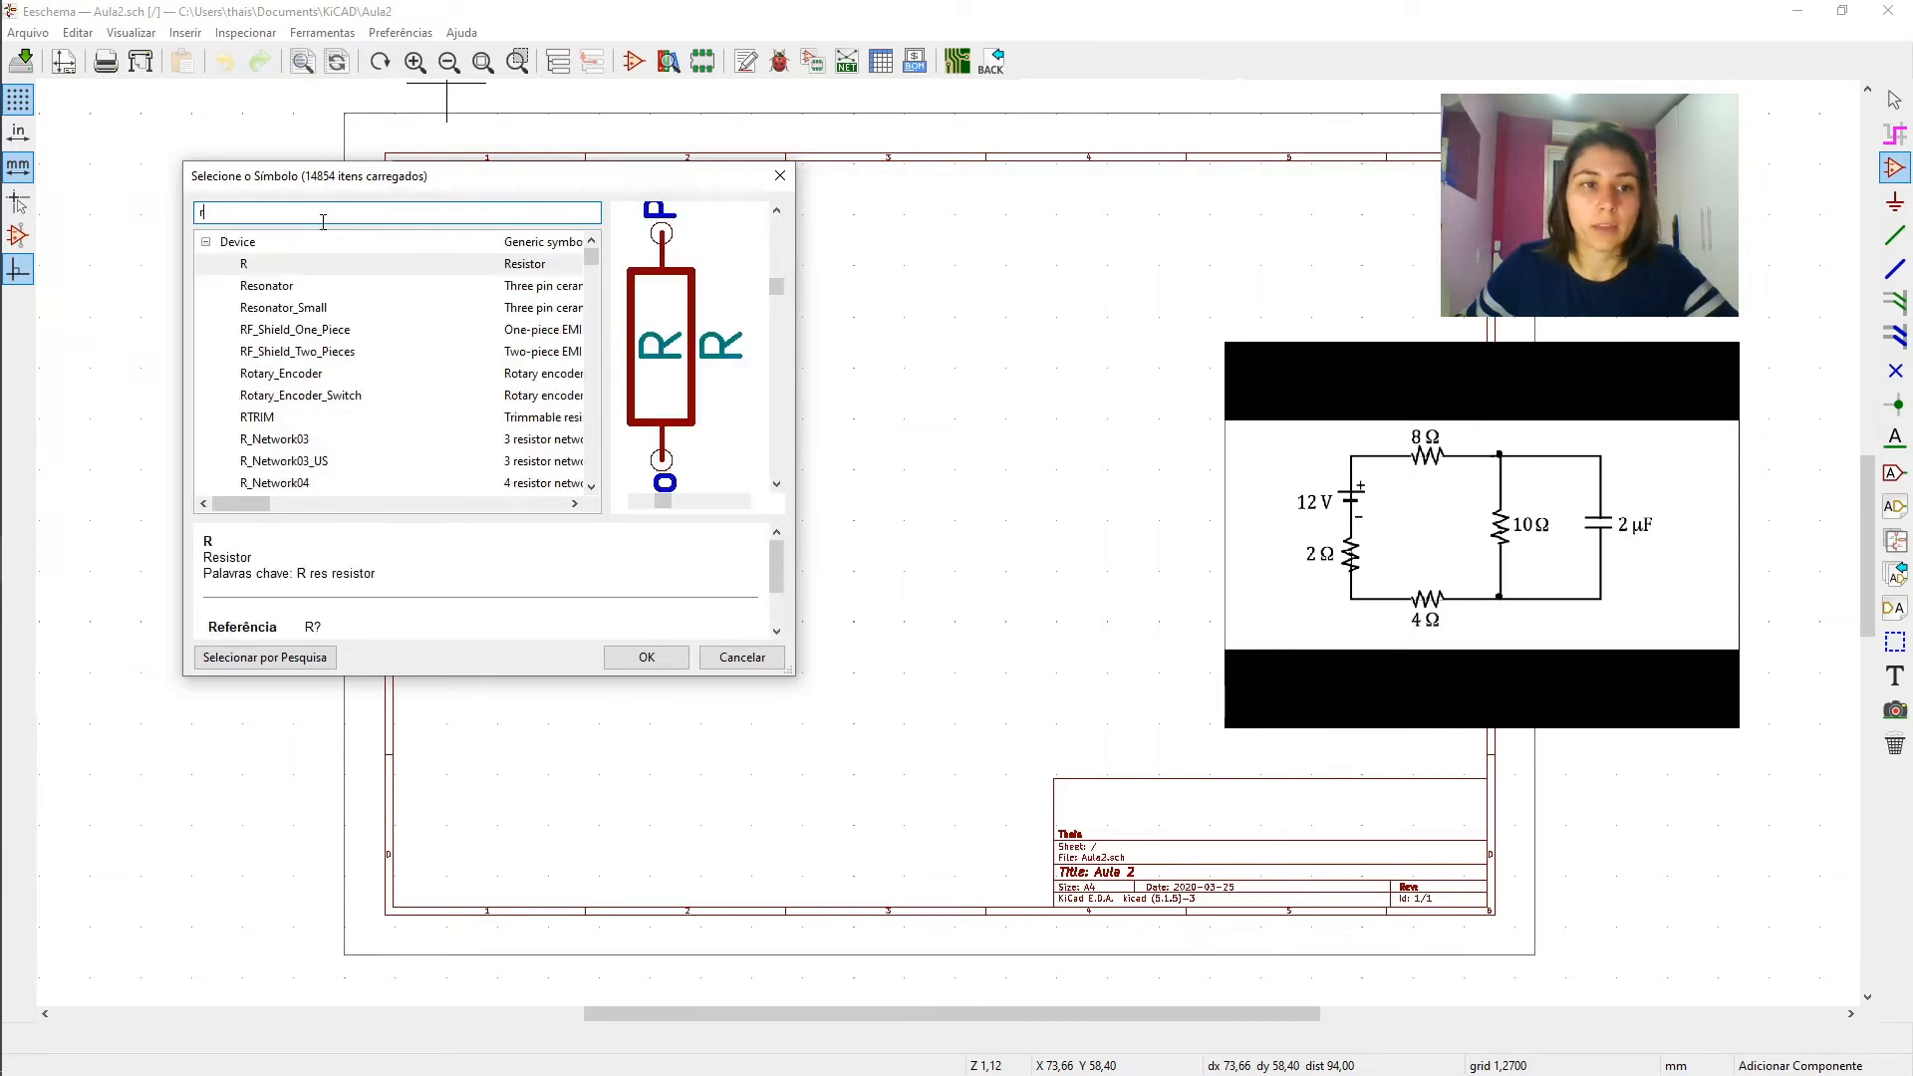
{"action": "type", "text": "e"}
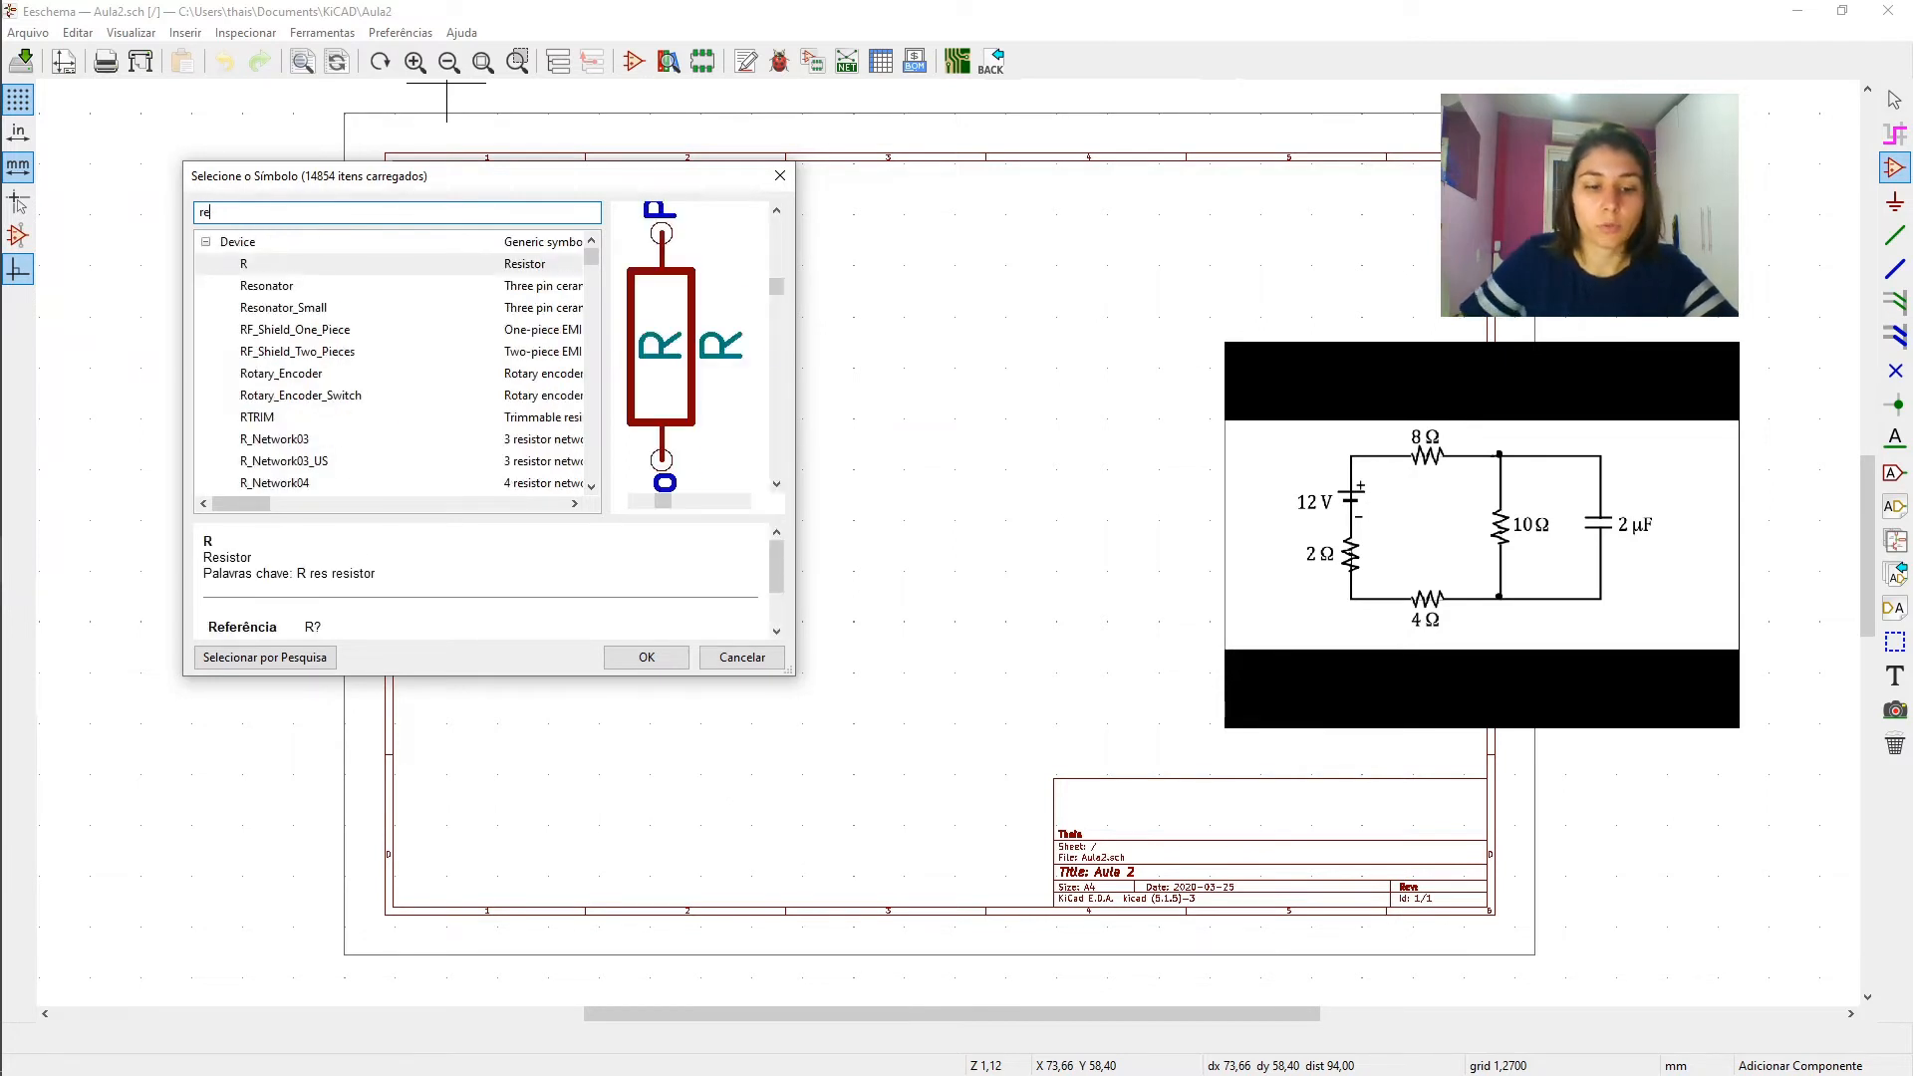
{"action": "type", "text": "sistor"}
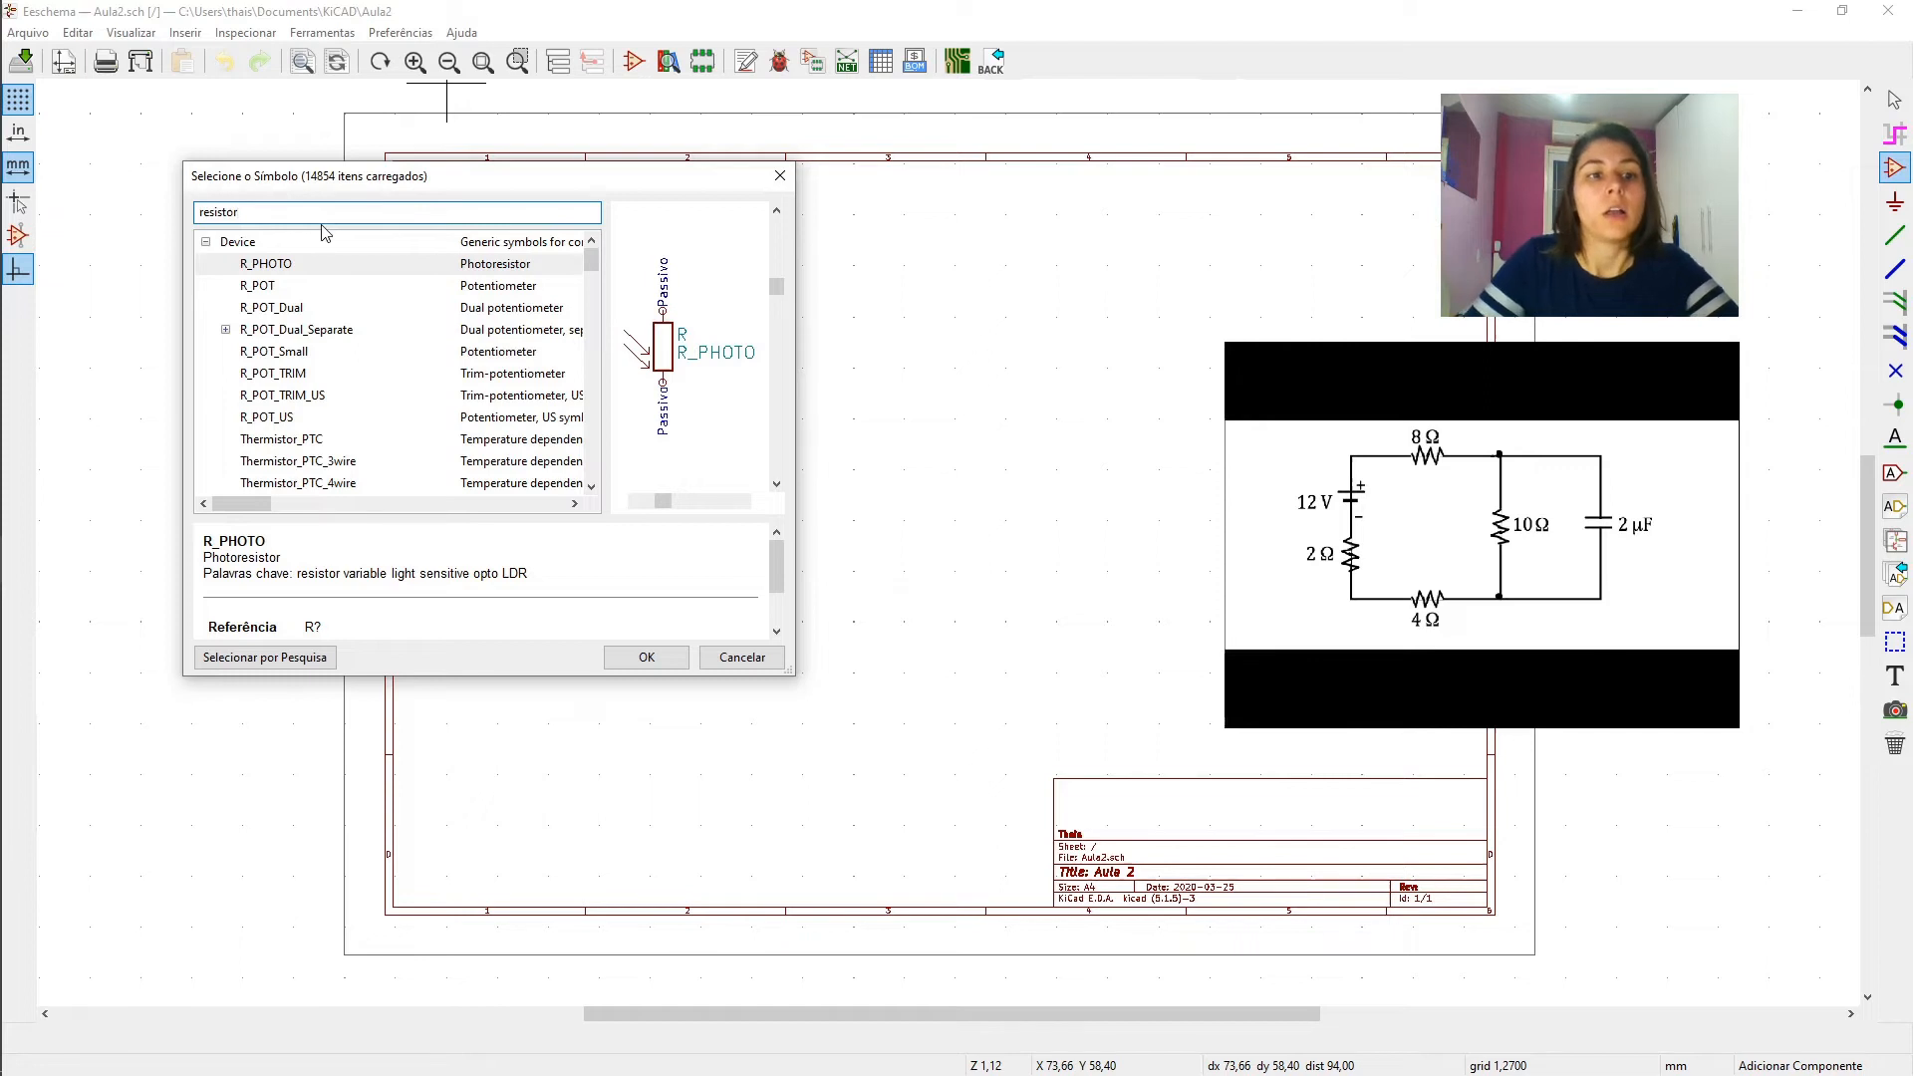
- Examine the previews of the potentiometer and thermistor symbols in the filtered resistor list
{"action": "key", "text": "Down"}
{"action": "key", "text": "Down"}
{"action": "key", "text": "Up"}
{"action": "key", "text": "Down"}
{"action": "key", "text": "Down"}
{"action": "key", "text": "Down"}
{"action": "key", "text": "Down"}
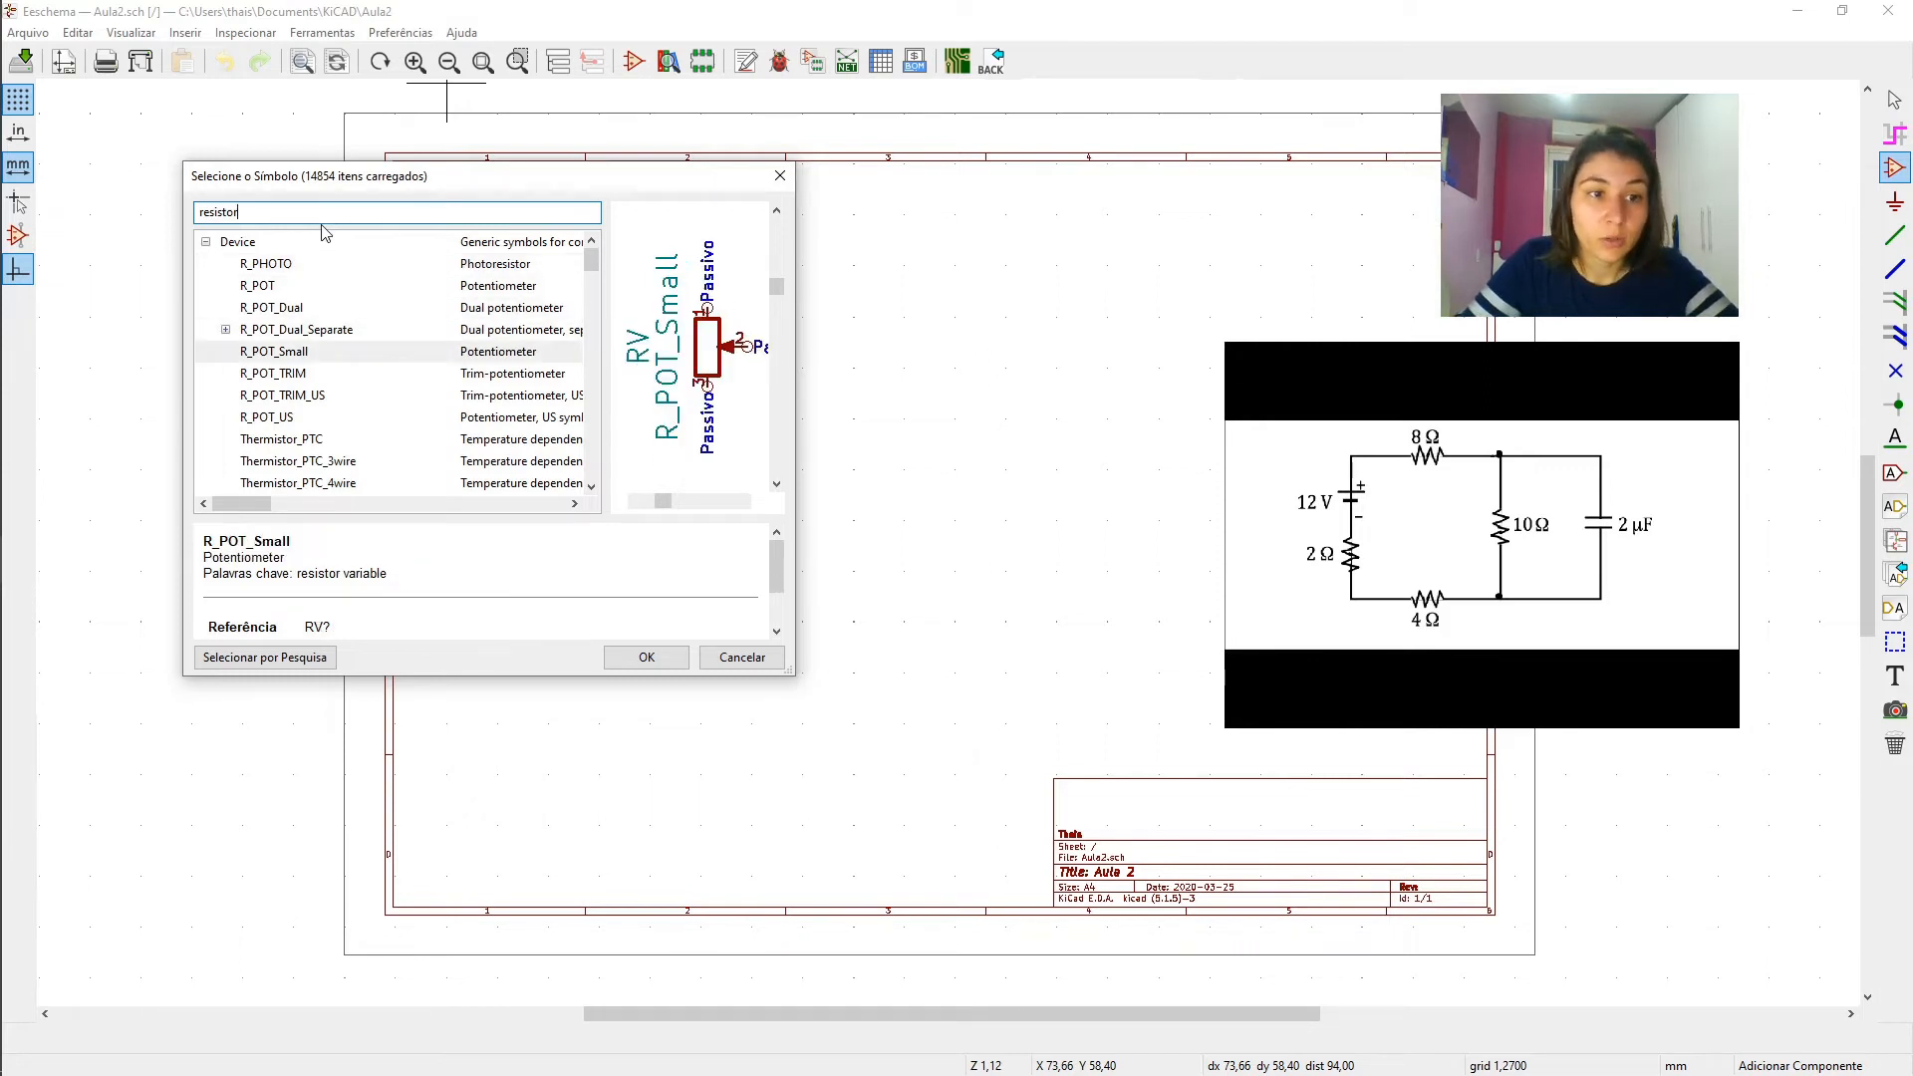
{"action": "key", "text": "Down"}
{"action": "key", "text": "Down"}
{"action": "key", "text": "Down"}
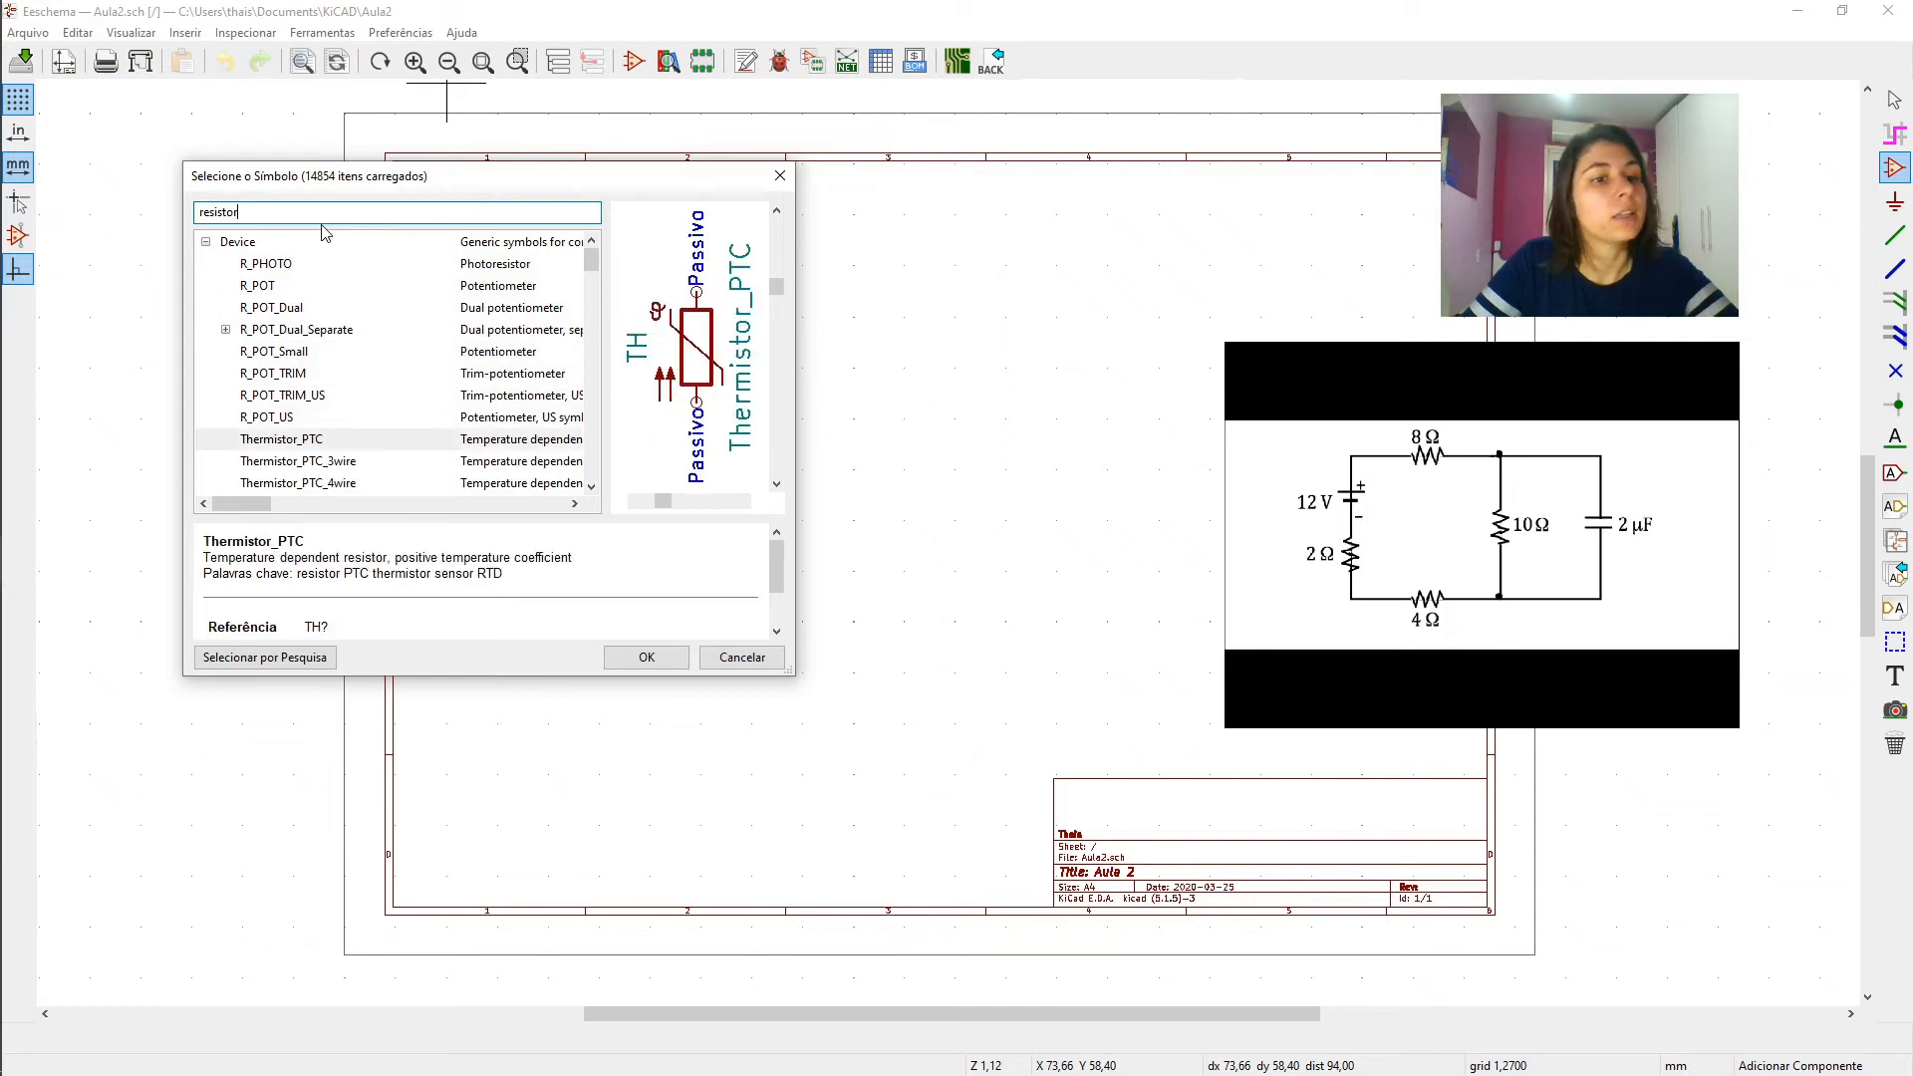
{"action": "key", "text": "Up"}
{"action": "key", "text": "Up"}
{"action": "key", "text": "Up"}
{"action": "key", "text": "Up"}
{"action": "key", "text": "Up"}
{"action": "key", "text": "Up"}
{"action": "key", "text": "Up"}
{"action": "key", "text": "Up"}
{"action": "key", "text": "Up"}
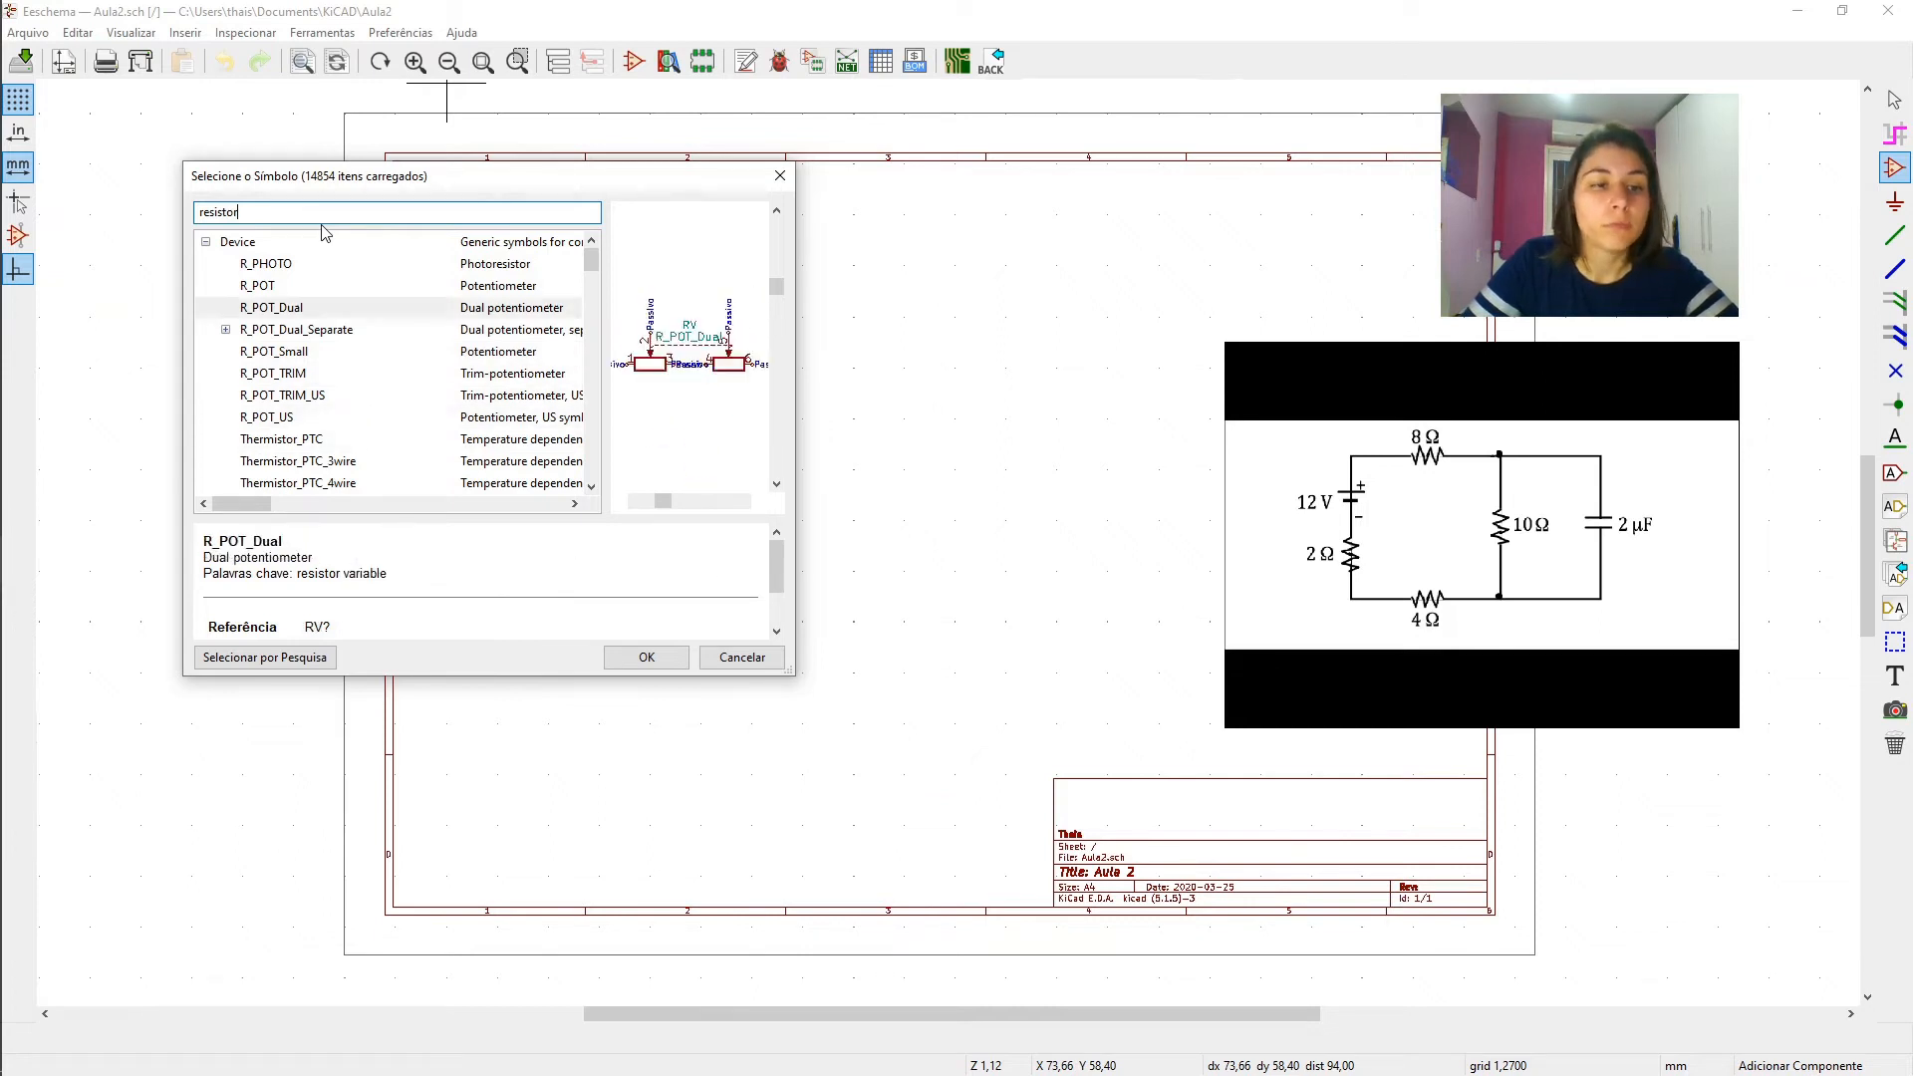
{"action": "key", "text": "Down"}
- Shorten the symbol filter to "r" and choose the generic resistor R from the Device library
{"action": "key", "text": "BackSpace"}
{"action": "key", "text": "BackSpace"}
{"action": "key", "text": "BackSpace"}
{"action": "key", "text": "BackSpace"}
{"action": "key", "text": "BackSpace"}
{"action": "key", "text": "BackSpace"}
{"action": "key", "text": "BackSpace"}
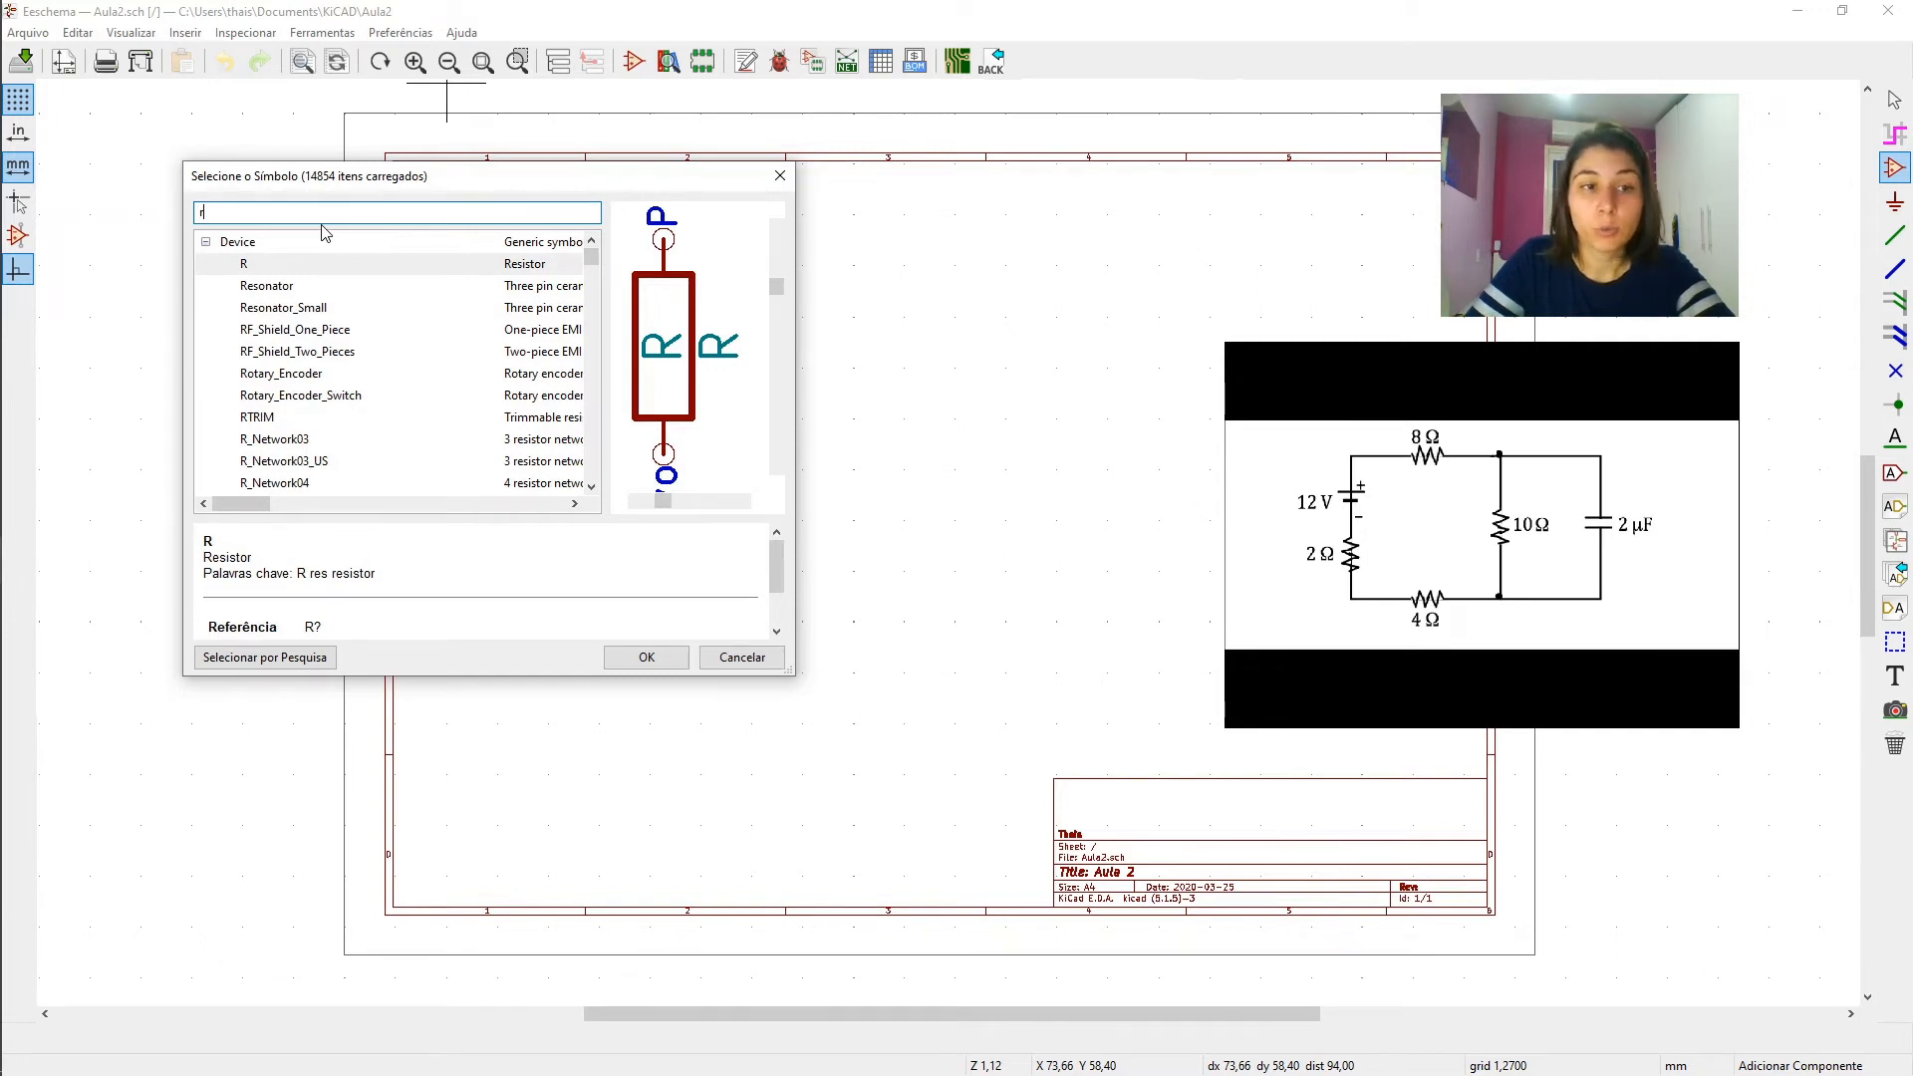
{"action": "key", "text": "Return"}
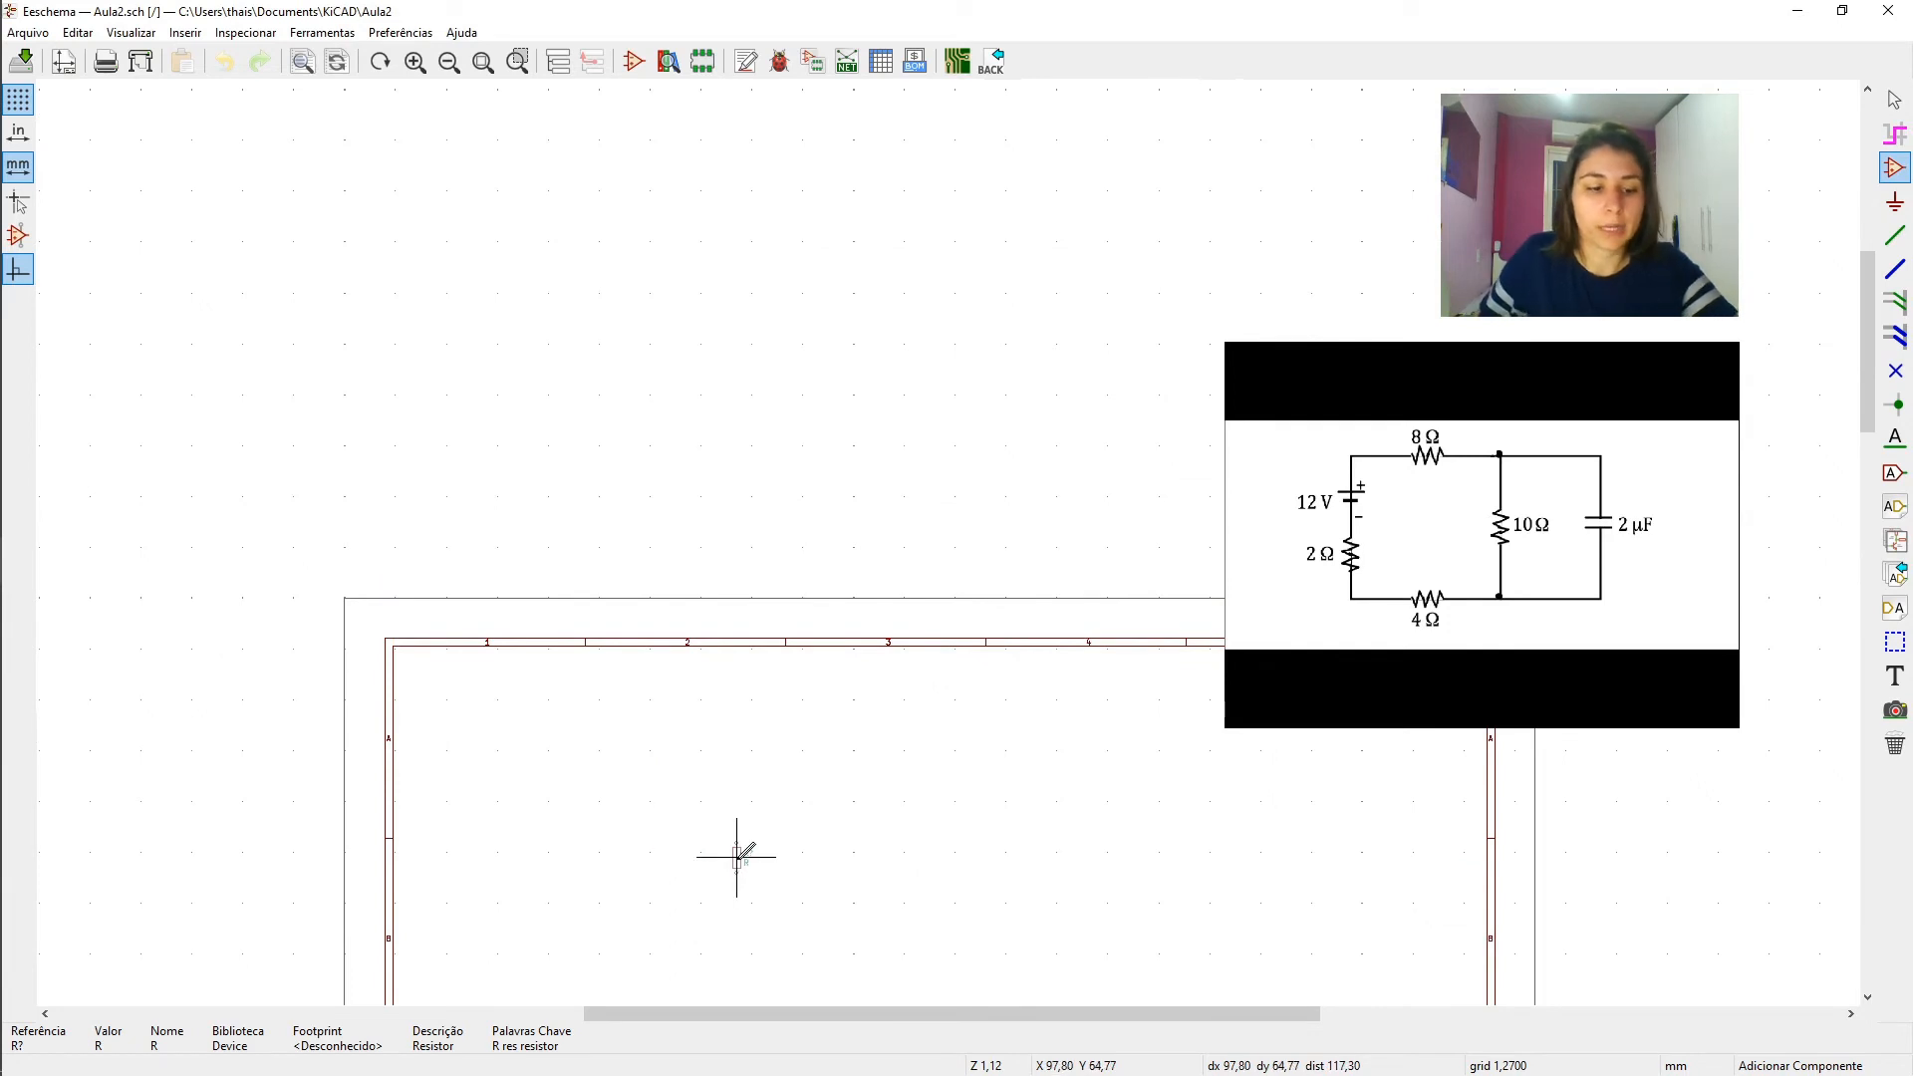
- Rotate the resistor symbol to horizontal and place it as the upper resistor of the circuit
{"action": "scroll", "coordinate": [738, 855], "scroll_direction": "up", "scroll_amount": 3}
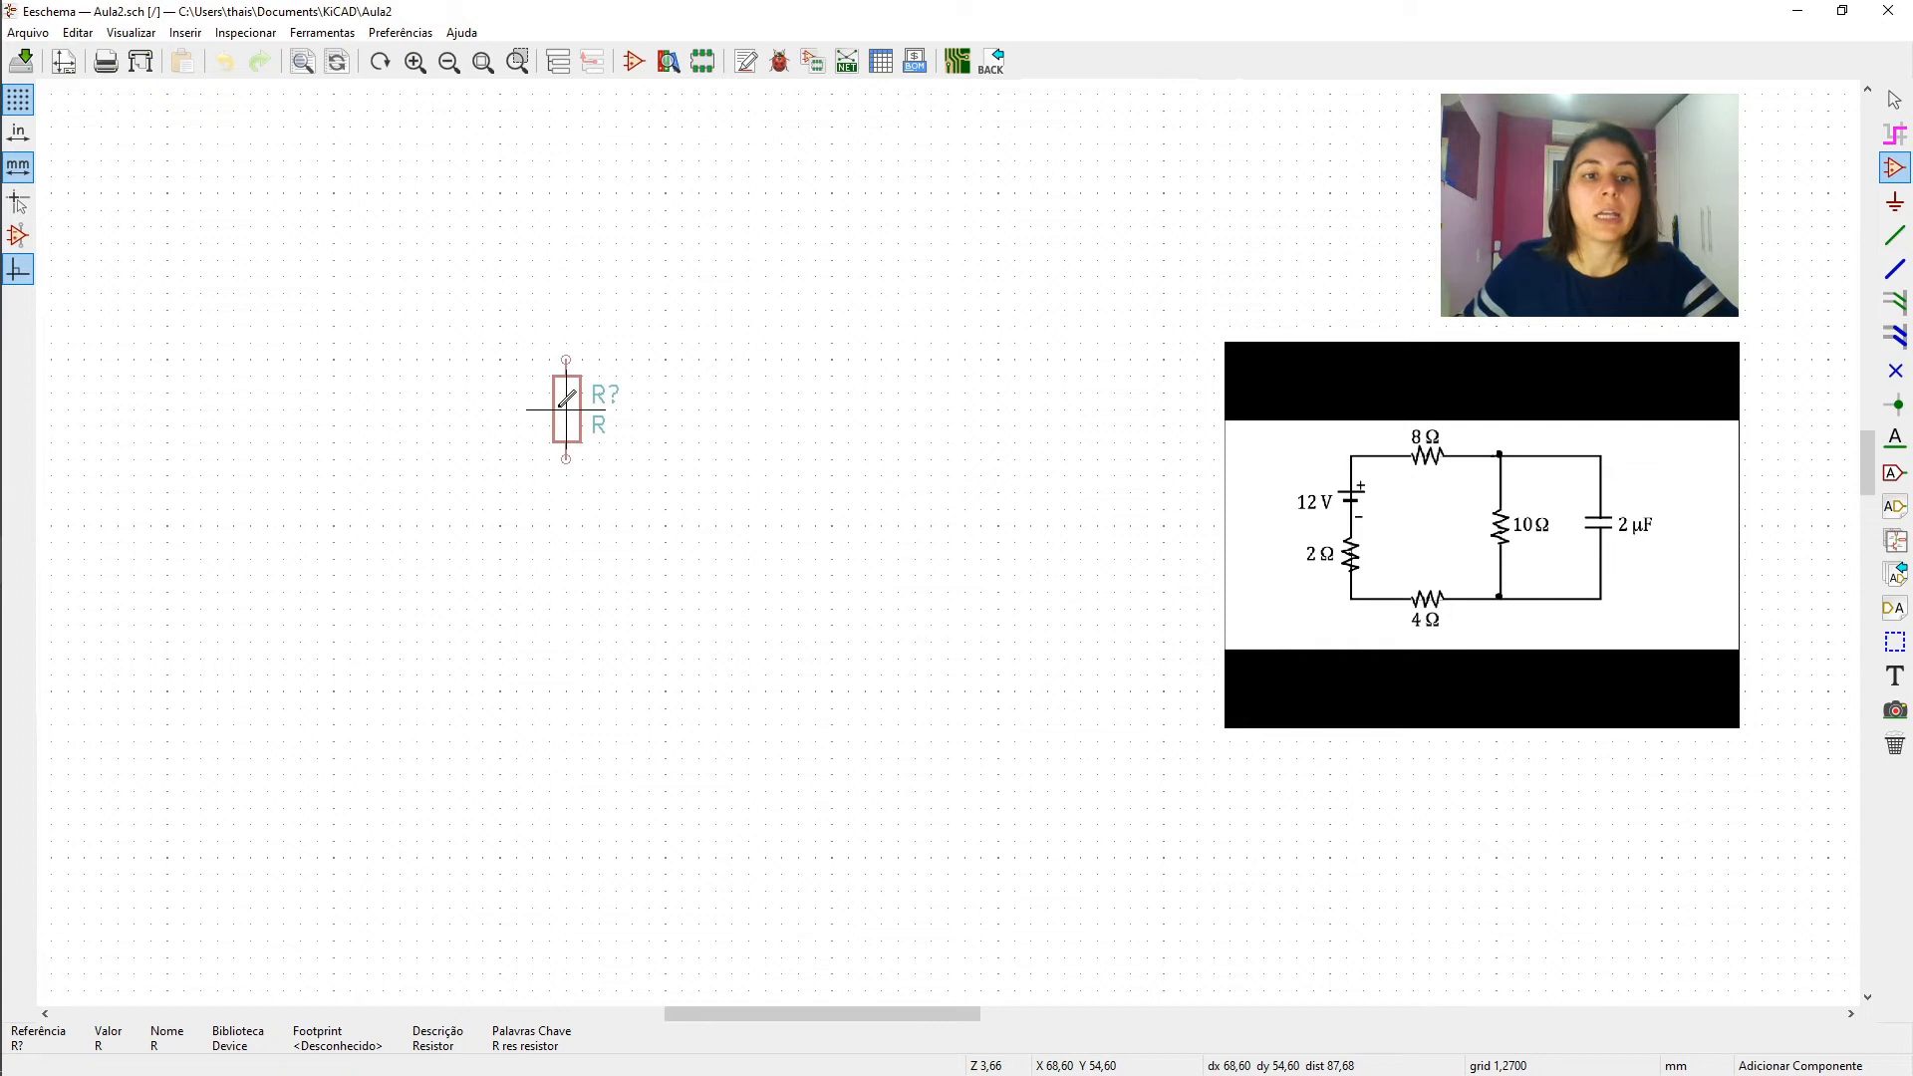
{"action": "key", "text": "r"}
{"action": "key", "text": "r"}
{"action": "key", "text": "r"}
{"action": "key", "text": "r"}
{"action": "key", "text": "r"}
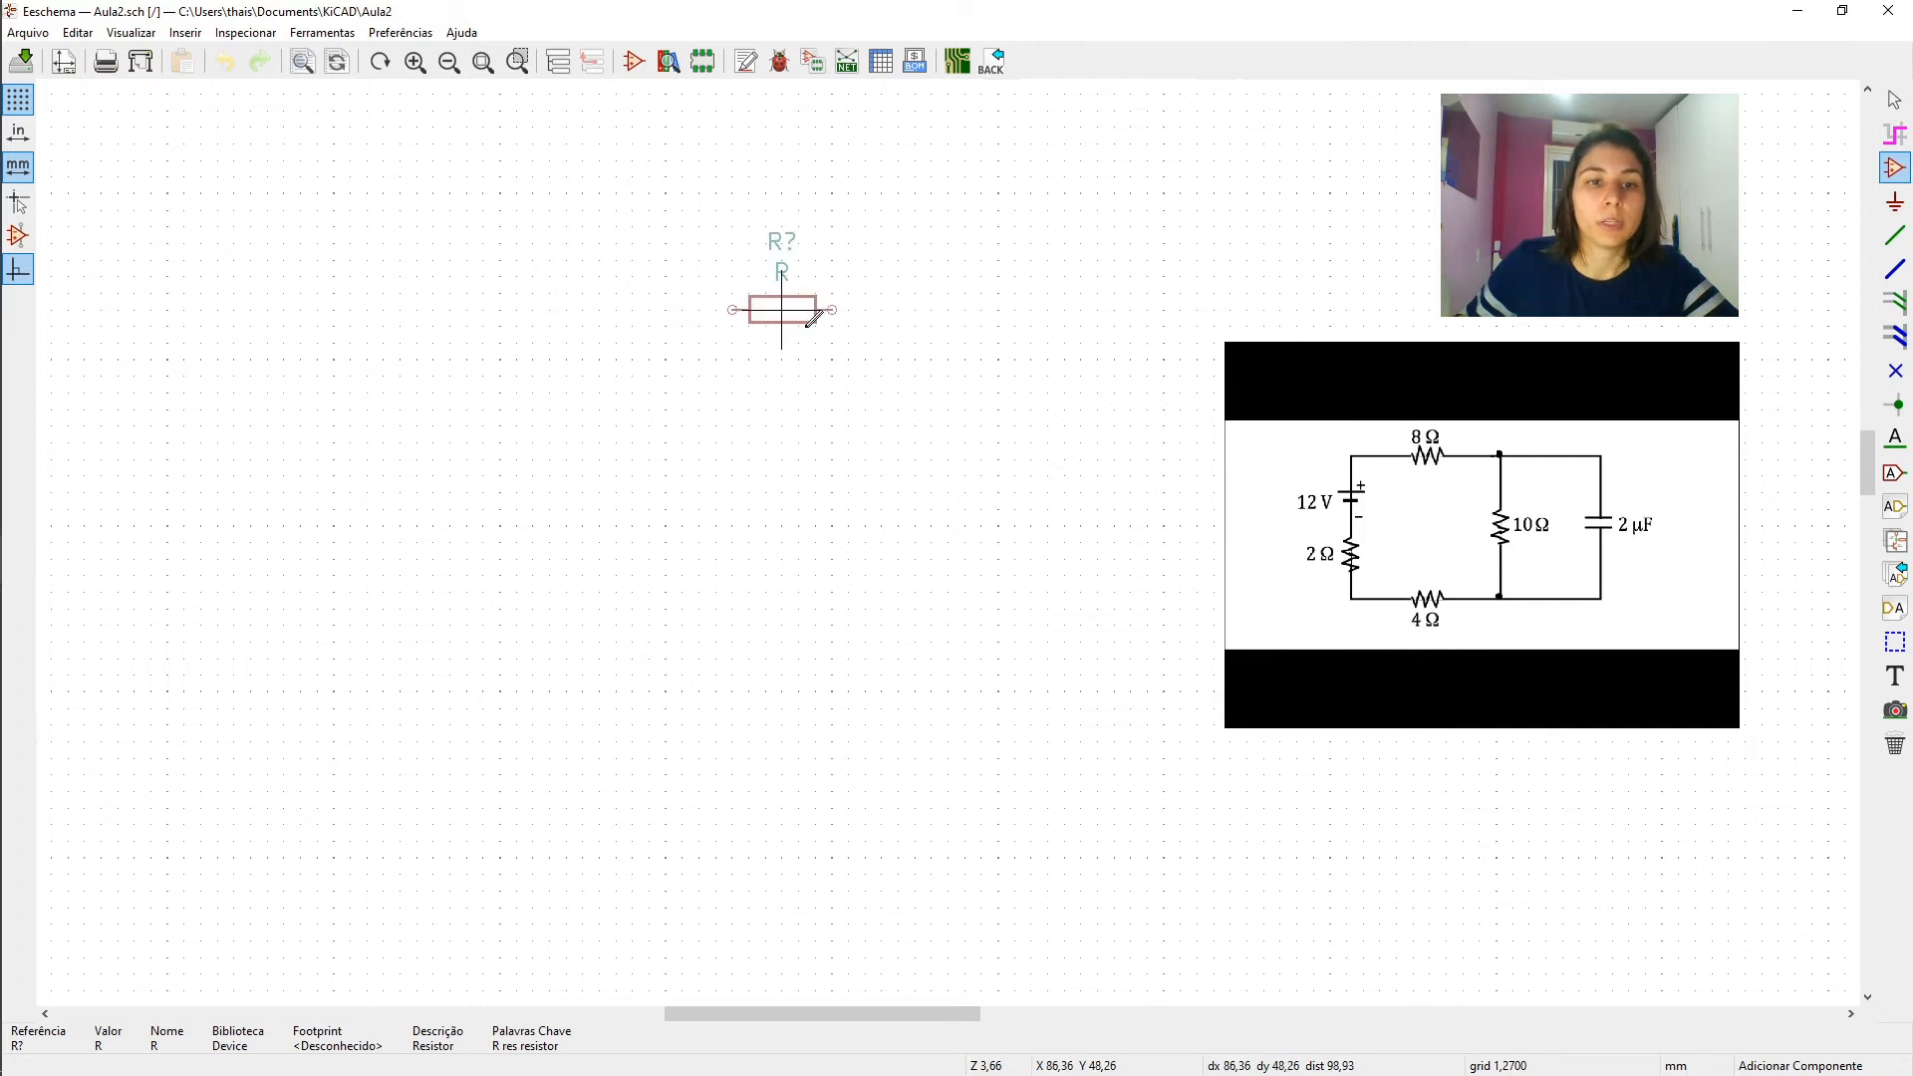
{"action": "left_click", "coordinate": [583, 359]}
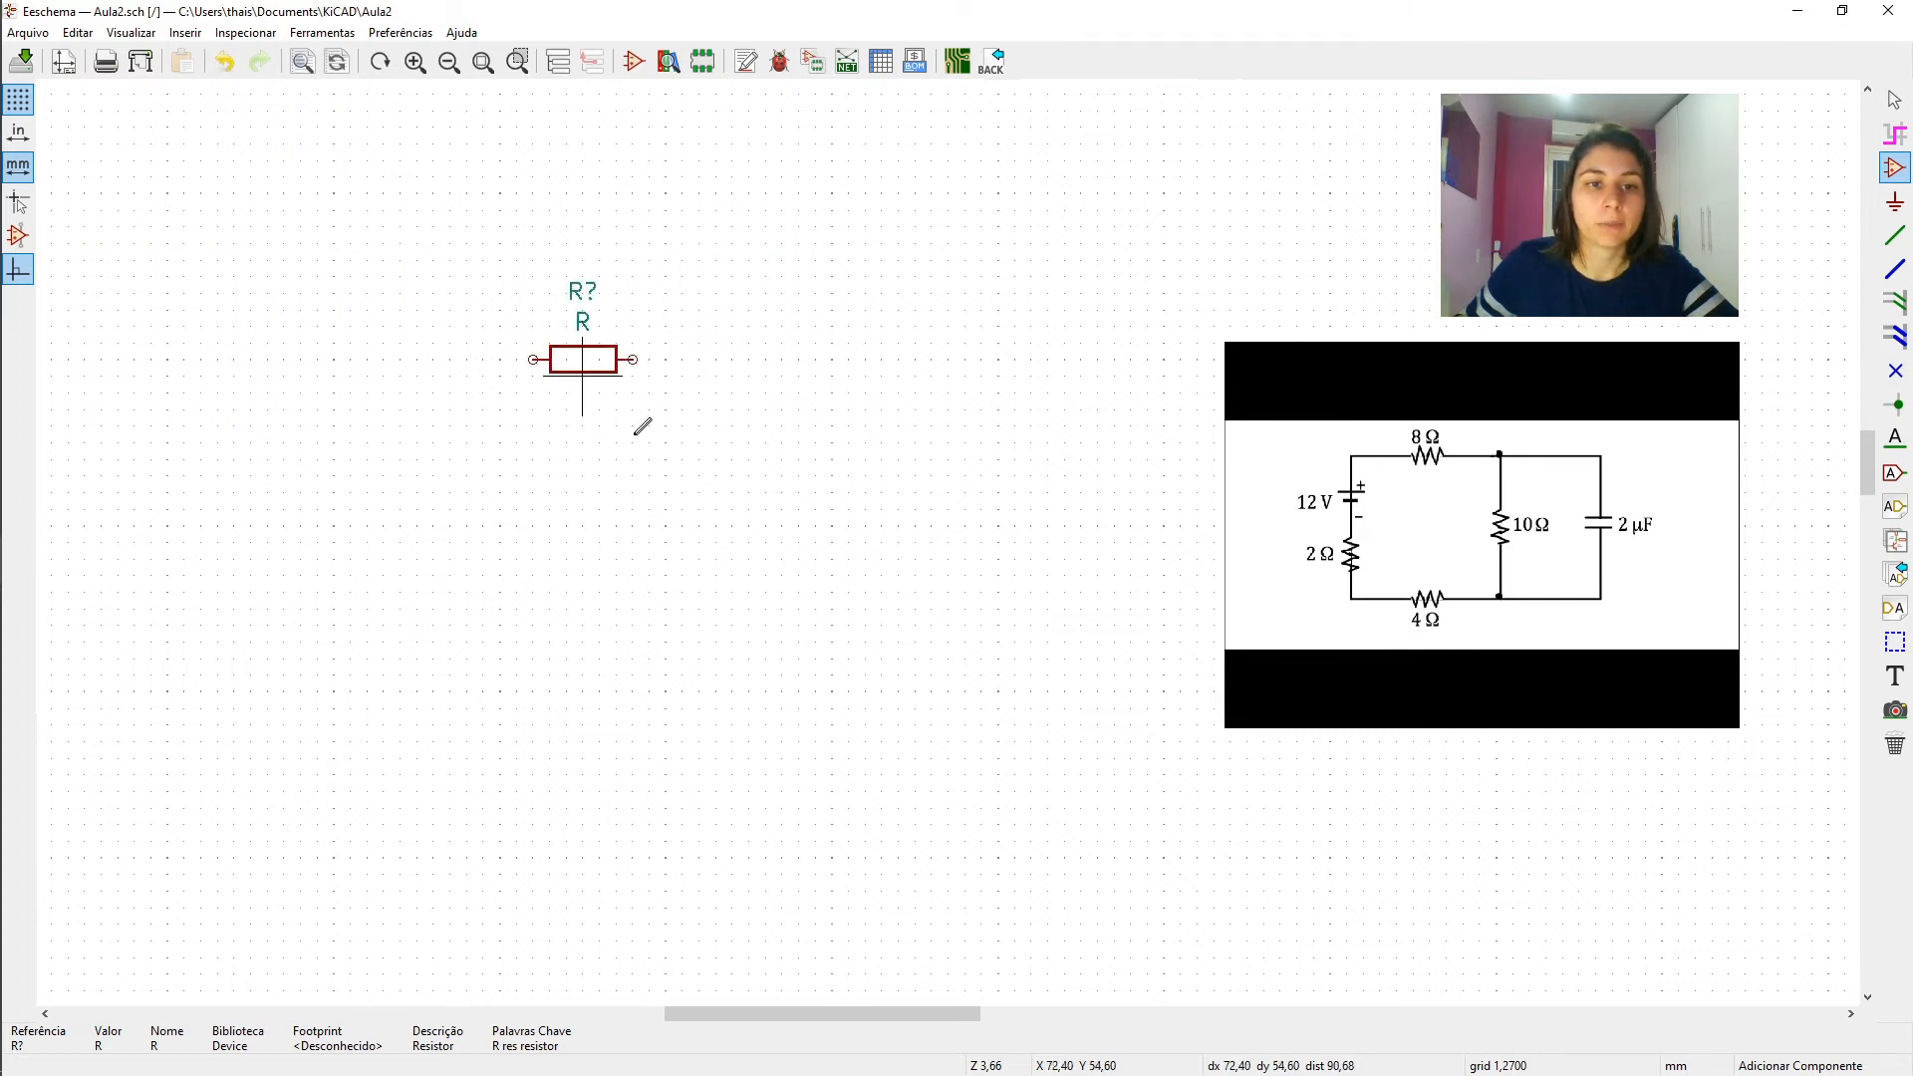
- Add a second resistor R in vertical orientation, below and to the right of the first one
{"action": "left_click", "coordinate": [787, 491]}
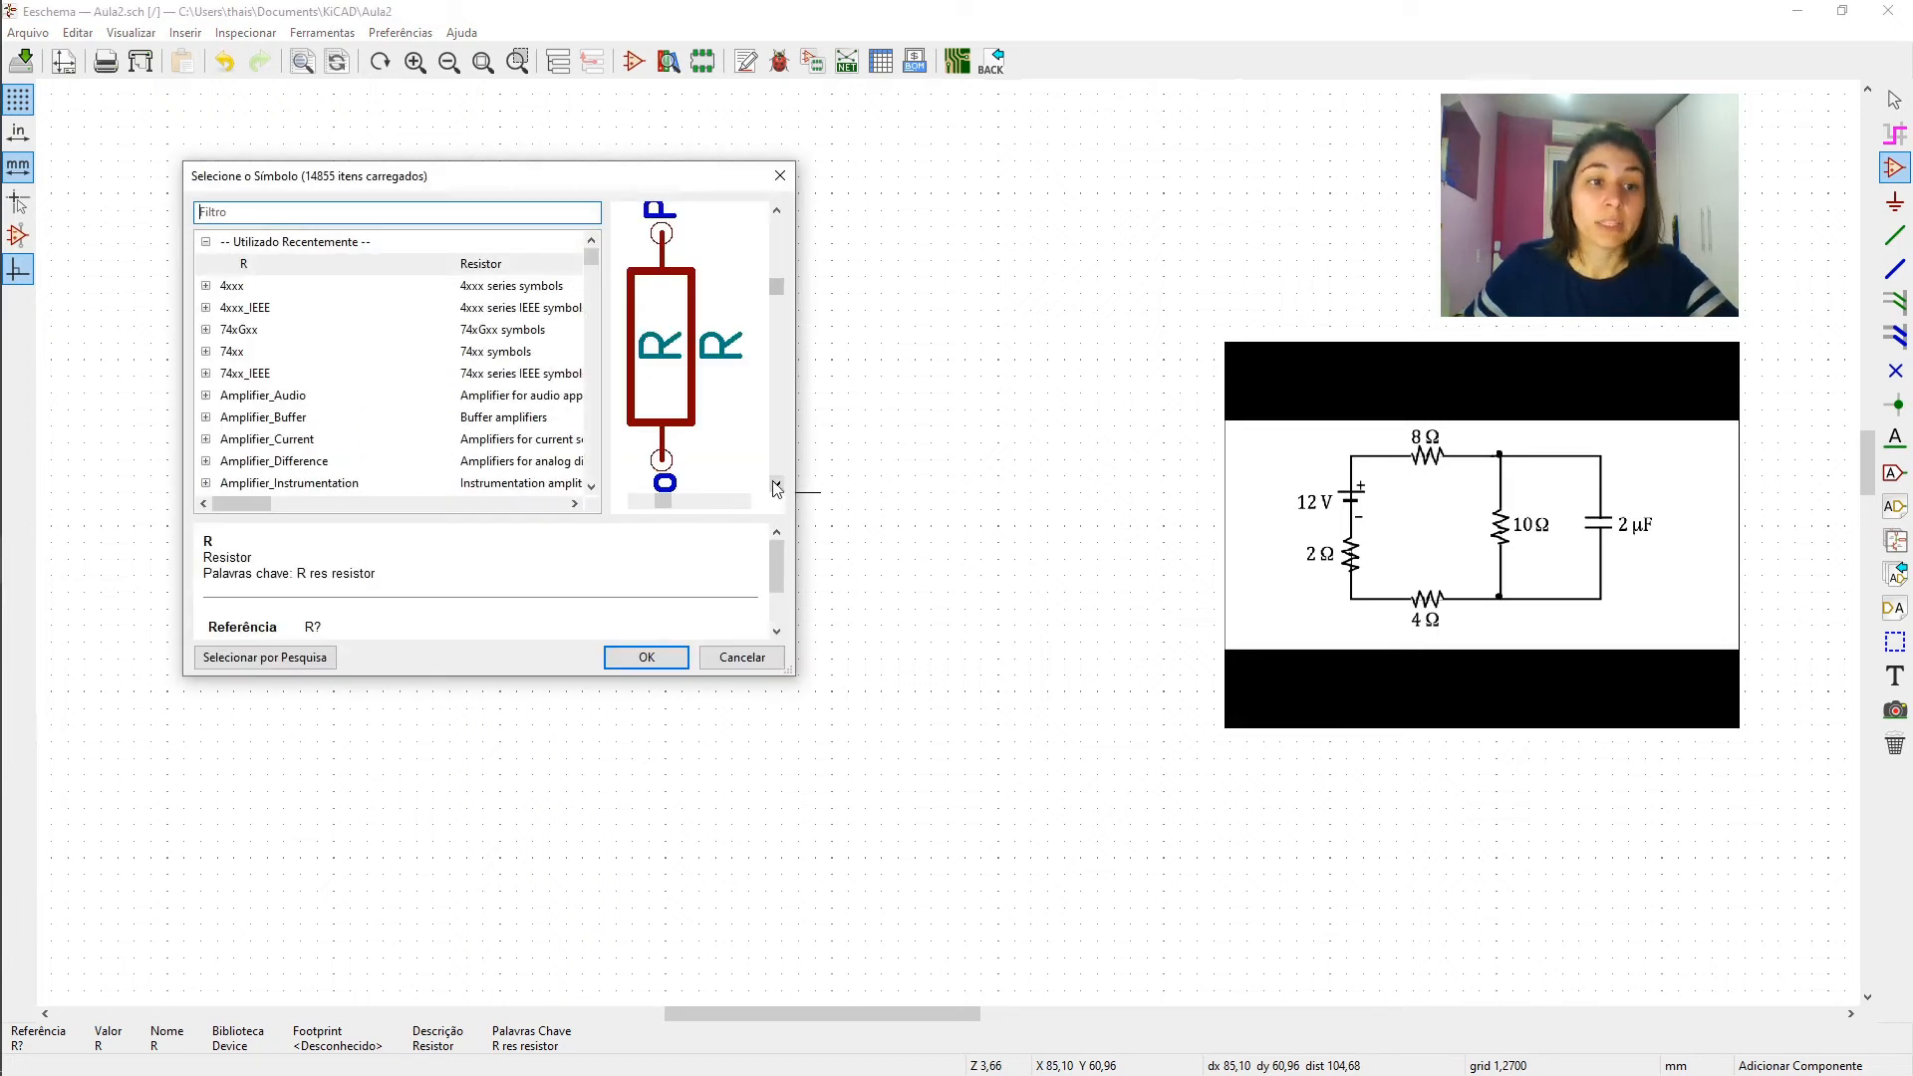
{"action": "key", "text": "Return"}
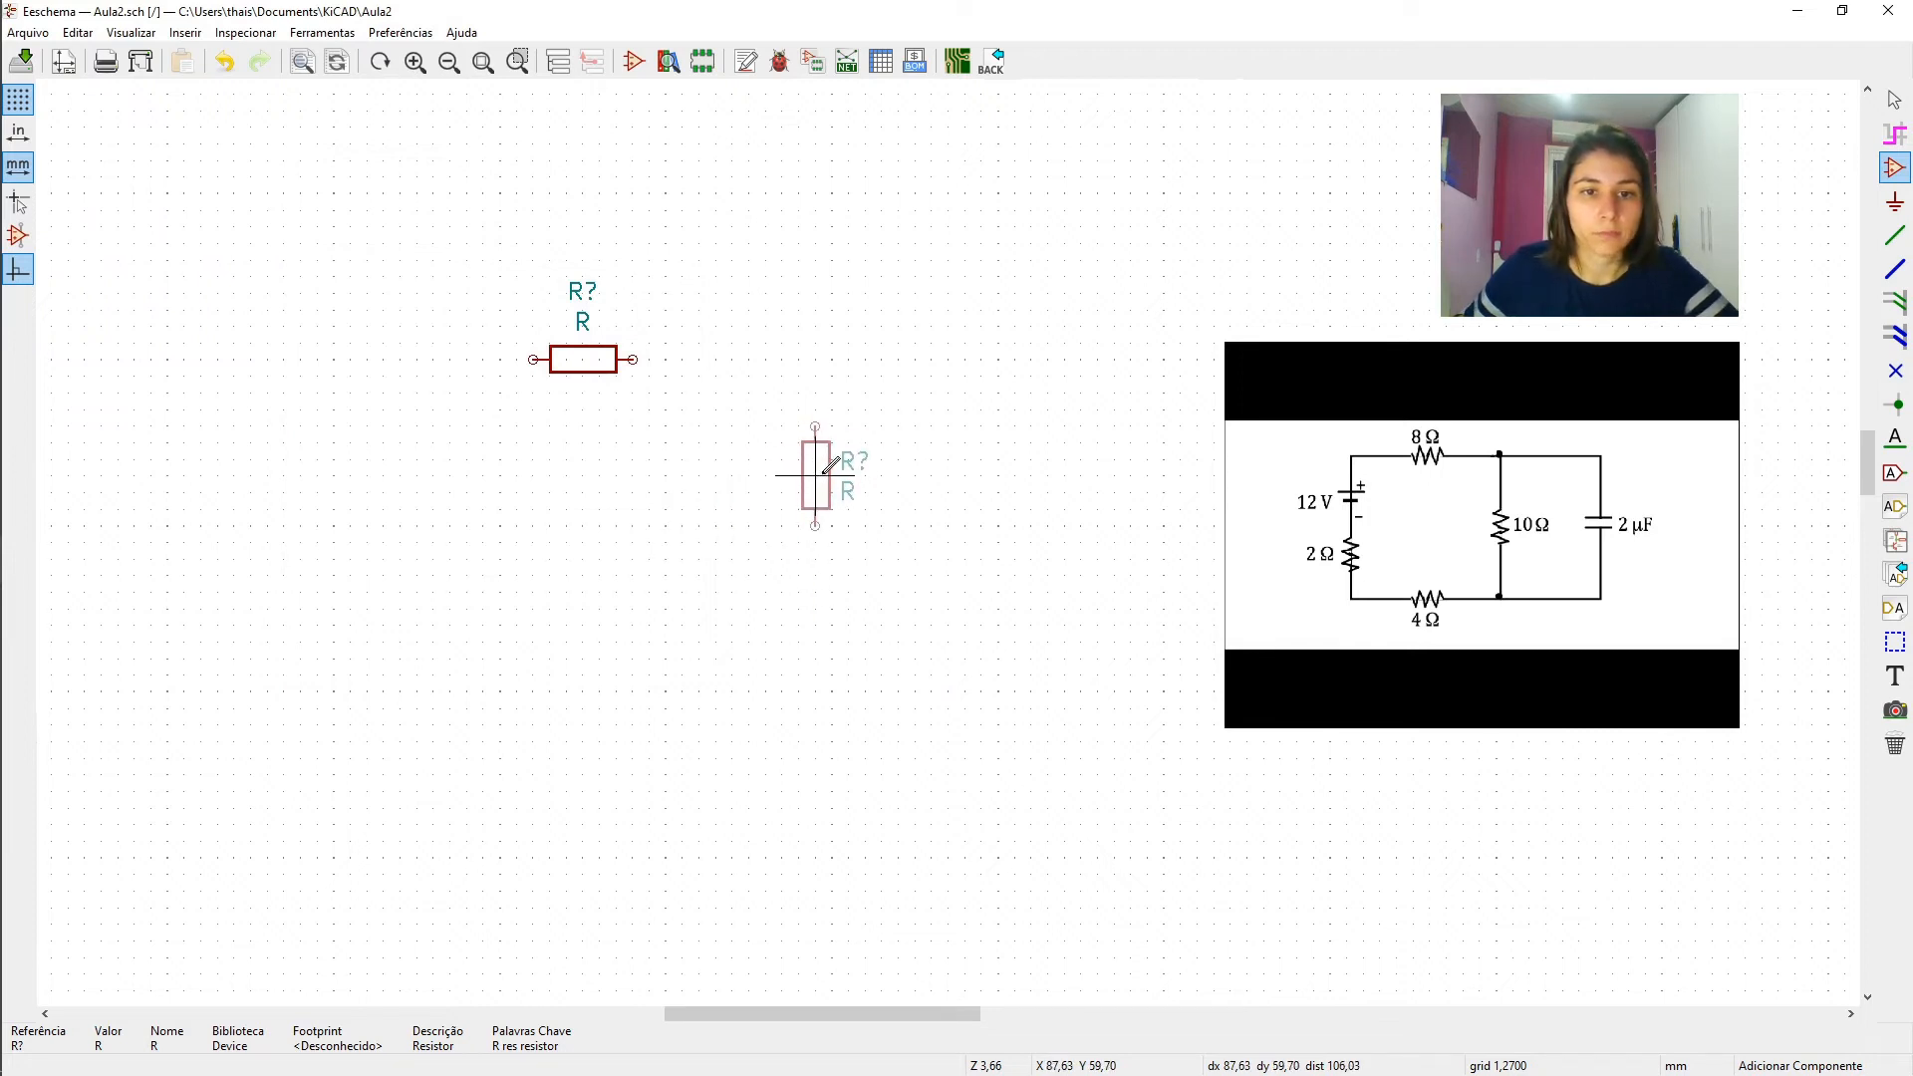
{"action": "left_click", "coordinate": [835, 520]}
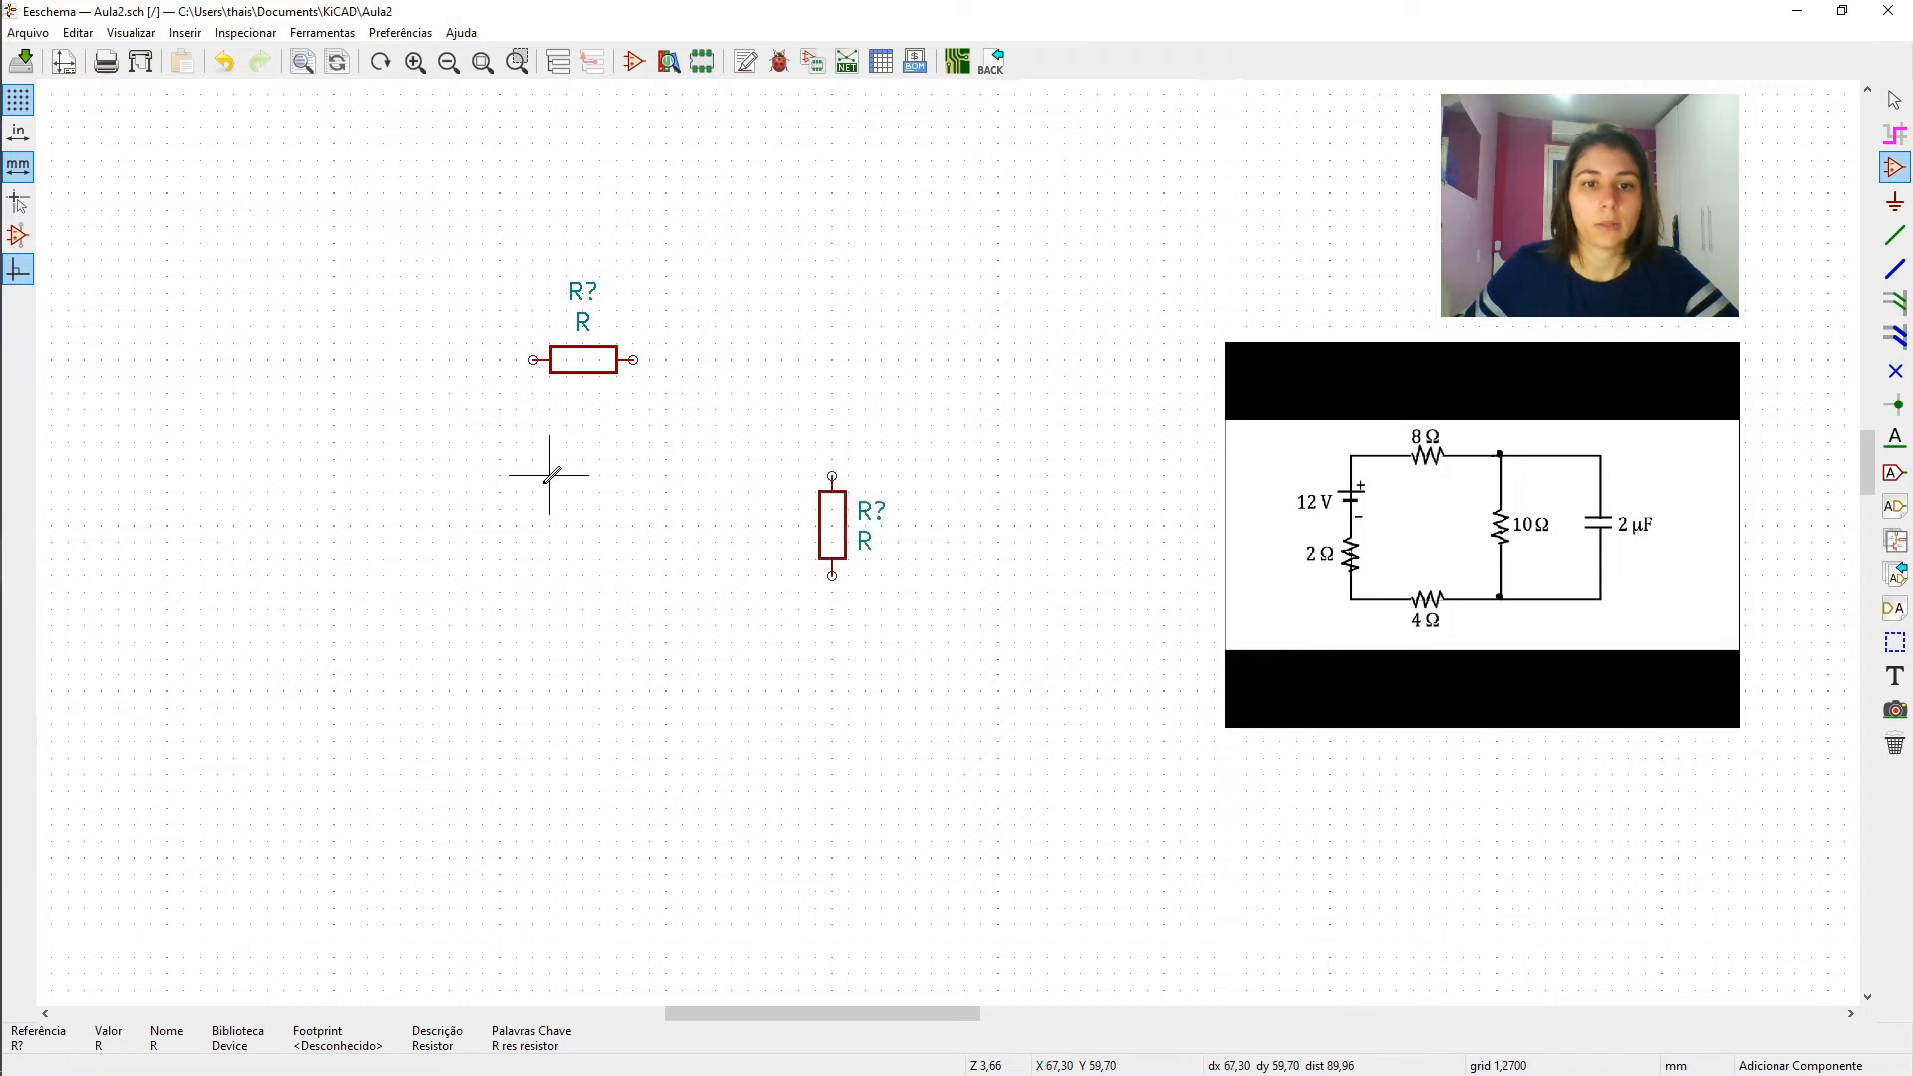
- Add a third resistor R, rotate it to horizontal, and place it directly below the upper horizontal resistor
{"action": "mouse_move", "coordinate": [5, 325]}
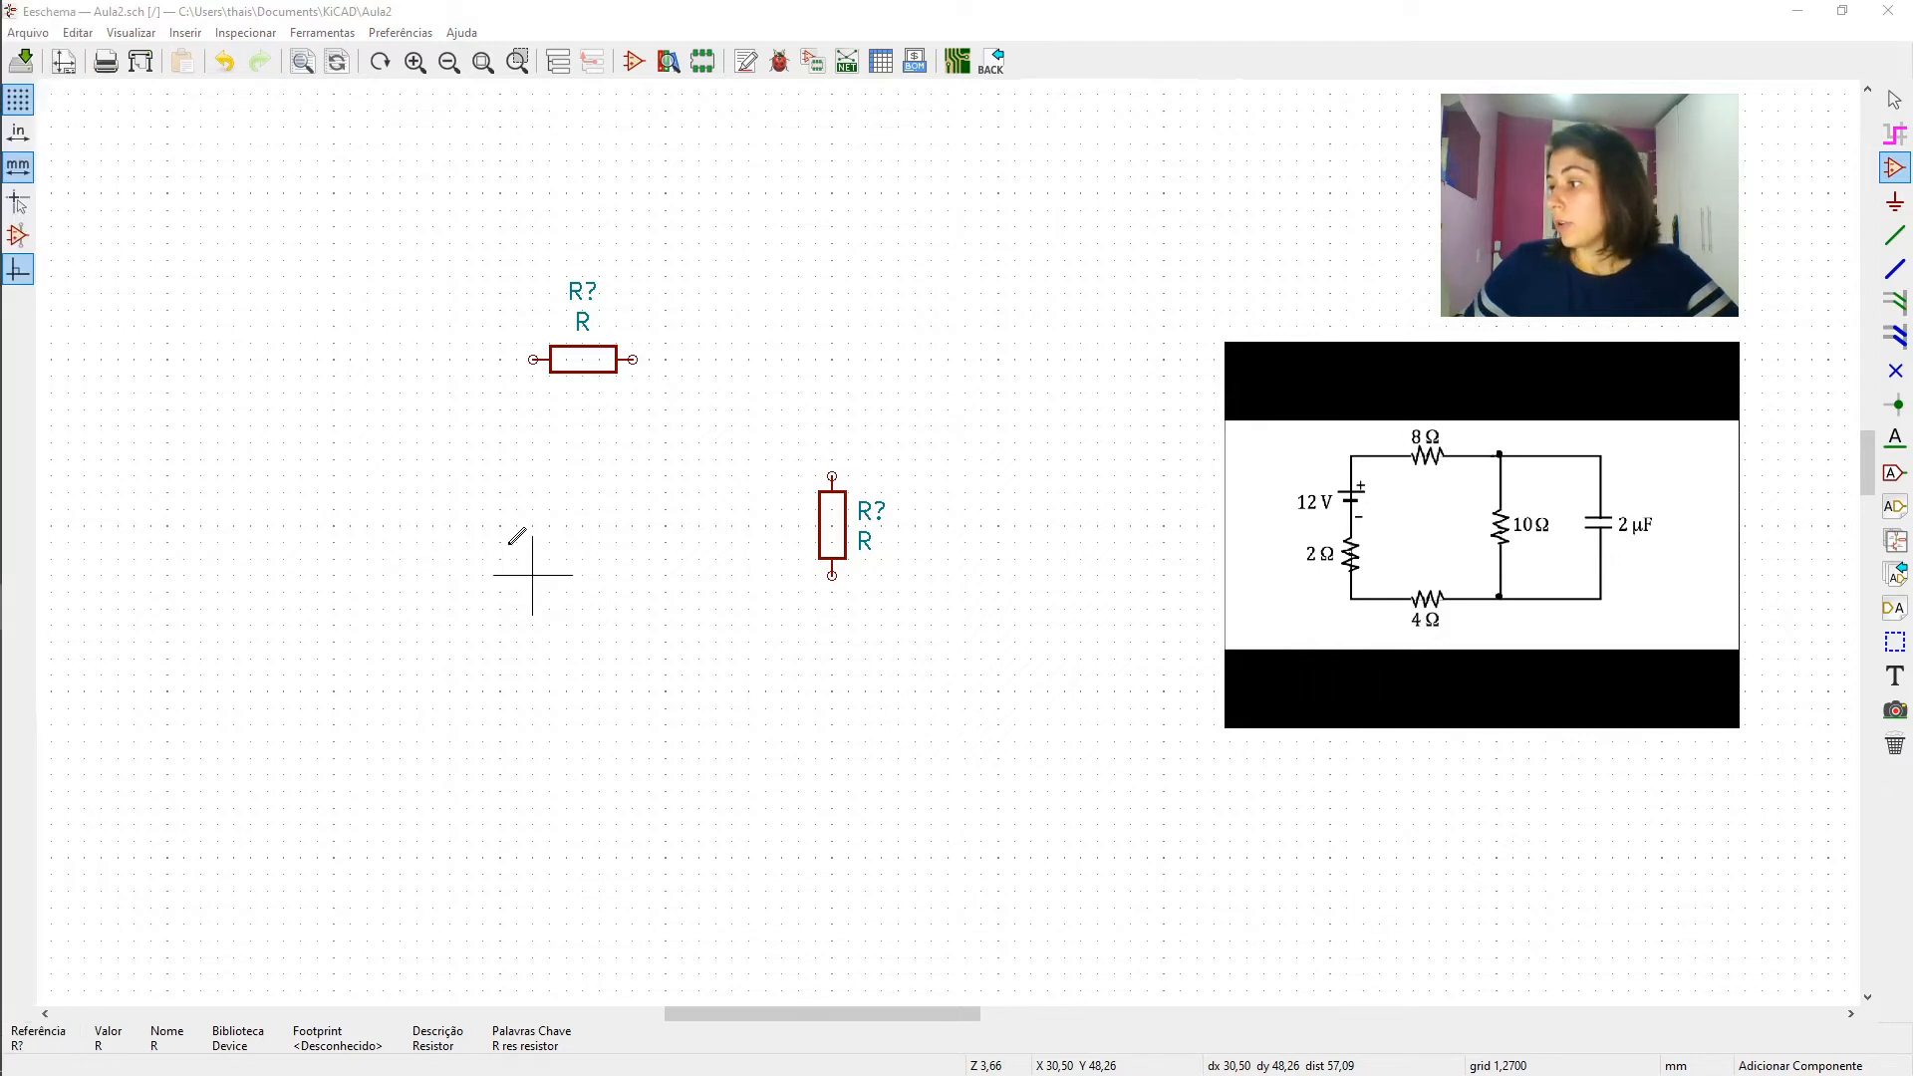
{"action": "left_click", "coordinate": [566, 725]}
{"action": "type", "text": "a"}
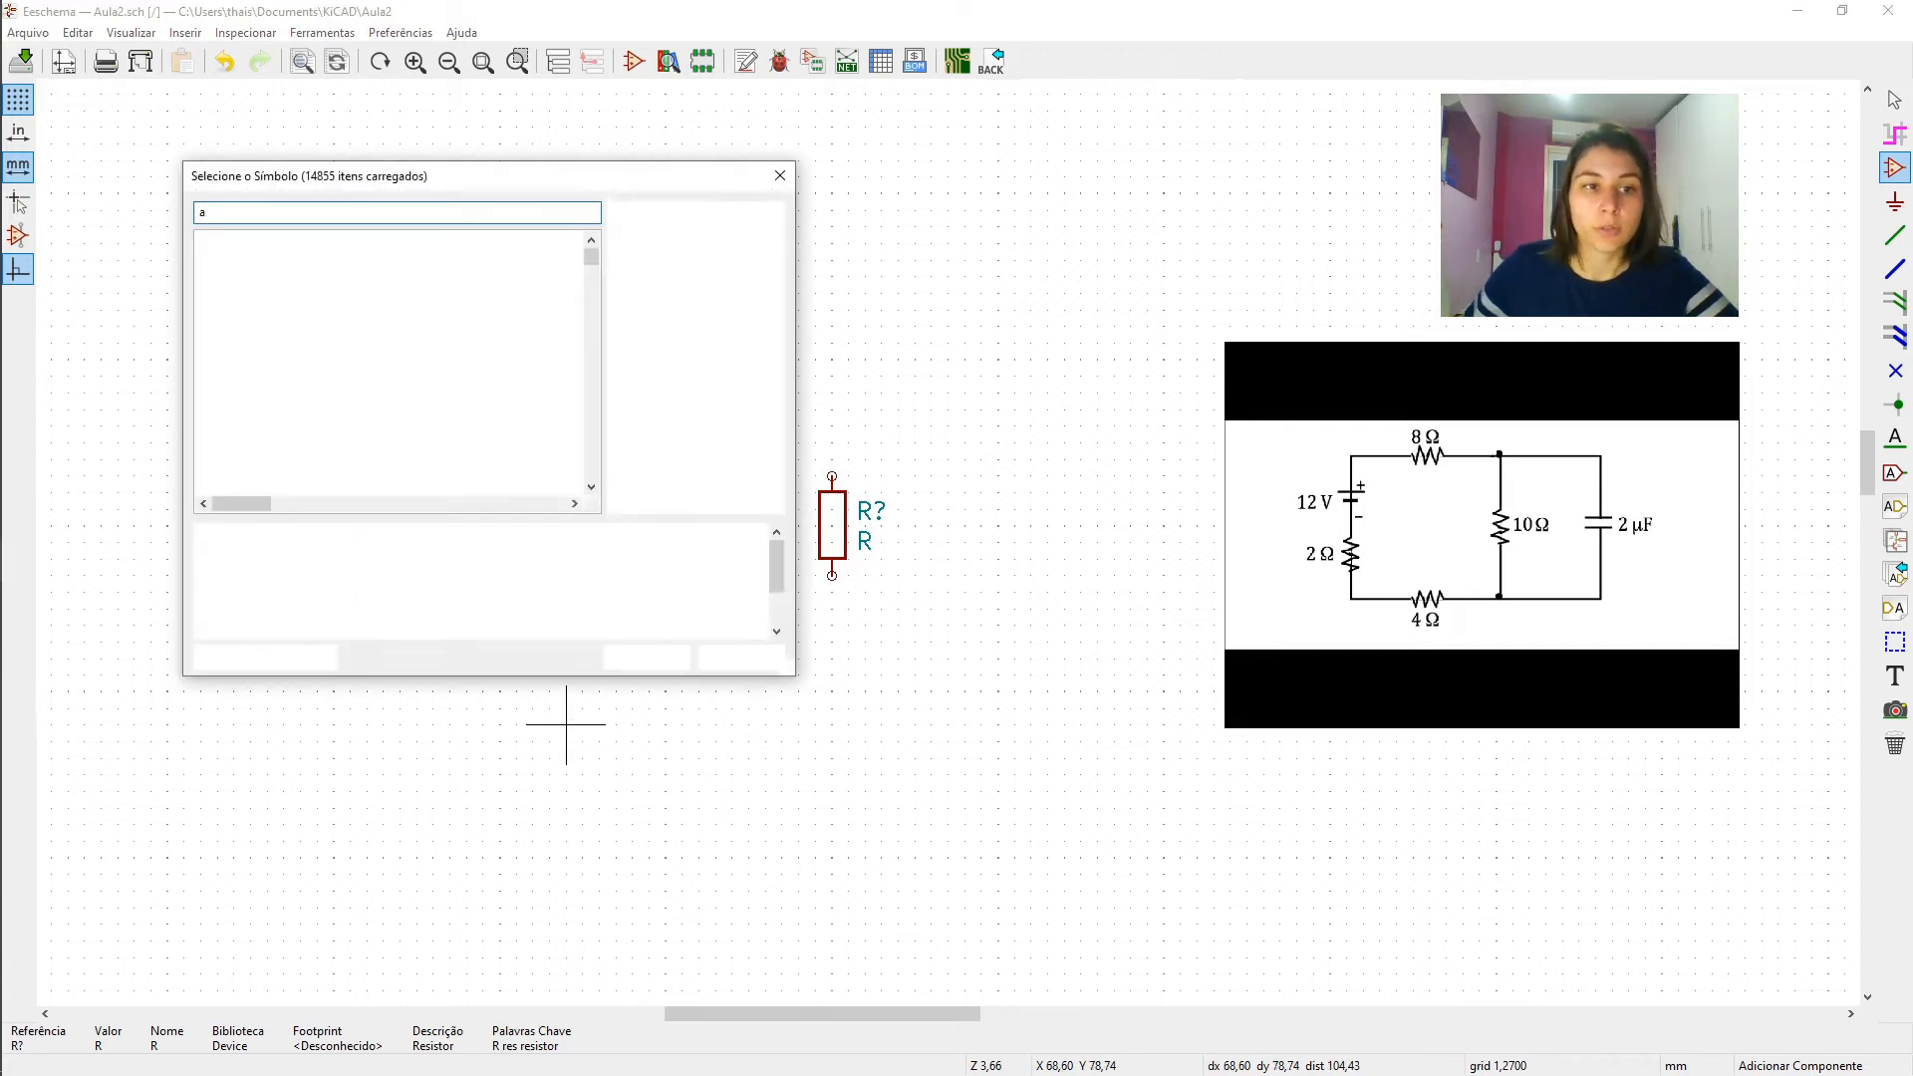
{"action": "key", "text": "BackSpace"}
{"action": "type", "text": "r"}
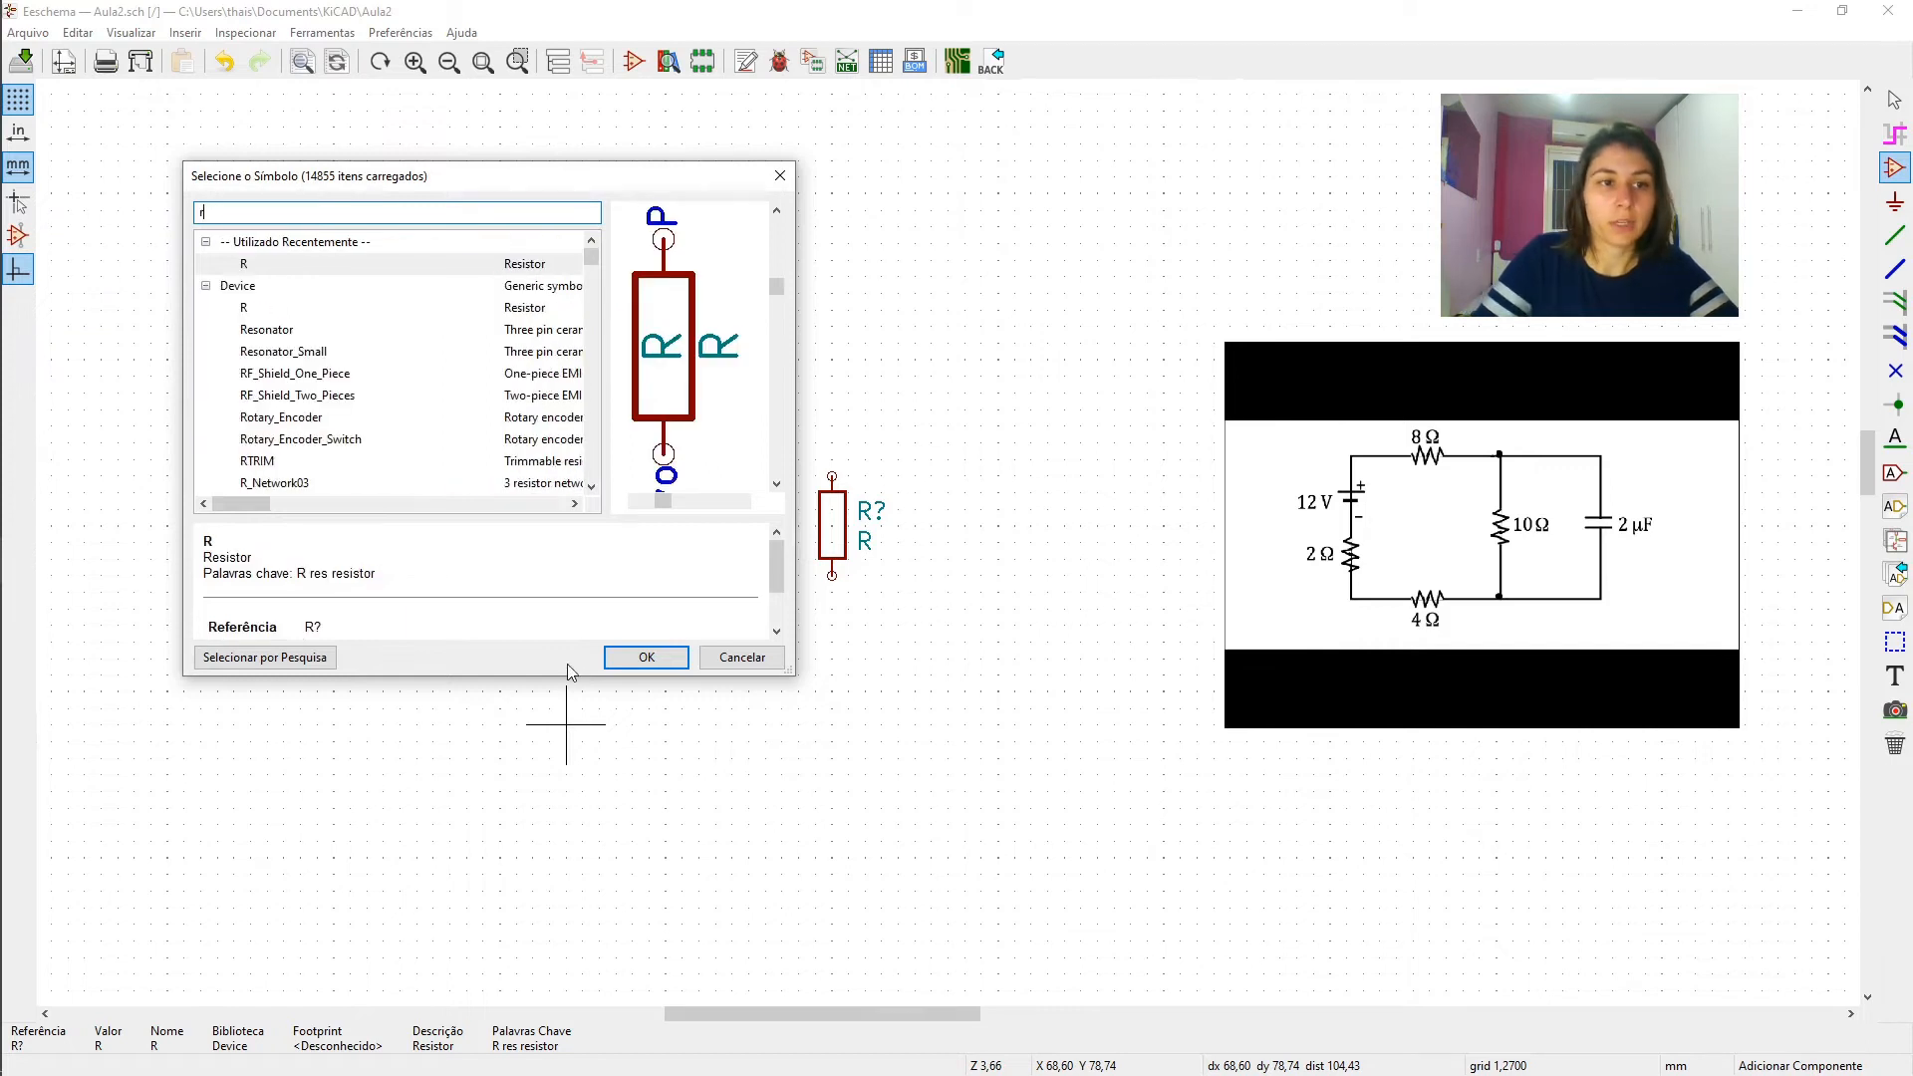
{"action": "key", "text": "Return"}
{"action": "key", "text": "r"}
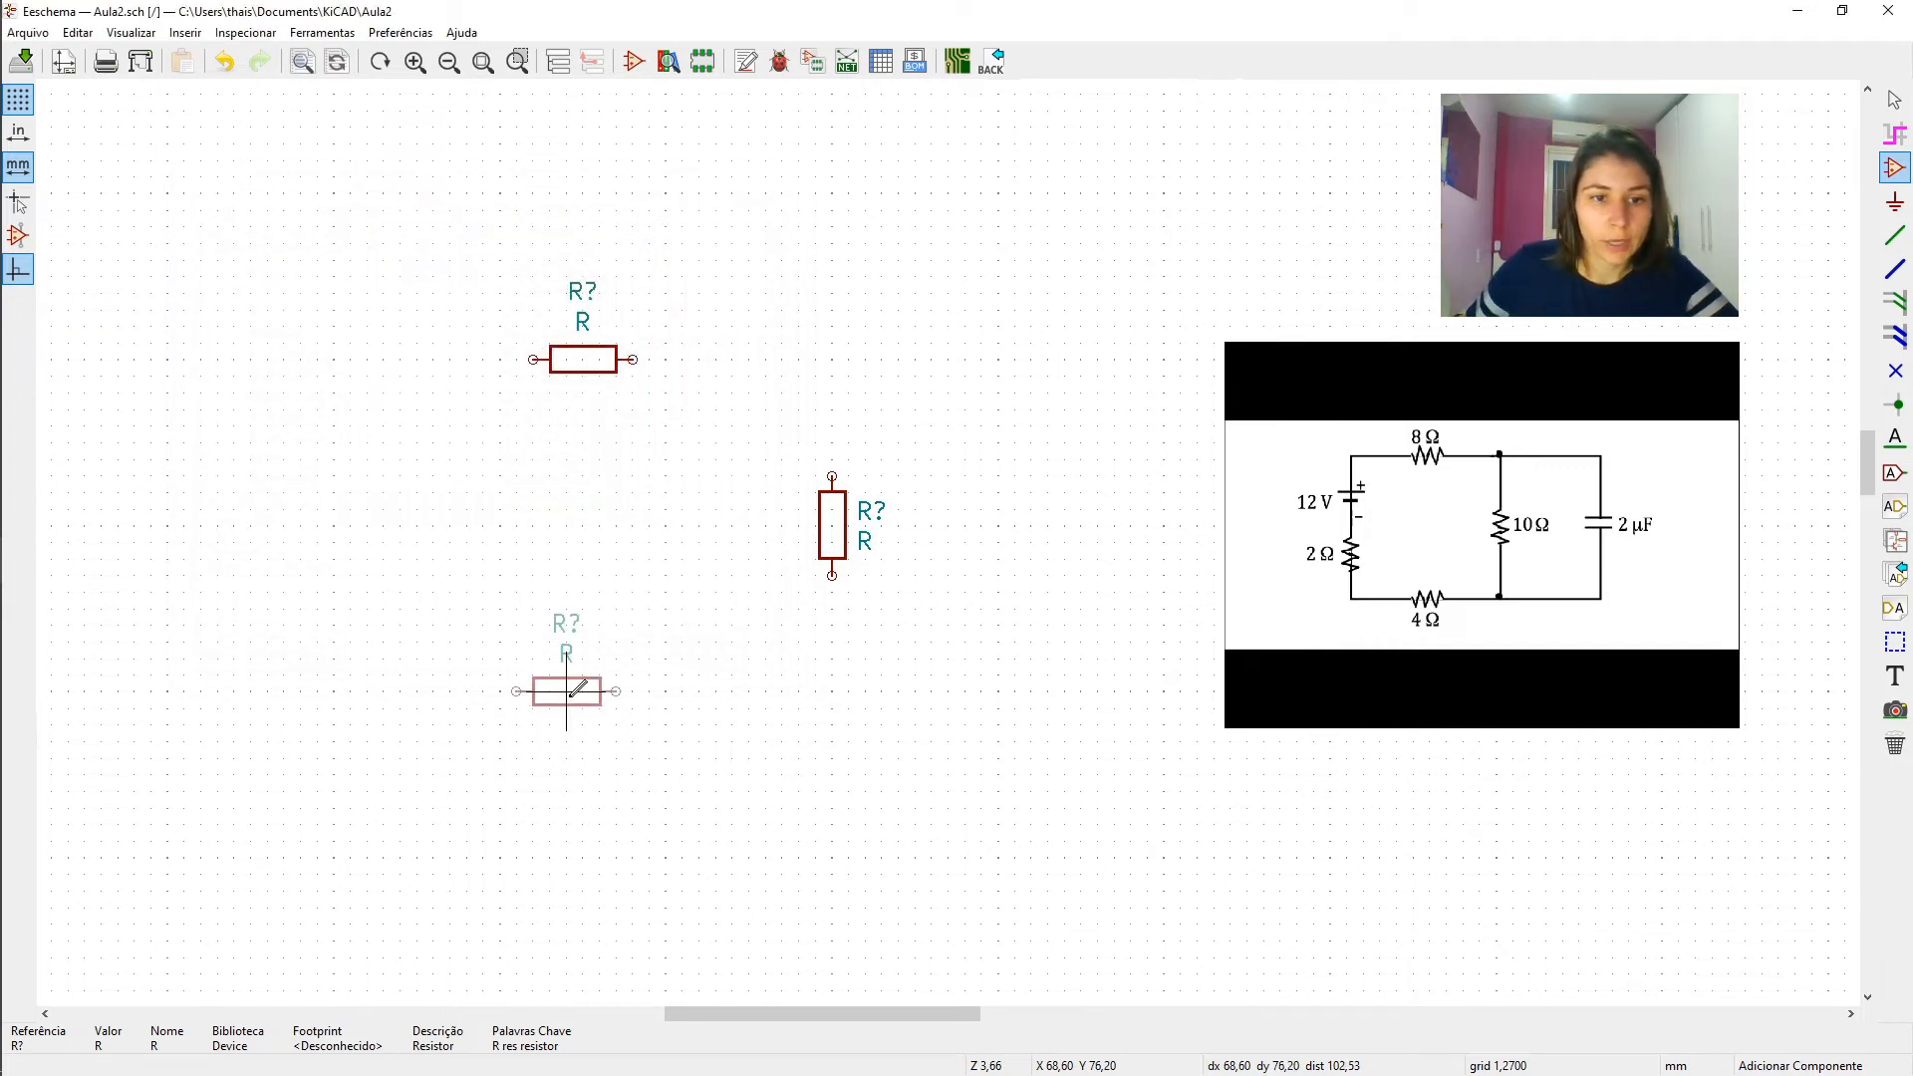
{"action": "left_click", "coordinate": [583, 690]}
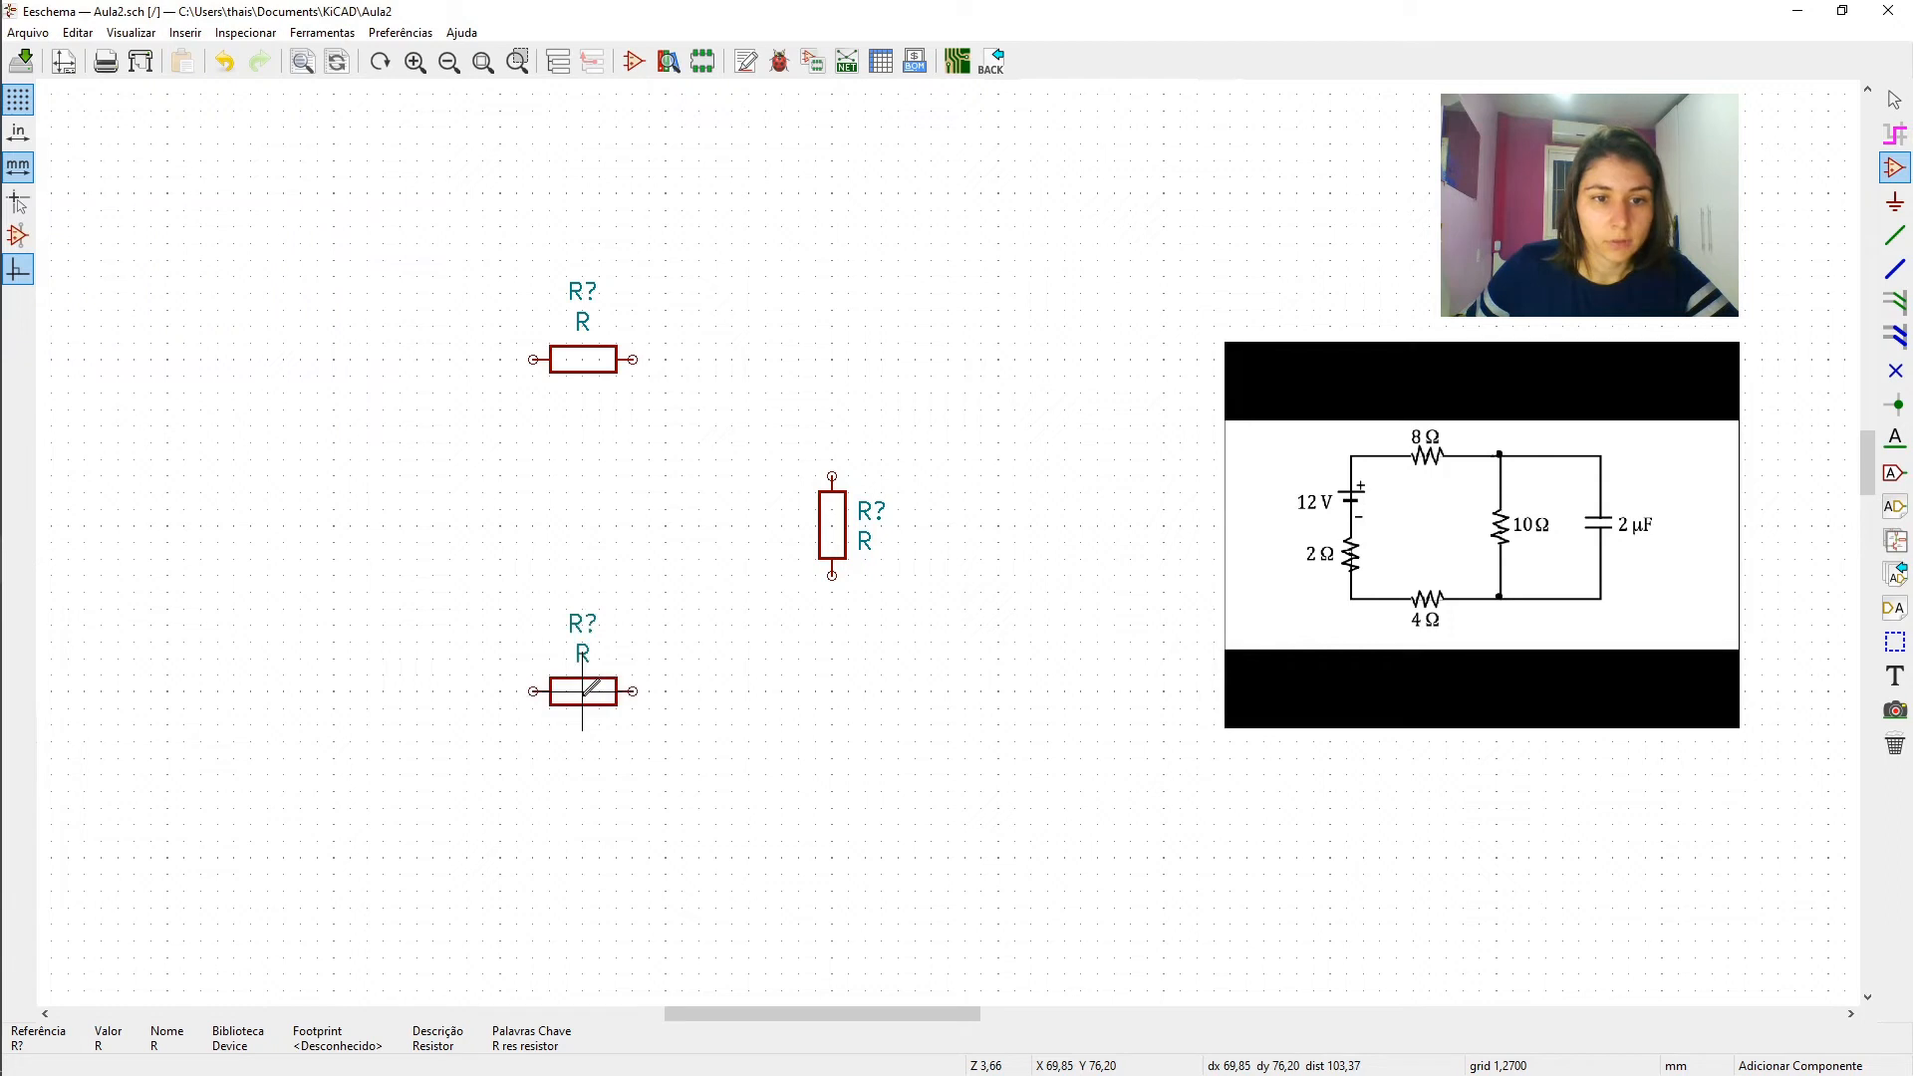
- Add a fourth resistor R in vertical orientation, to the left of the two horizontal resistors
{"action": "left_click", "coordinate": [467, 608]}
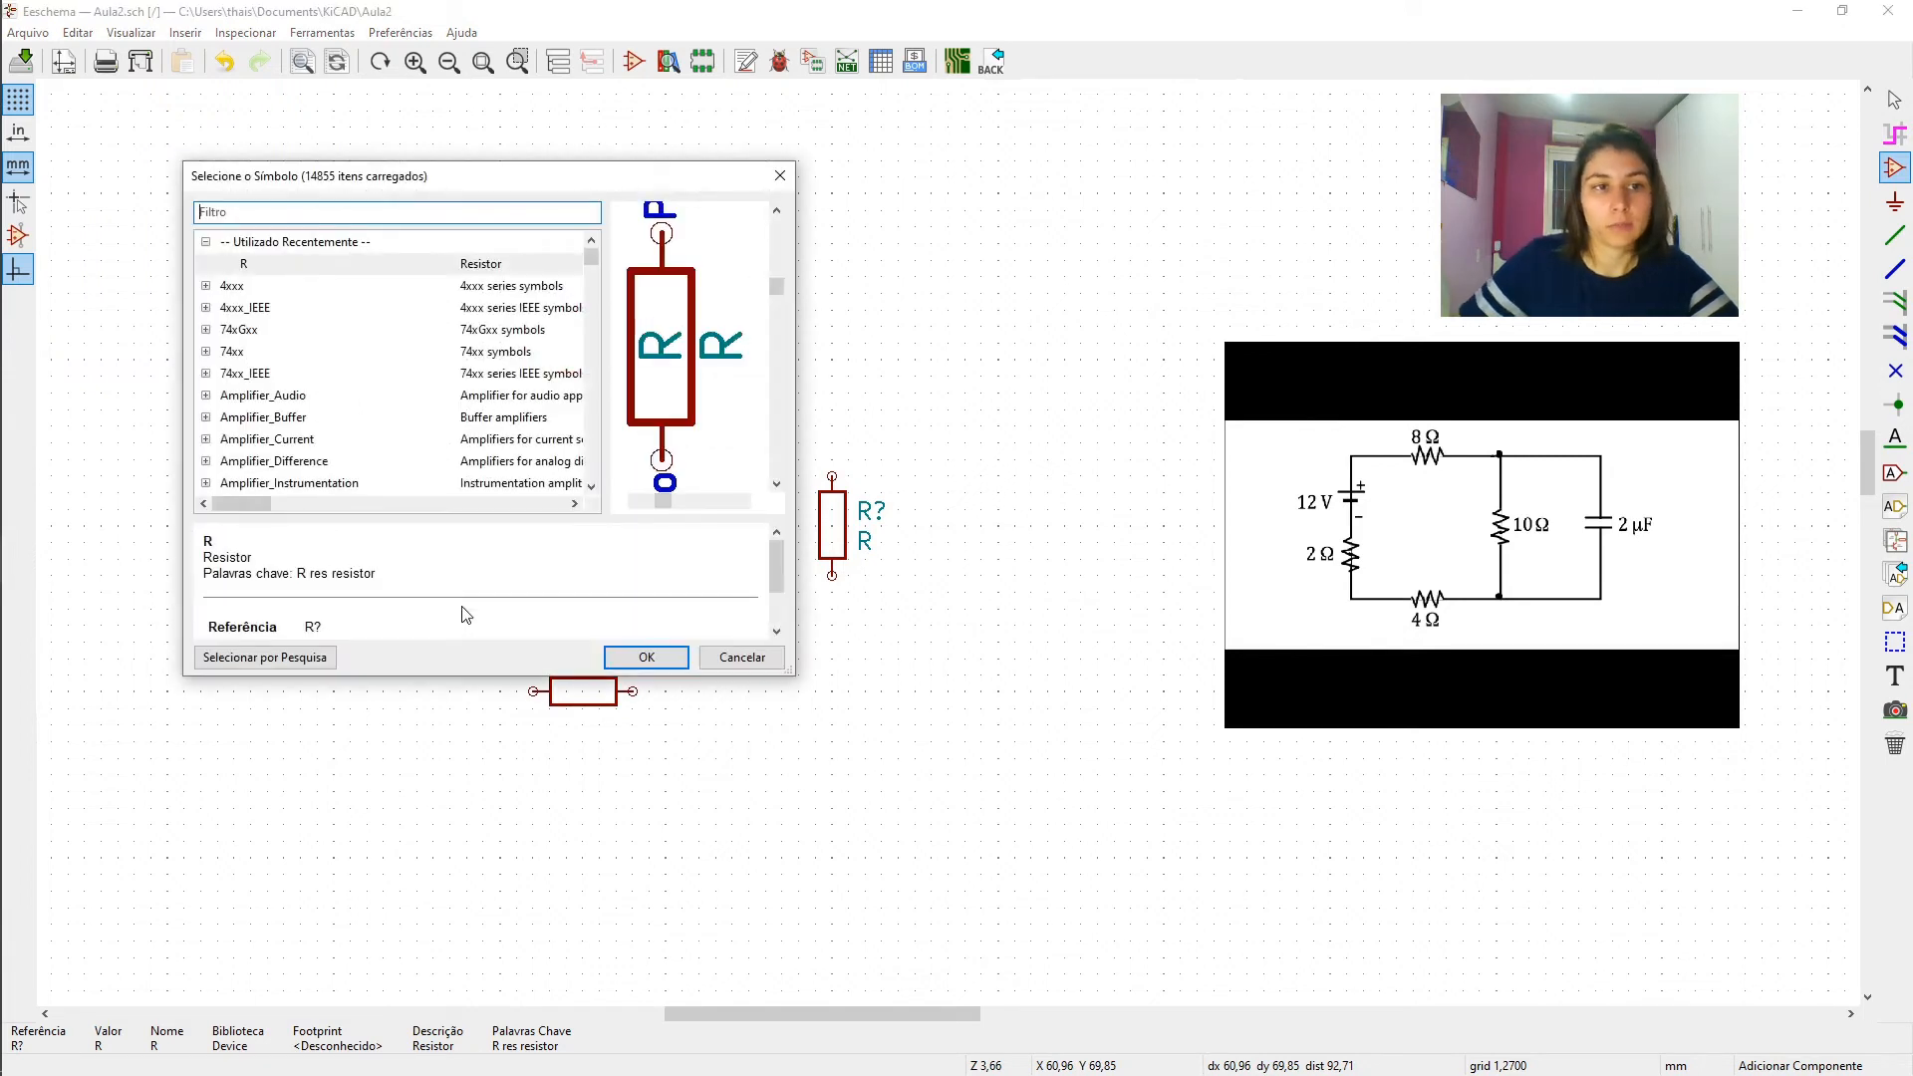
{"action": "key", "text": "Return"}
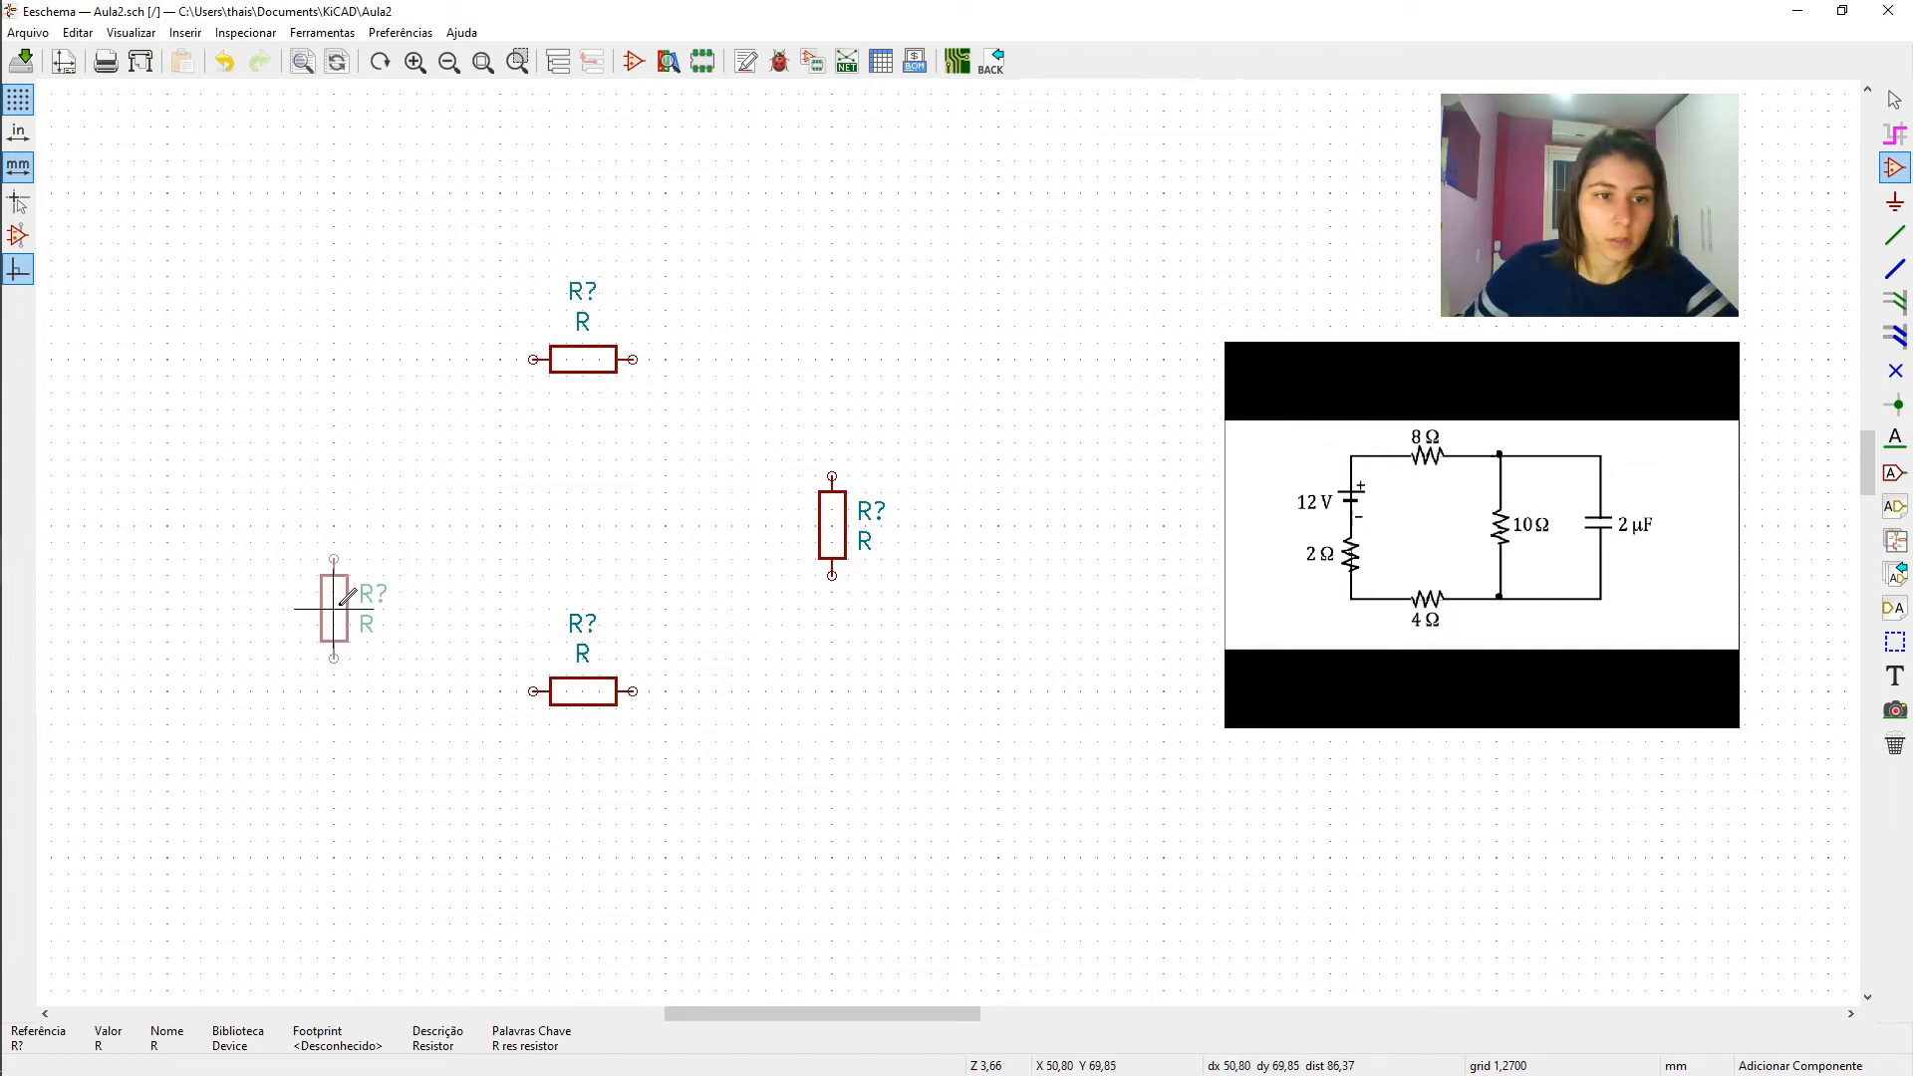
{"action": "left_click", "coordinate": [344, 596]}
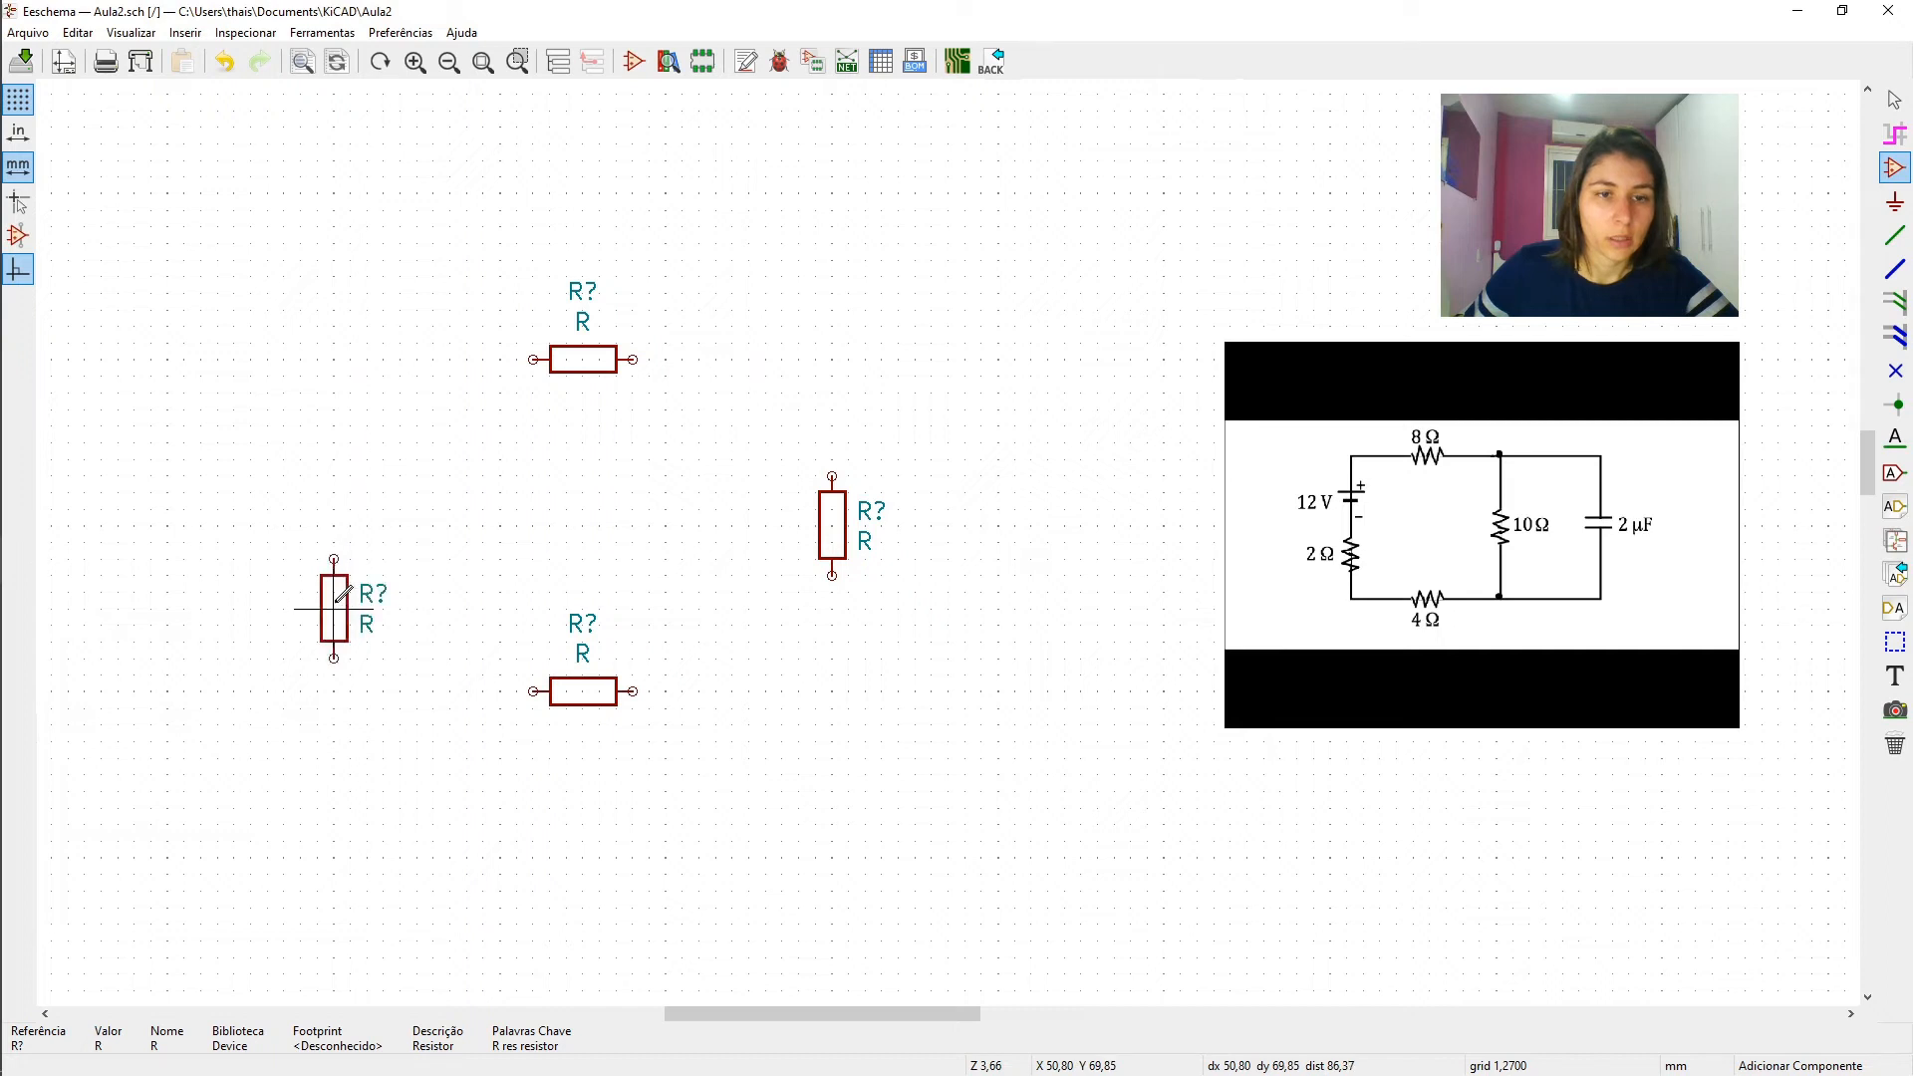
- Filter the symbols for "c" and place an unpolarized capacitor C vertically, to the right of the vertical resistors
{"action": "left_click", "coordinate": [477, 563]}
{"action": "type", "text": "c"}
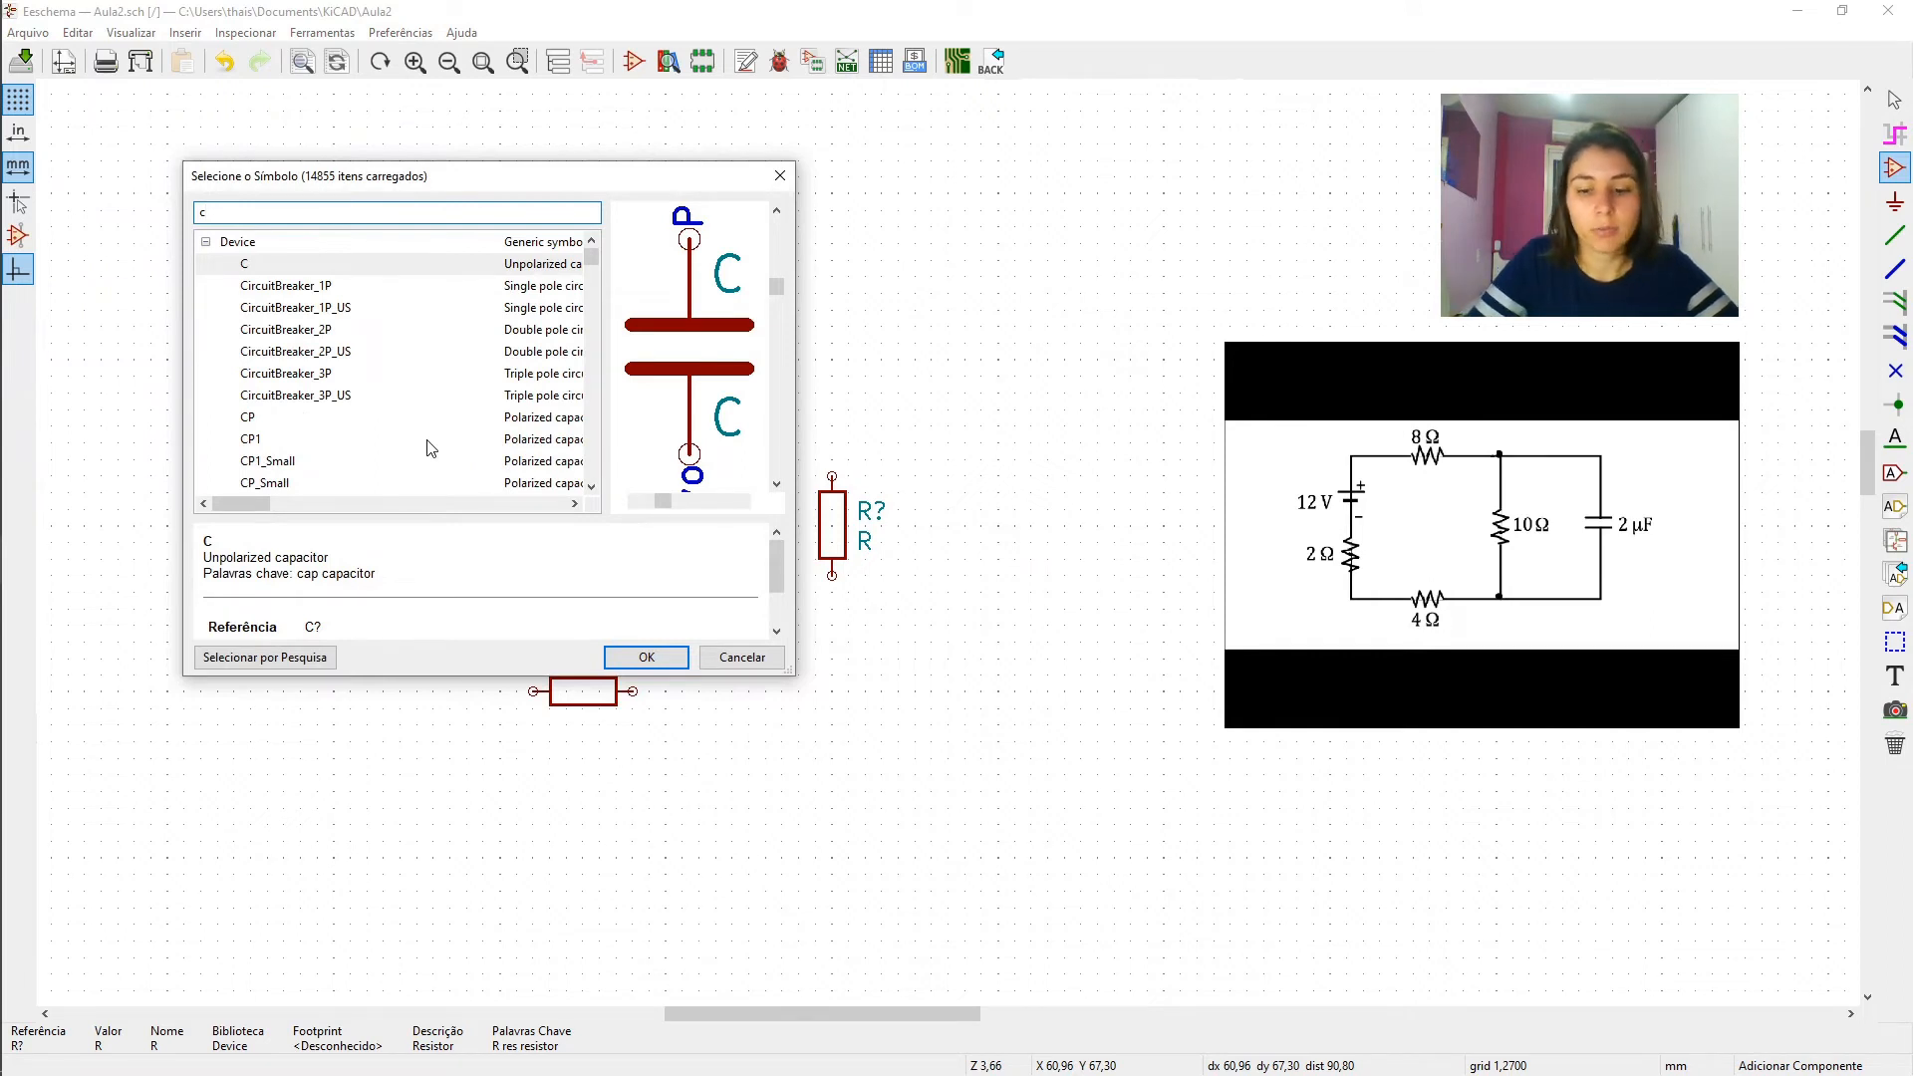
{"action": "key", "text": "Return"}
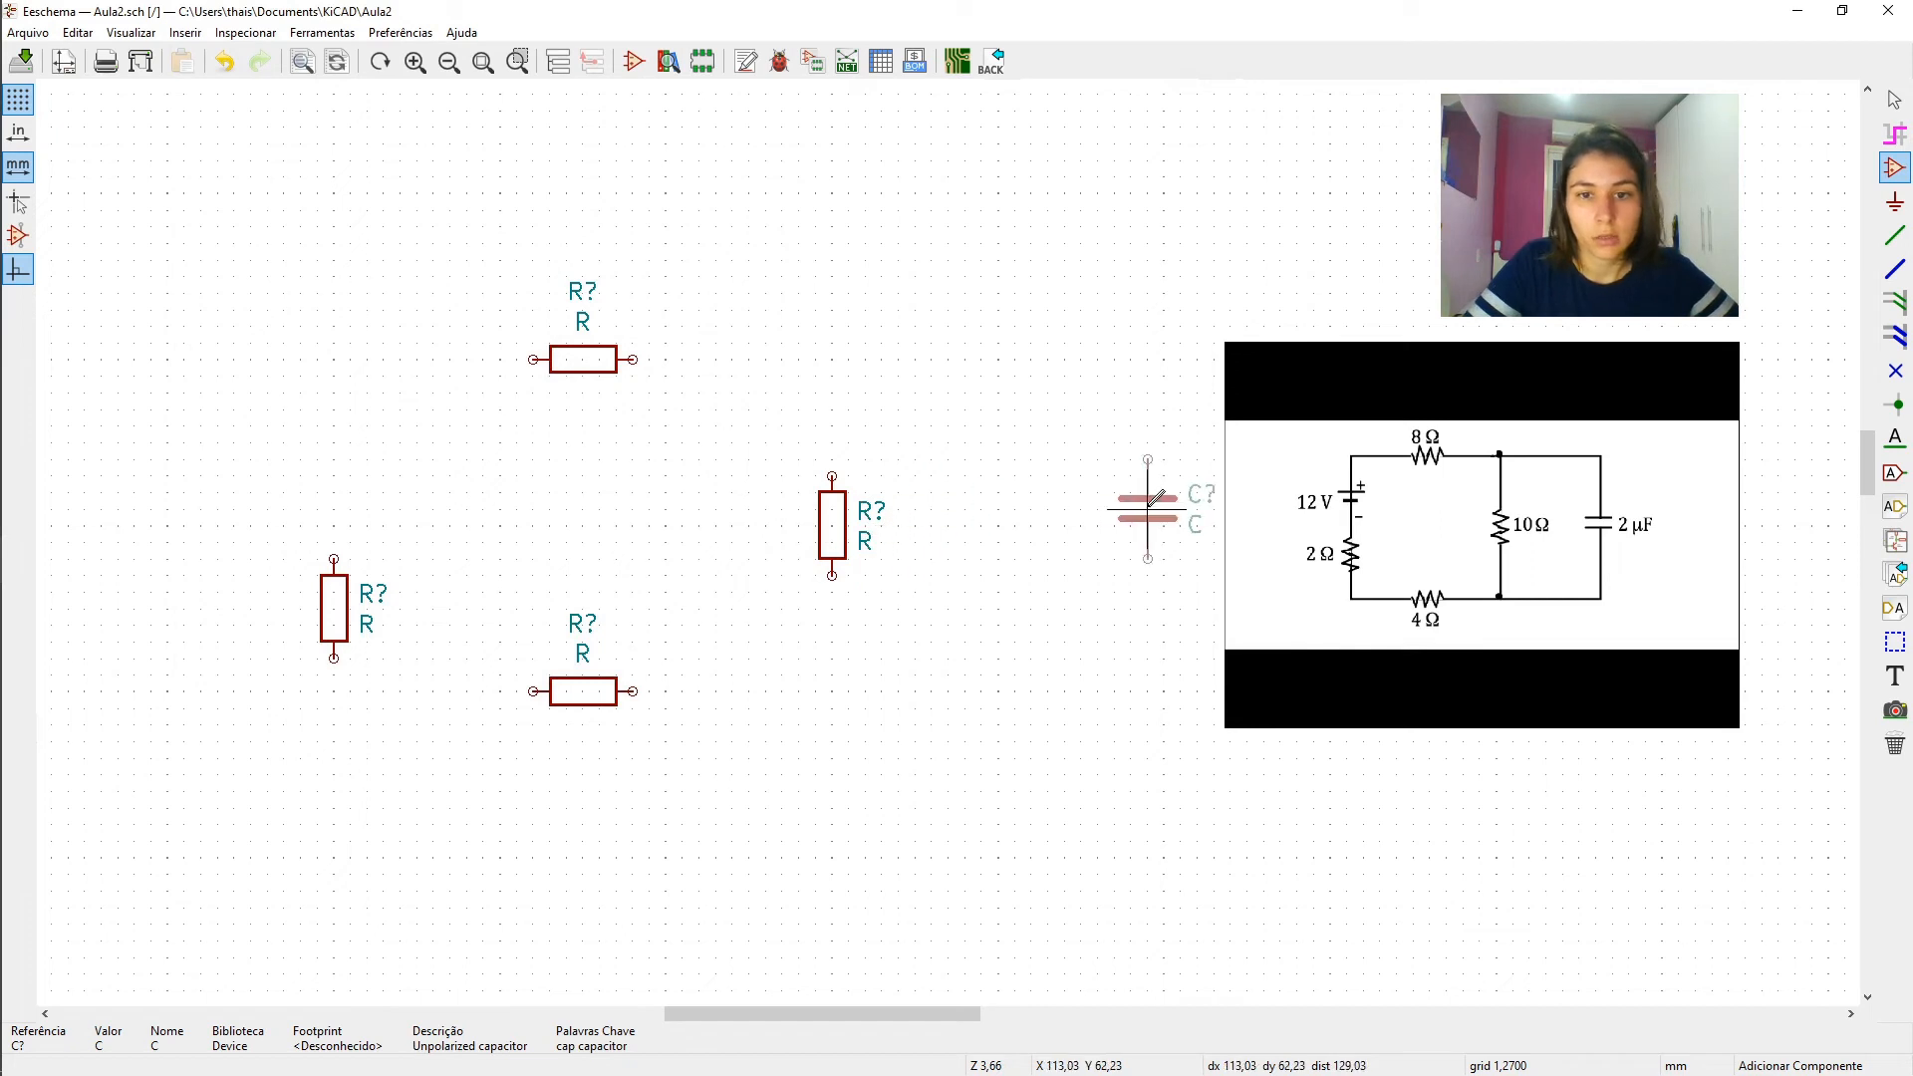
{"action": "left_click", "coordinate": [1164, 516]}
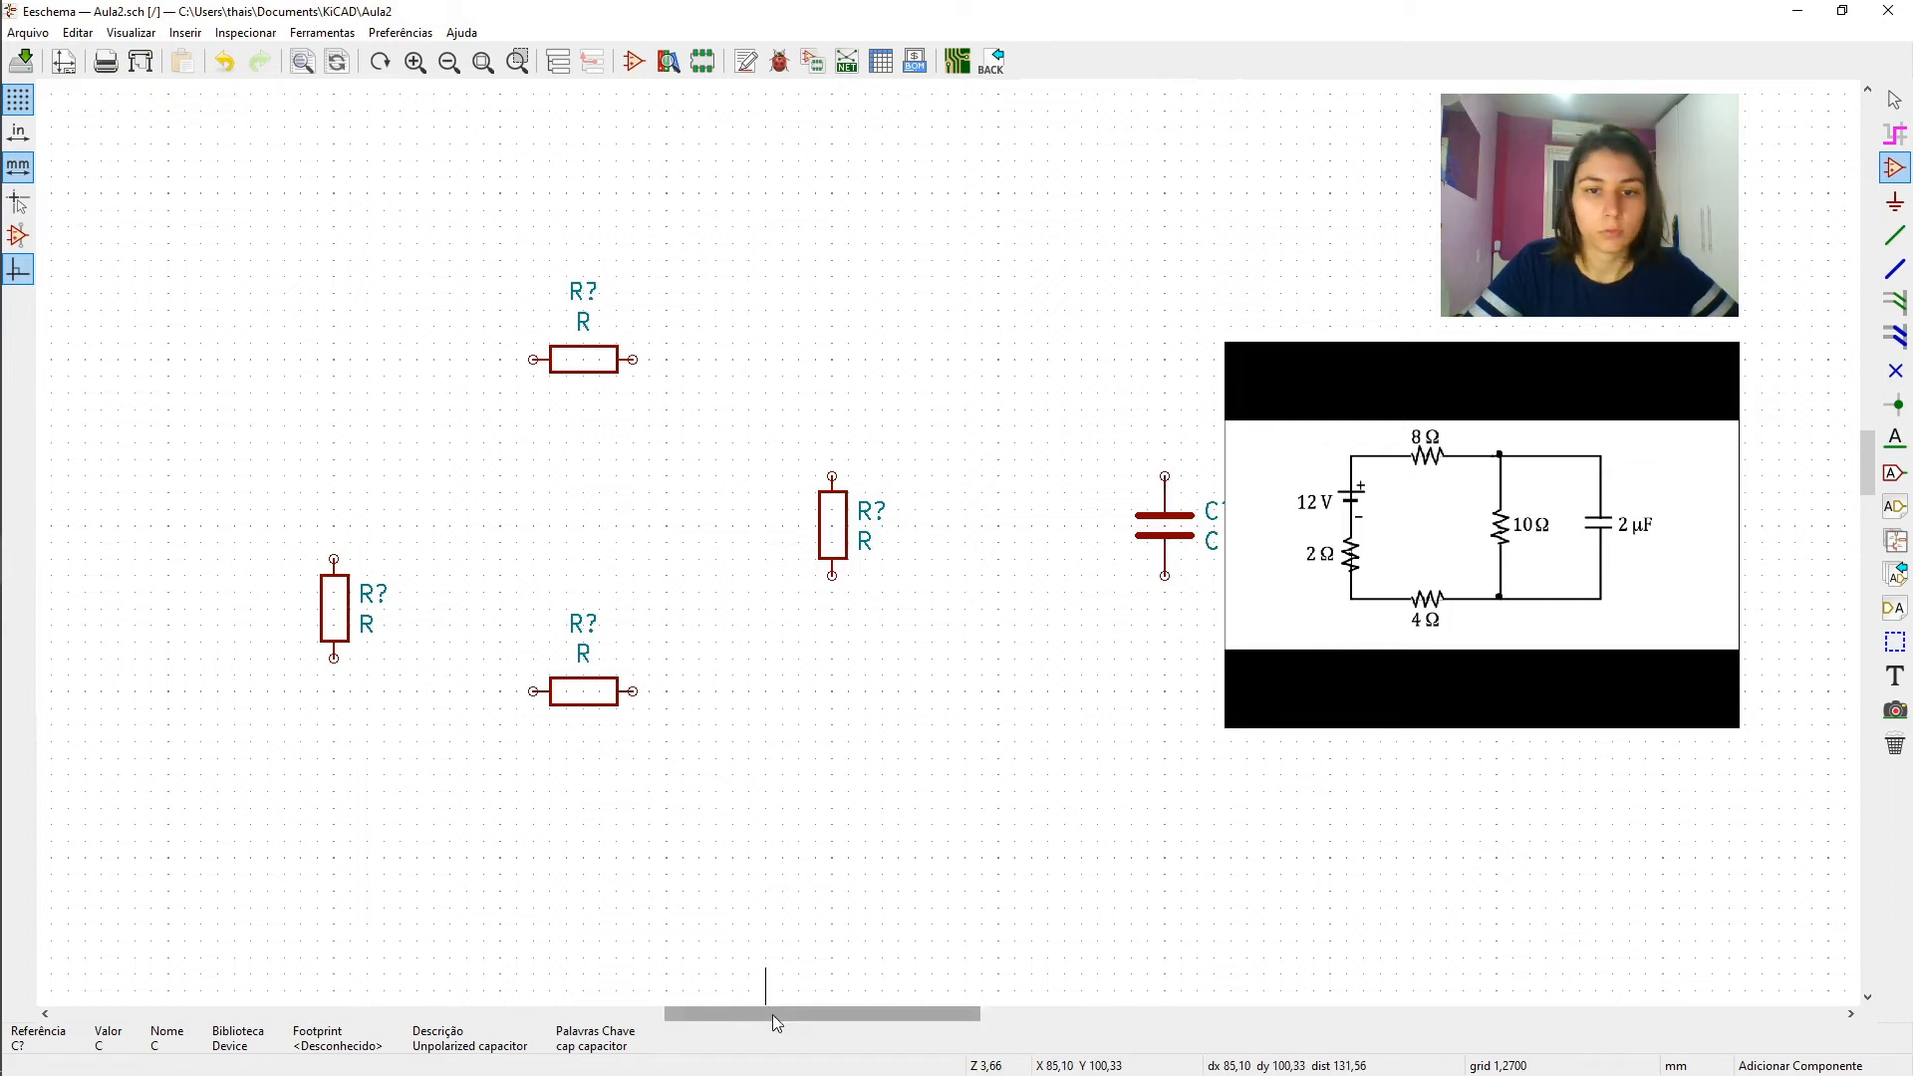
- Filter the symbols for "conn" and place a Conn_01x02_Female connector above the left vertical resistor
{"action": "left_click_drag", "start_coordinate": [773, 1014], "coordinate": [807, 1014]}
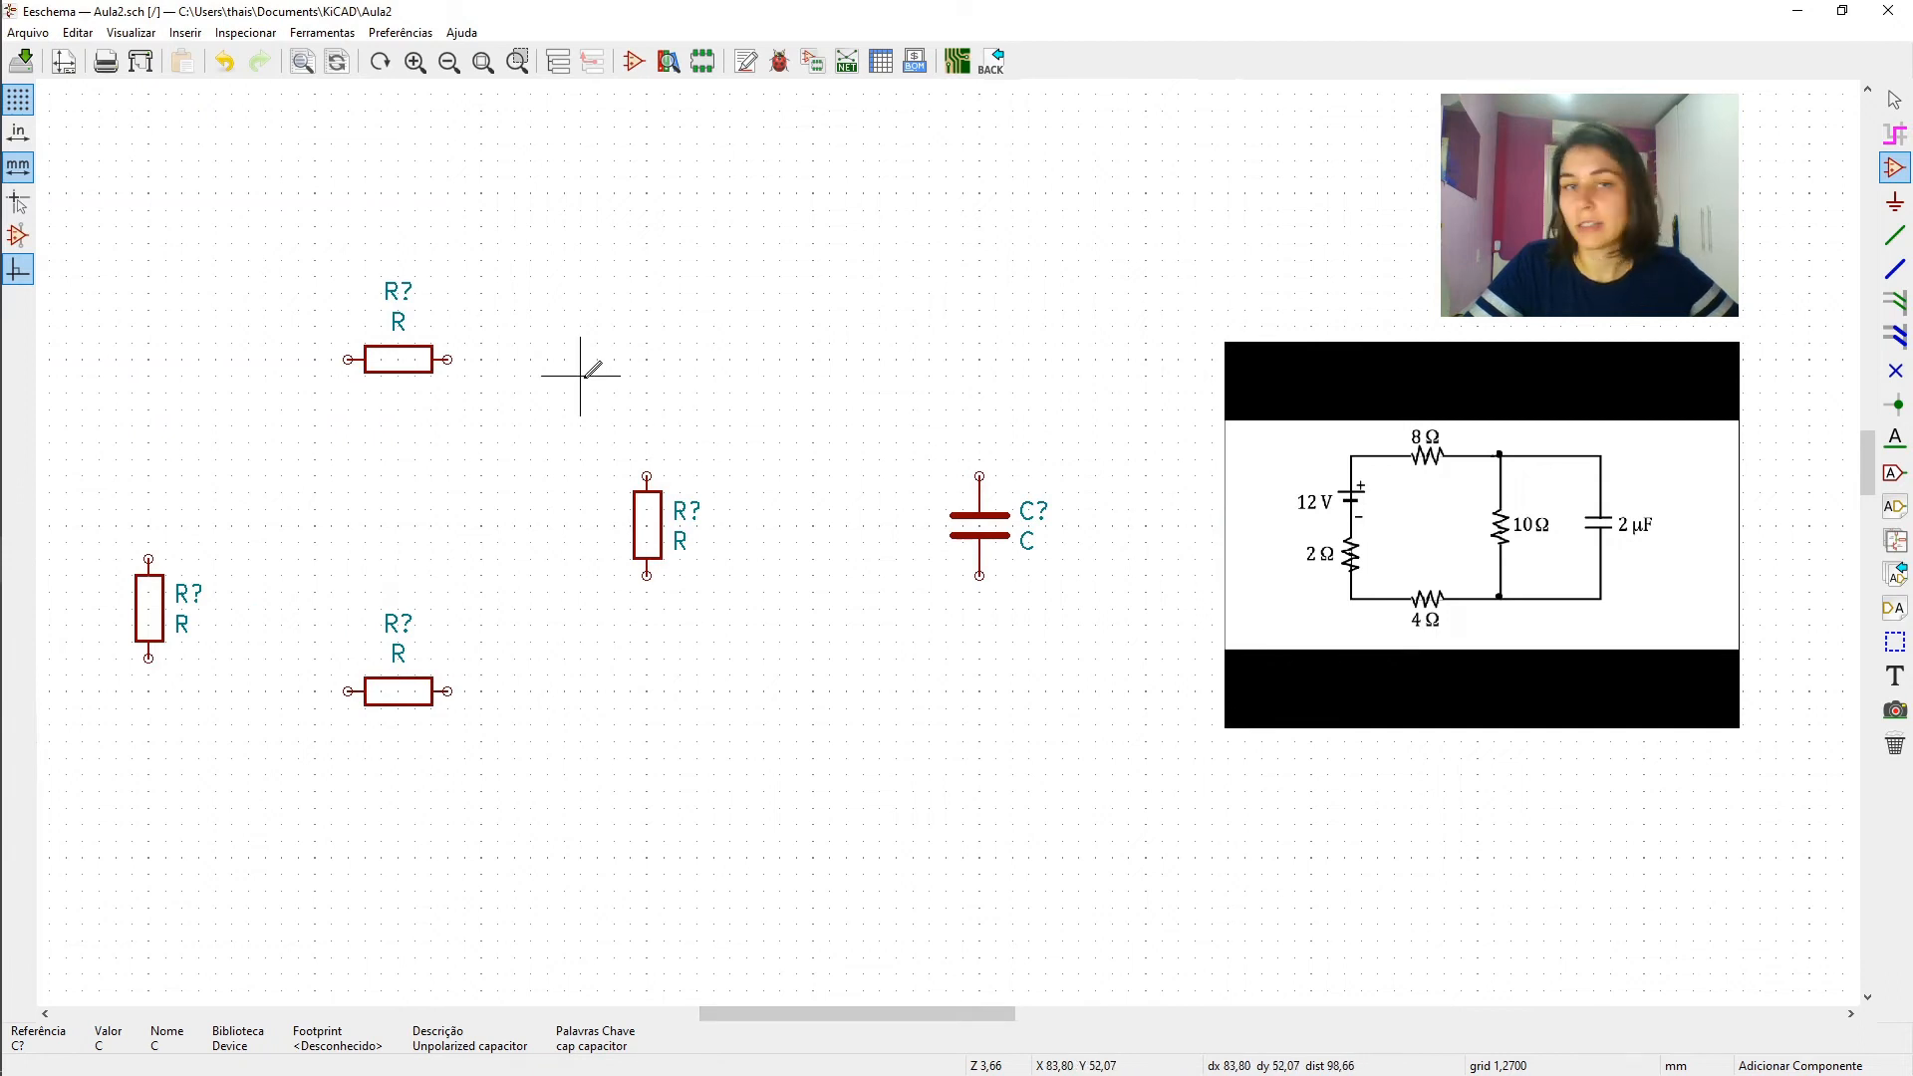
{"action": "left_click", "coordinate": [630, 176]}
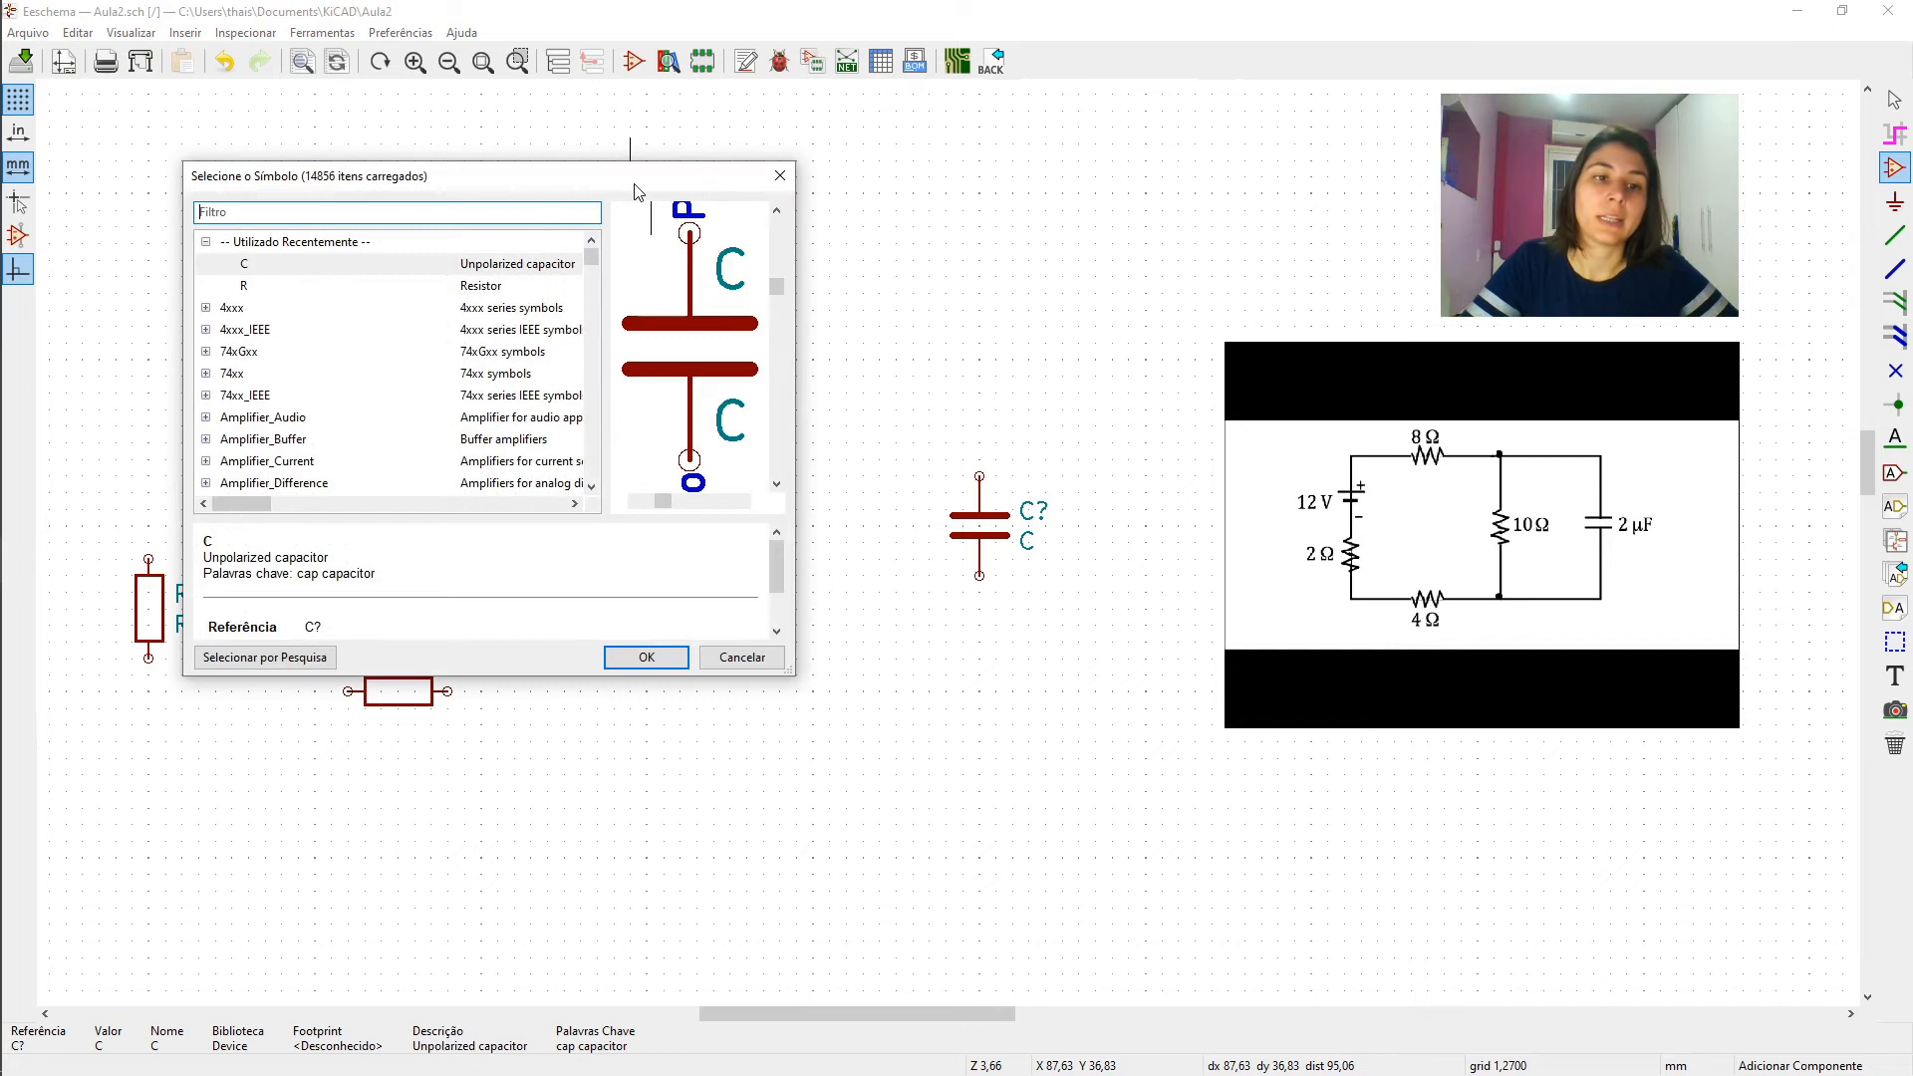
{"action": "type", "text": "c"}
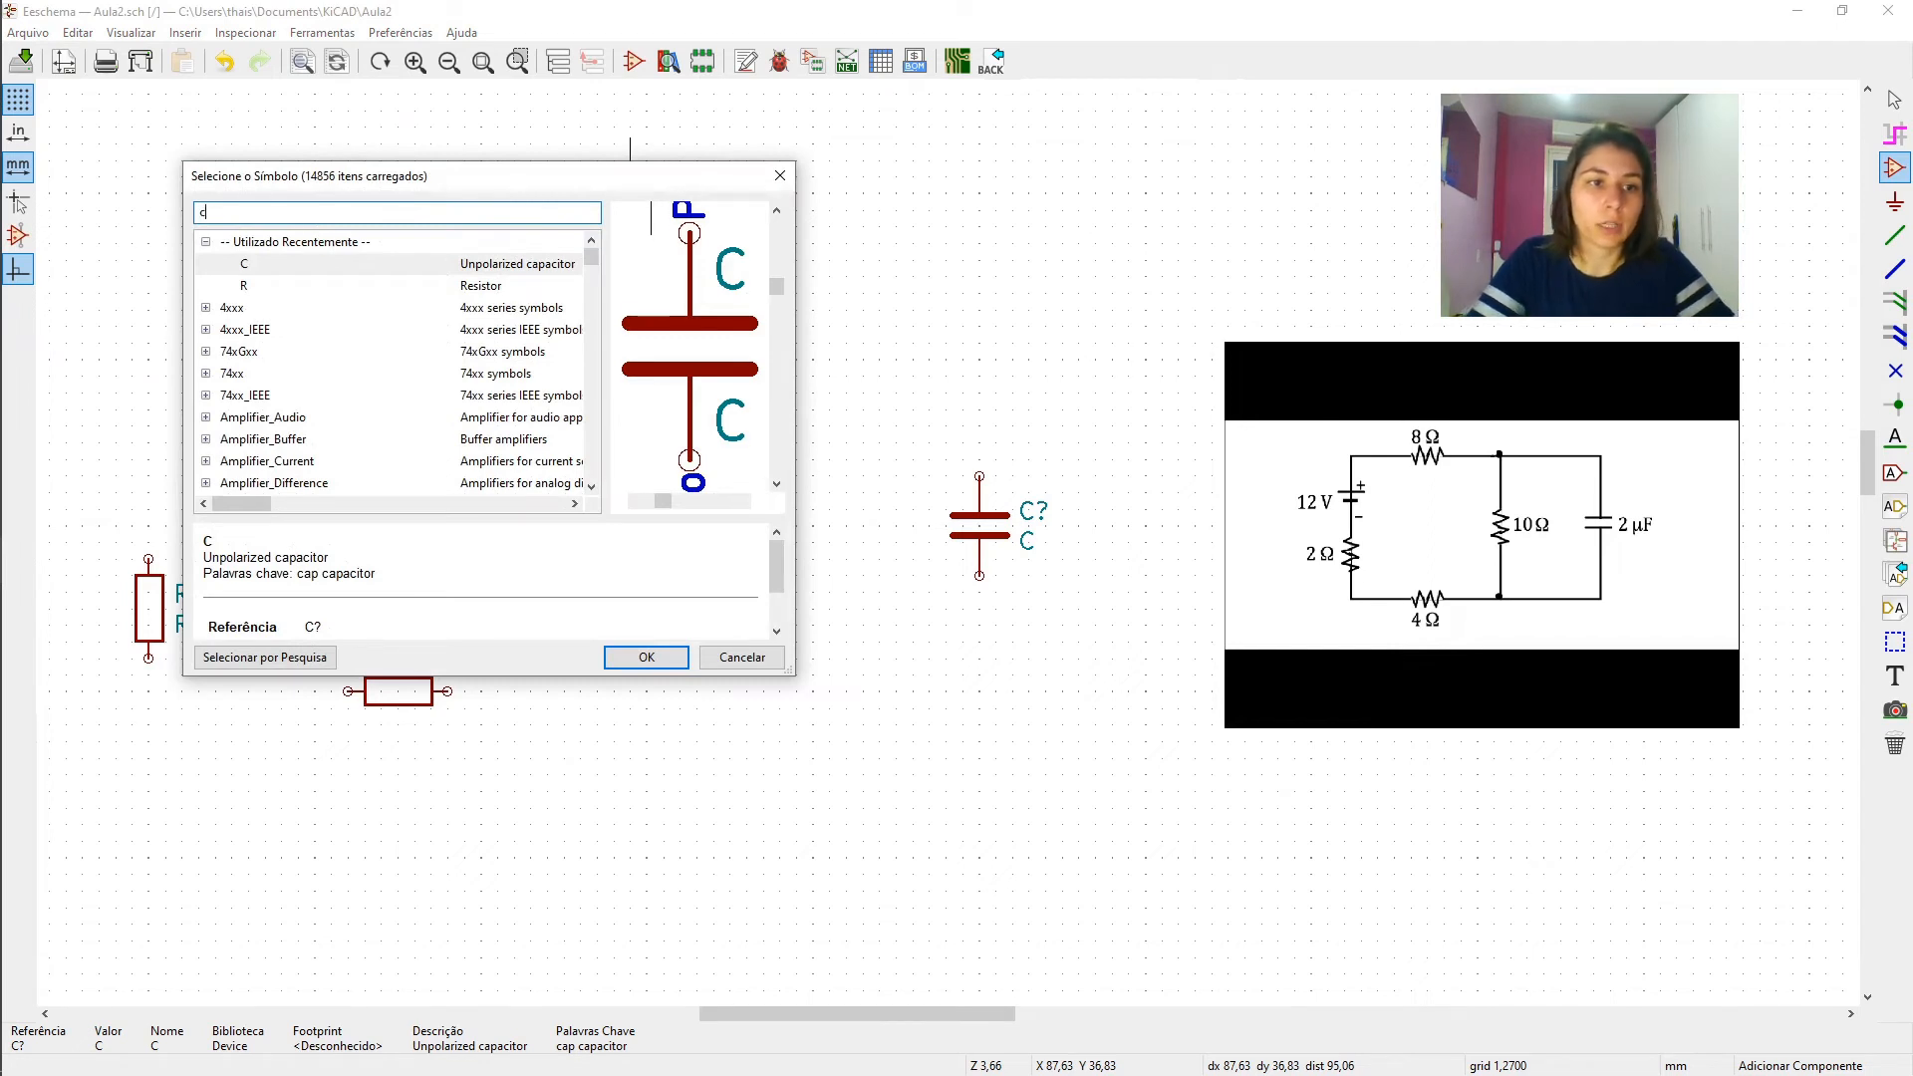
{"action": "type", "text": "onn"}
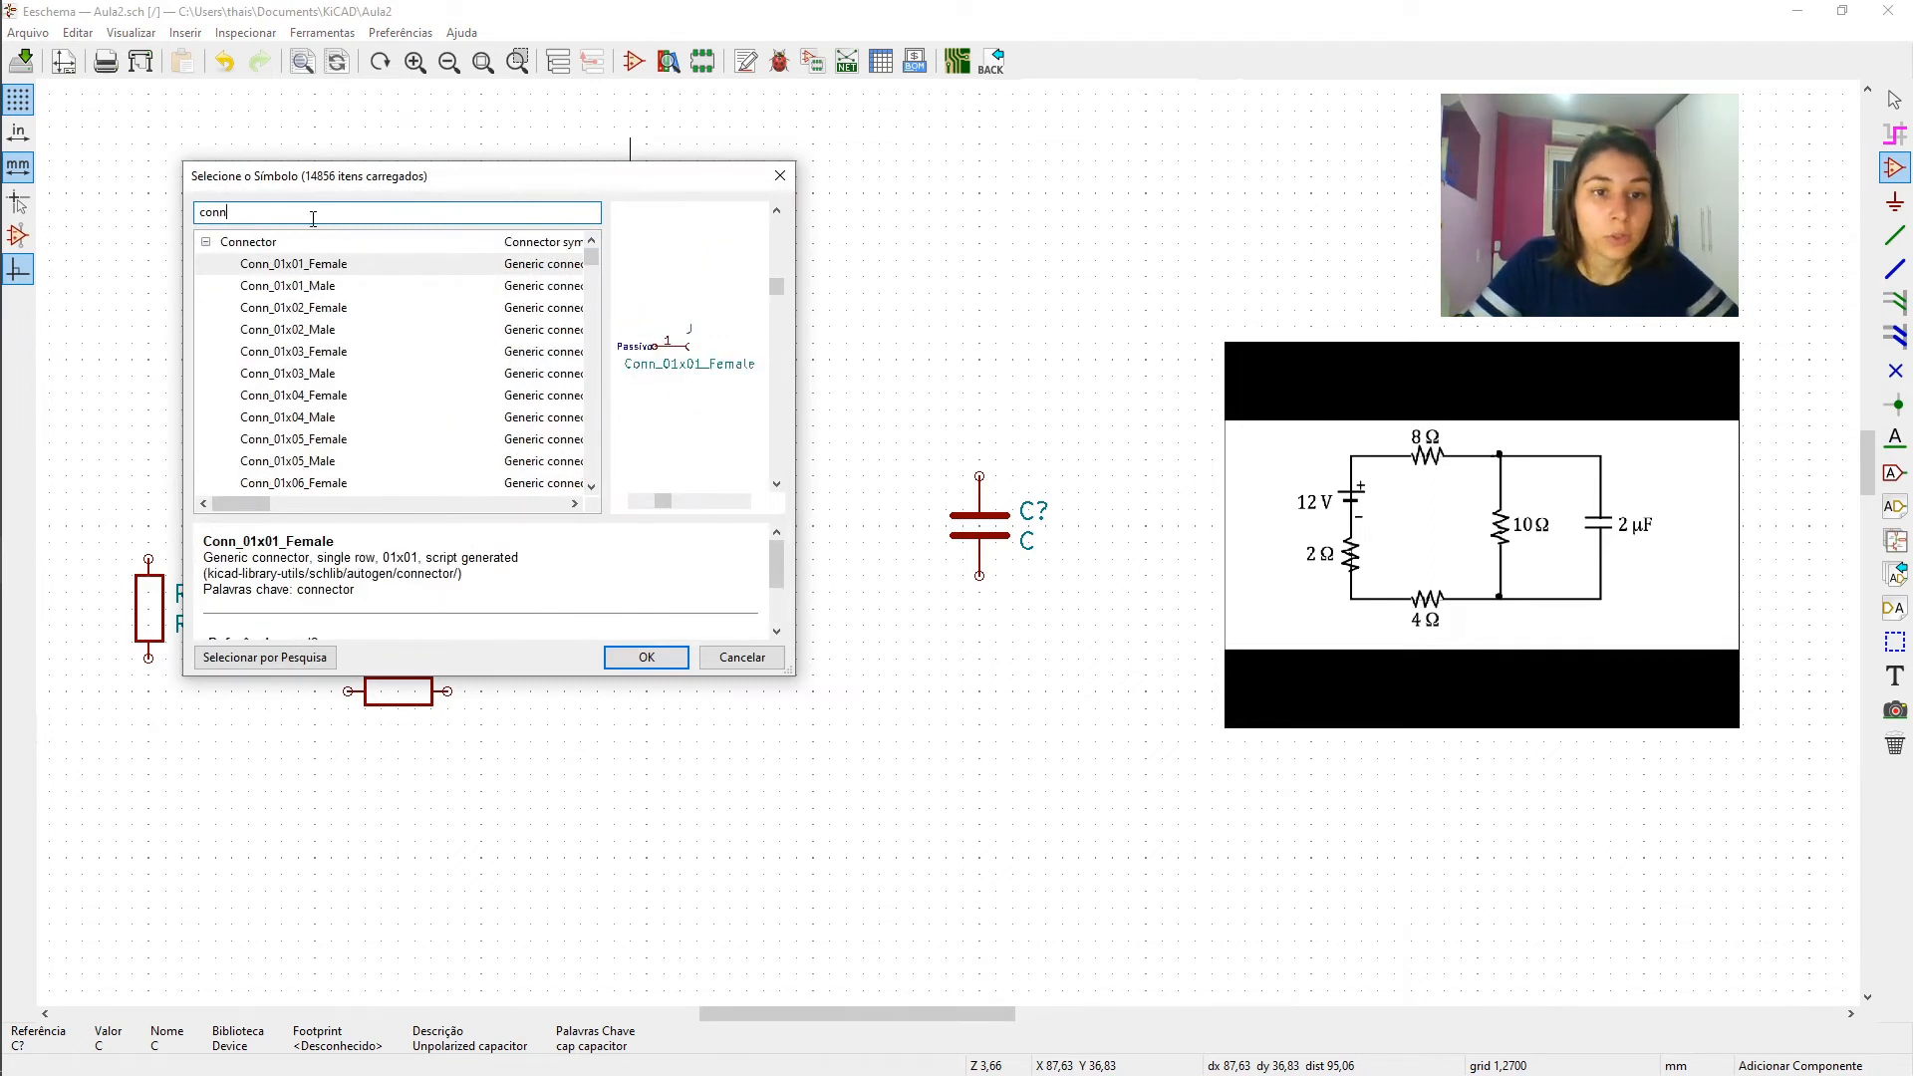
{"action": "key", "text": "Down"}
{"action": "key", "text": "Down"}
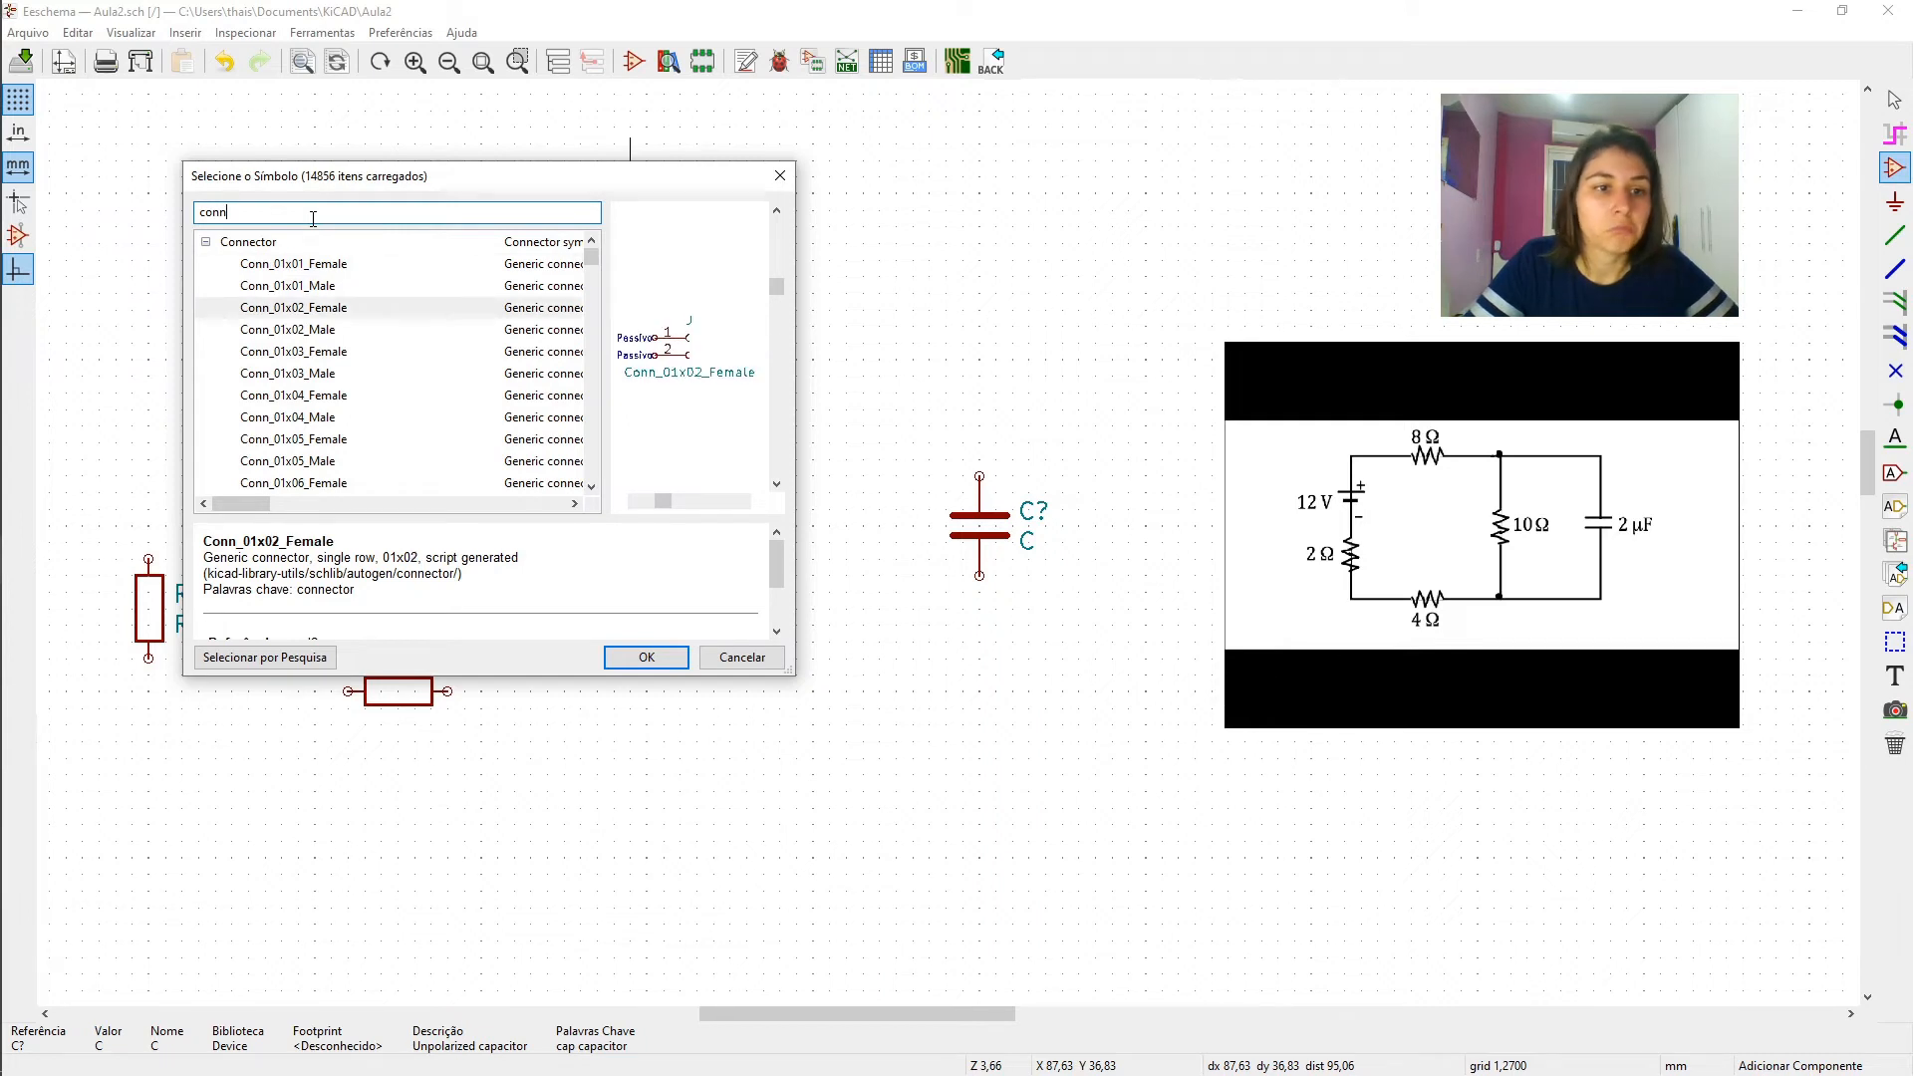
{"action": "key", "text": "Return"}
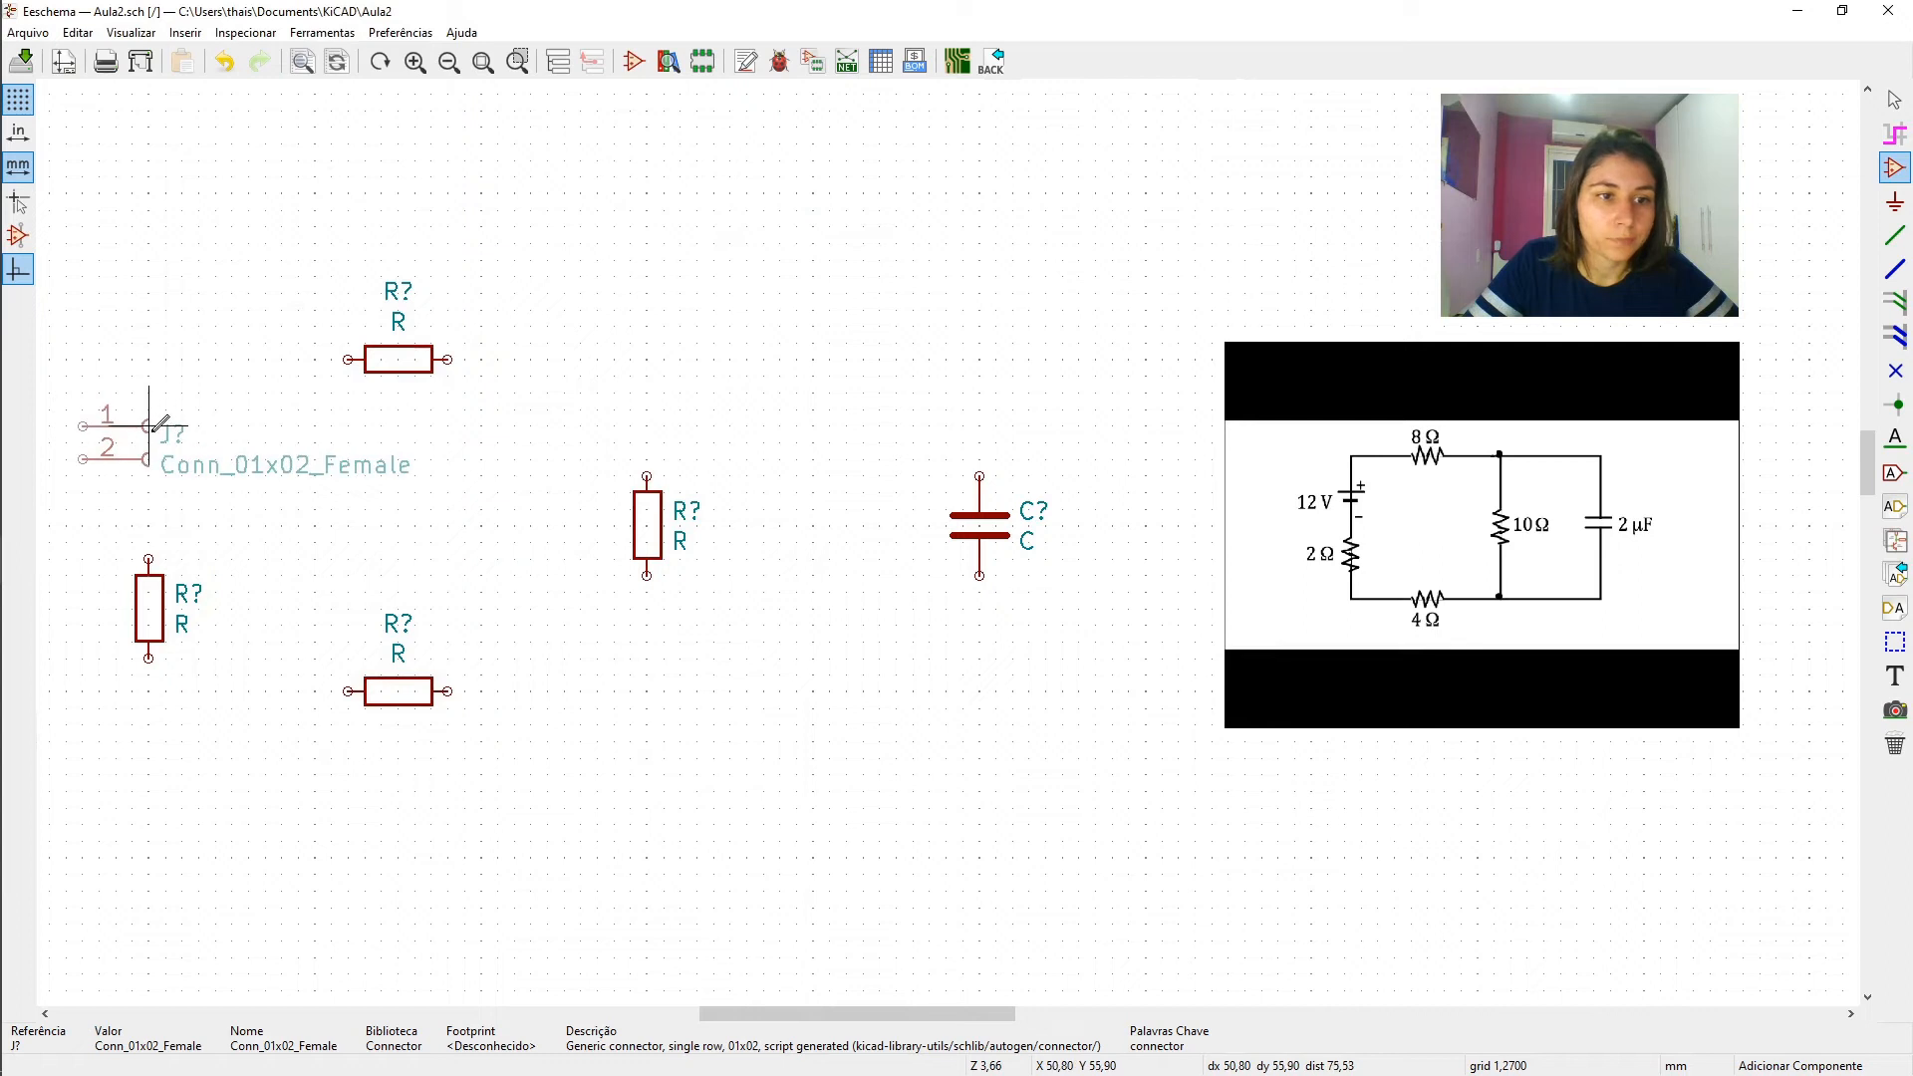
{"action": "left_click", "coordinate": [150, 426]}
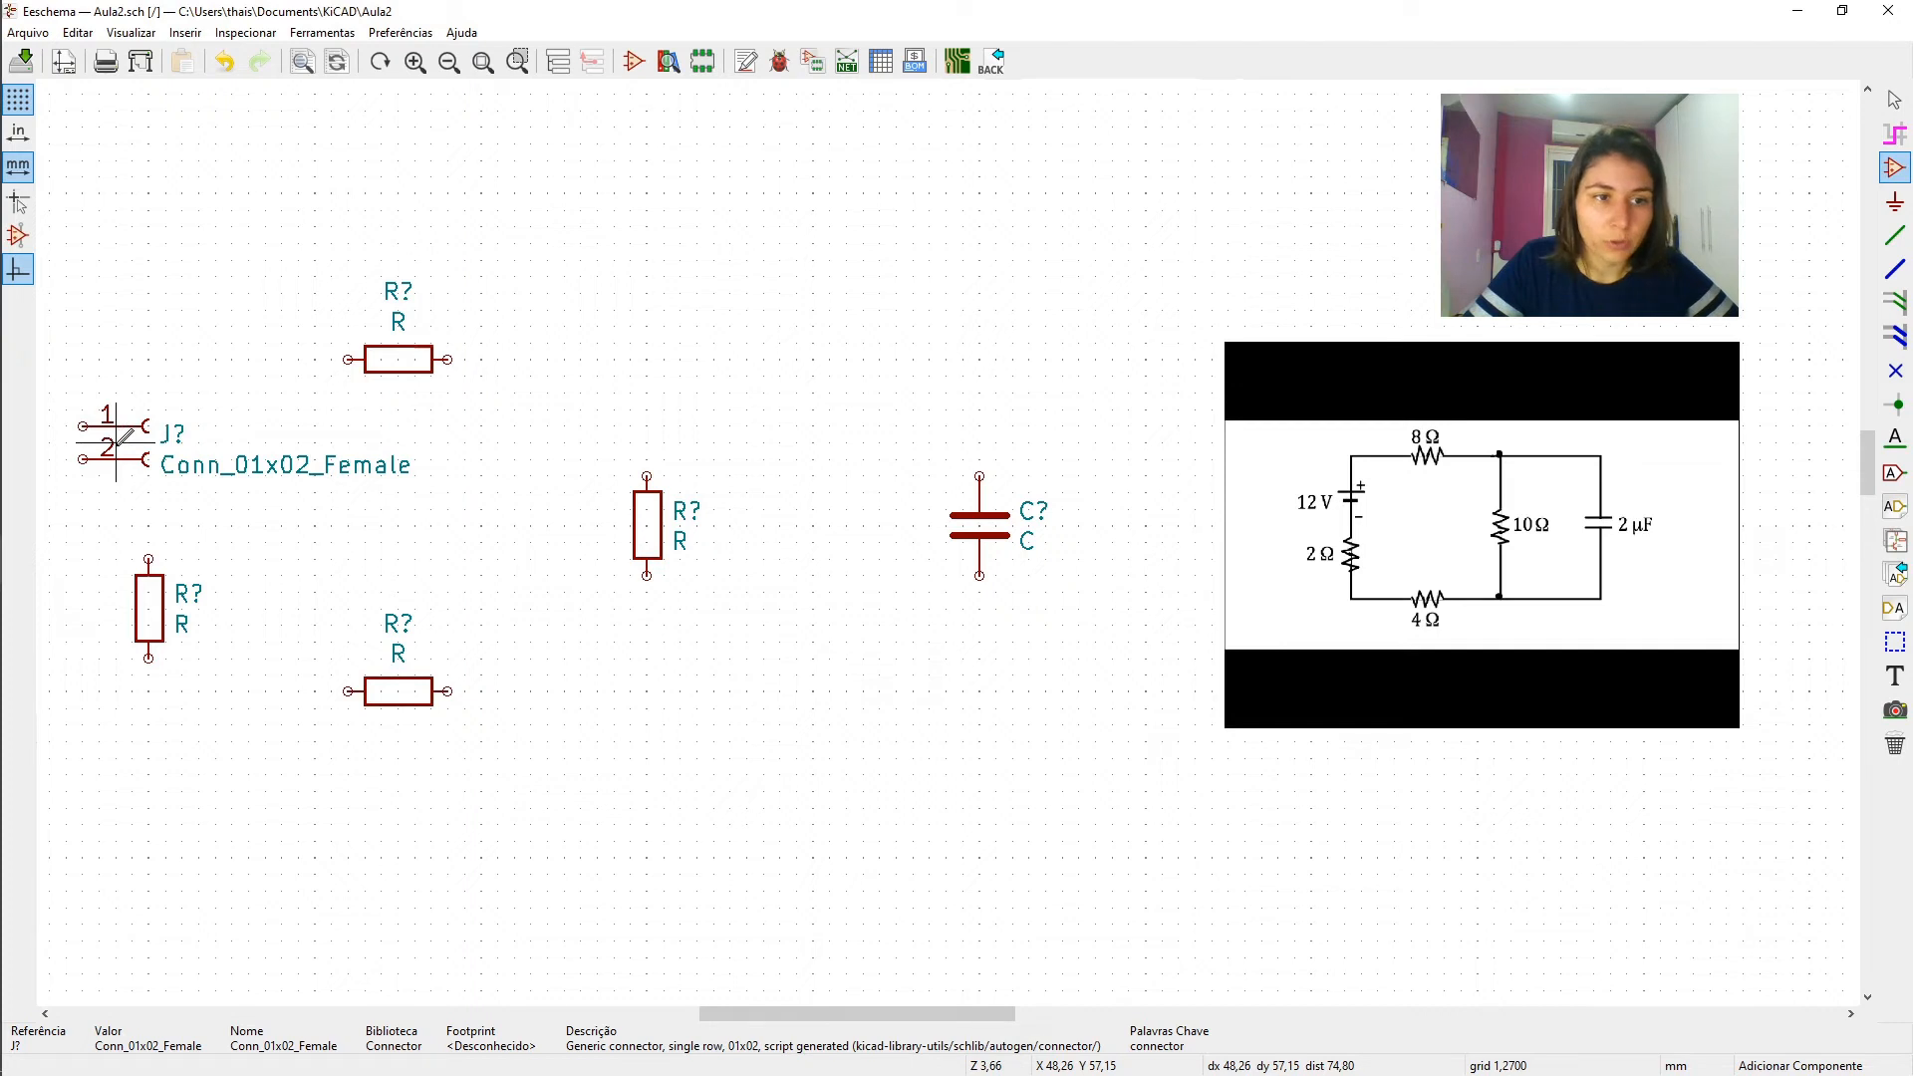
- Try flipping the two-pin connector vertically so that its pins swap order
{"action": "key", "text": "x"}
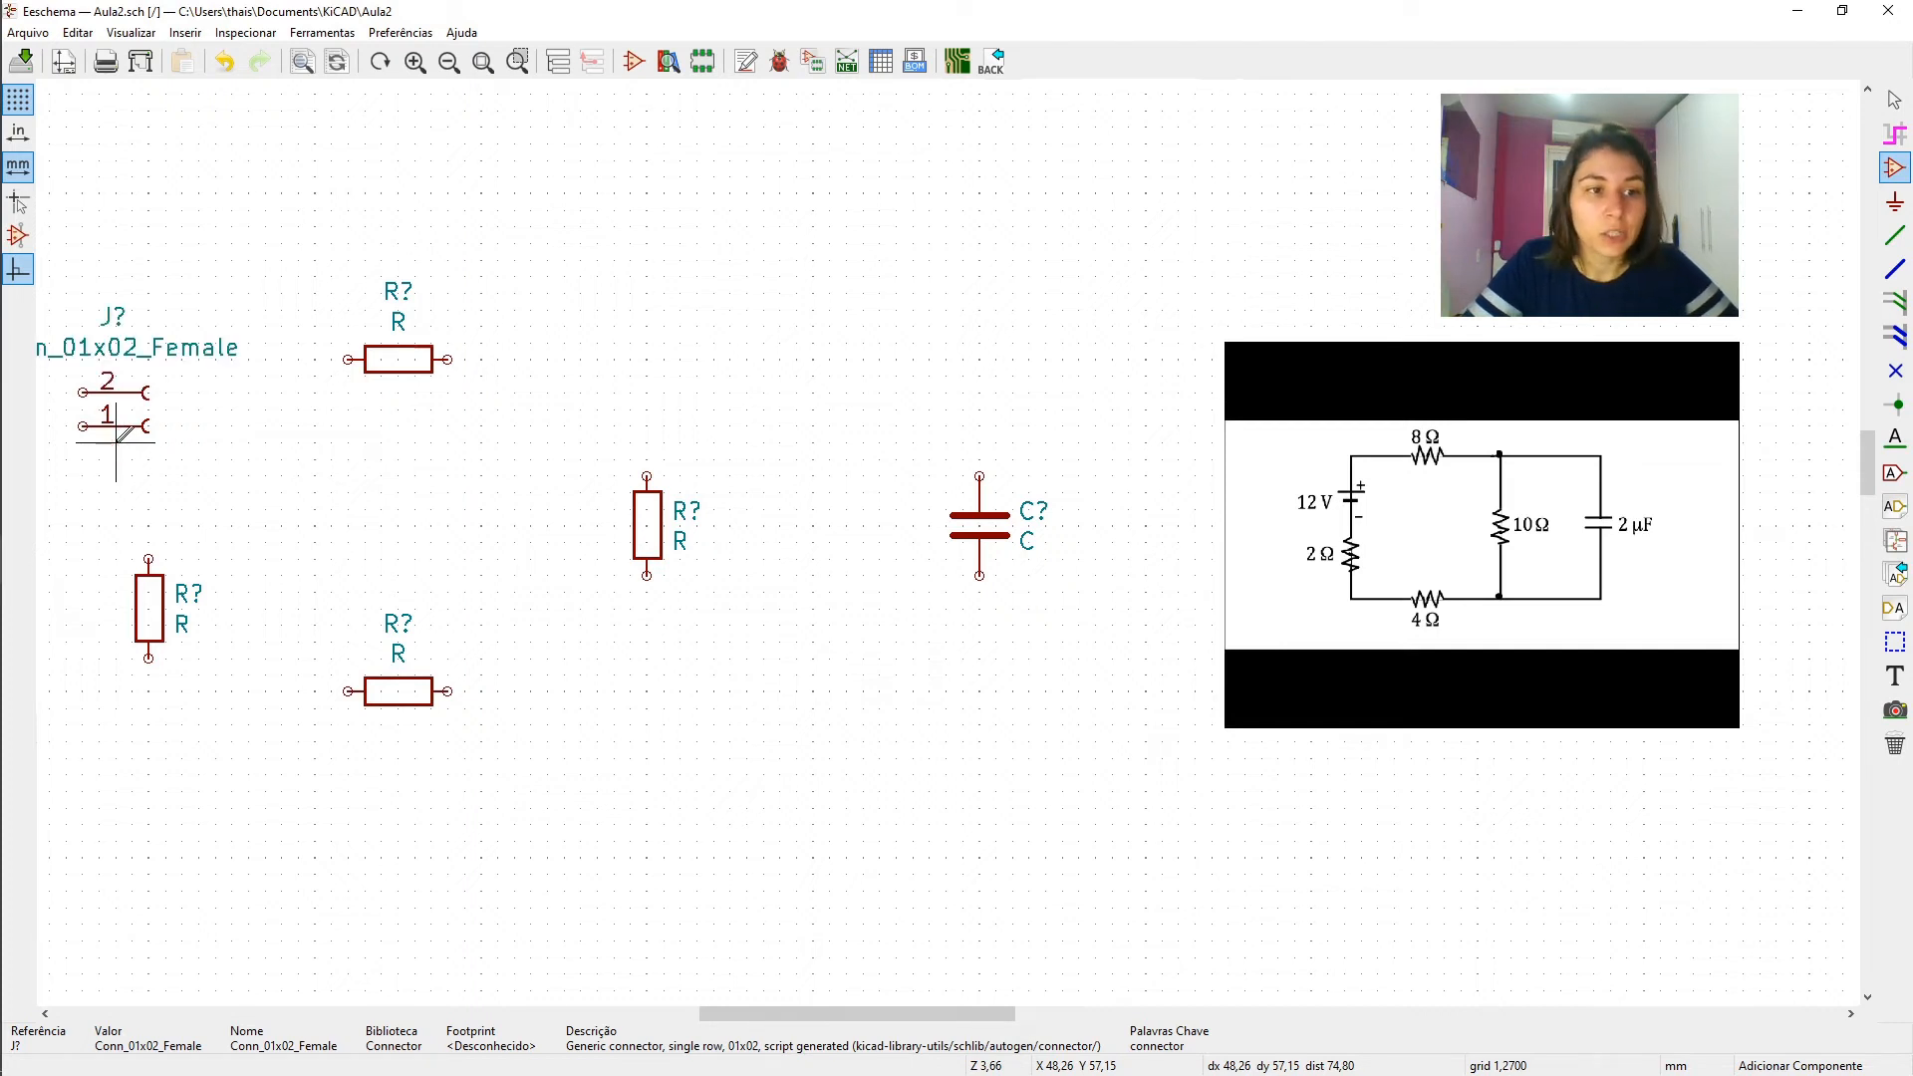
{"action": "left_click", "coordinate": [117, 443]}
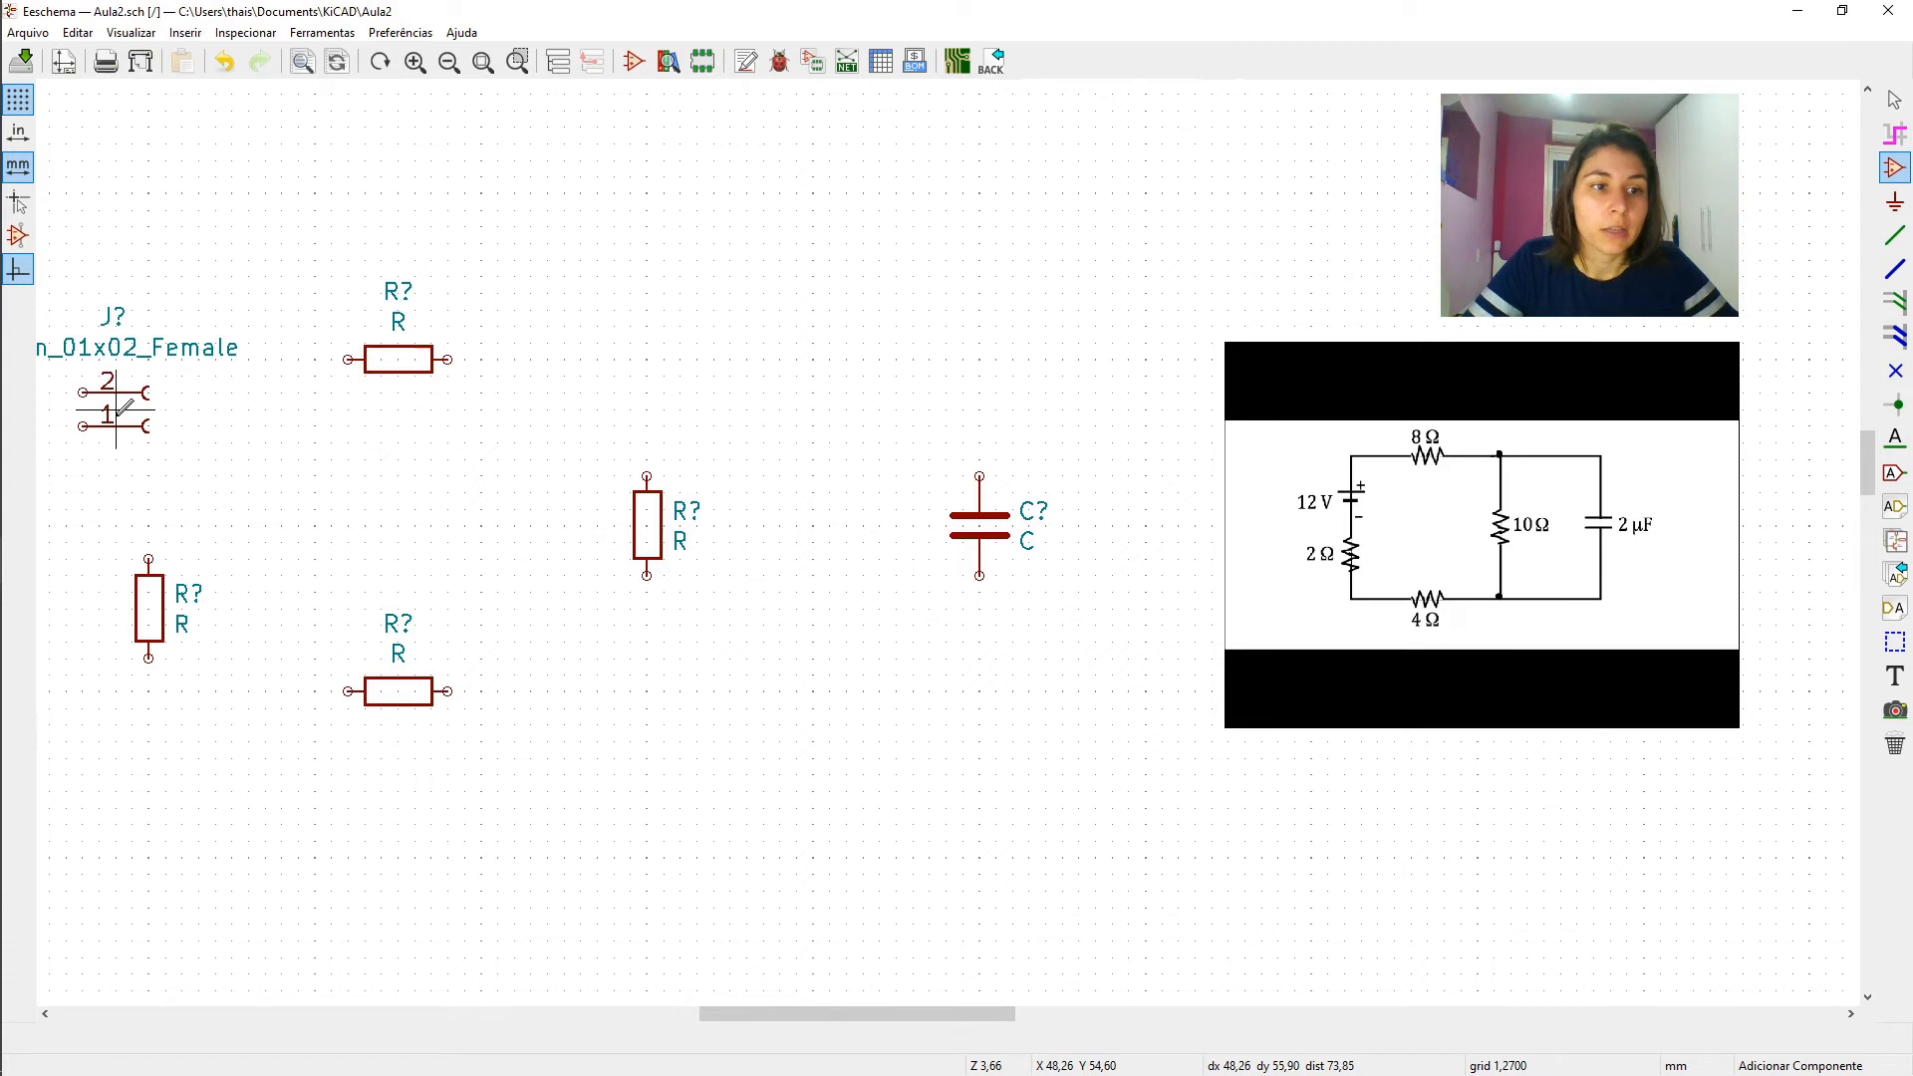
{"action": "key", "text": "x"}
{"action": "key", "text": "x"}
{"action": "key", "text": "x"}
{"action": "key", "text": "x"}
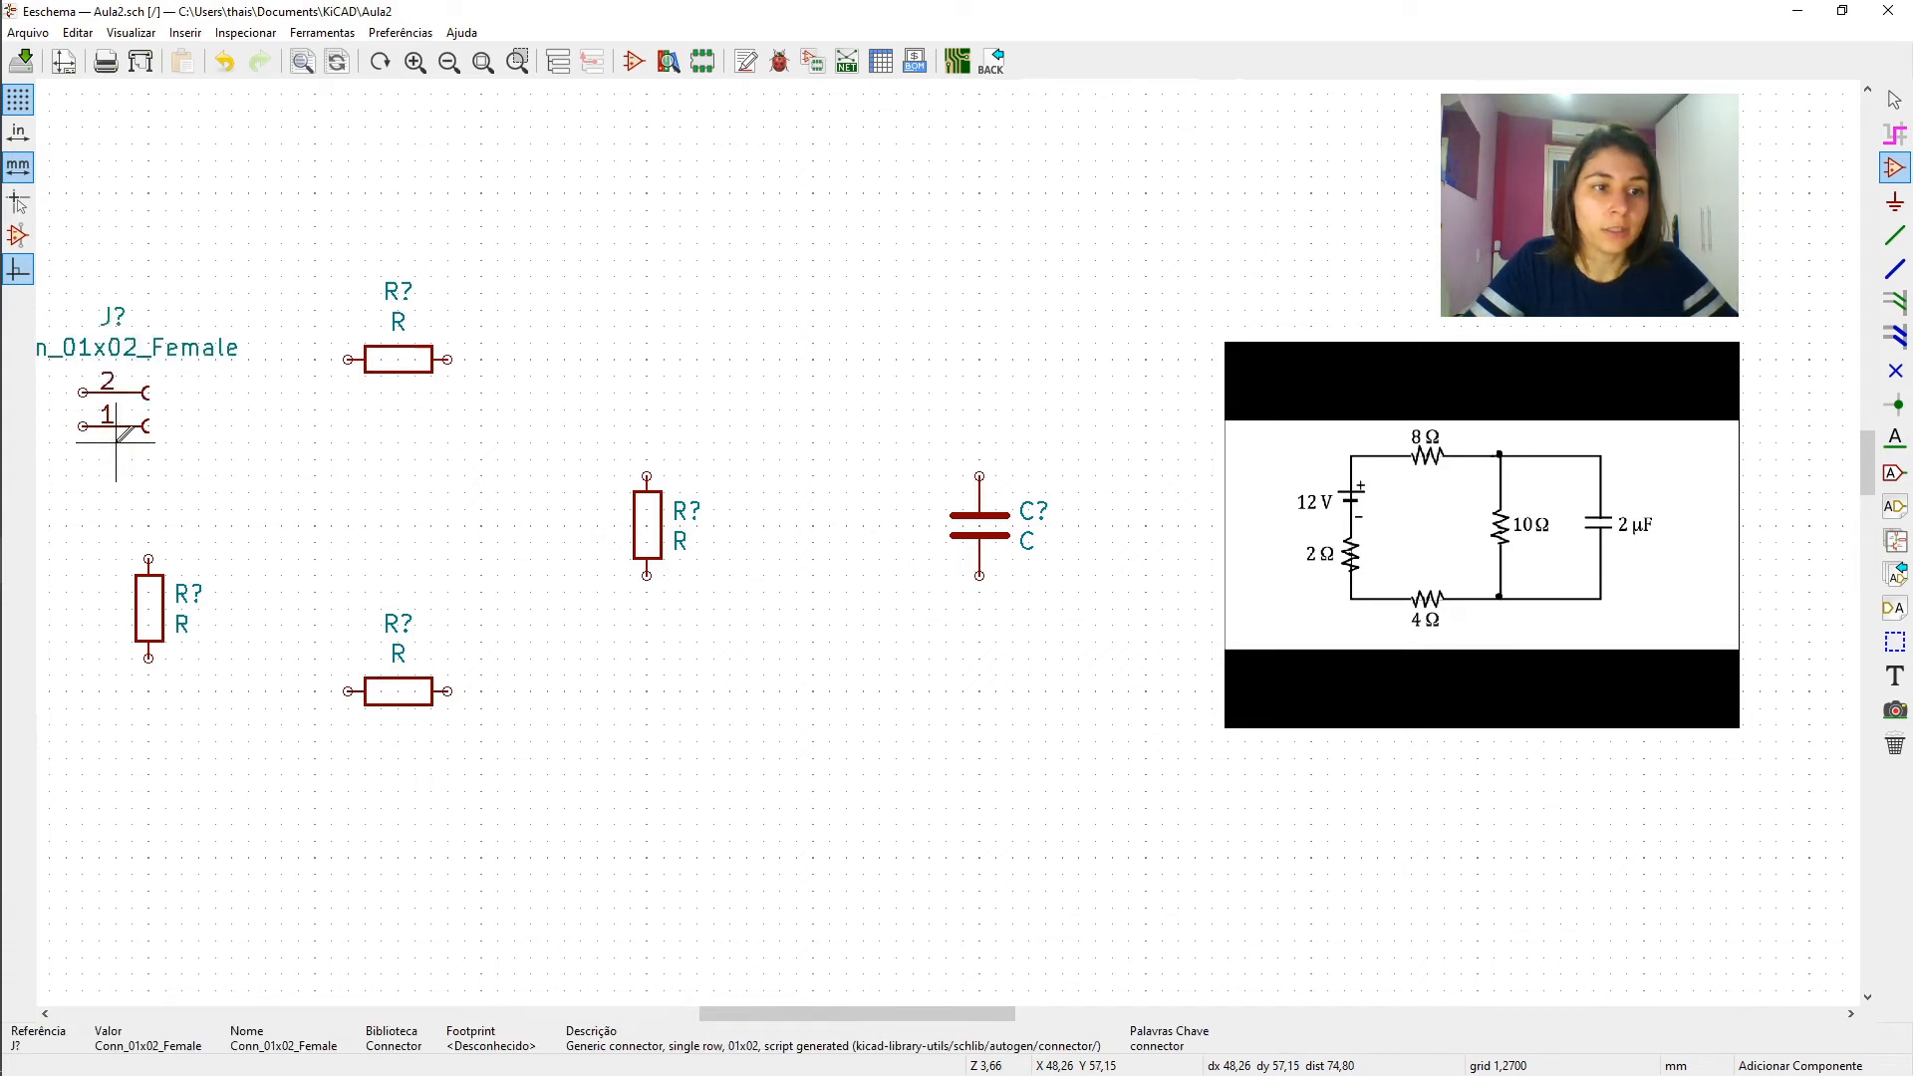
{"action": "key", "text": "x"}
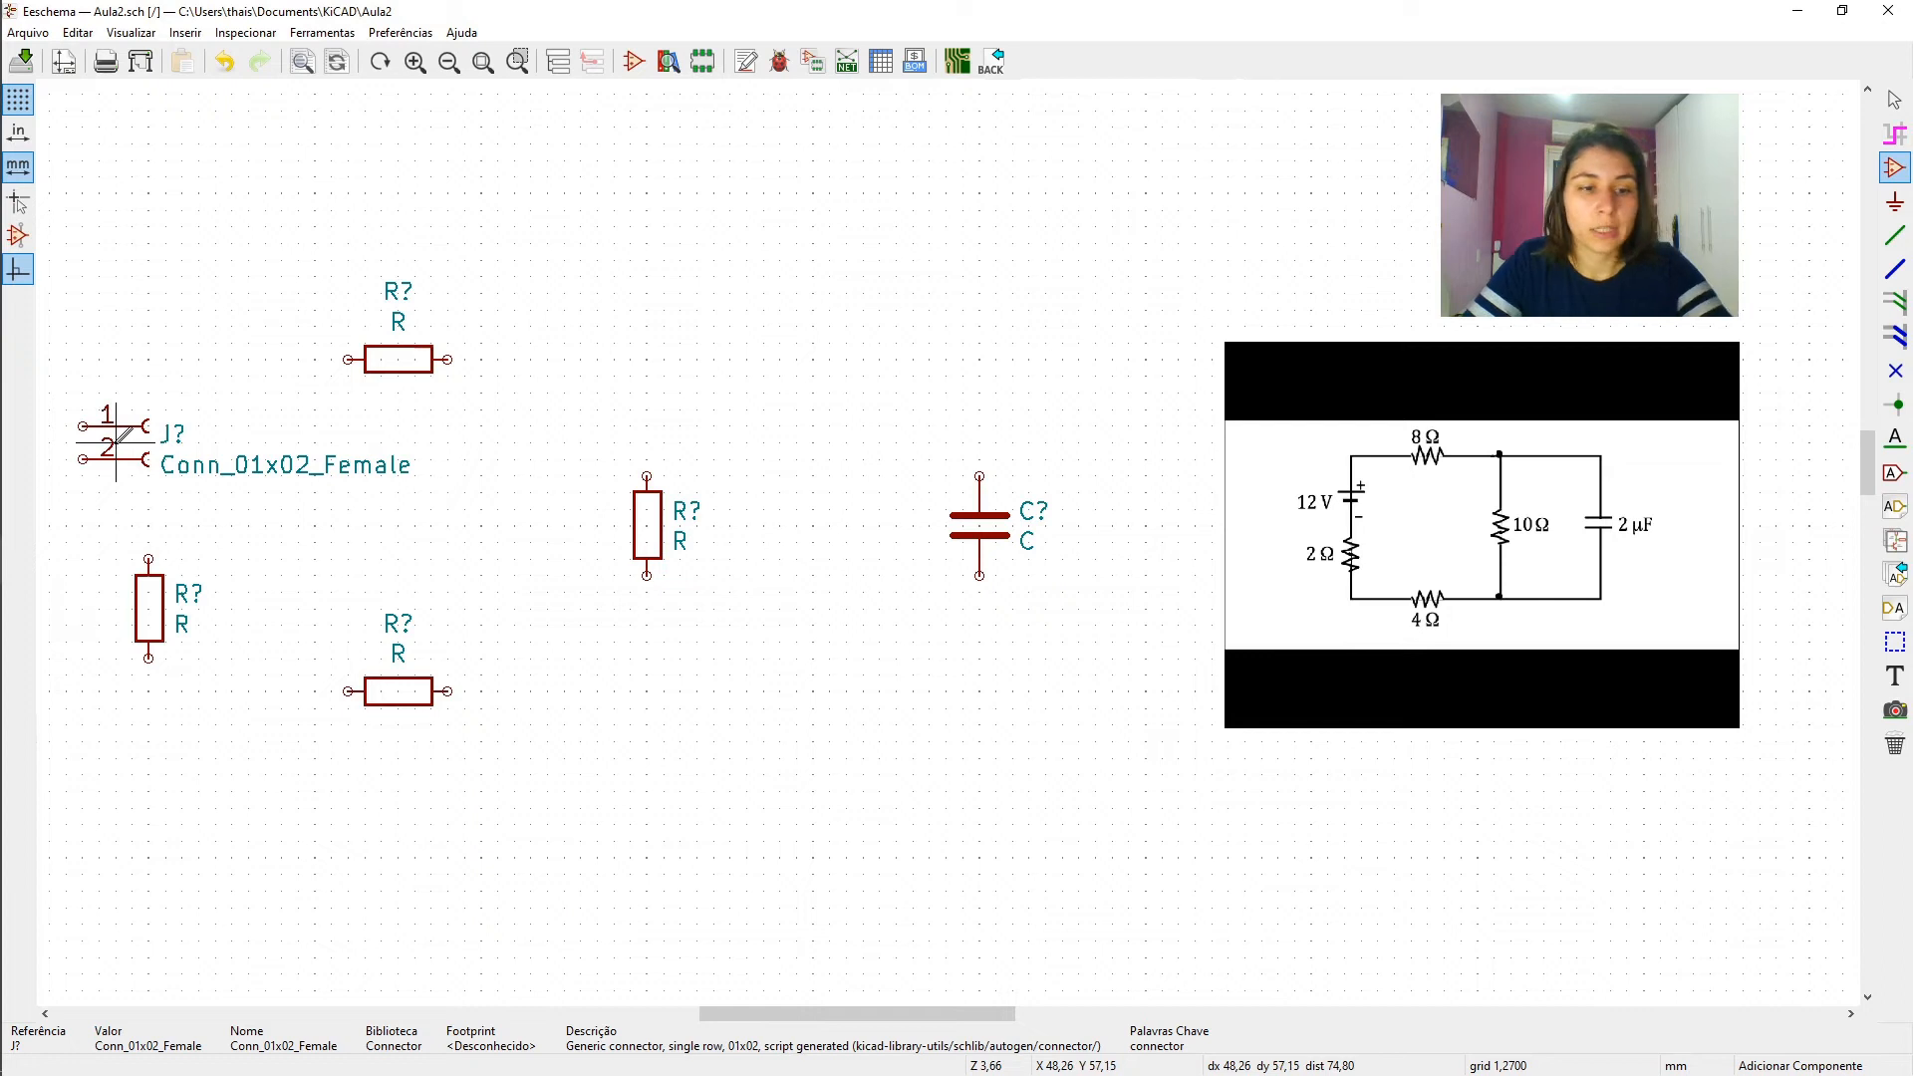
- Mirror the two-pin connector horizontally so its pins face right, and move it so they line up with the left vertical resistor
{"action": "key", "text": "y"}
{"action": "key", "text": "y"}
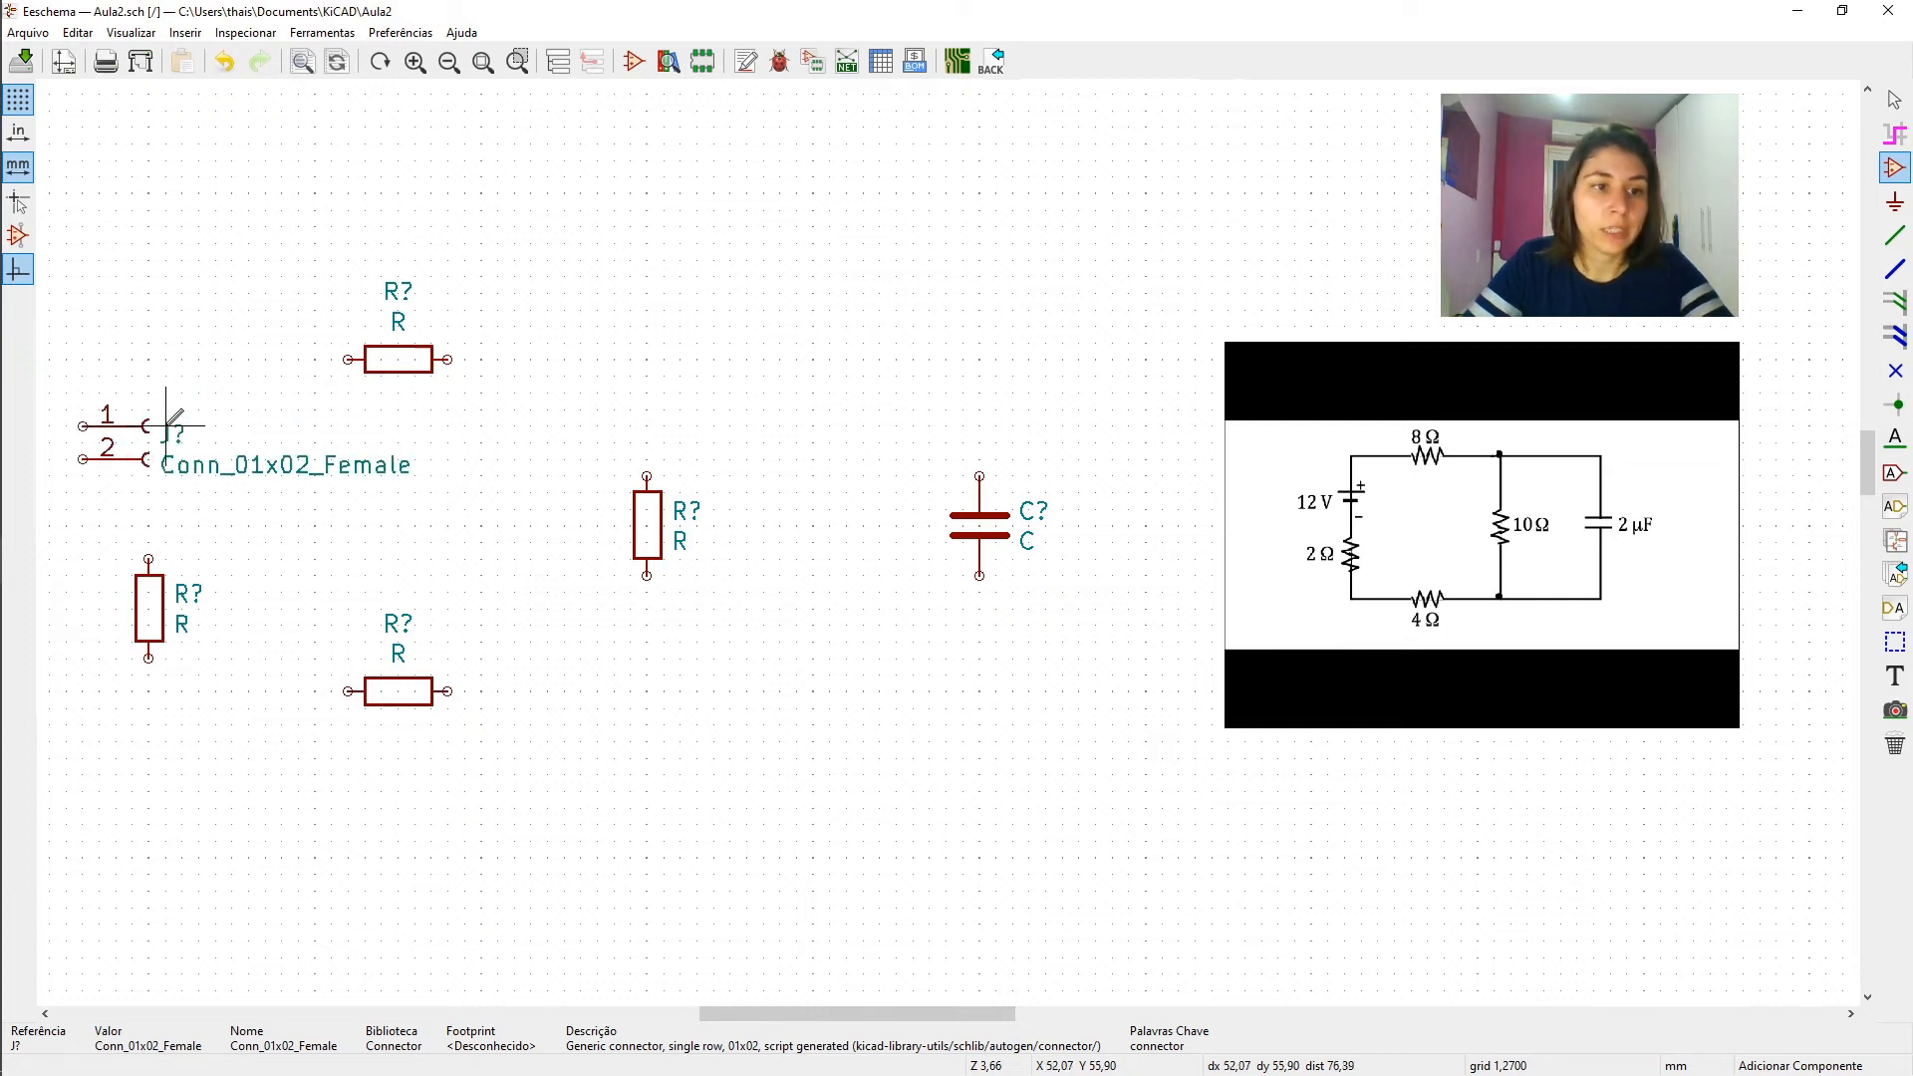
{"action": "key", "text": "y"}
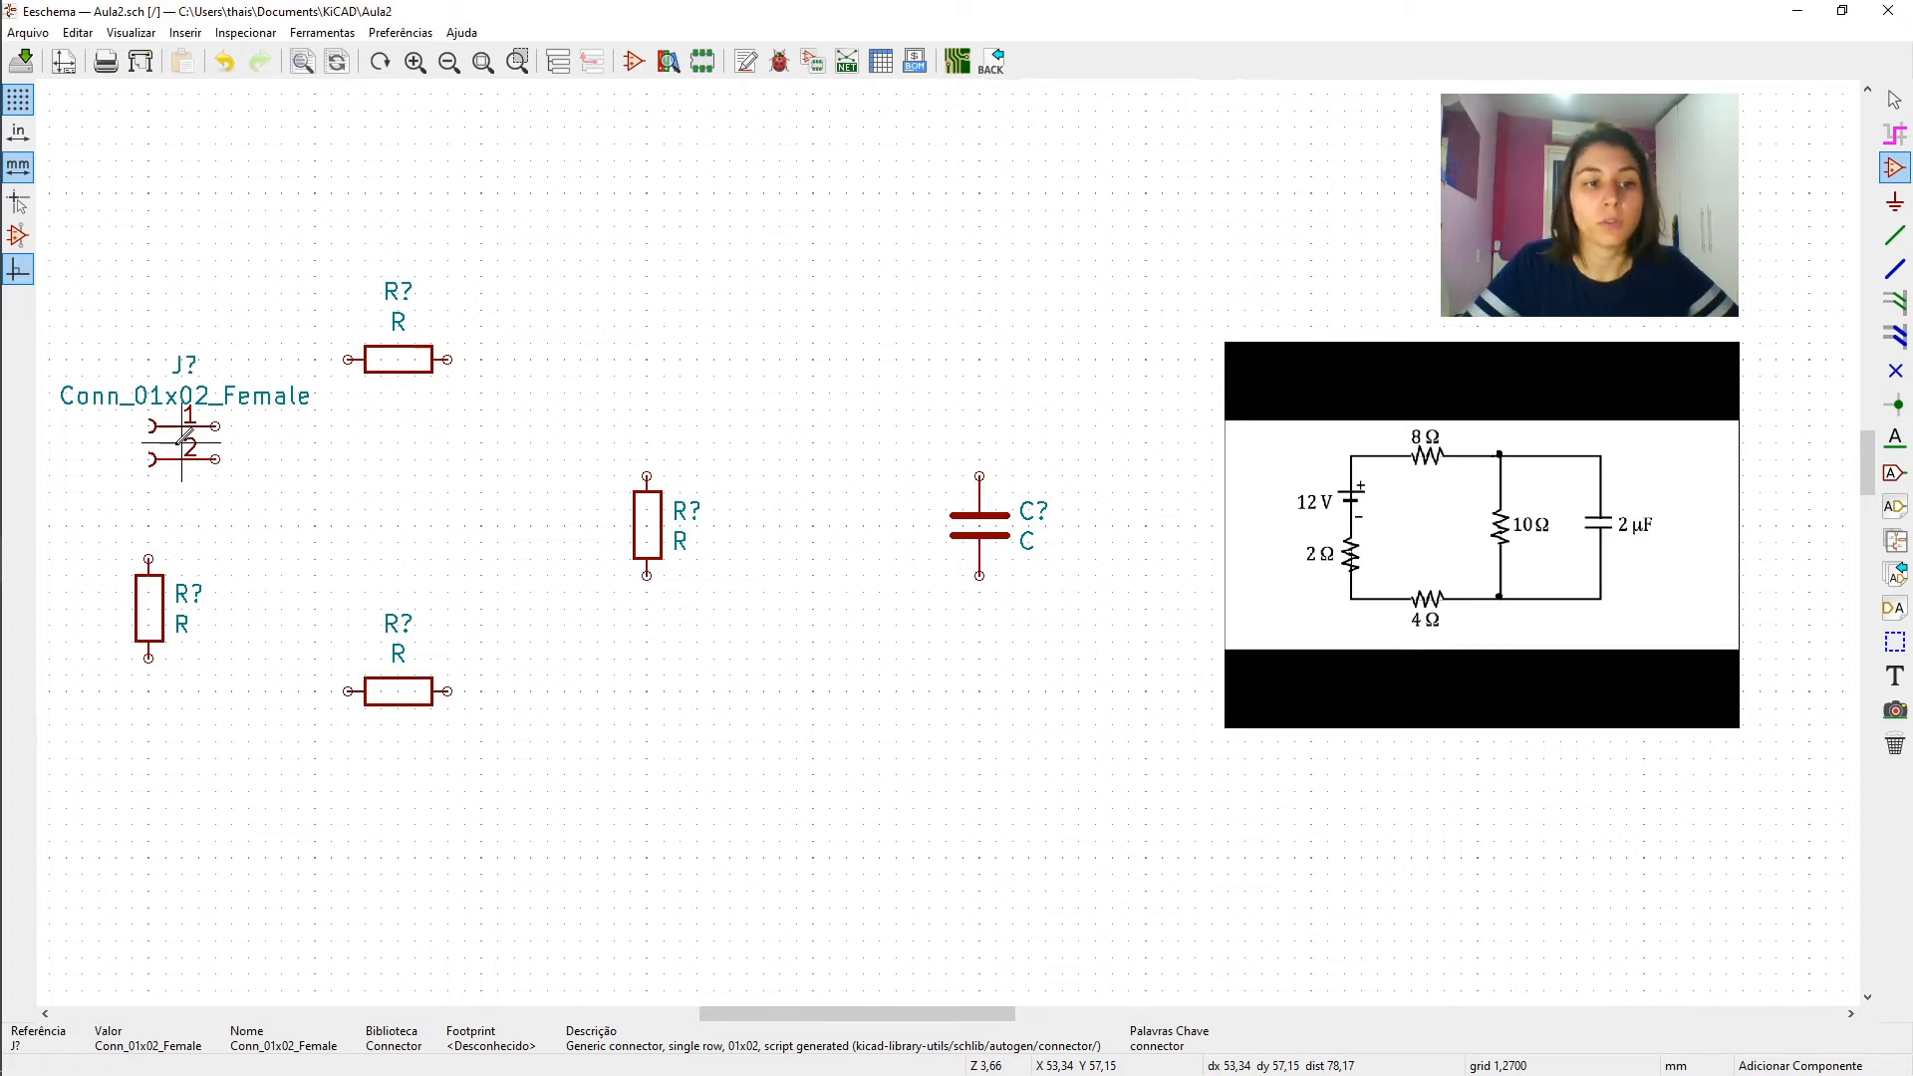
{"action": "key", "text": "m"}
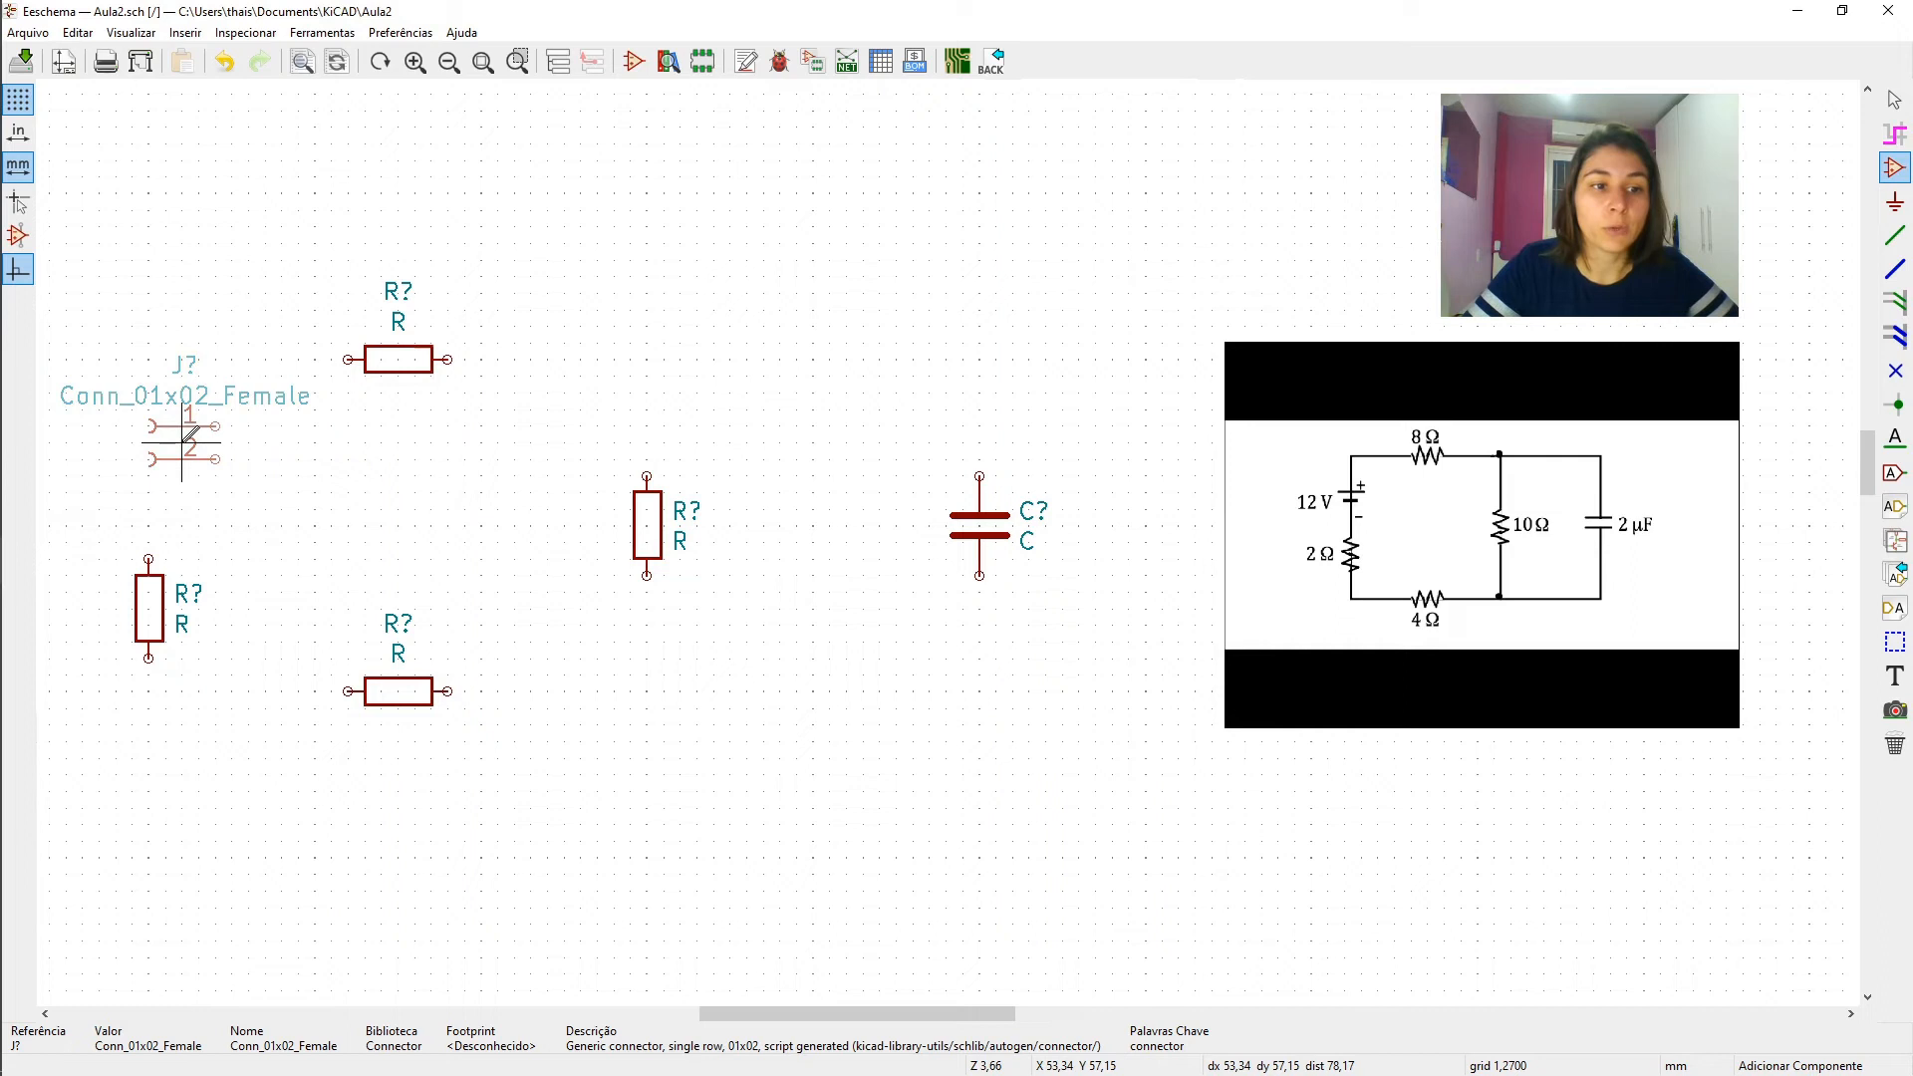
{"action": "left_click", "coordinate": [120, 445]}
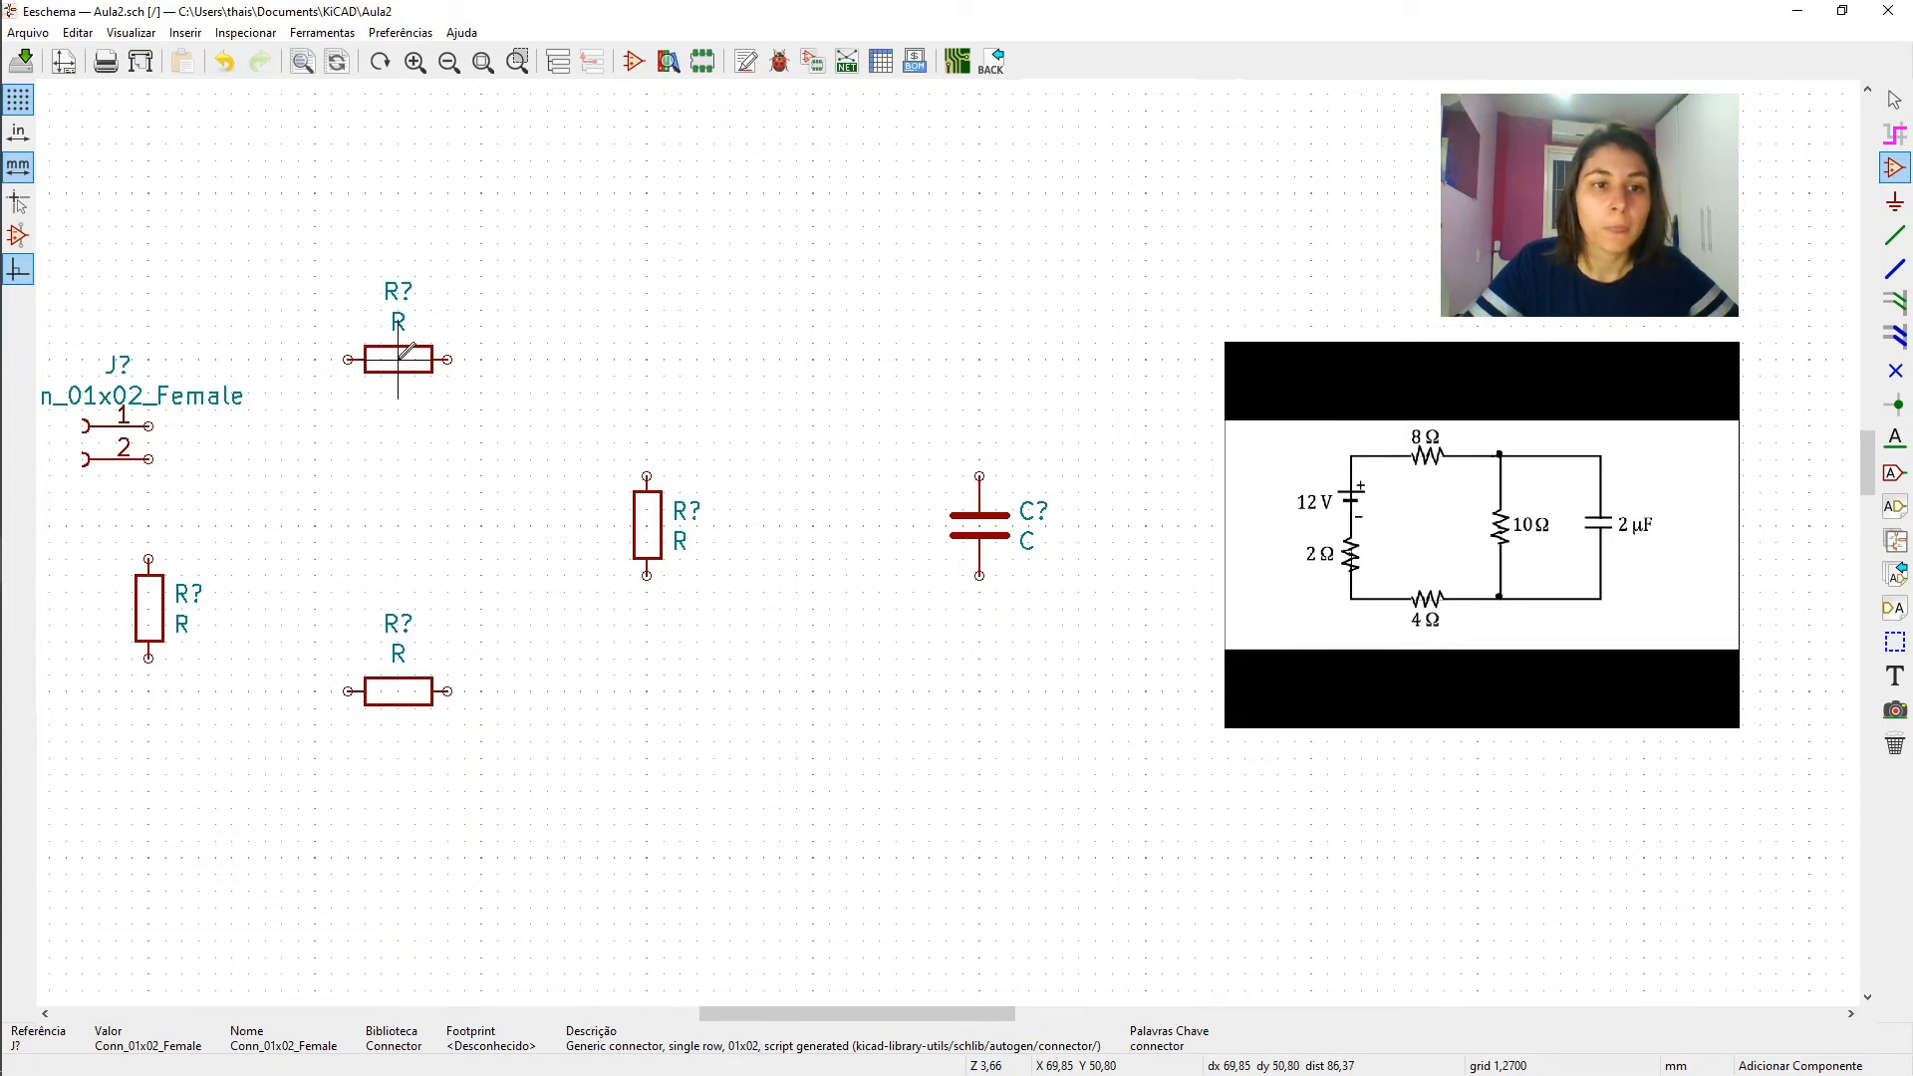
- Try moving the upper horizontal resistor and mirroring the capacitor horizontally
{"action": "key", "text": "m"}
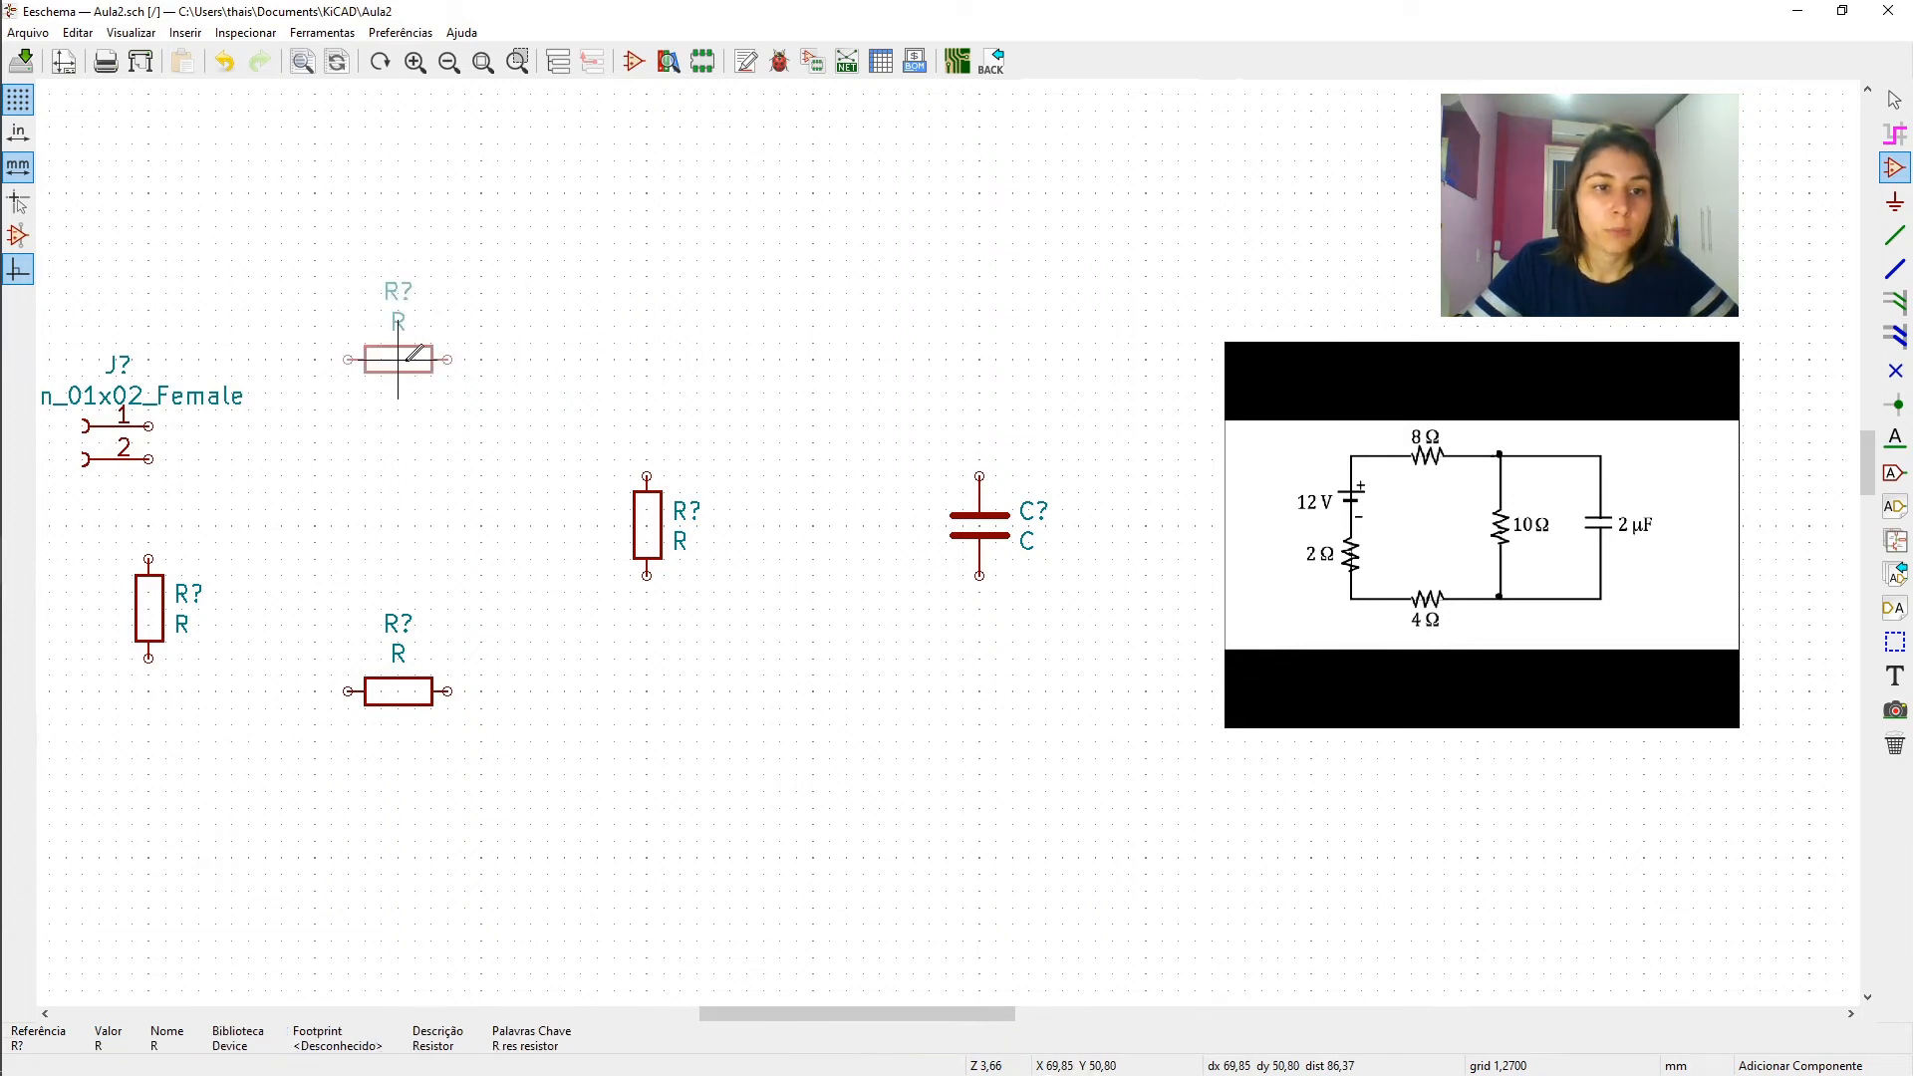
{"action": "left_click", "coordinate": [398, 359]}
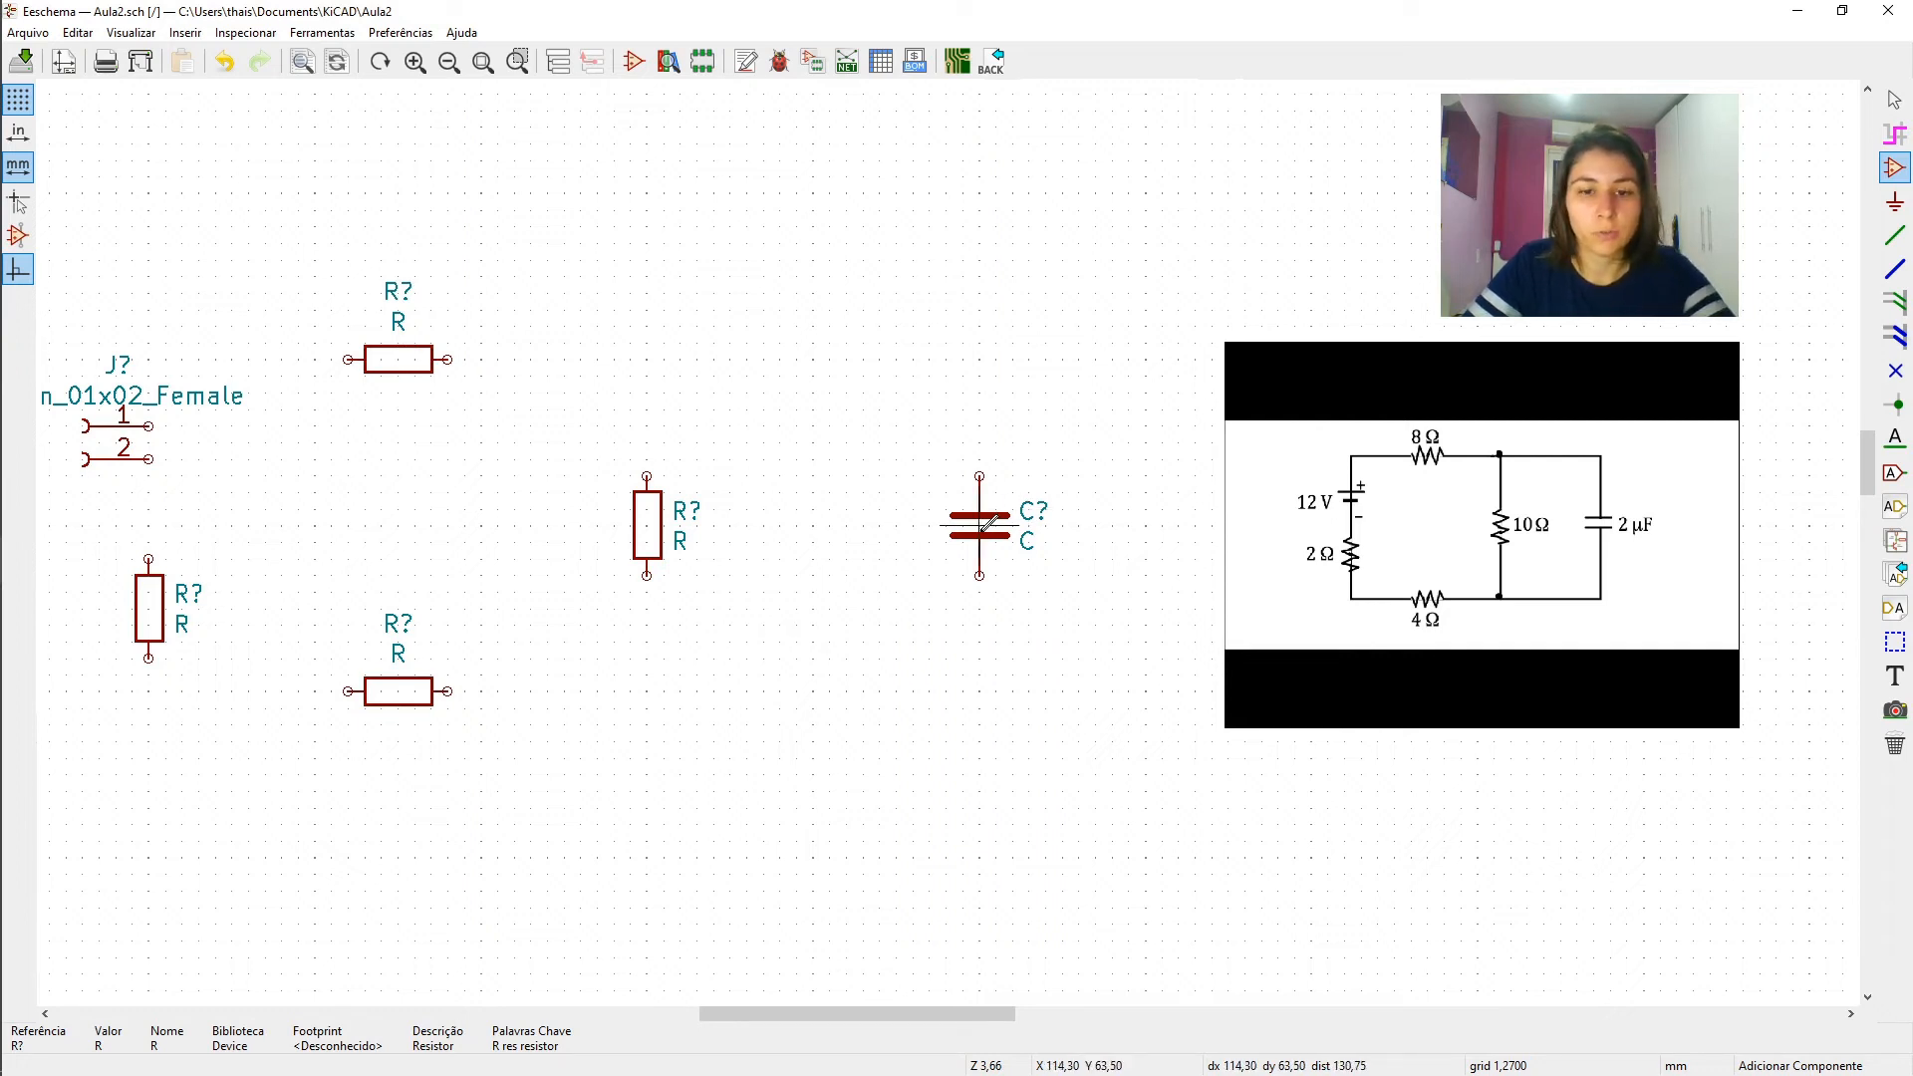
{"action": "key", "text": "m"}
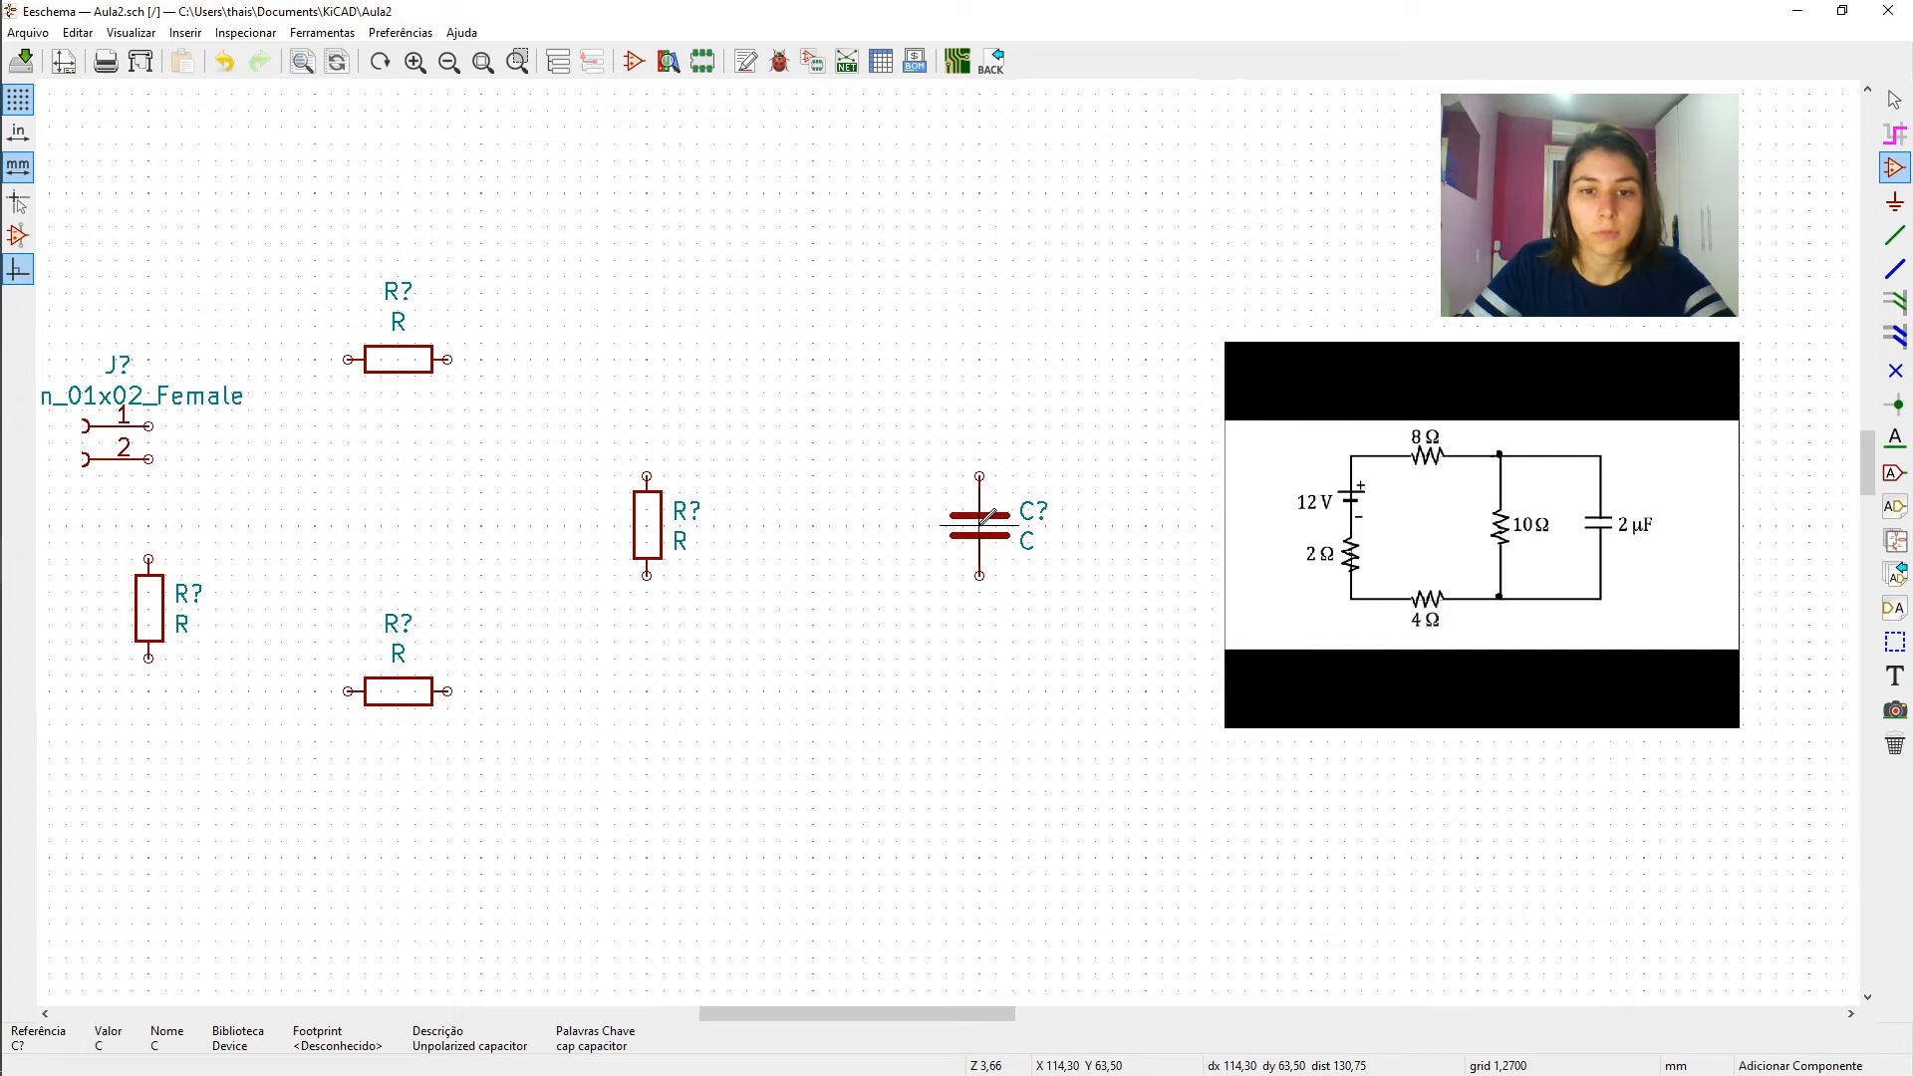
{"action": "key", "text": "y"}
{"action": "key", "text": "y"}
{"action": "key", "text": "y"}
{"action": "key", "text": "y"}
{"action": "key", "text": "y"}
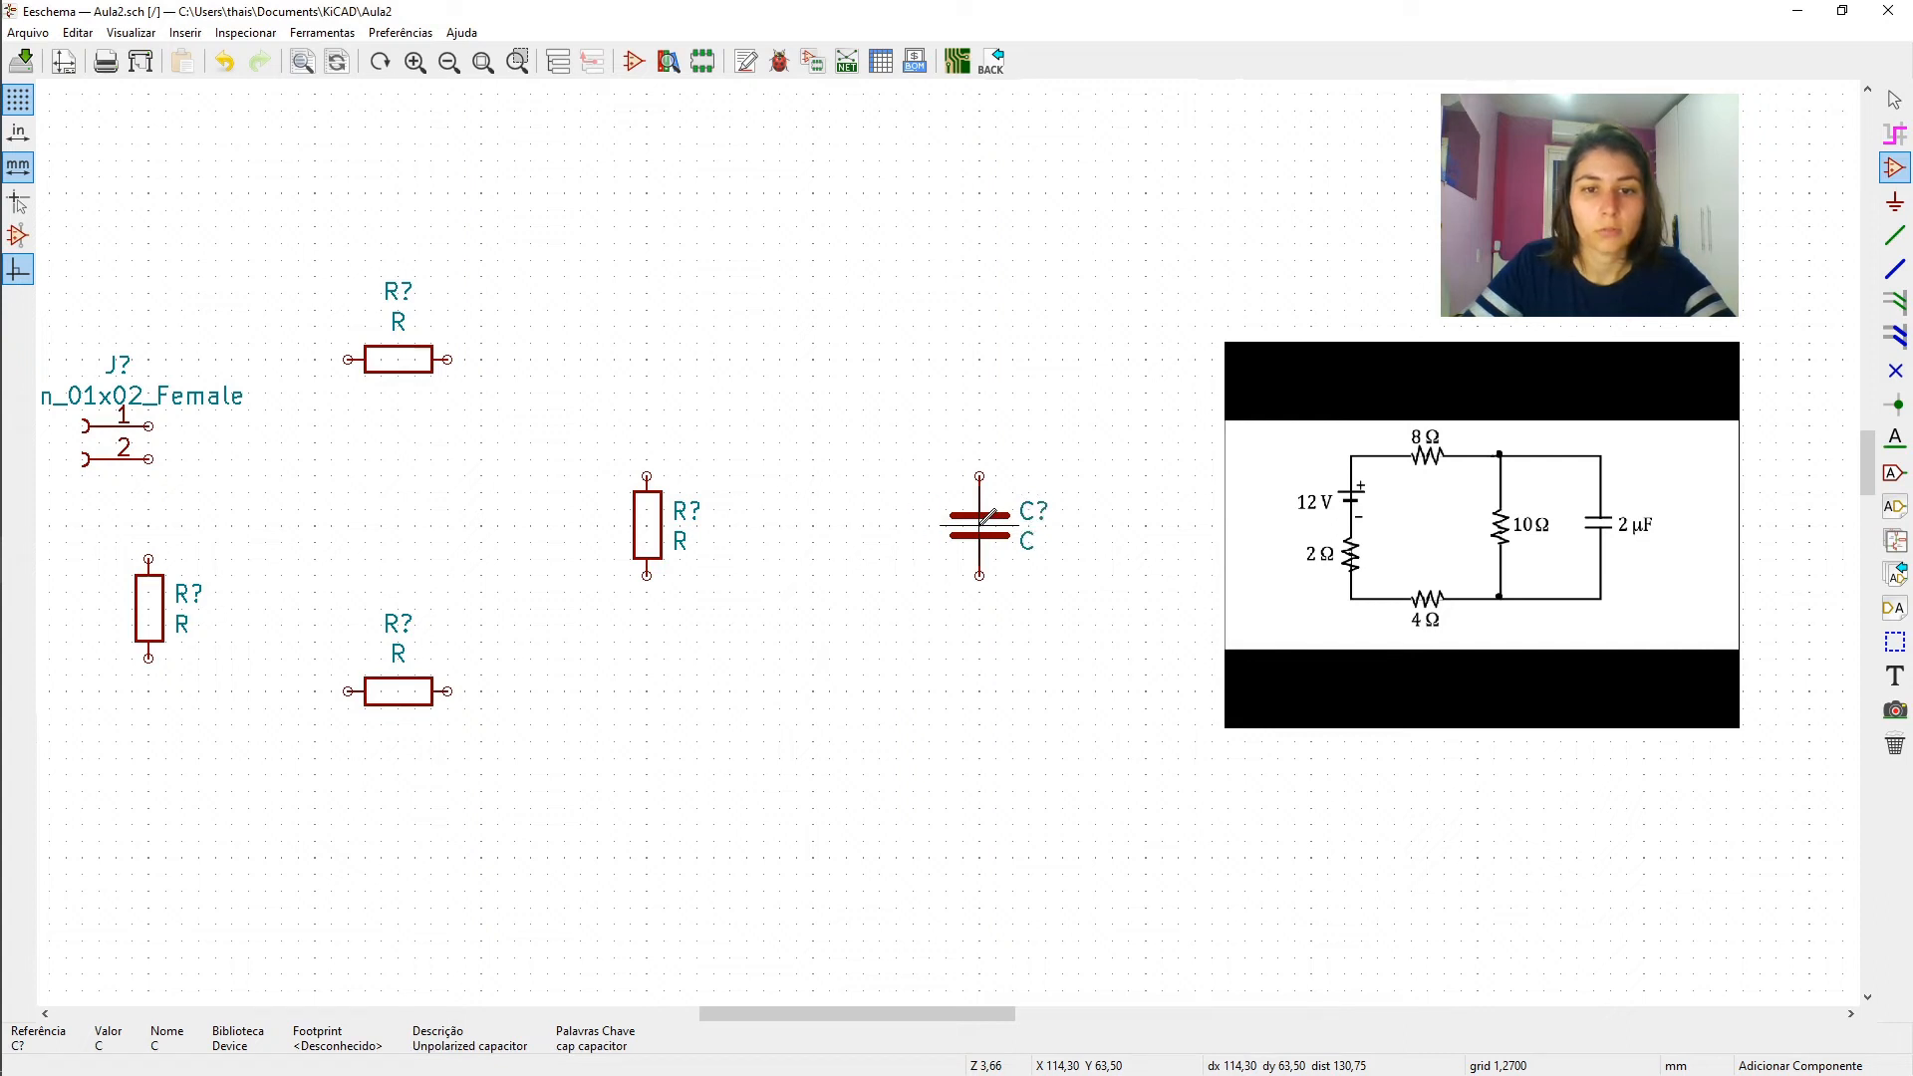
{"action": "key", "text": "y"}
{"action": "key", "text": "y"}
{"action": "key", "text": "y"}
{"action": "key", "text": "y"}
{"action": "key", "text": "y"}
{"action": "left_click", "coordinate": [980, 525]}
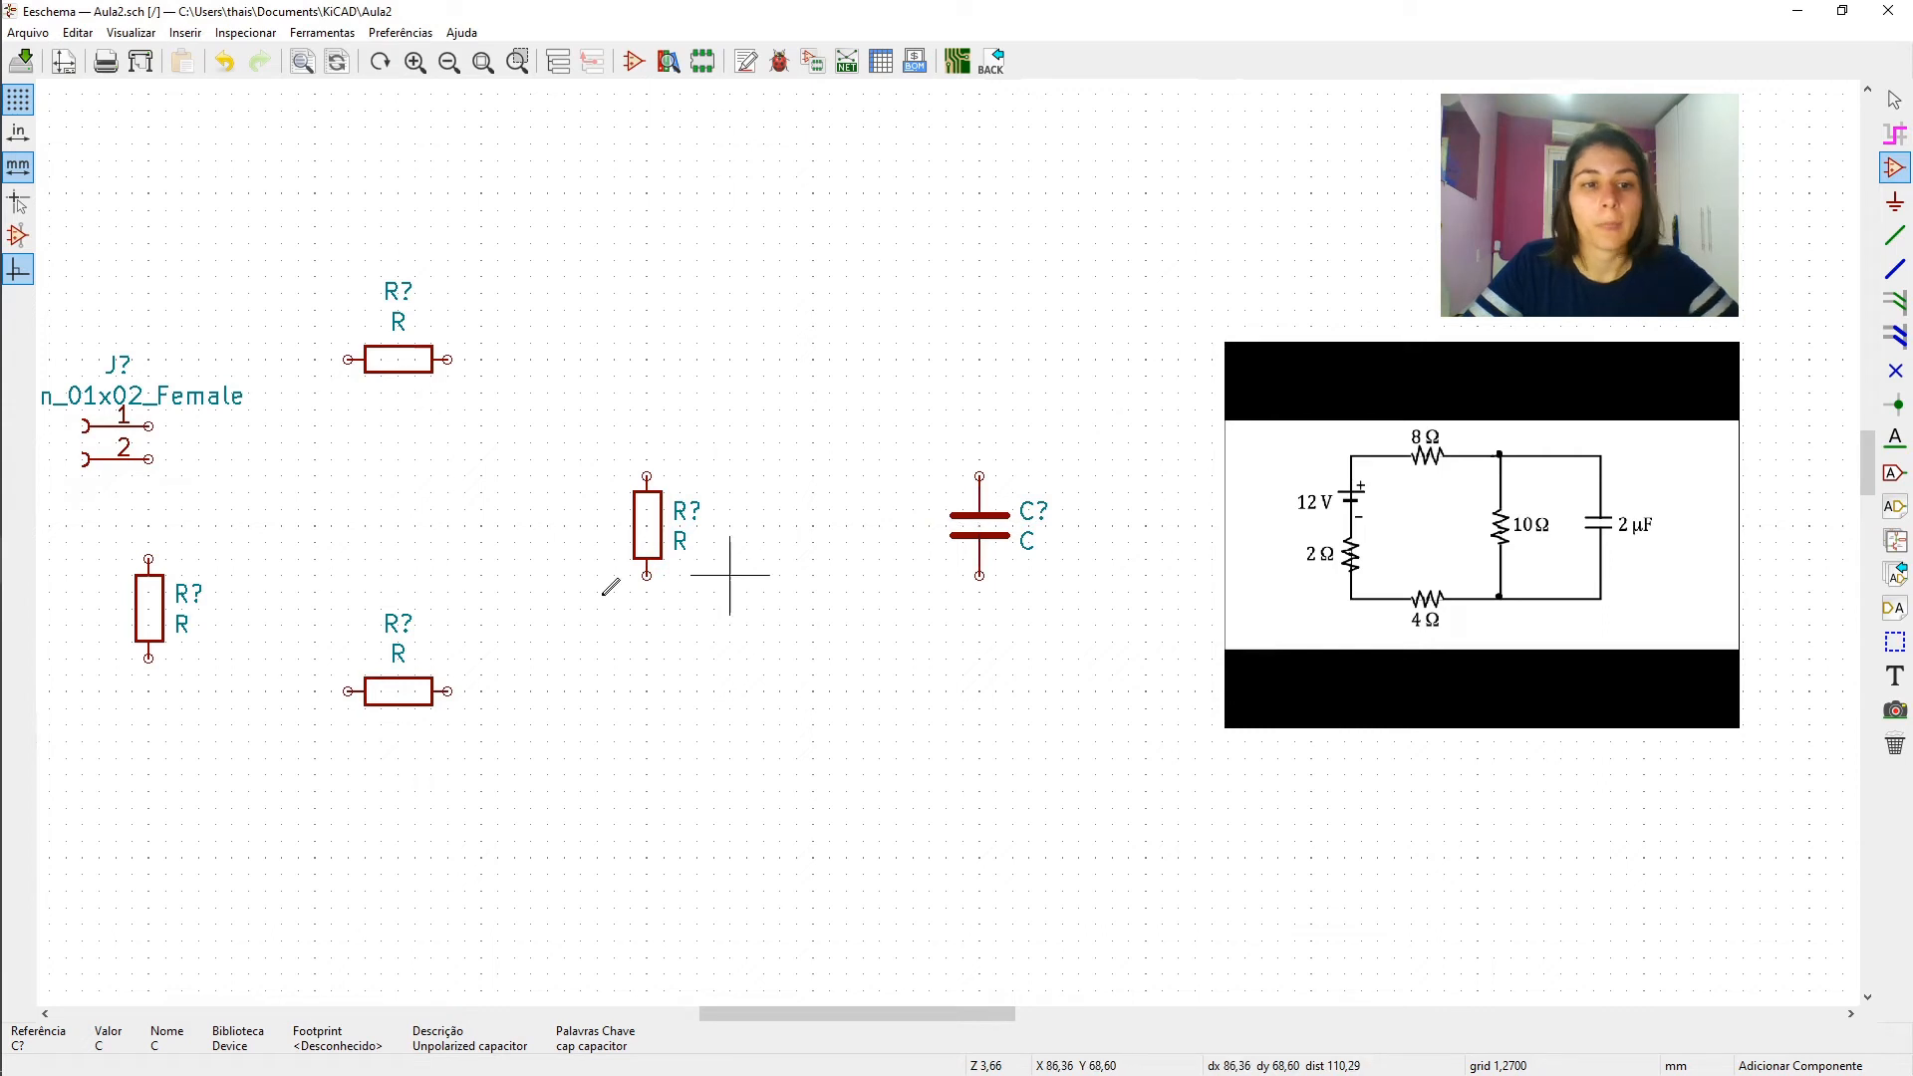
{"action": "left_click", "coordinate": [564, 758]}
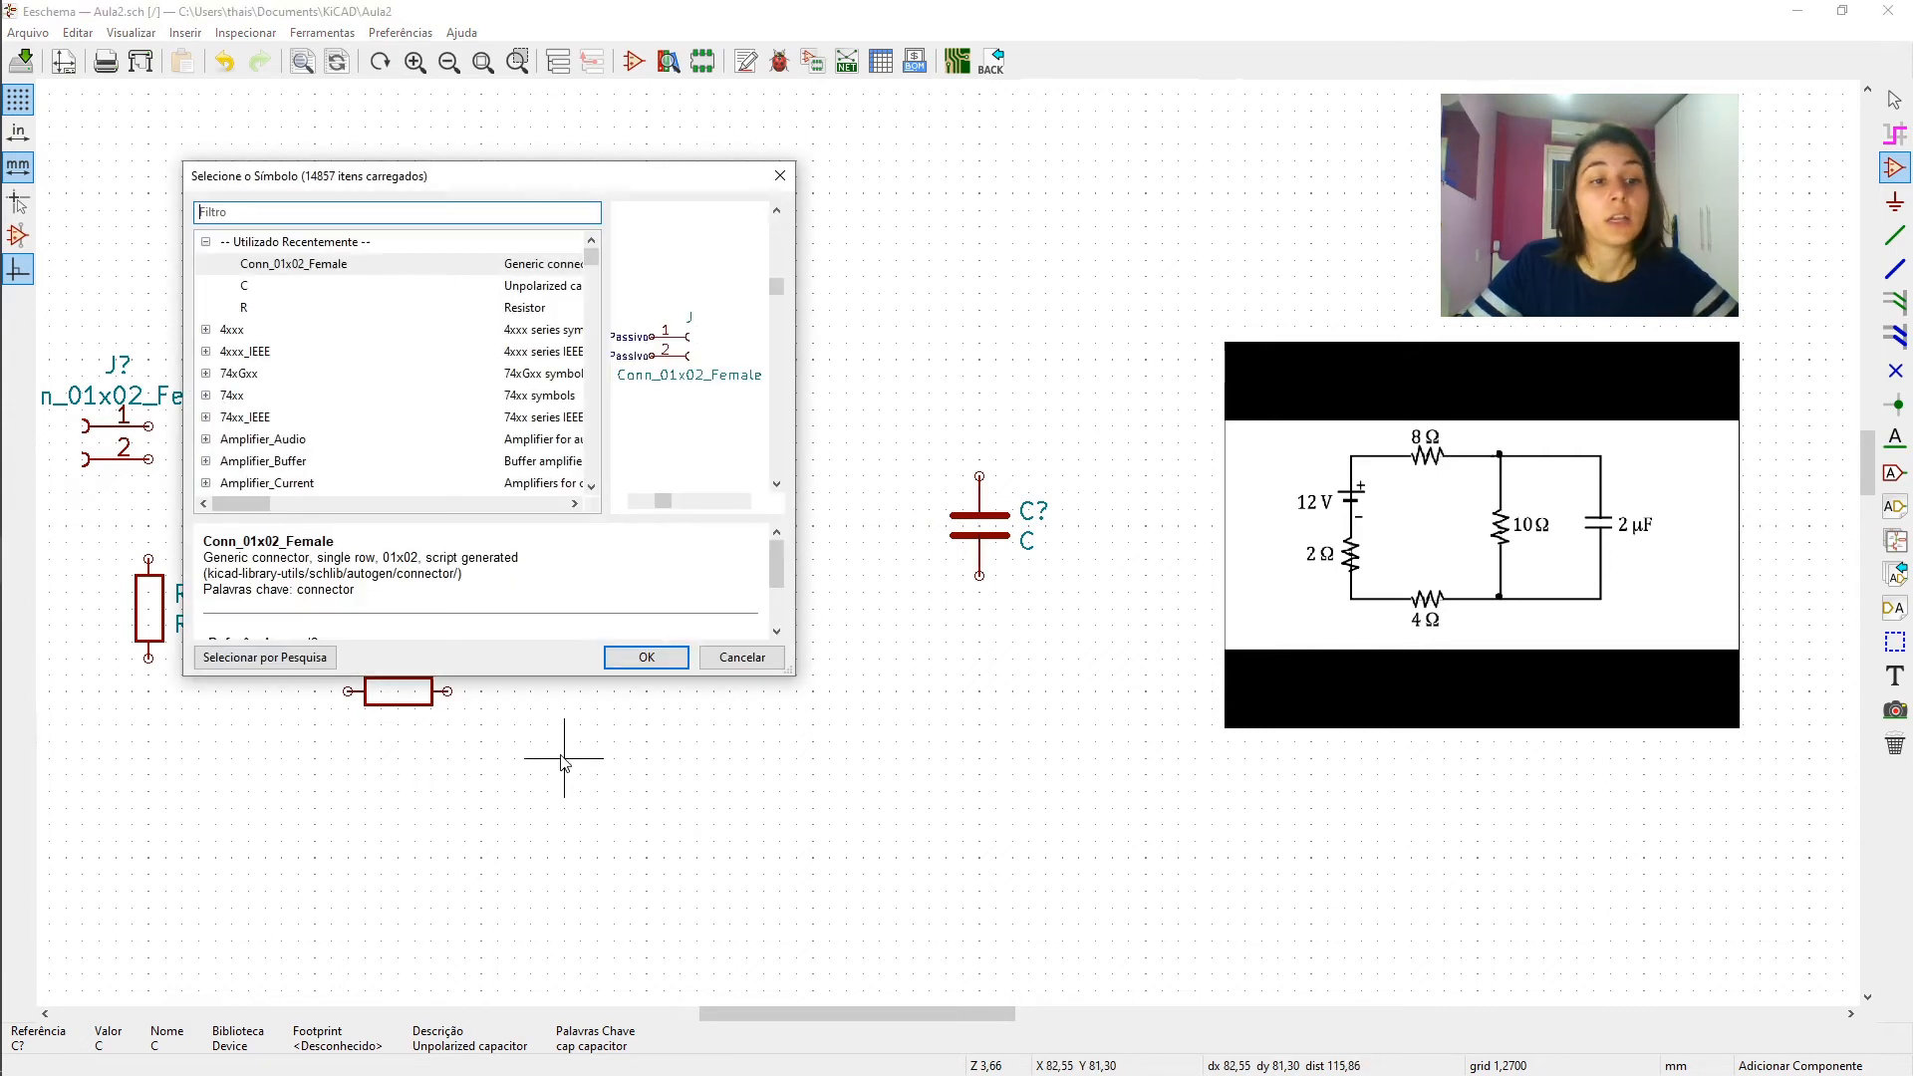
{"action": "left_click", "coordinate": [743, 656]}
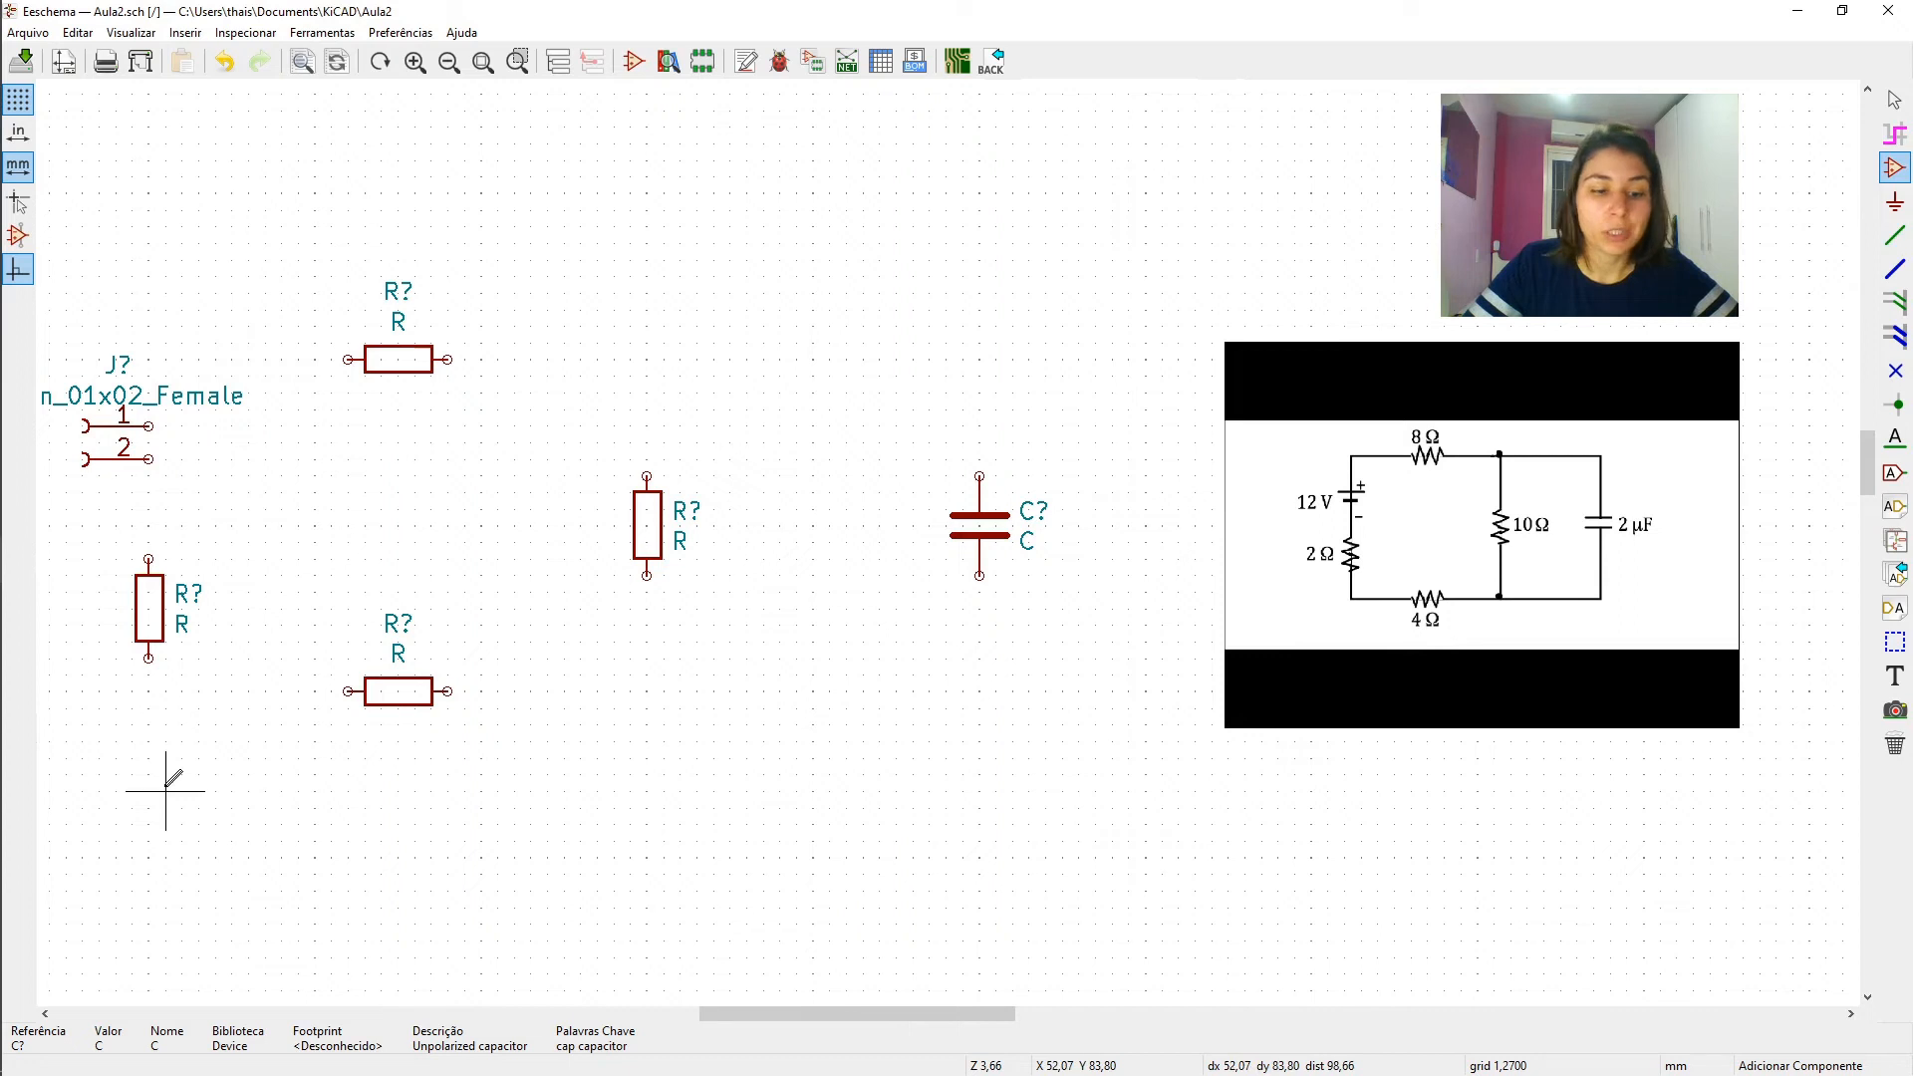
- Wire the lower pin of the left vertical resistor to the left pin of the lower horizontal resistor
{"action": "key", "text": "w"}
{"action": "left_click", "coordinate": [149, 658]}
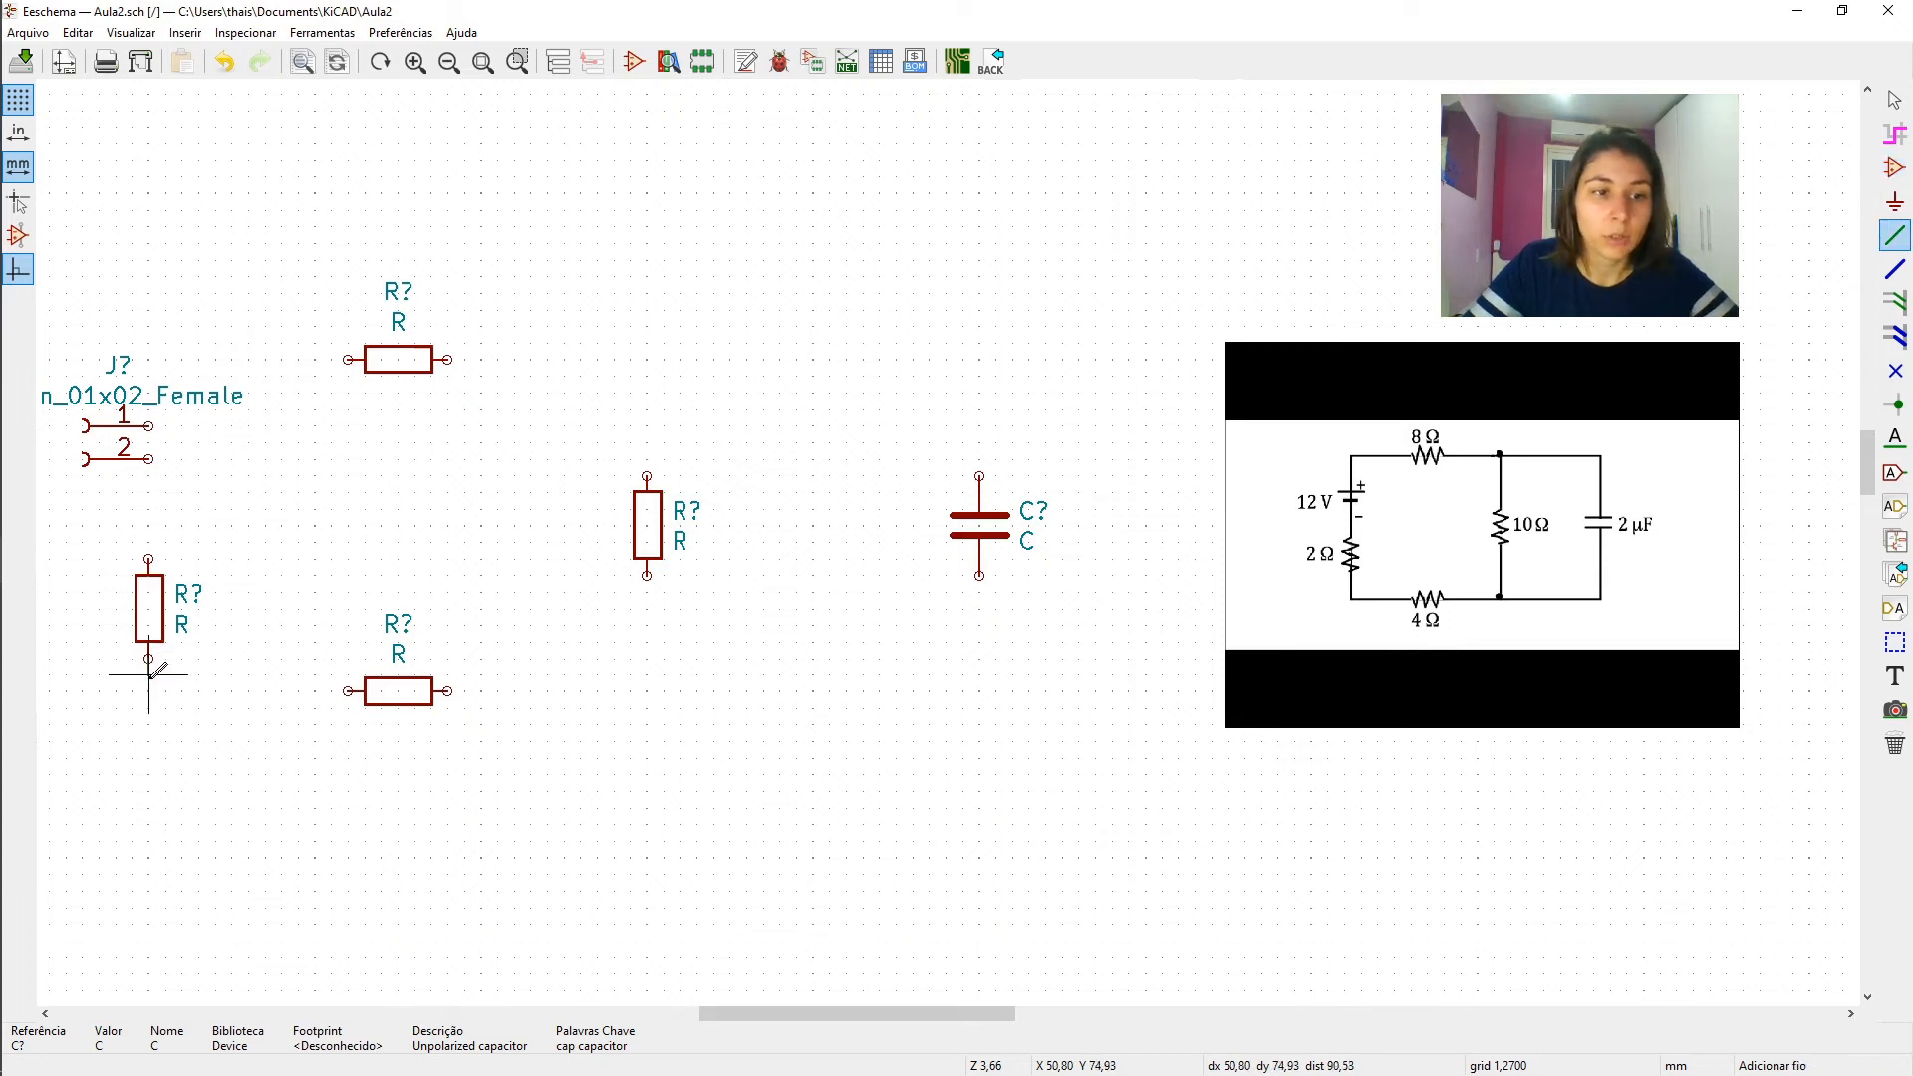
{"action": "left_click", "coordinate": [348, 690]}
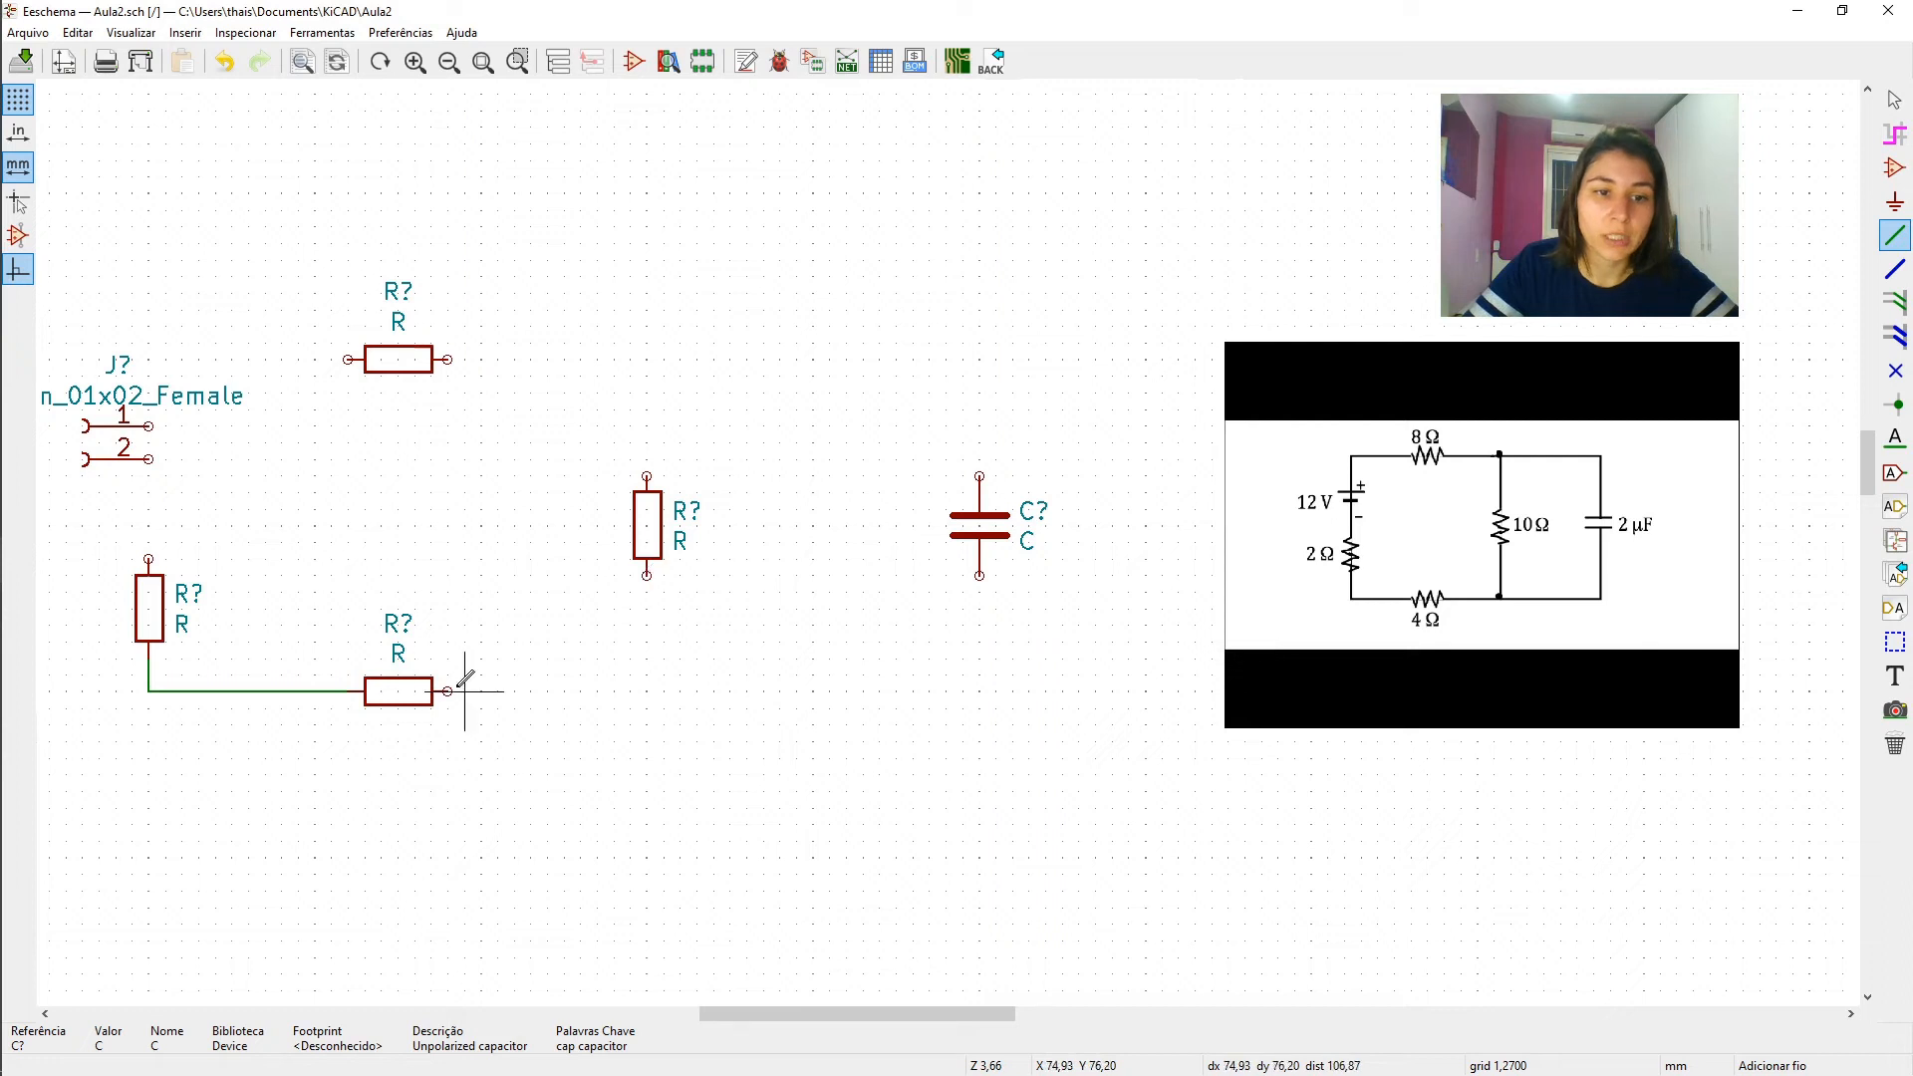
- Wire the middle vertical resistor's lower pin to the lower horizontal resistor and its upper pin to the upper horizontal resistor
{"action": "left_click", "coordinate": [447, 690]}
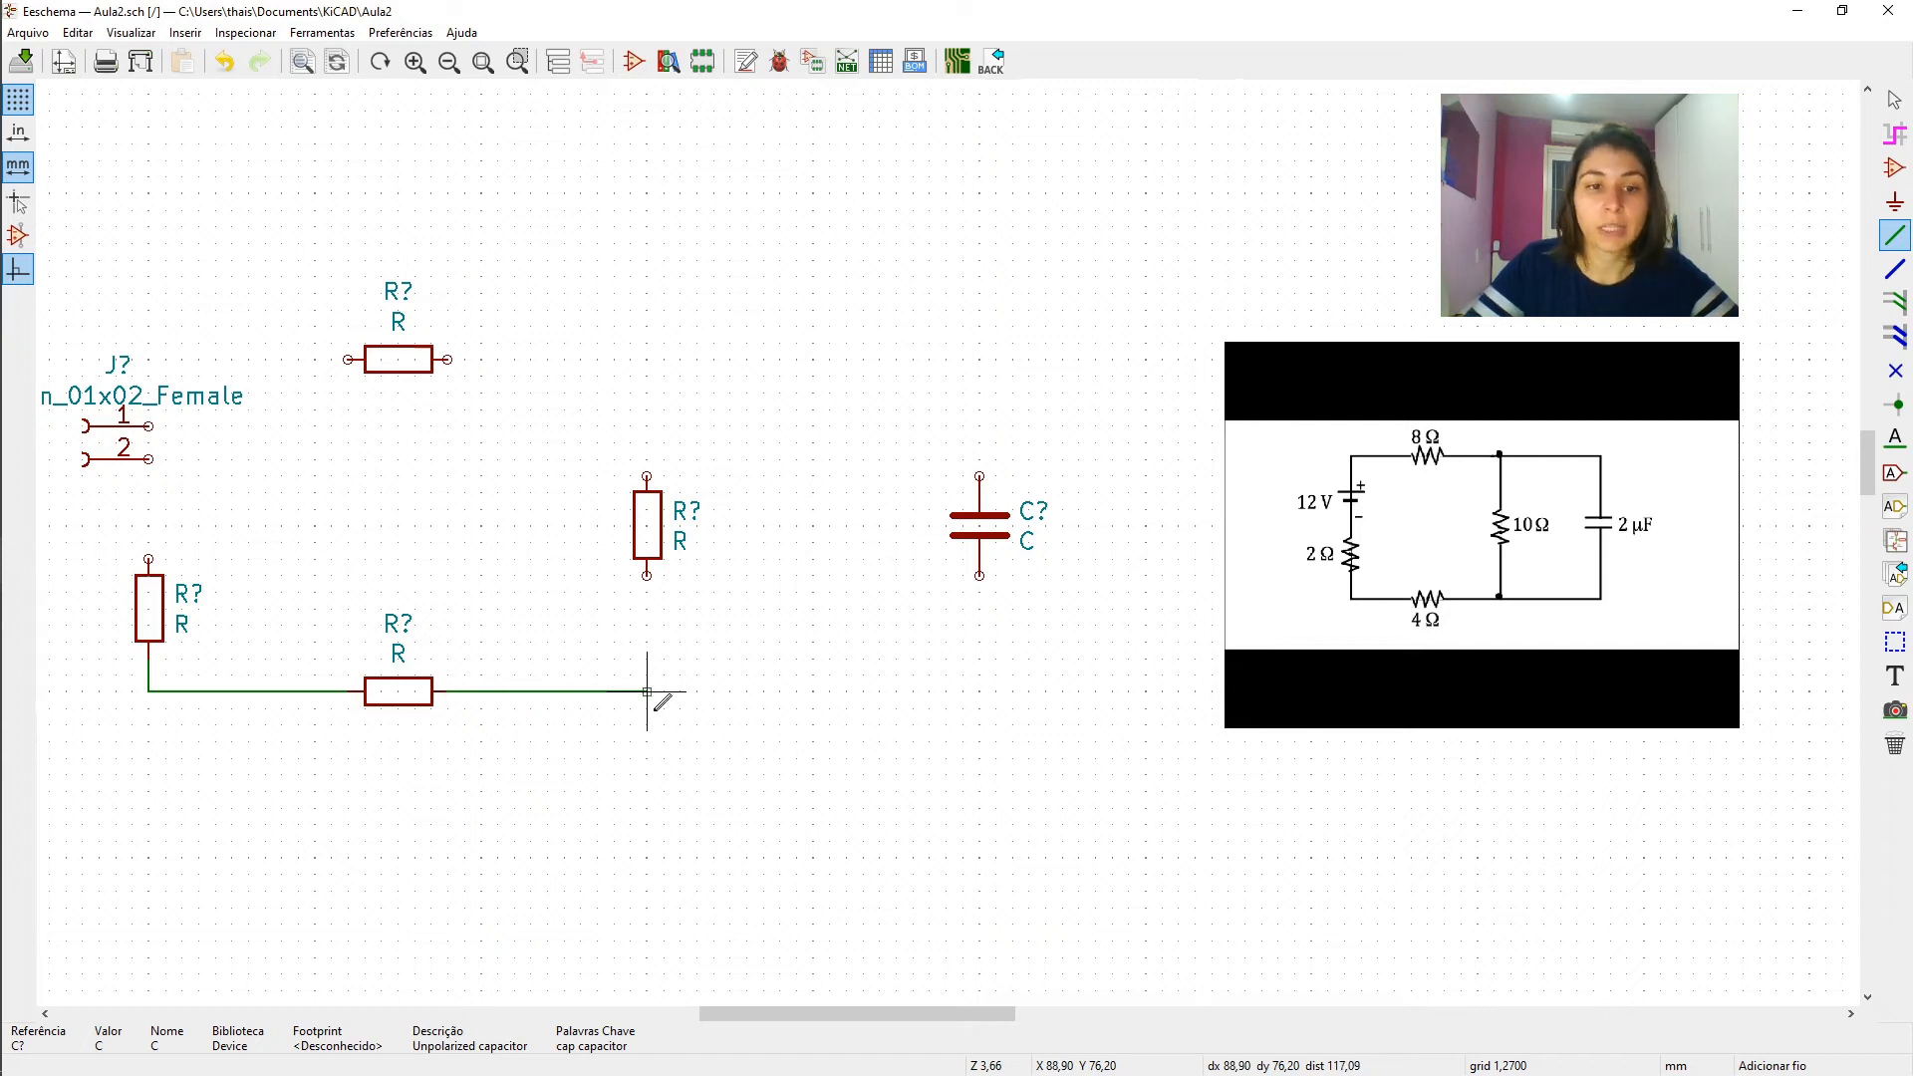
{"action": "double_click", "coordinate": [646, 691]}
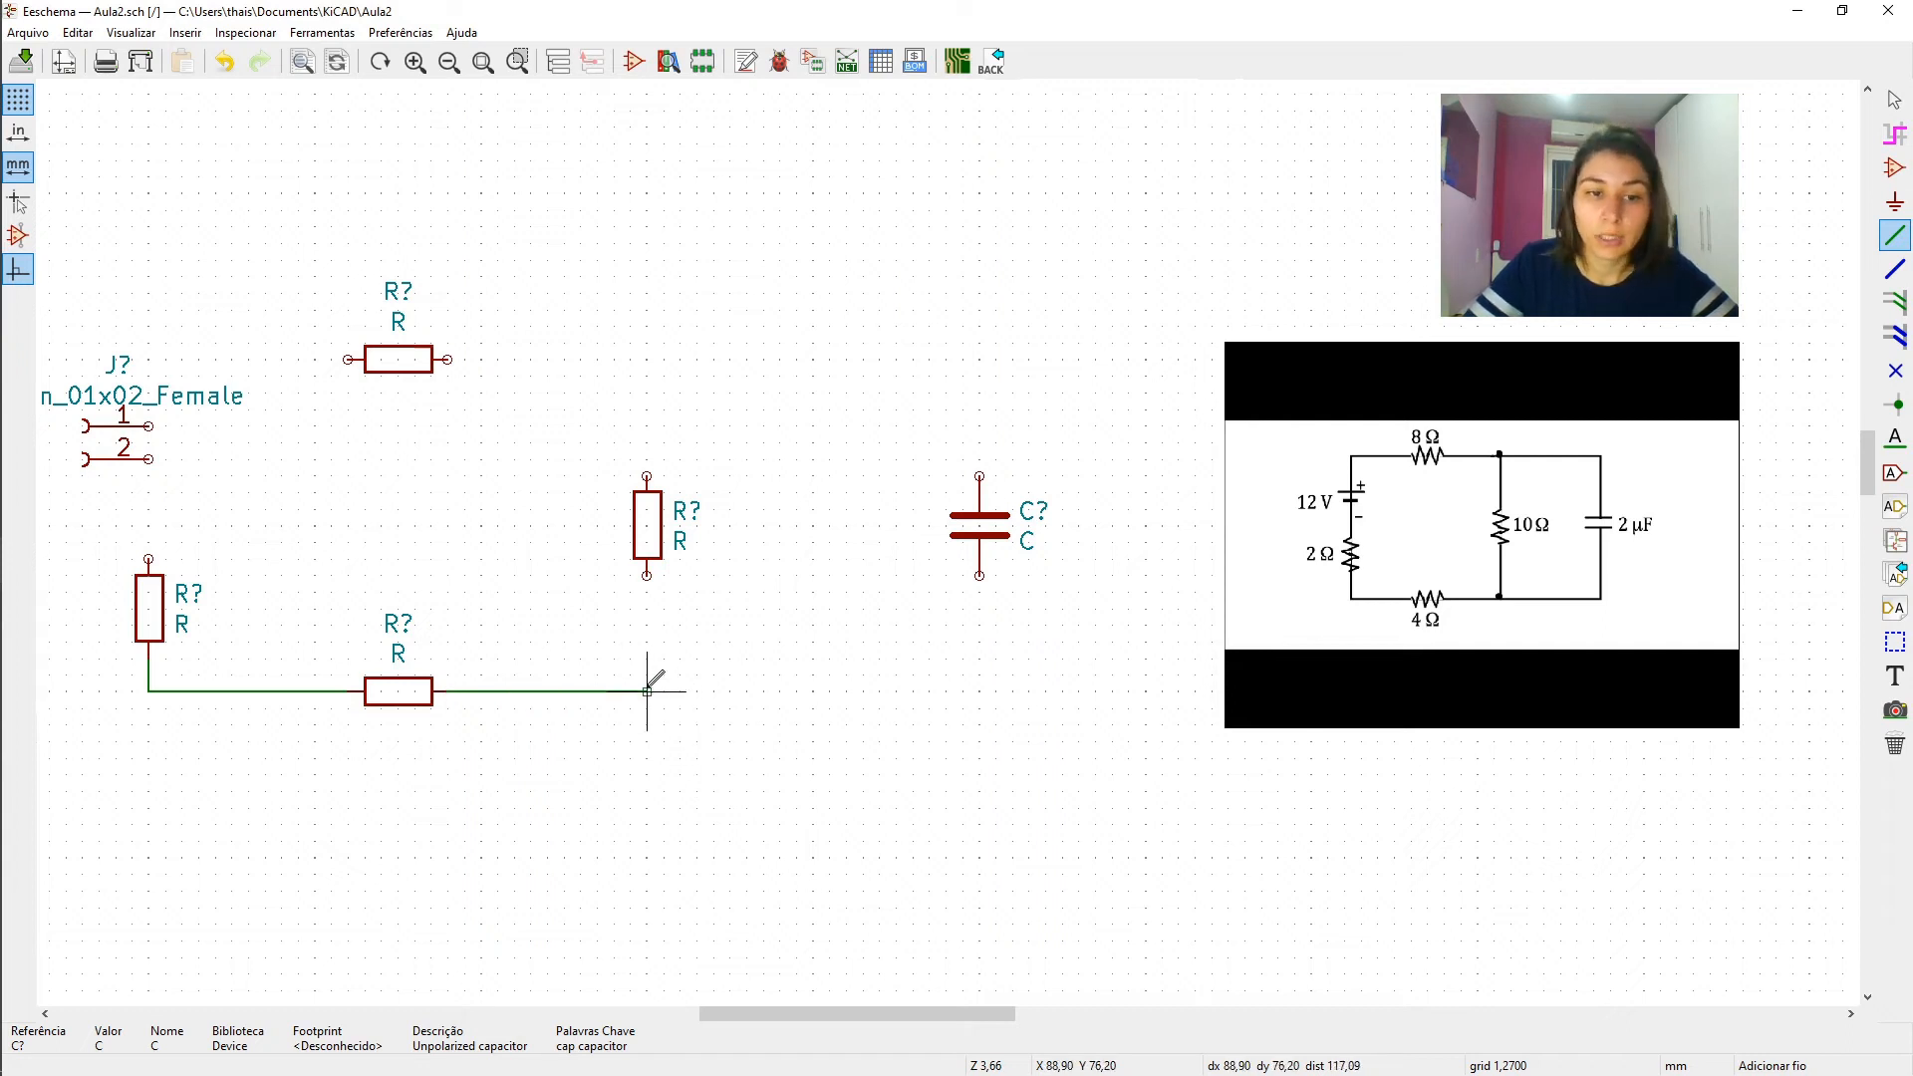
{"action": "left_click", "coordinate": [647, 575]}
{"action": "left_click", "coordinate": [647, 691]}
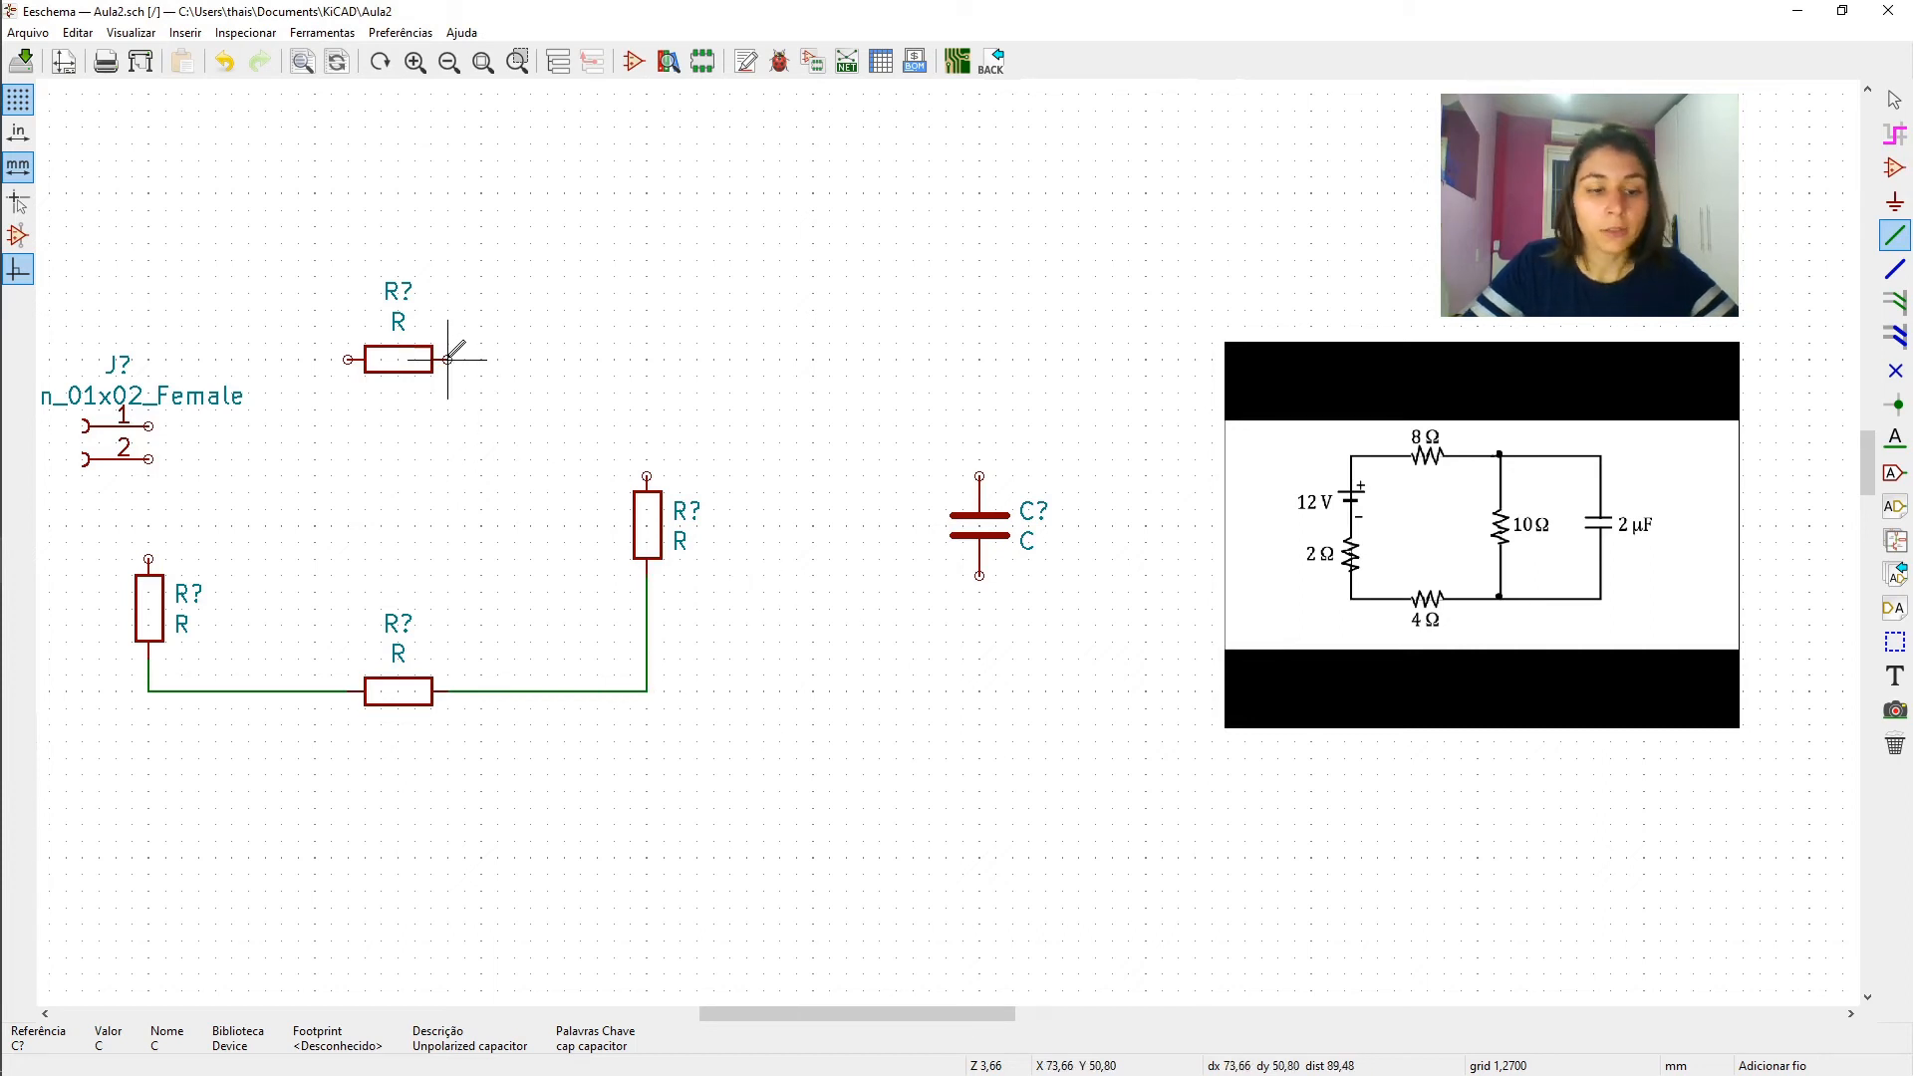
{"action": "left_click", "coordinate": [447, 359]}
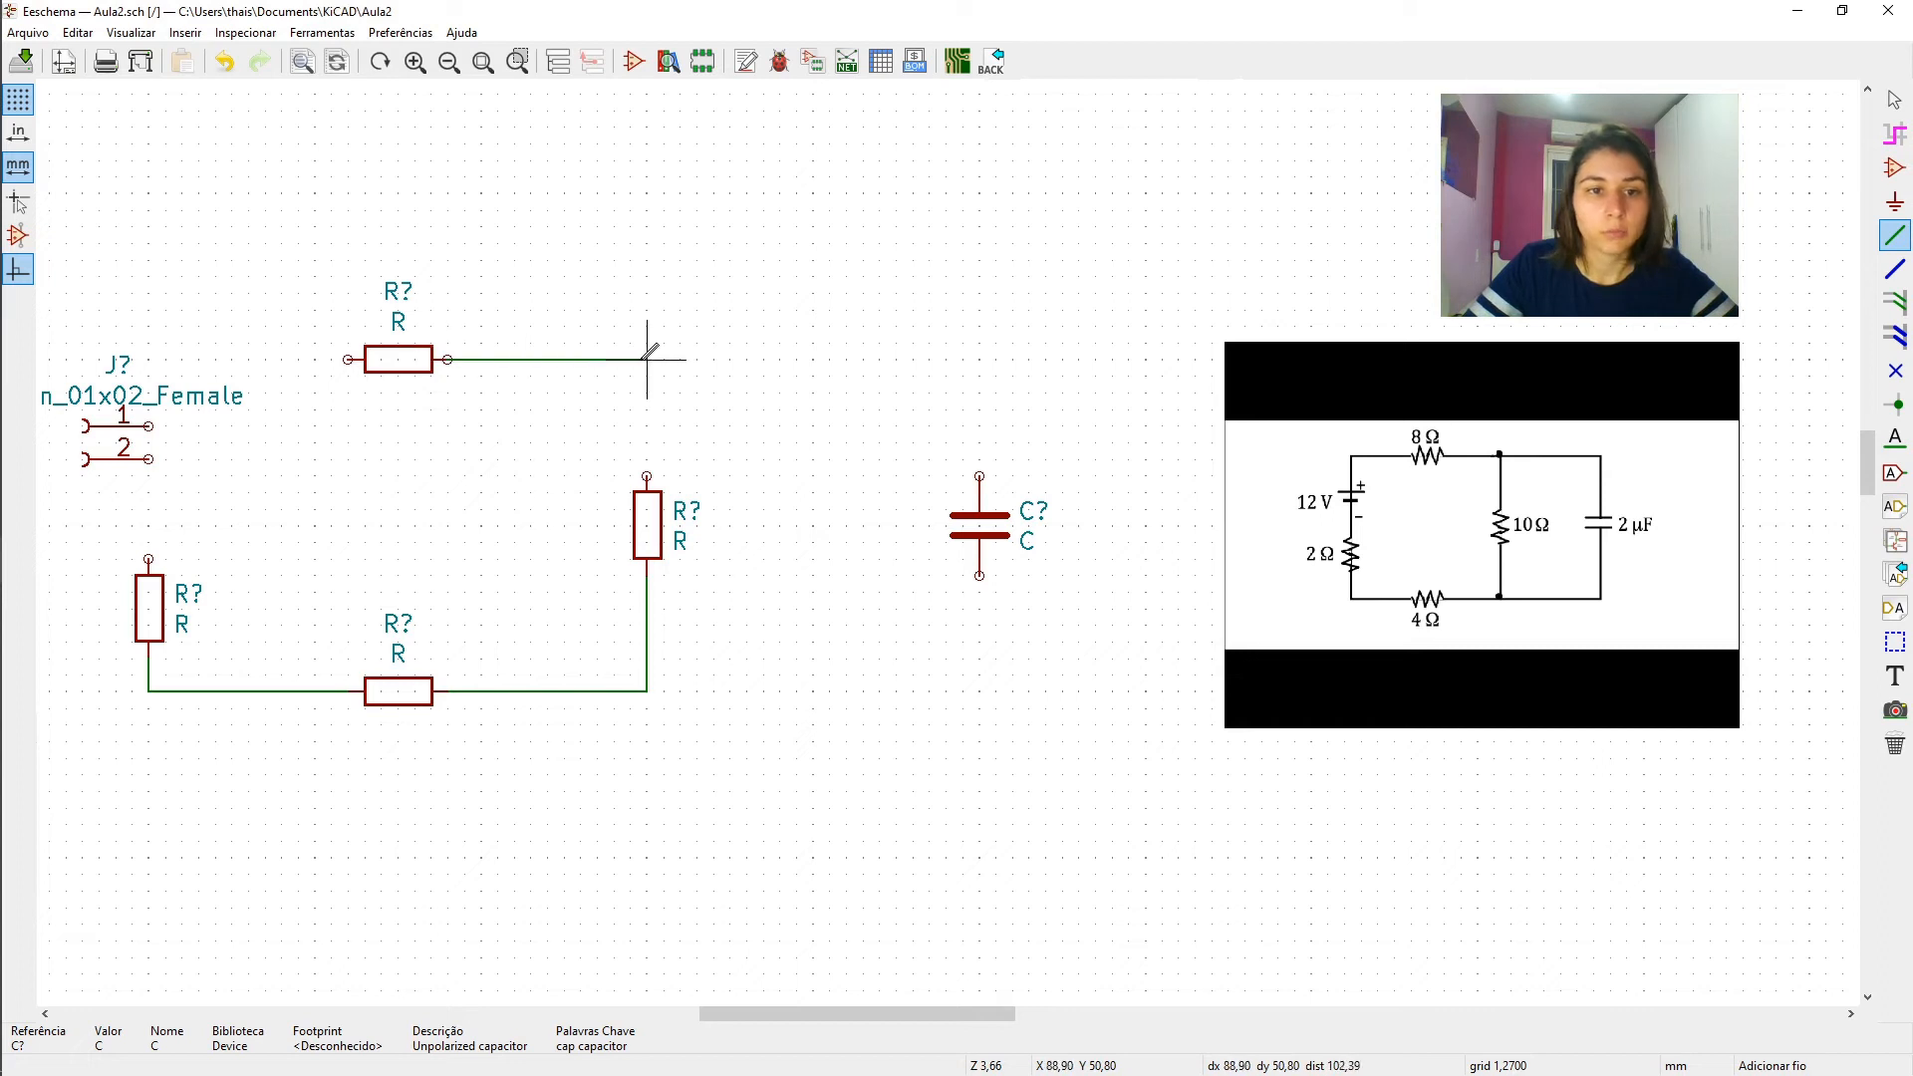
{"action": "left_click", "coordinate": [647, 475]}
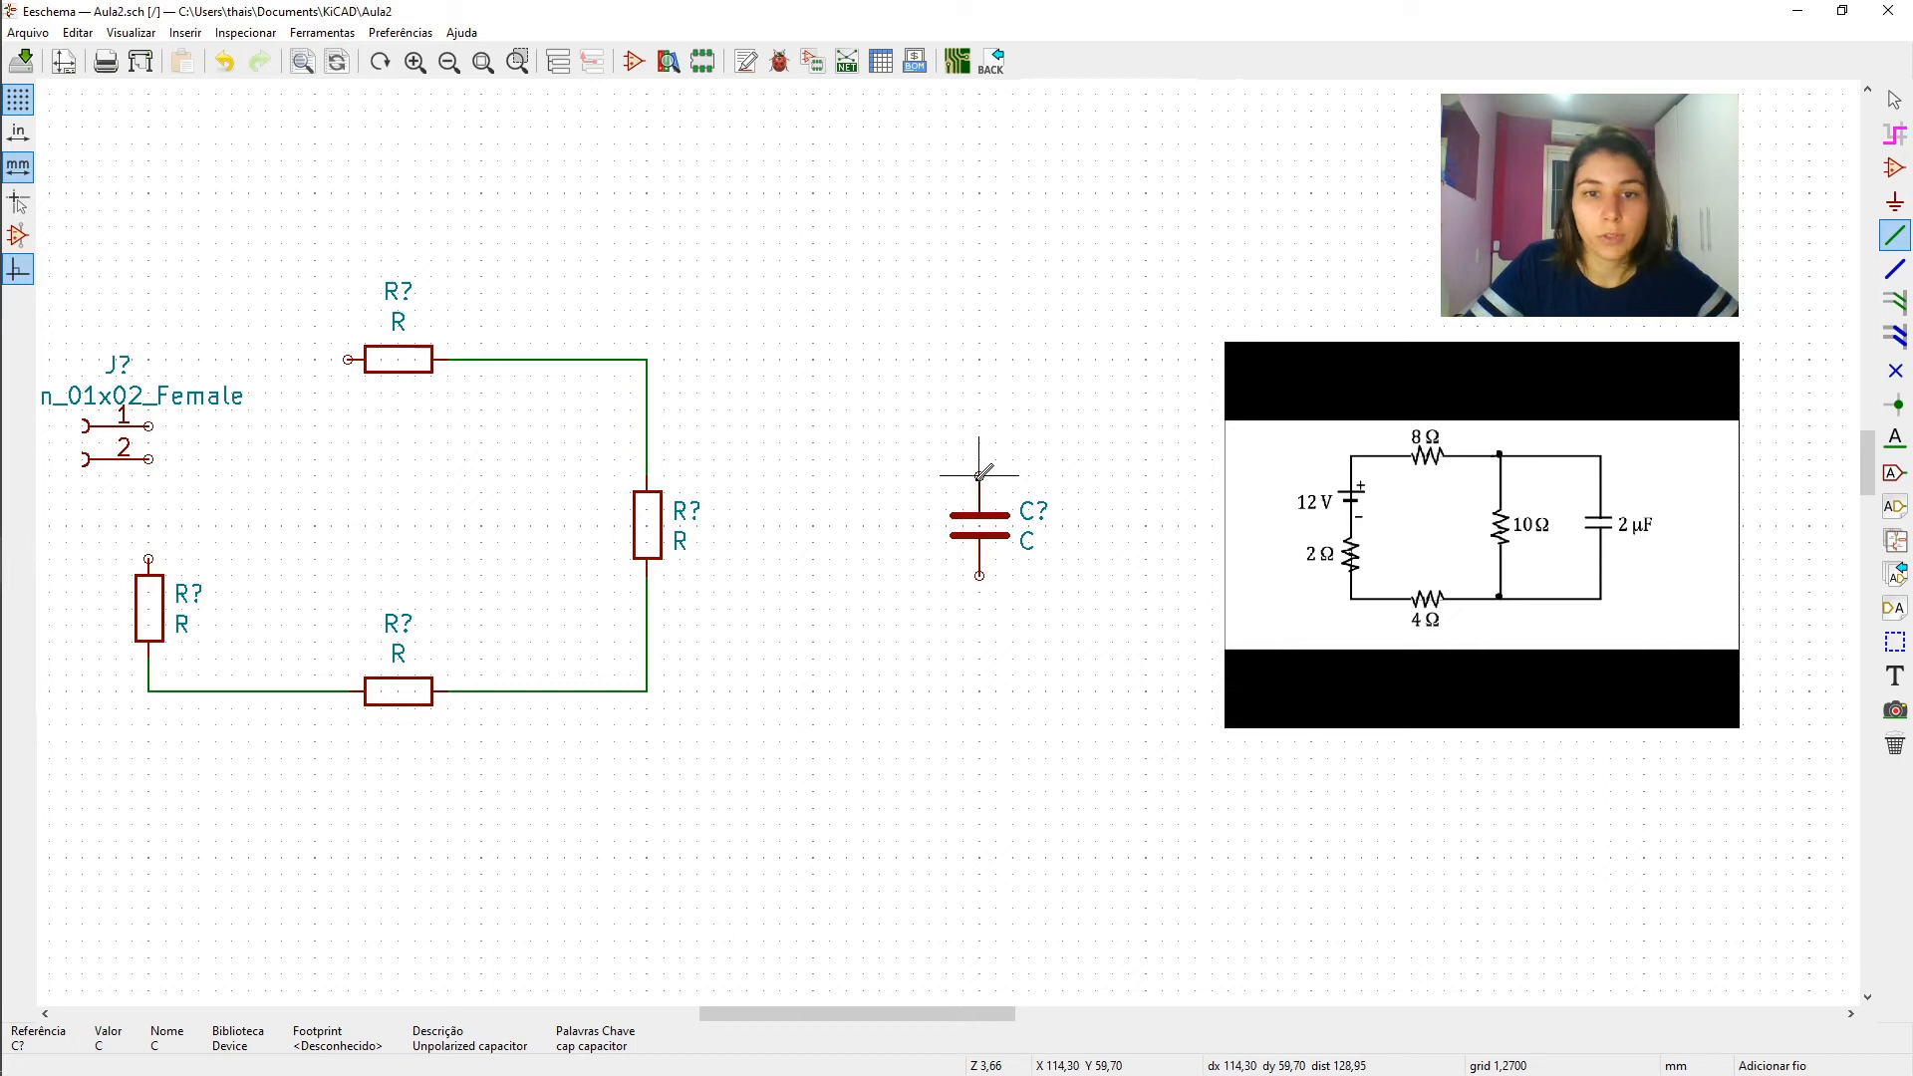
- Wire the capacitor in parallel with the middle resistor, and connect connector pin 1 to the upper resistor and pin 2 to the left resistor
{"action": "left_click_drag", "start_coordinate": [980, 475], "coordinate": [867, 336]}
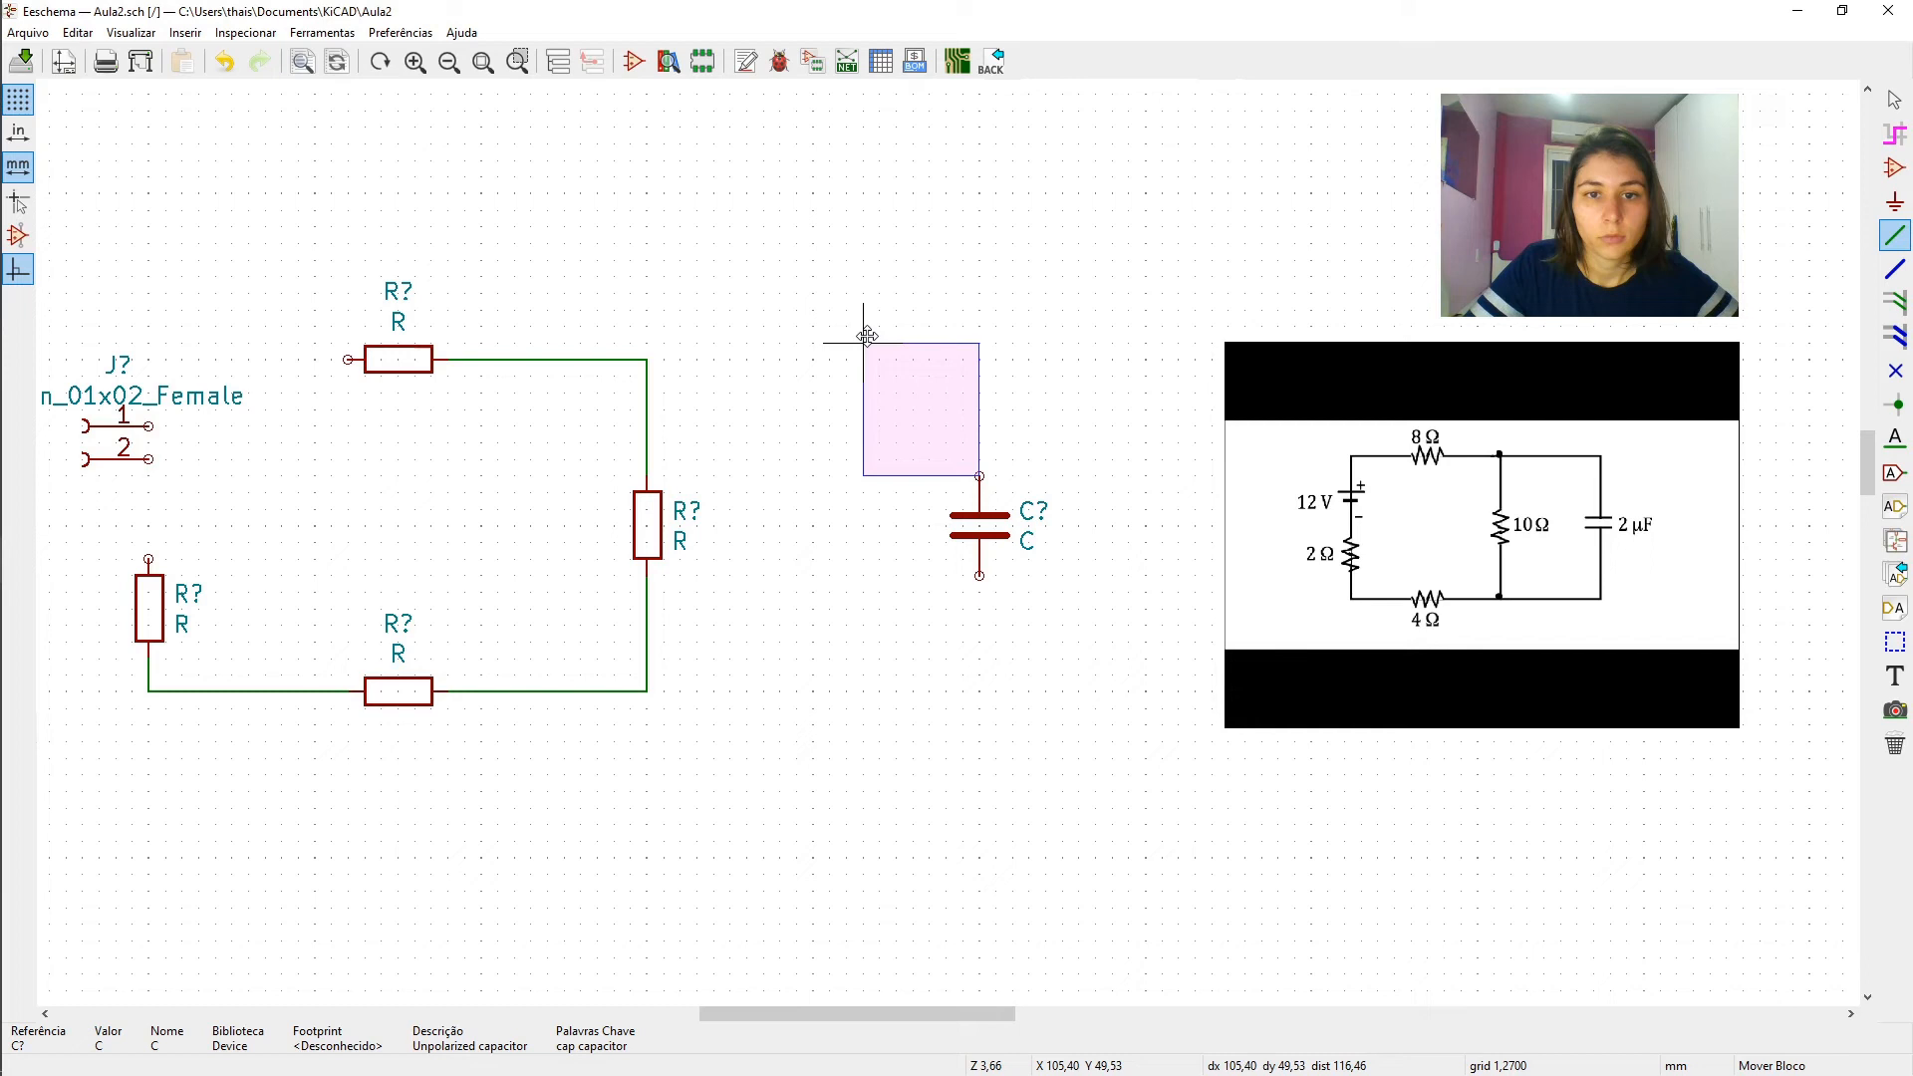
{"action": "left_click_drag", "start_coordinate": [867, 335], "coordinate": [867, 336]}
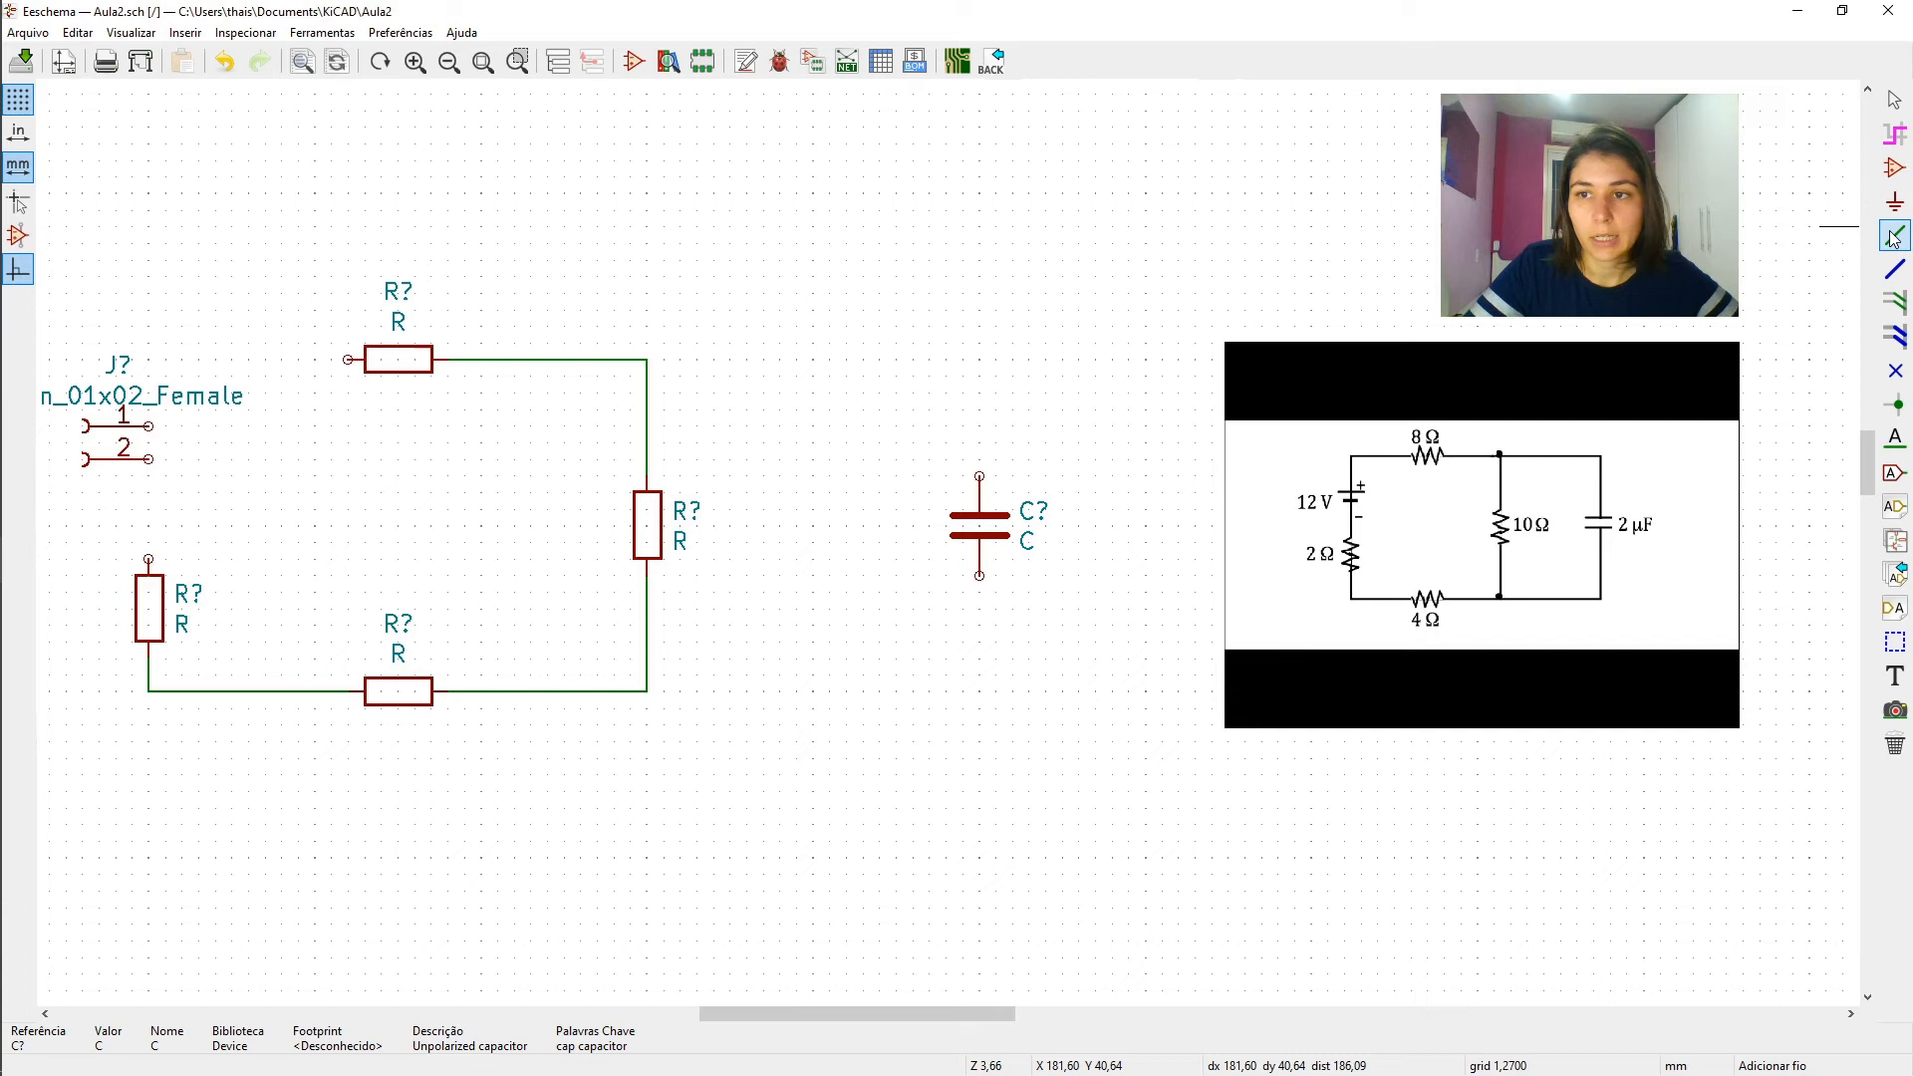
{"action": "left_click", "coordinate": [979, 476]}
{"action": "left_click", "coordinate": [647, 360]}
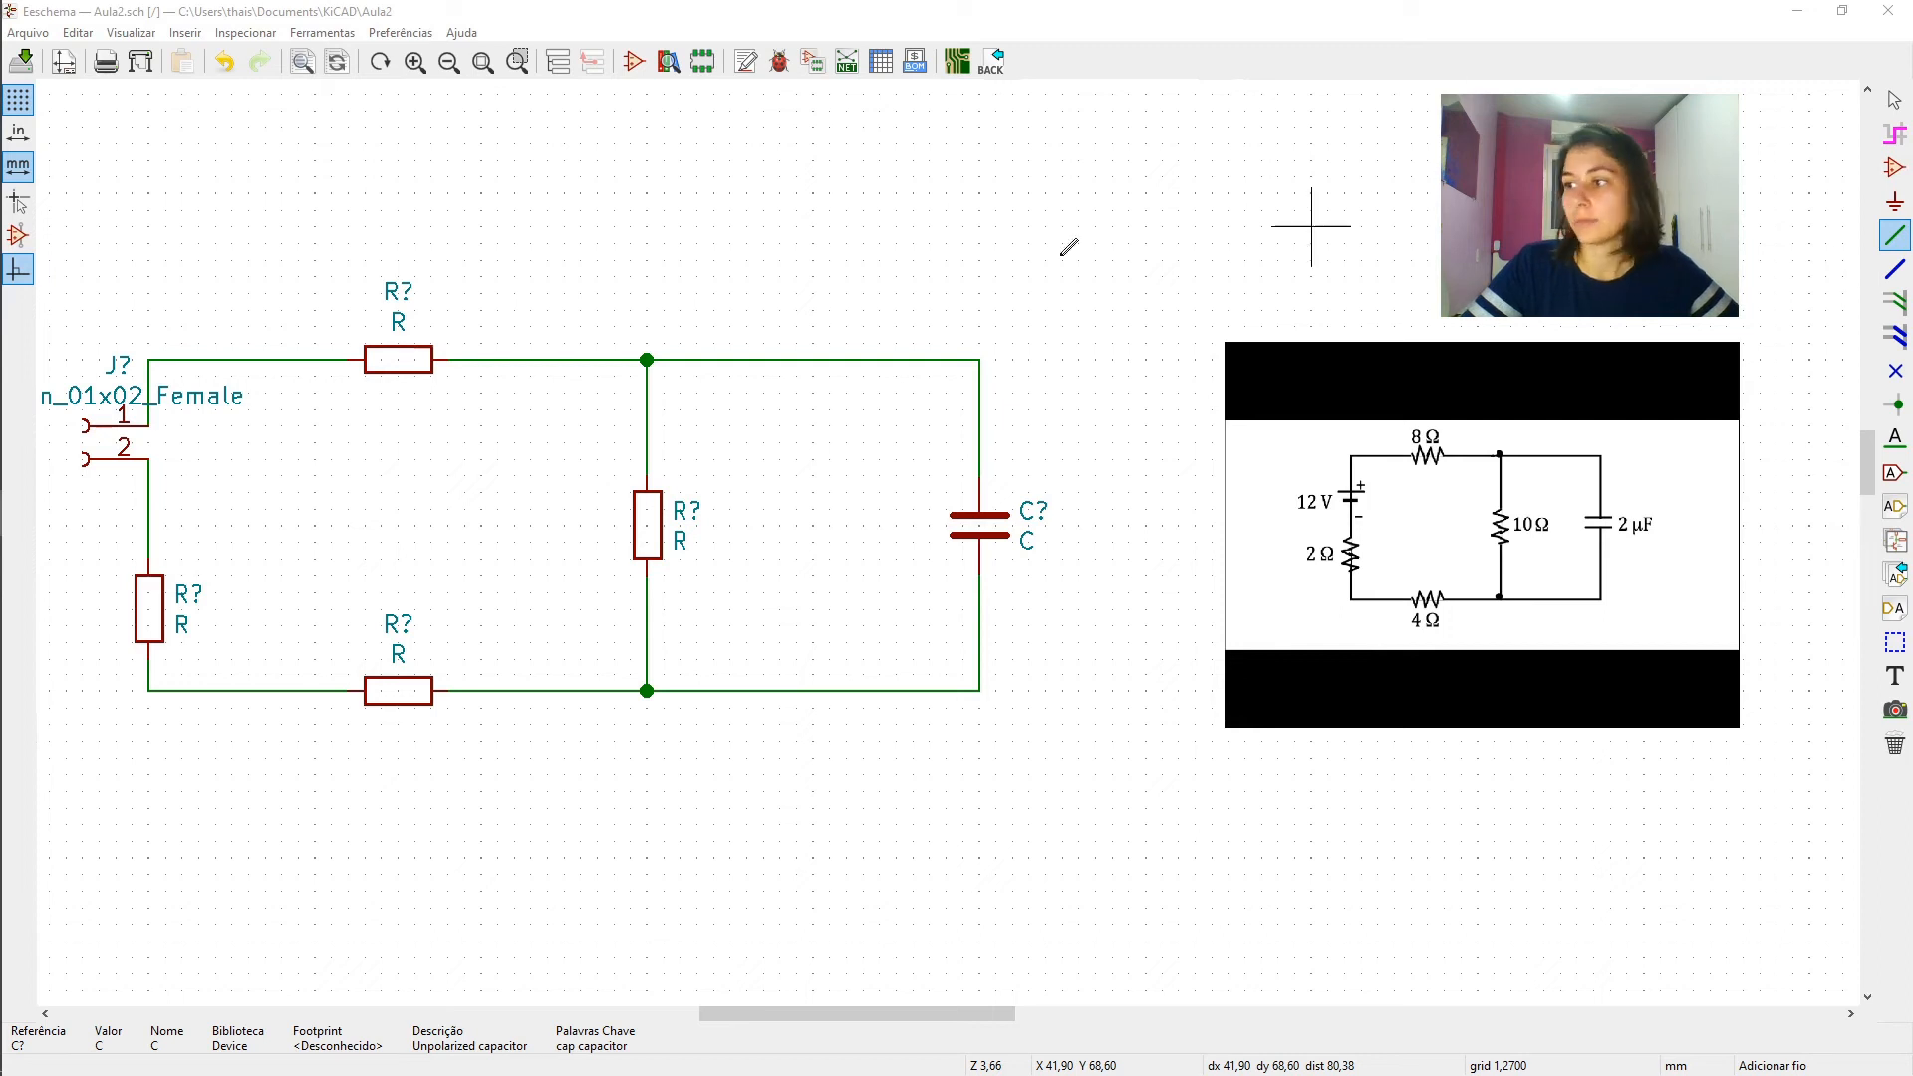
{"action": "mouse_move", "coordinate": [38, 623]}
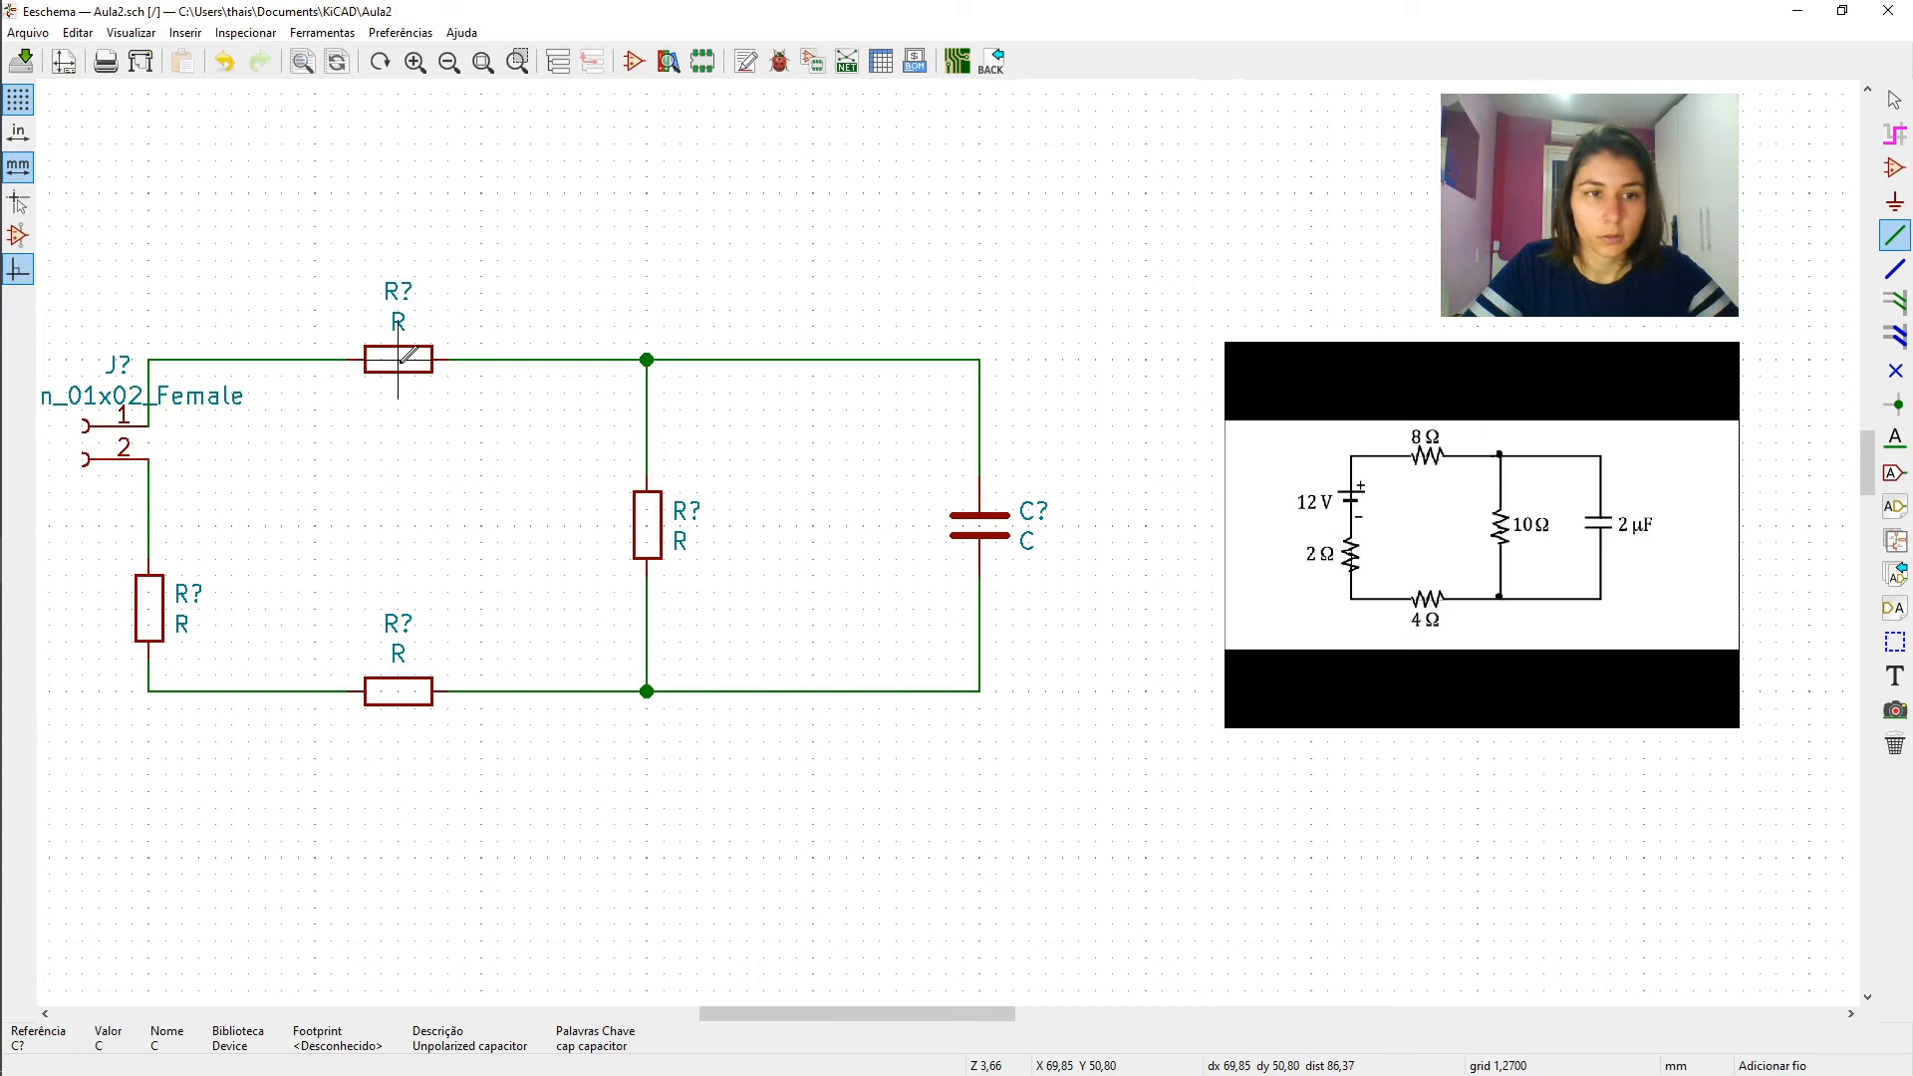
{"action": "left_click", "coordinate": [398, 360]}
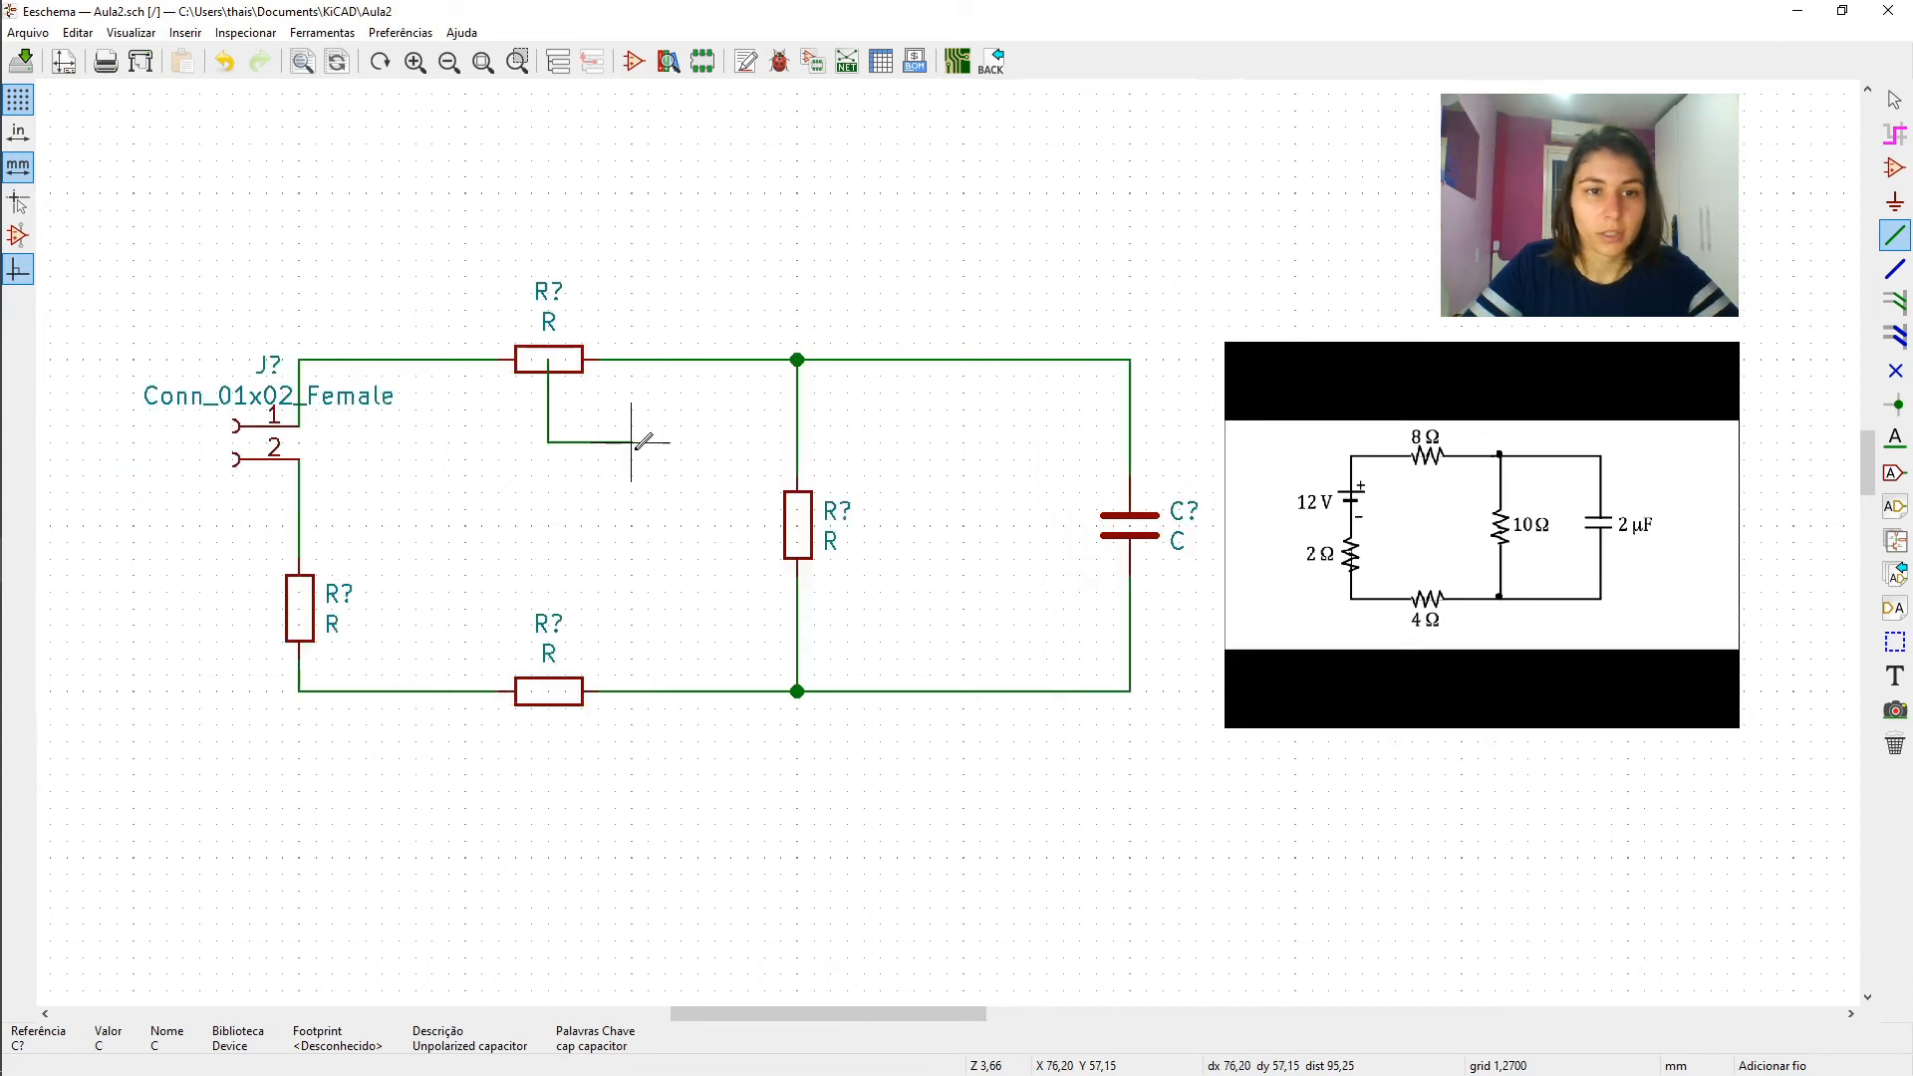
{"action": "key", "text": "Escape"}
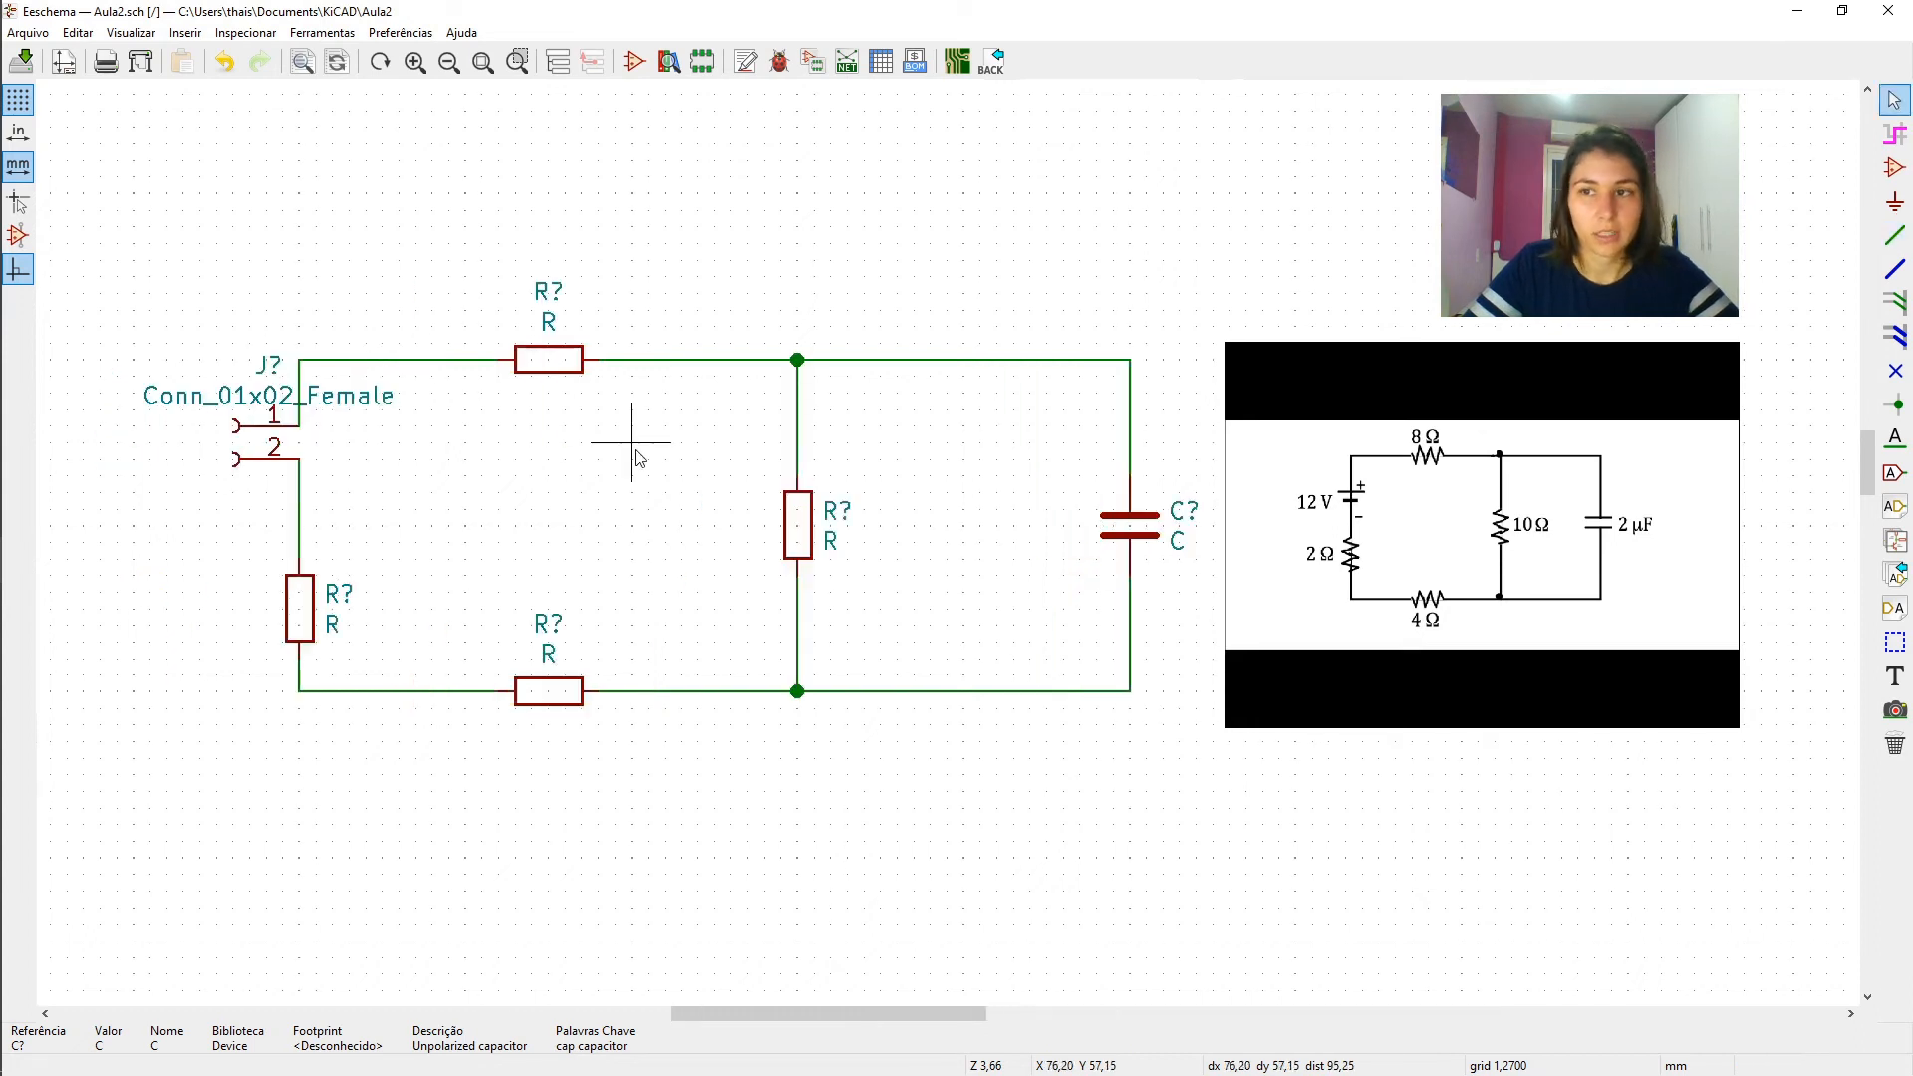
- Set the value of the upper horizontal resistor to 8
{"action": "double_click", "coordinate": [547, 361]}
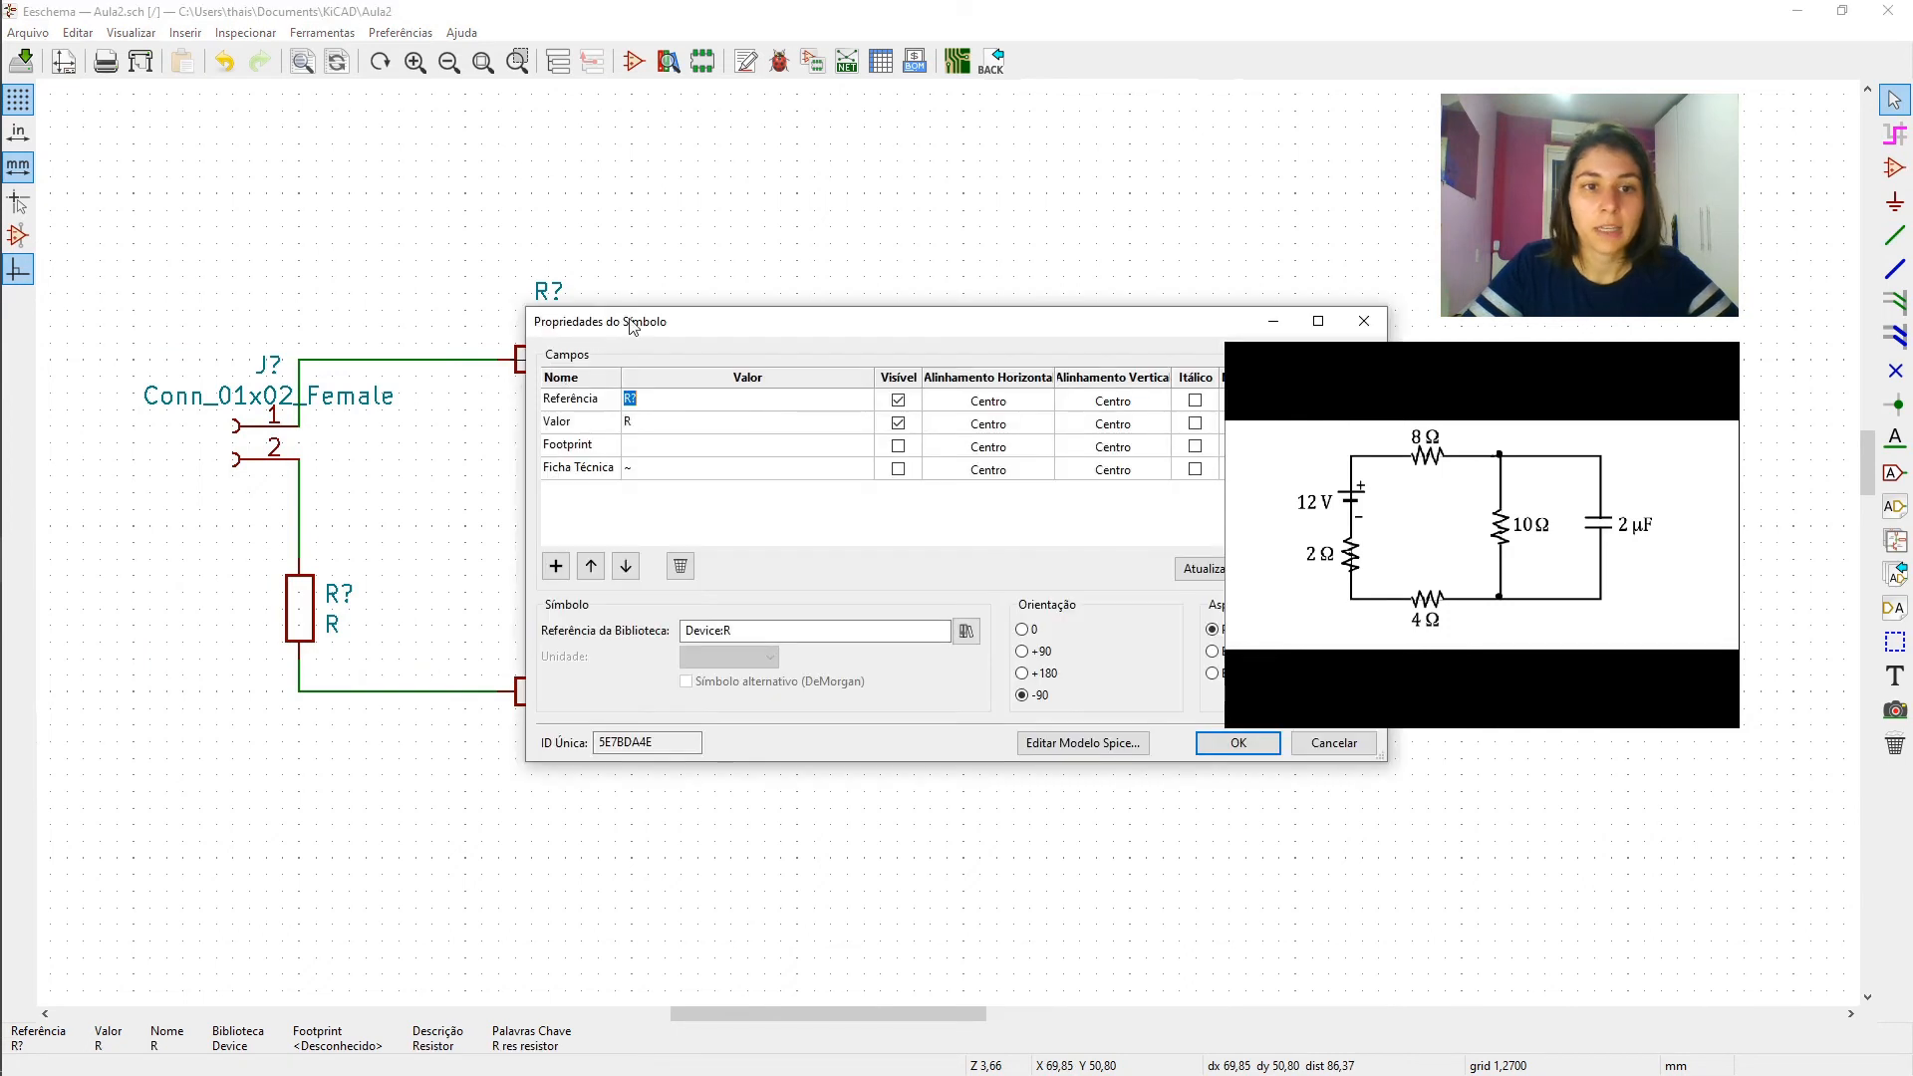
{"action": "left_click_drag", "start_coordinate": [674, 211], "coordinate": [702, 200]}
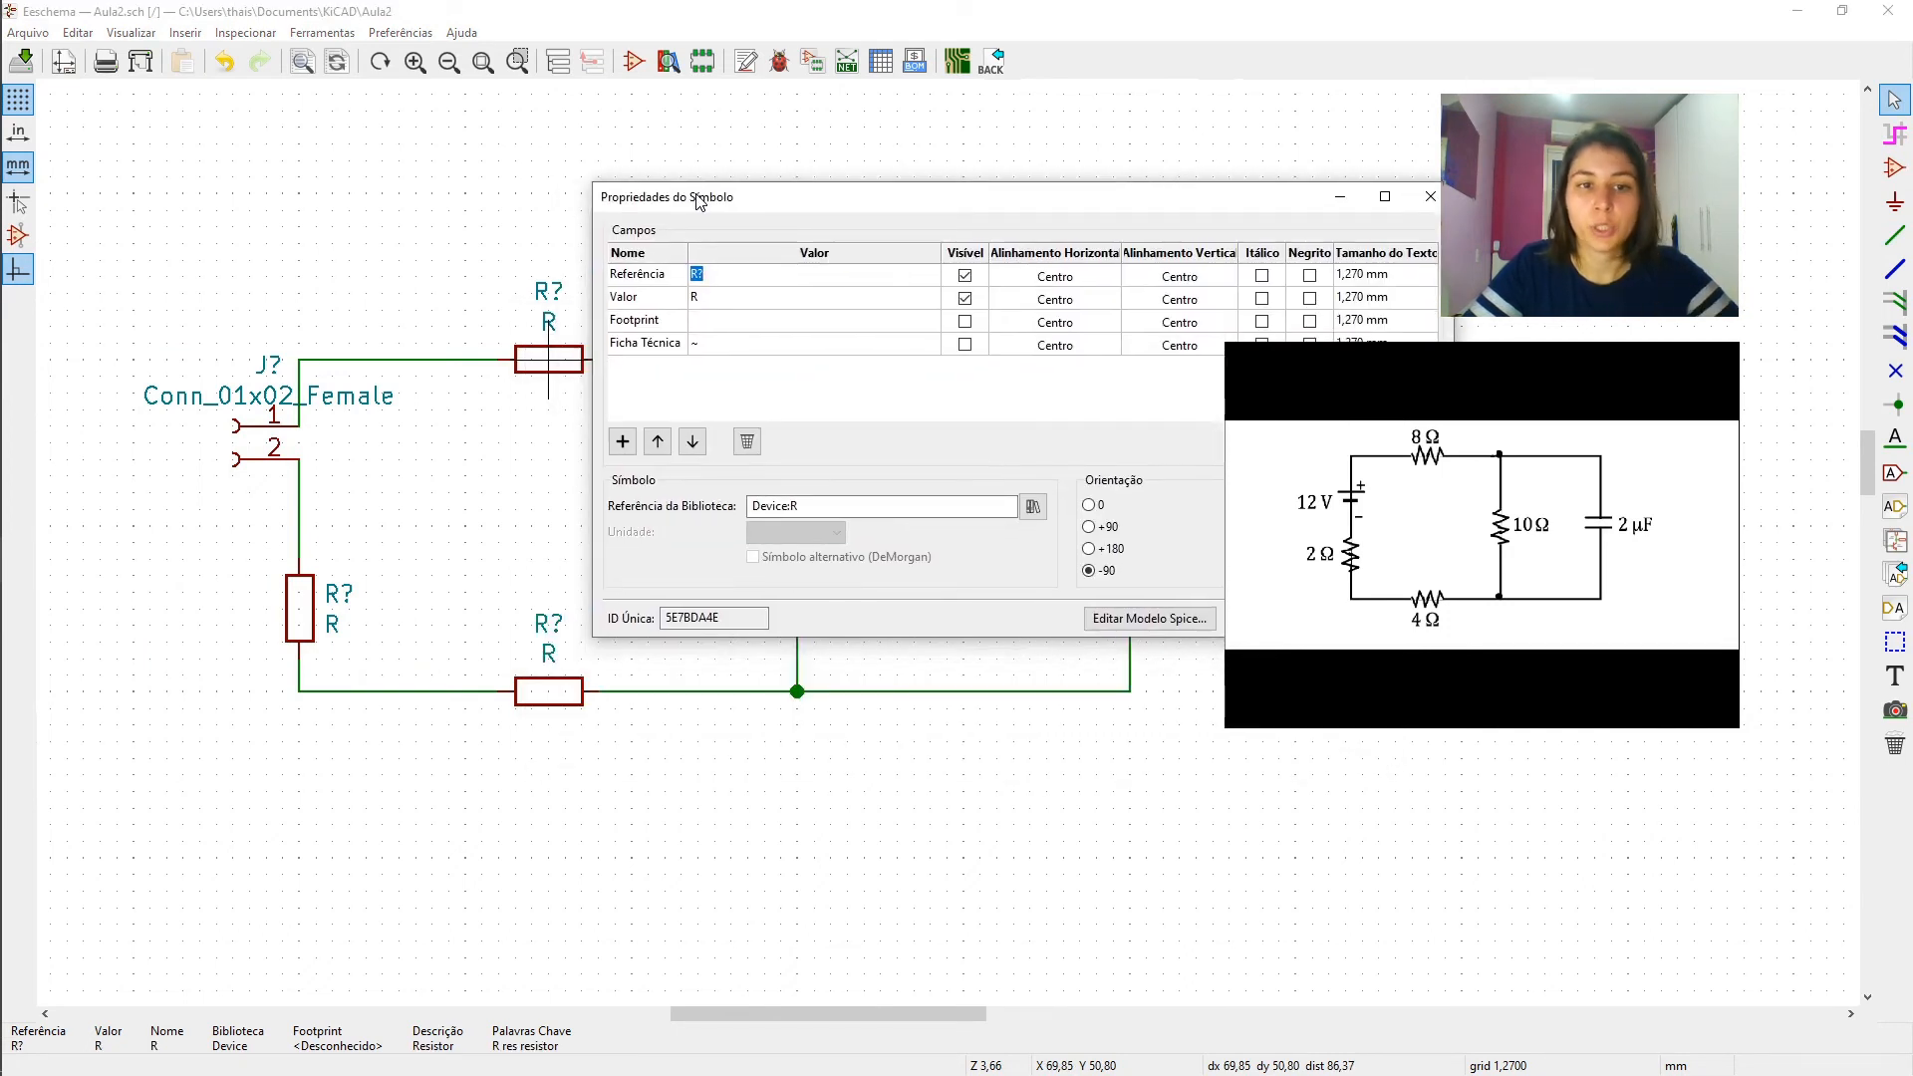
{"action": "left_click", "coordinate": [700, 298]}
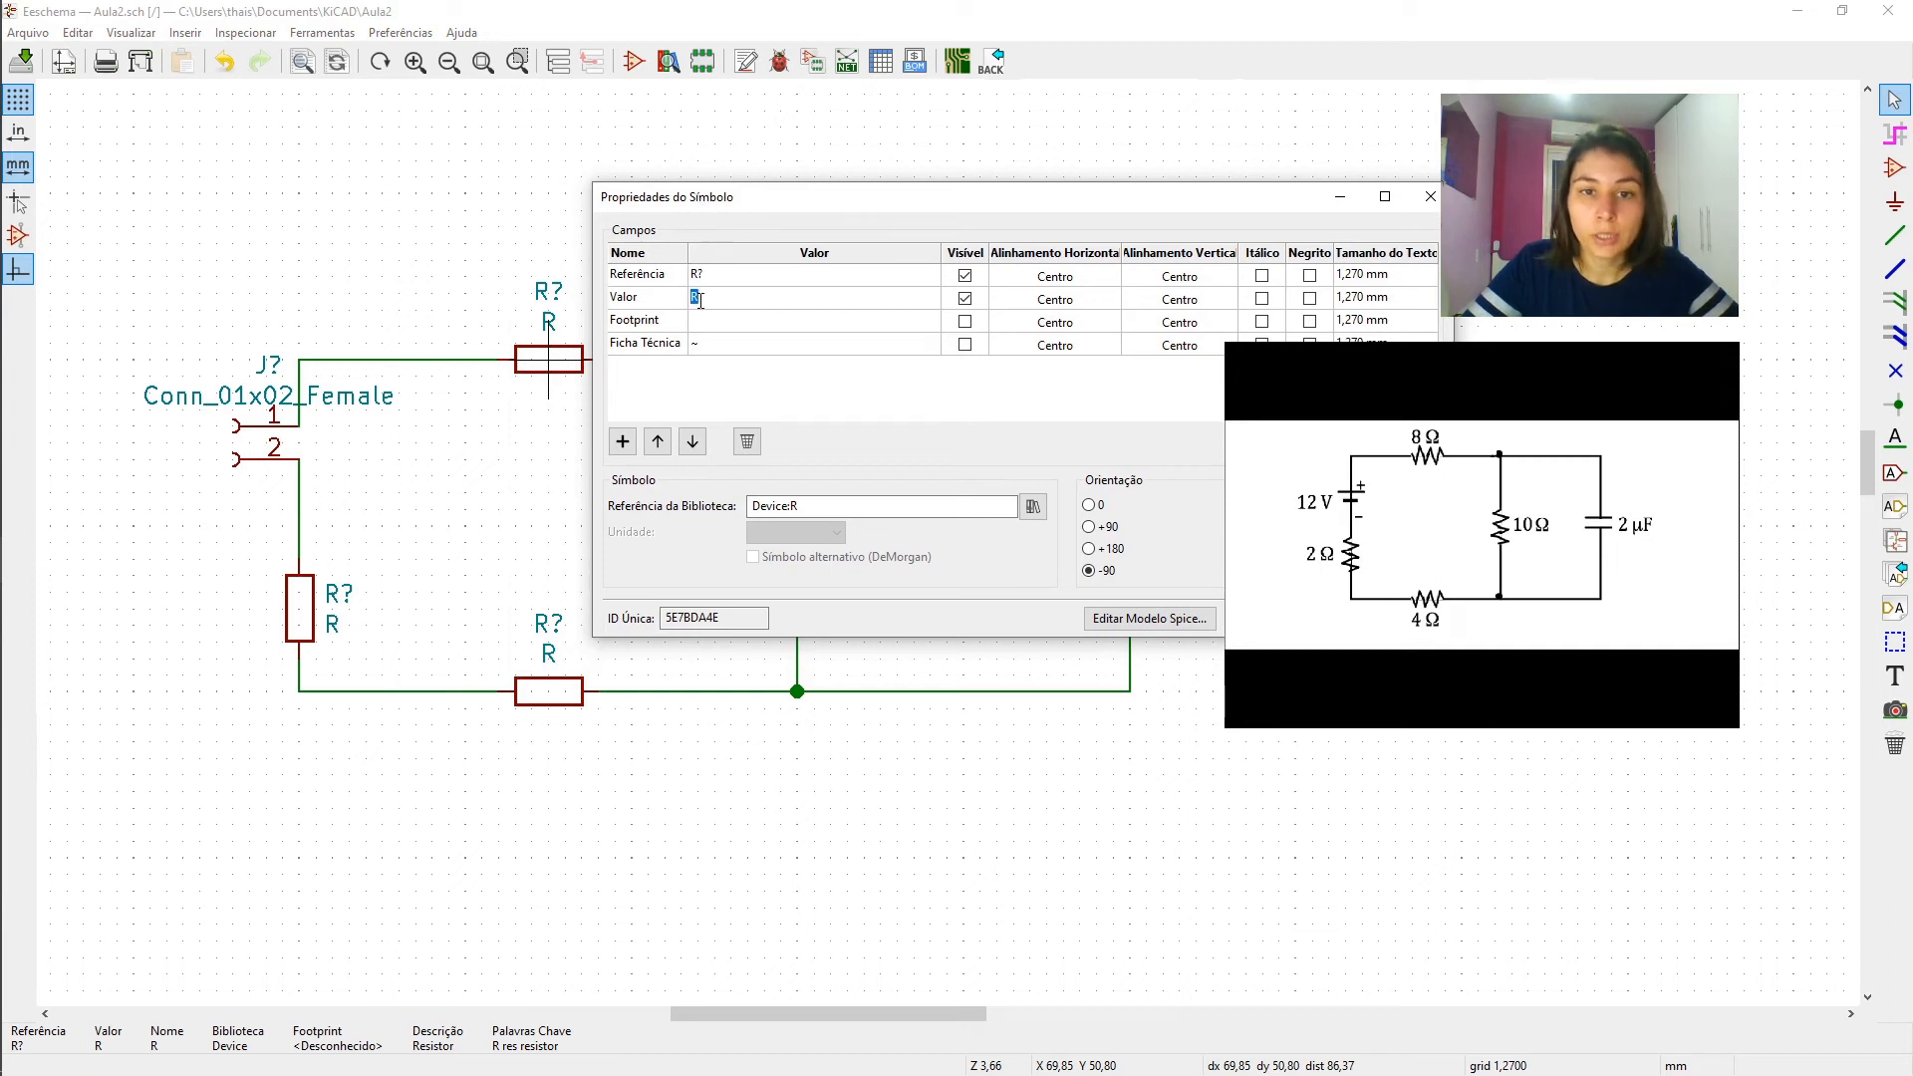
{"action": "type", "text": "8"}
{"action": "key", "text": "Return"}
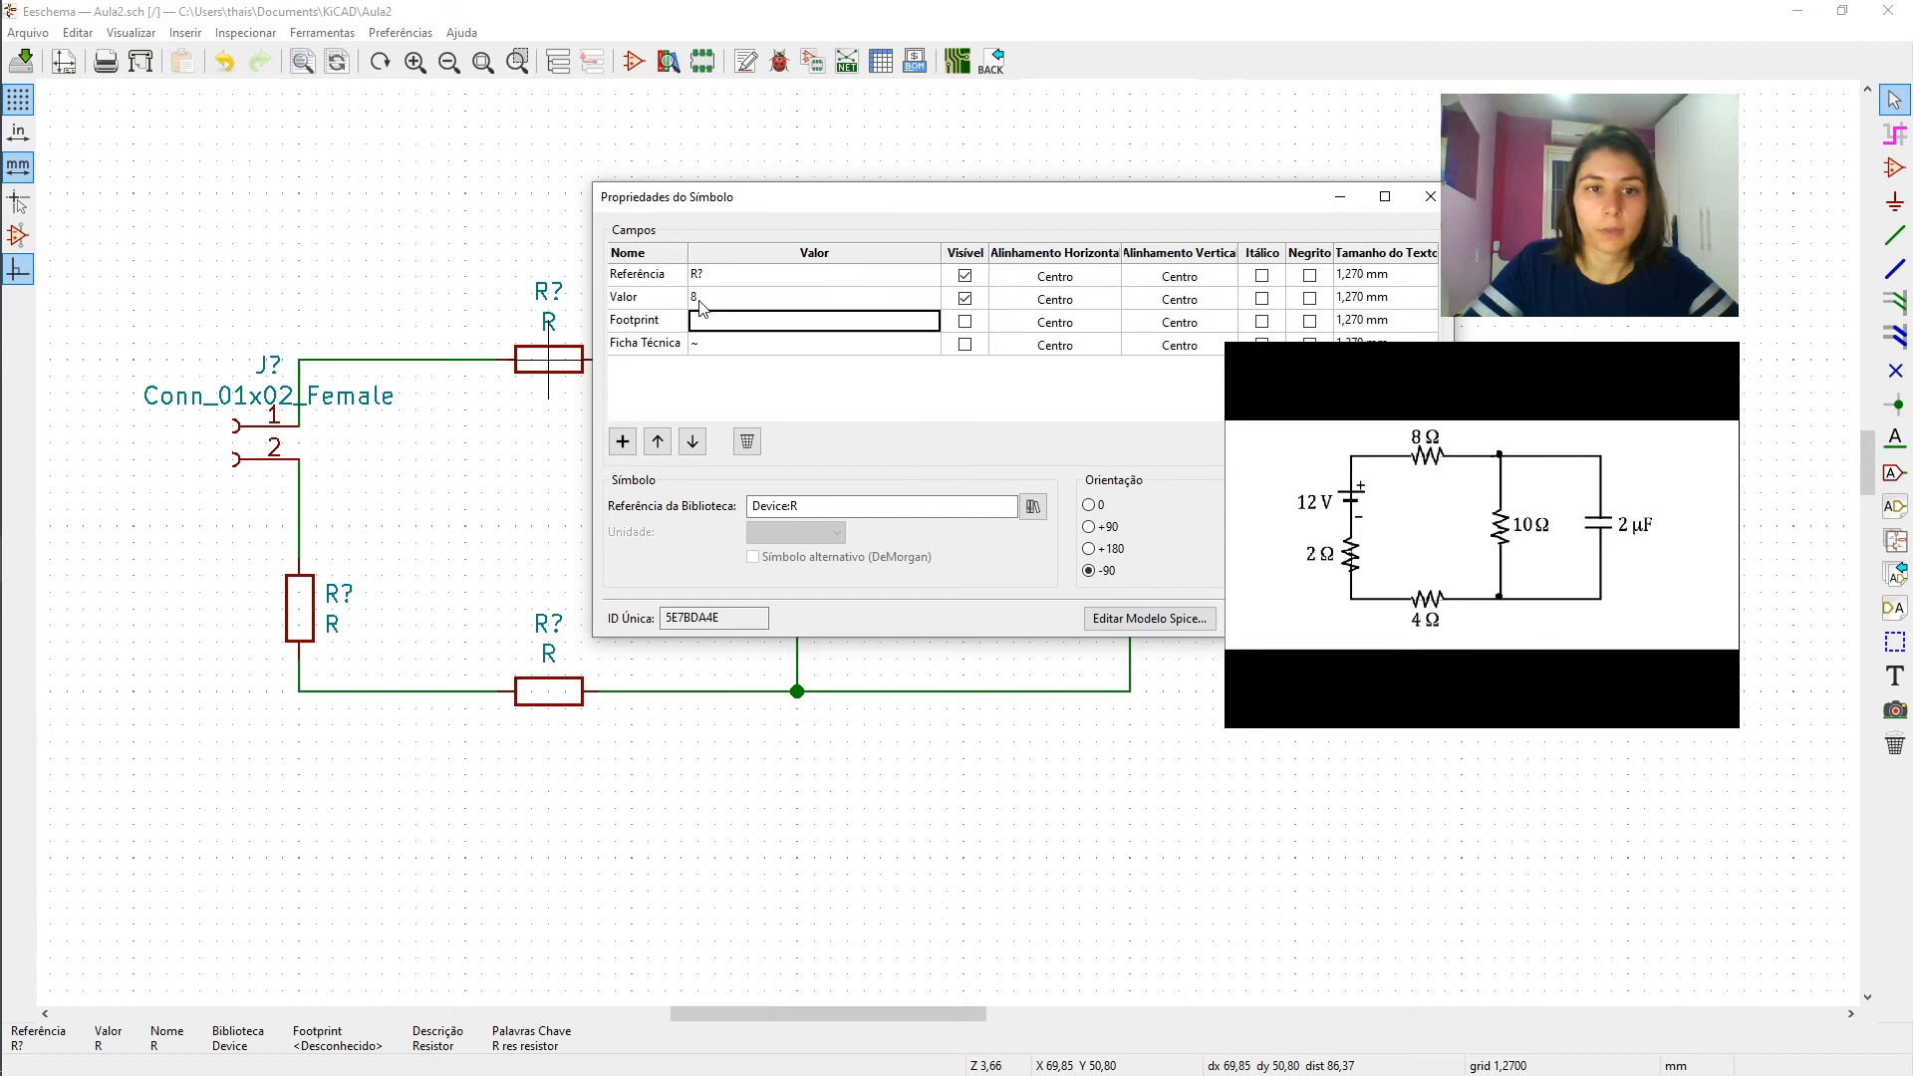
{"action": "left_click", "coordinate": [1308, 619]}
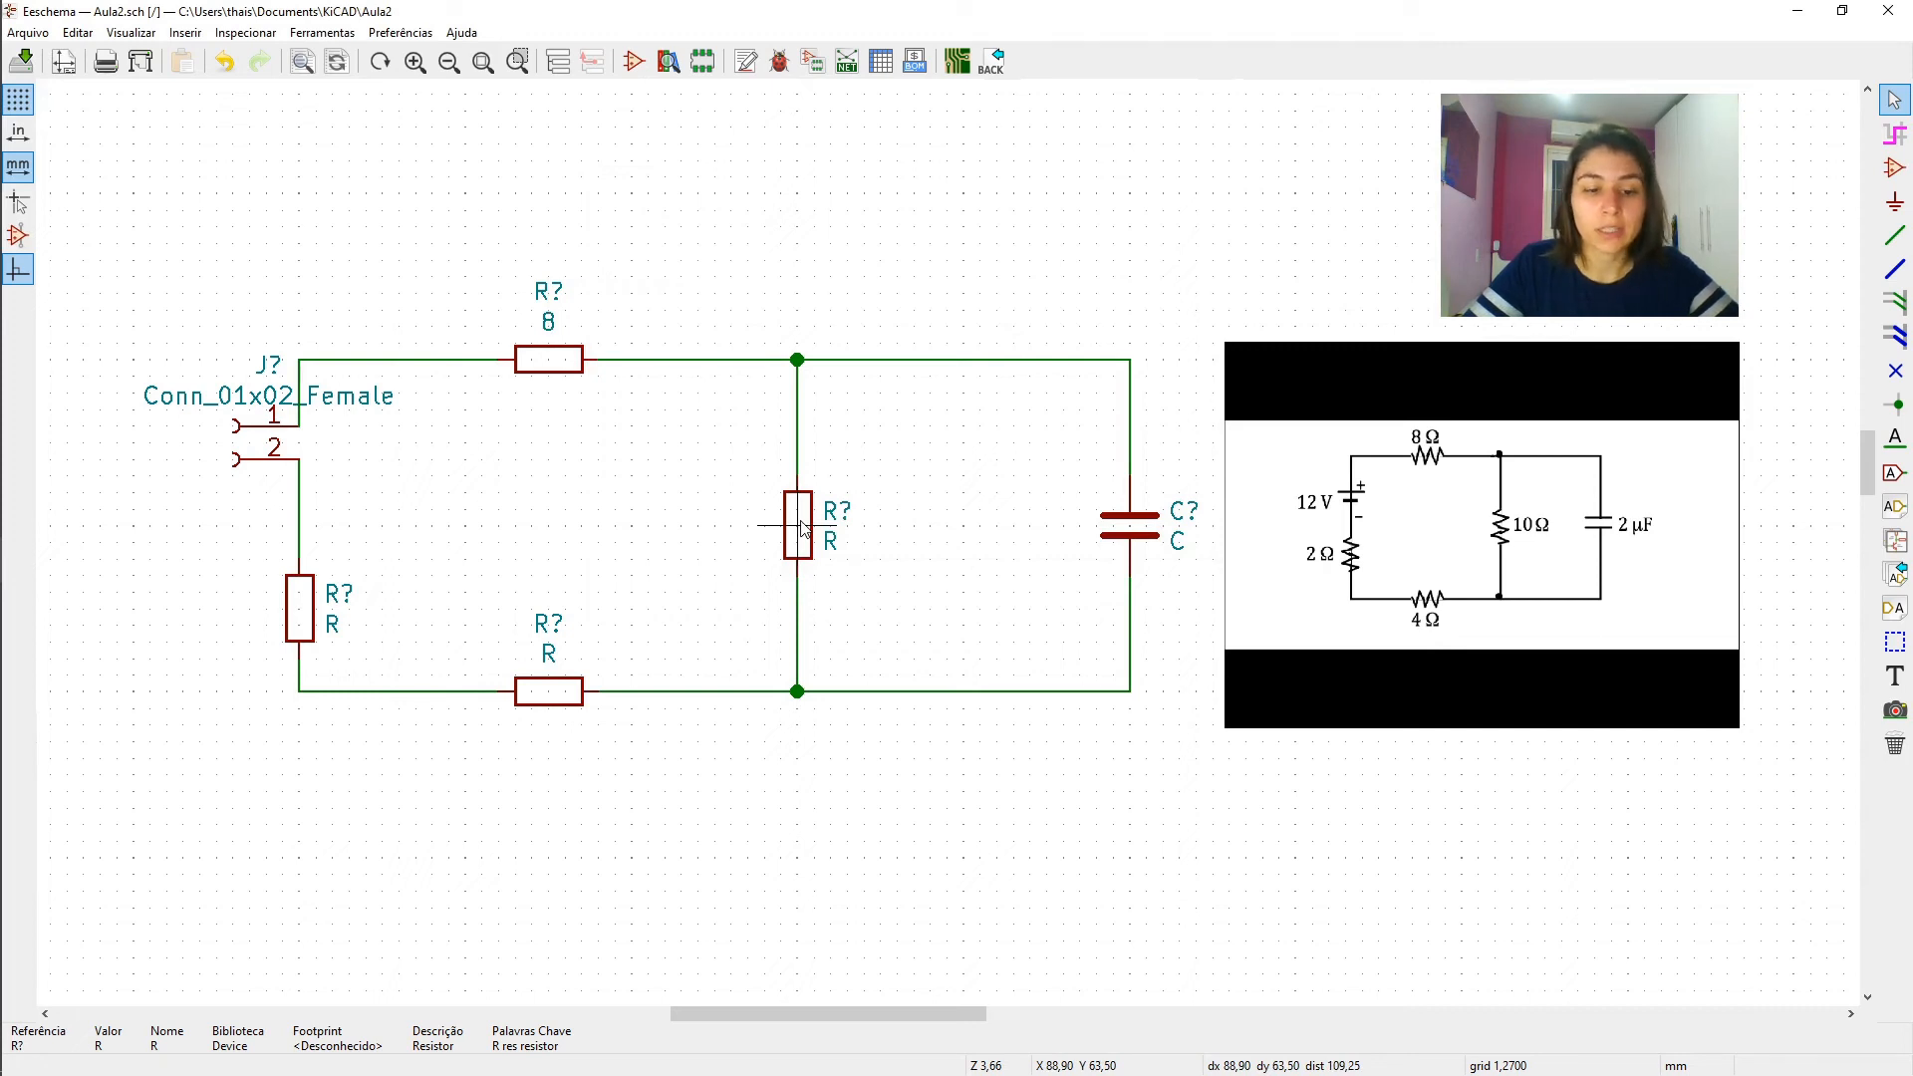
- Set the middle vertical resistor's value to 10 and the lower horizontal resistor's value to 4
{"action": "key", "text": "v"}
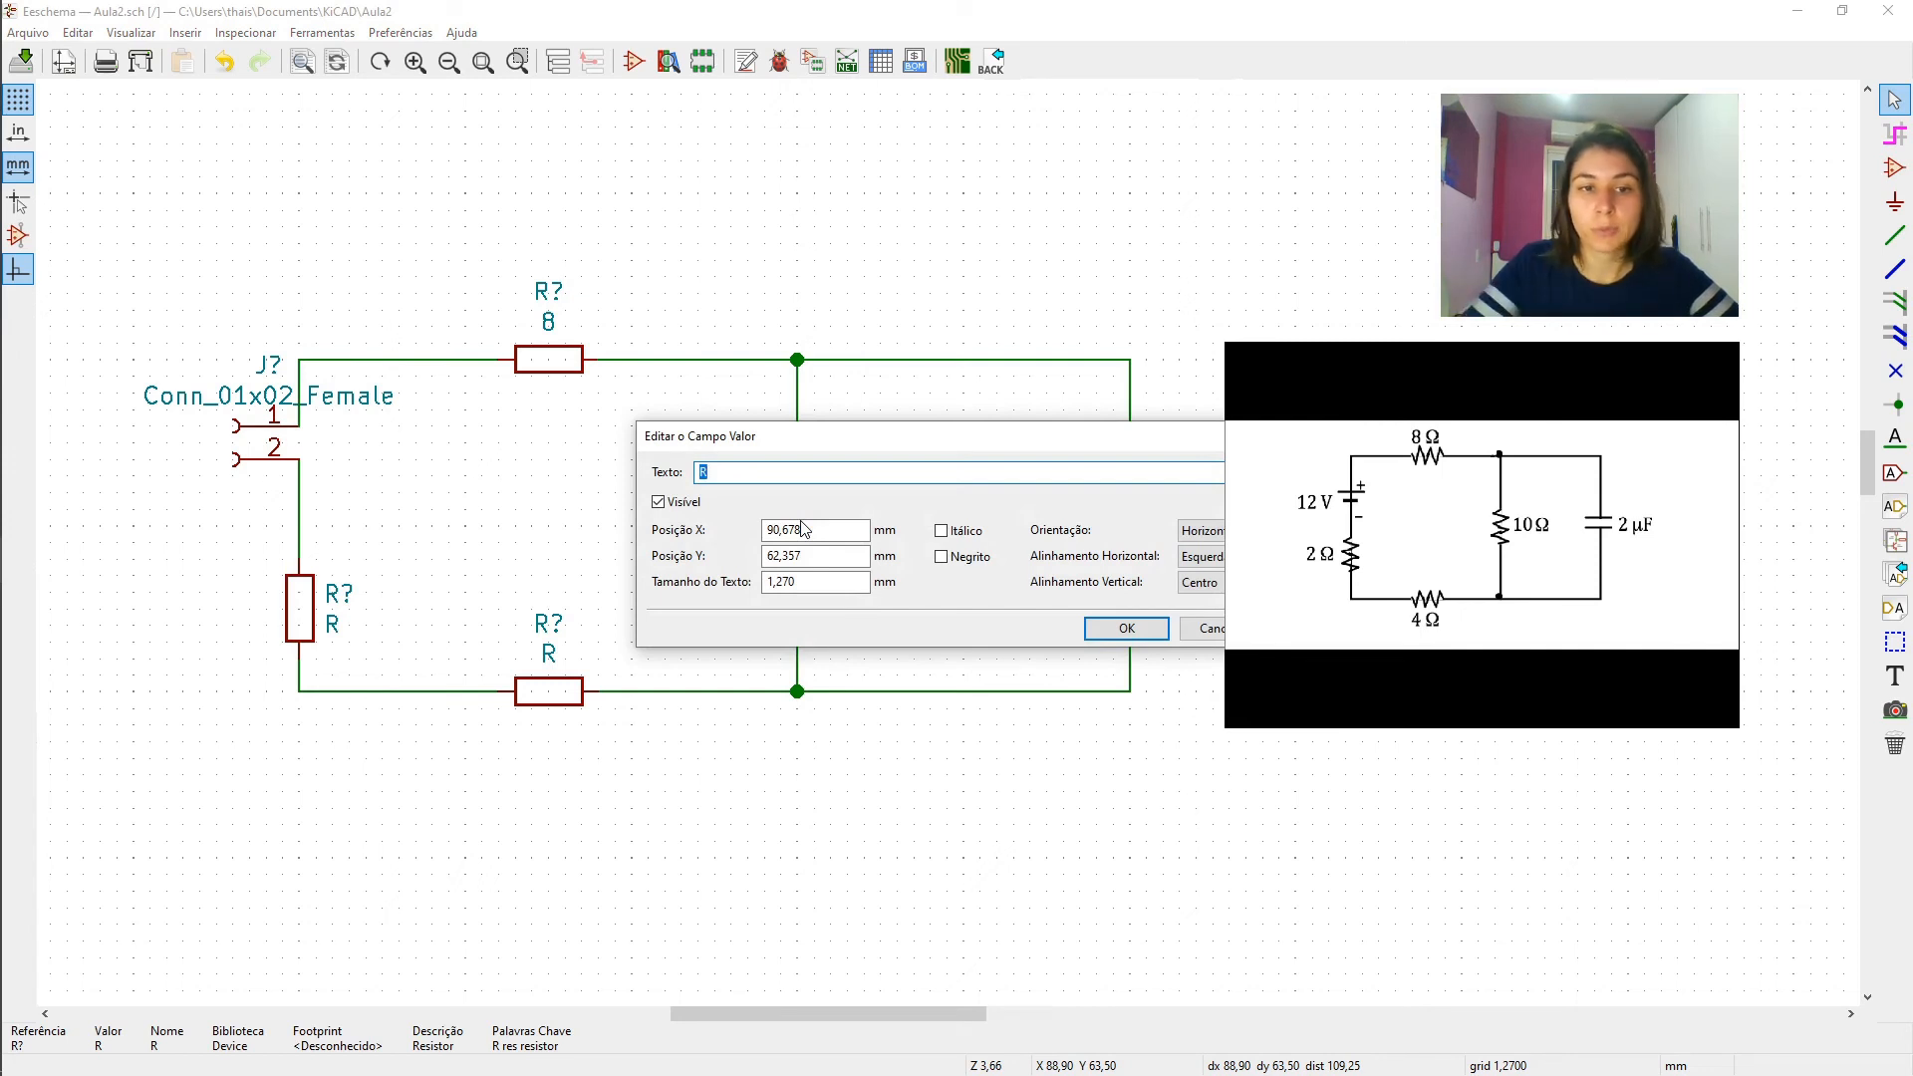
{"action": "type", "text": "10"}
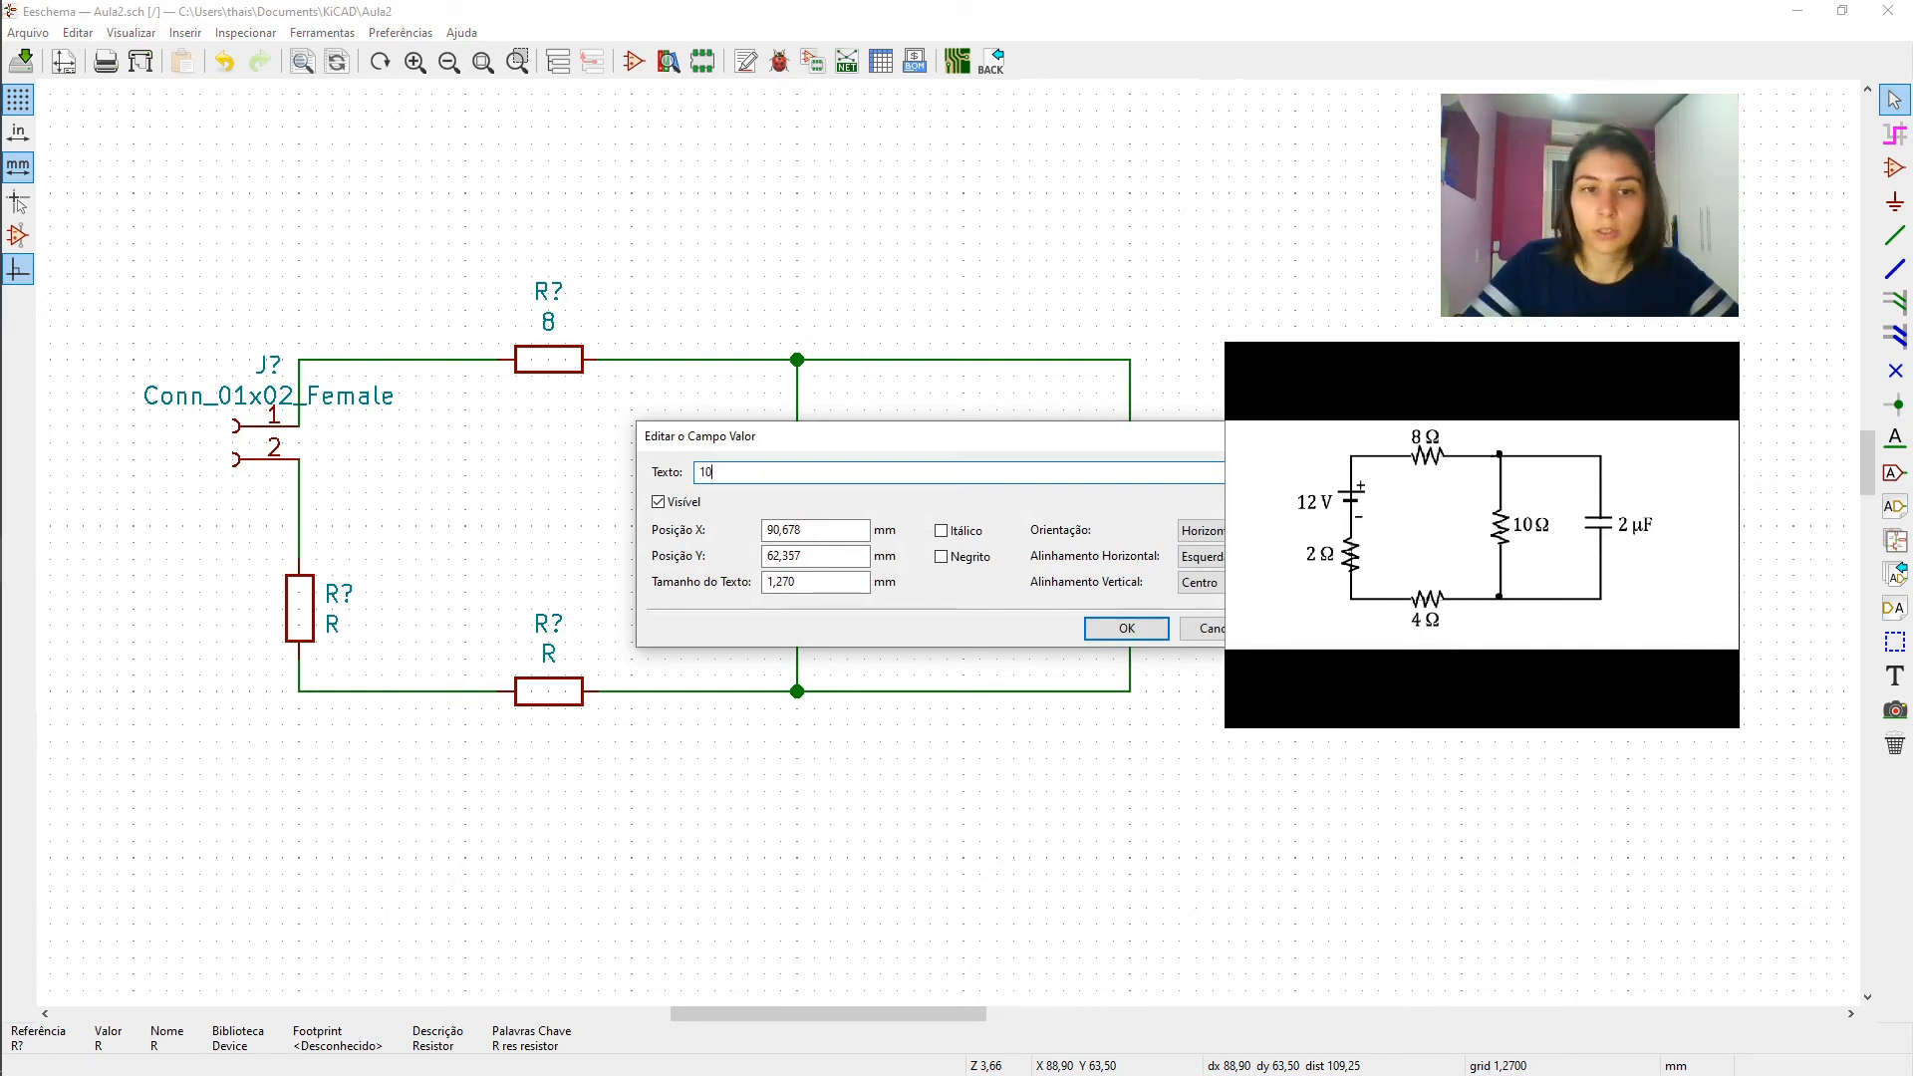
{"action": "key", "text": "Return"}
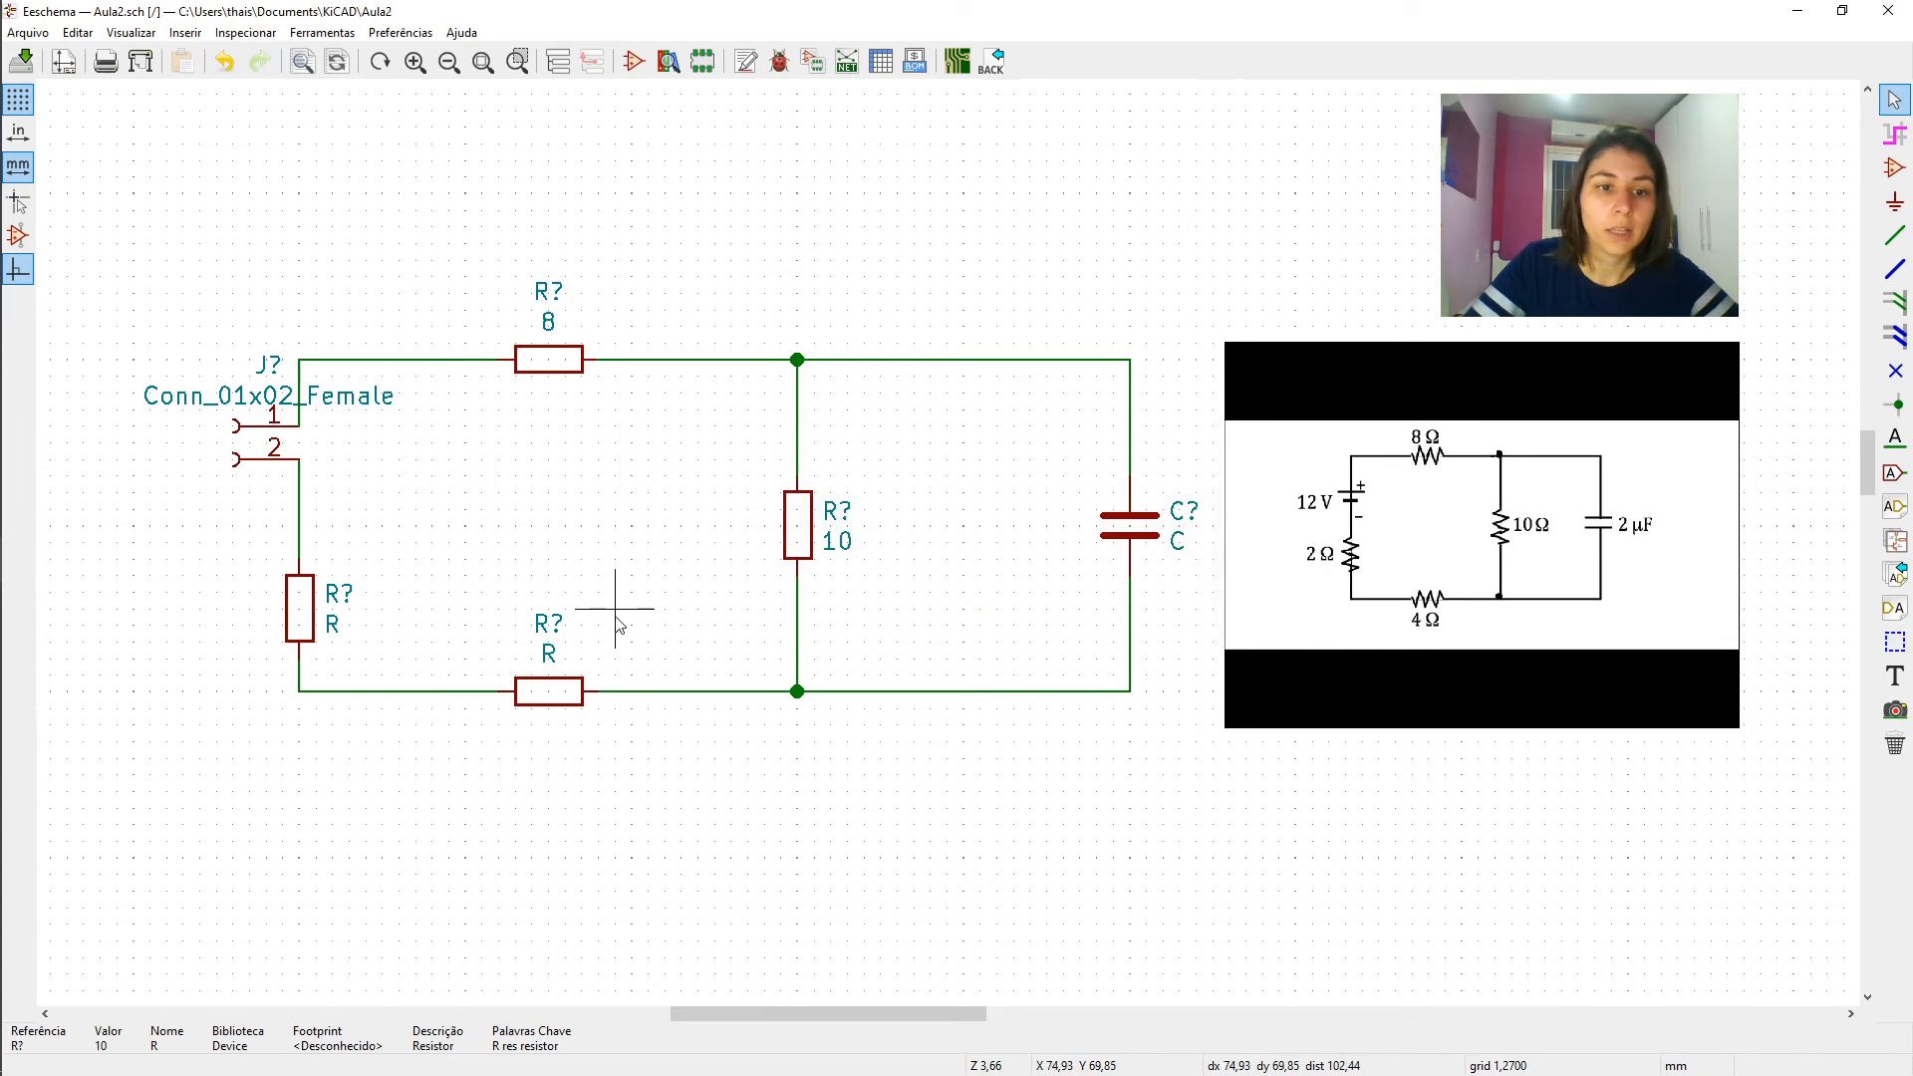
{"action": "double_click", "coordinate": [545, 695]}
{"action": "left_click", "coordinate": [702, 298]}
{"action": "type", "text": "4"}
{"action": "key", "text": "Return"}
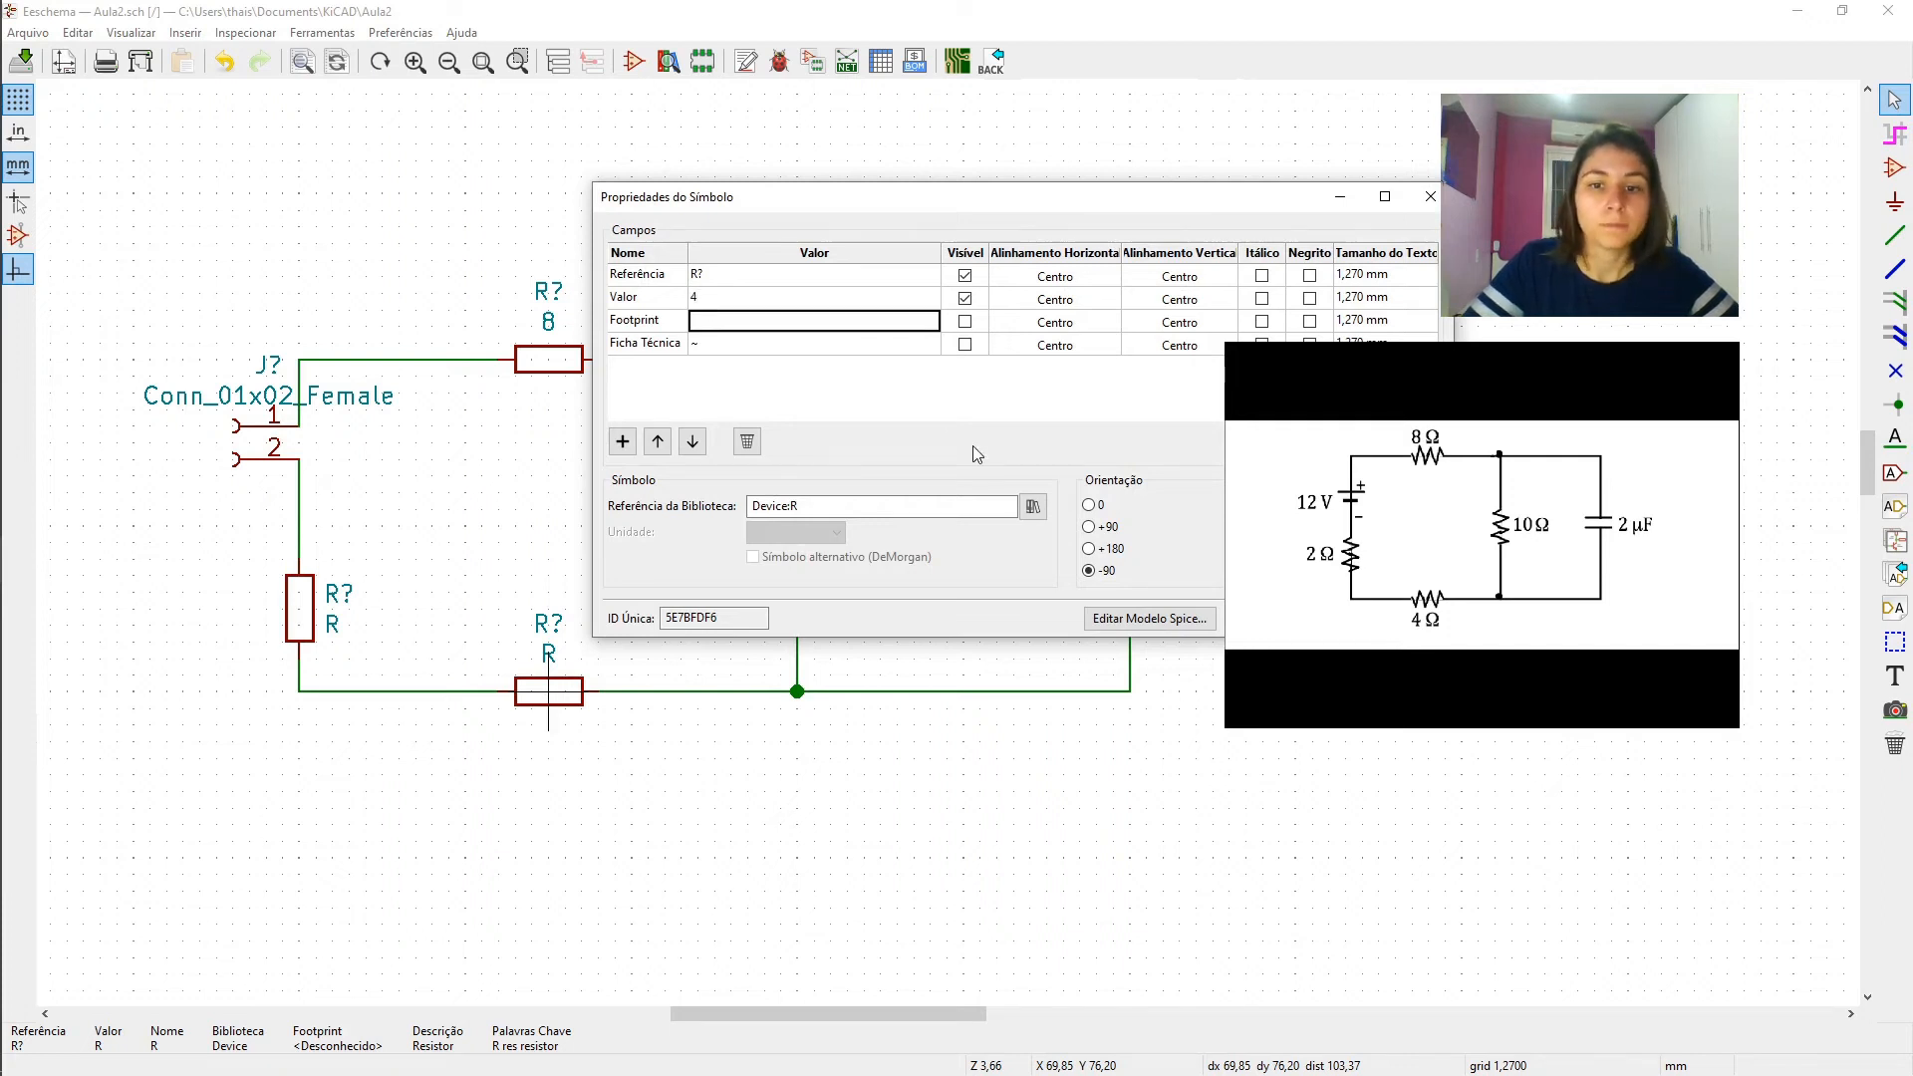
{"action": "key", "text": "Return"}
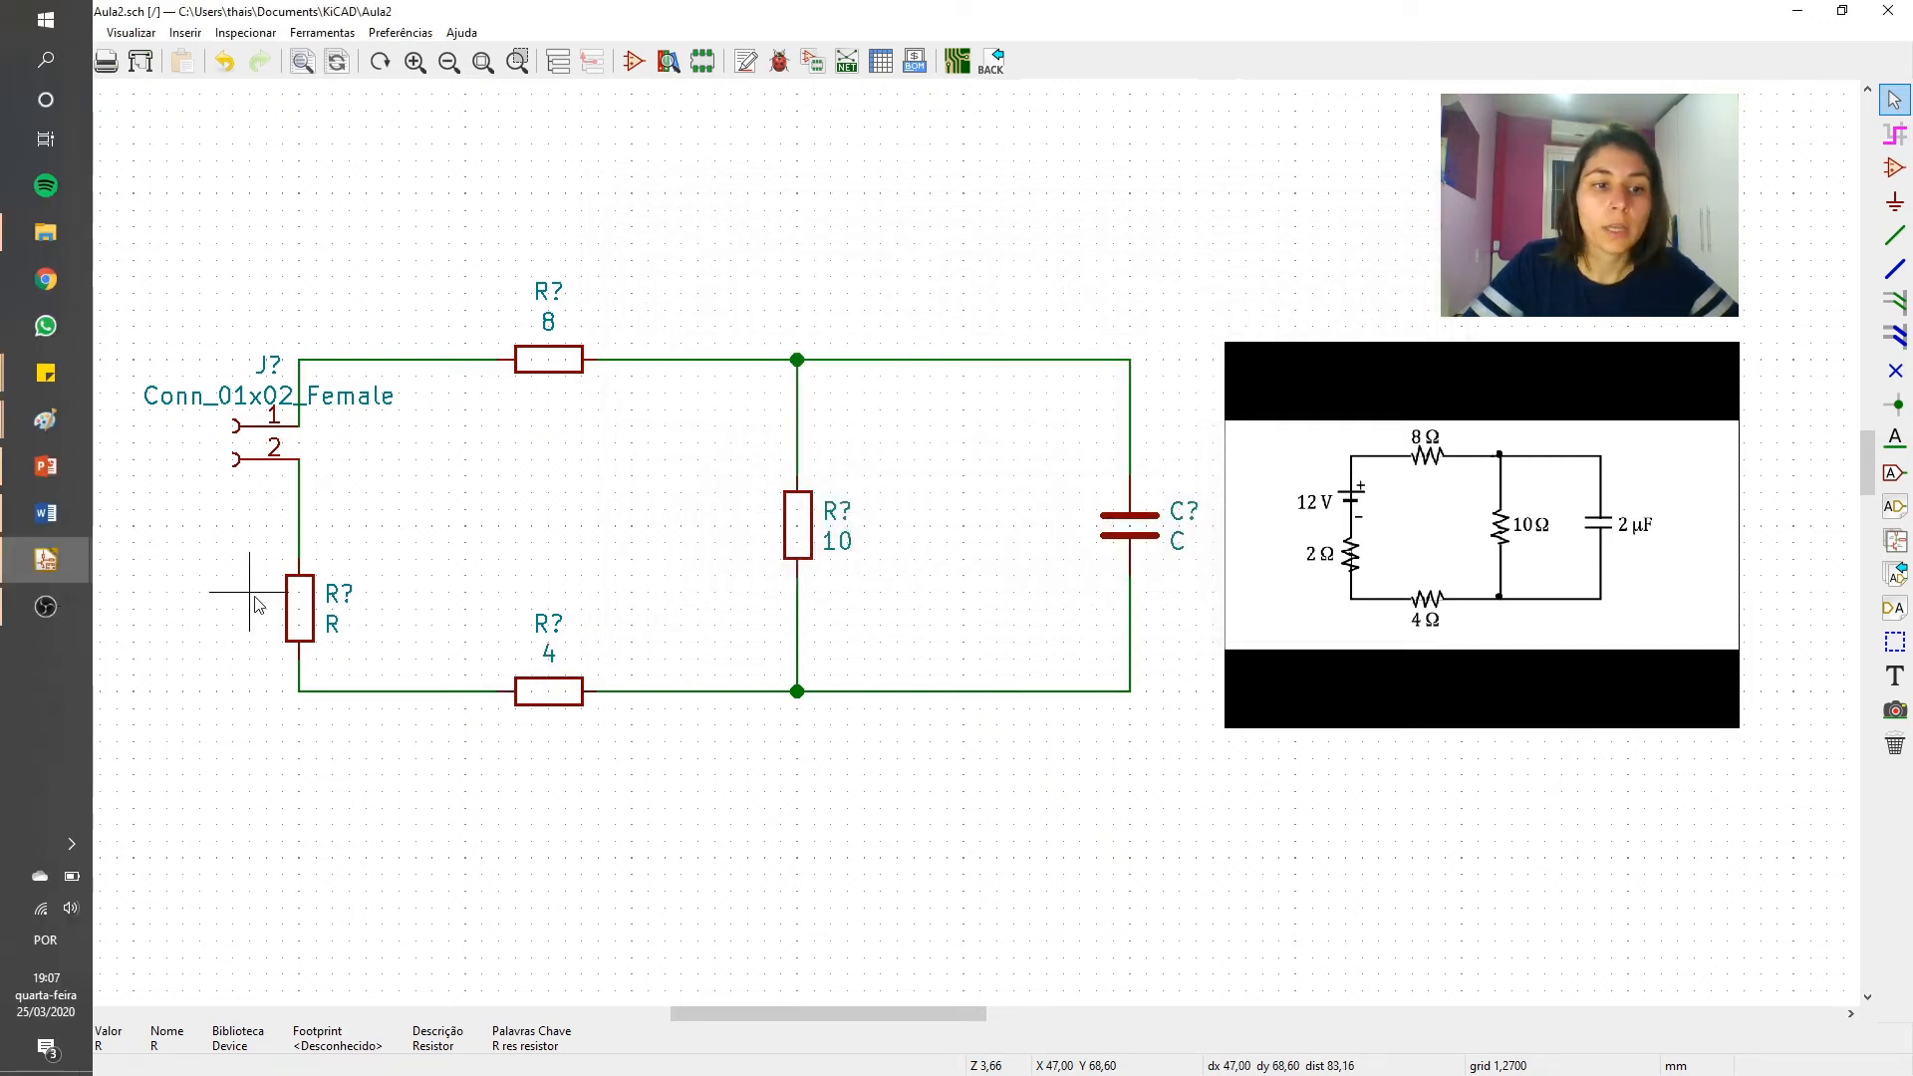
- Set the left vertical resistor's value to 2 and the capacitor's value to 2u
{"action": "key", "text": "v"}
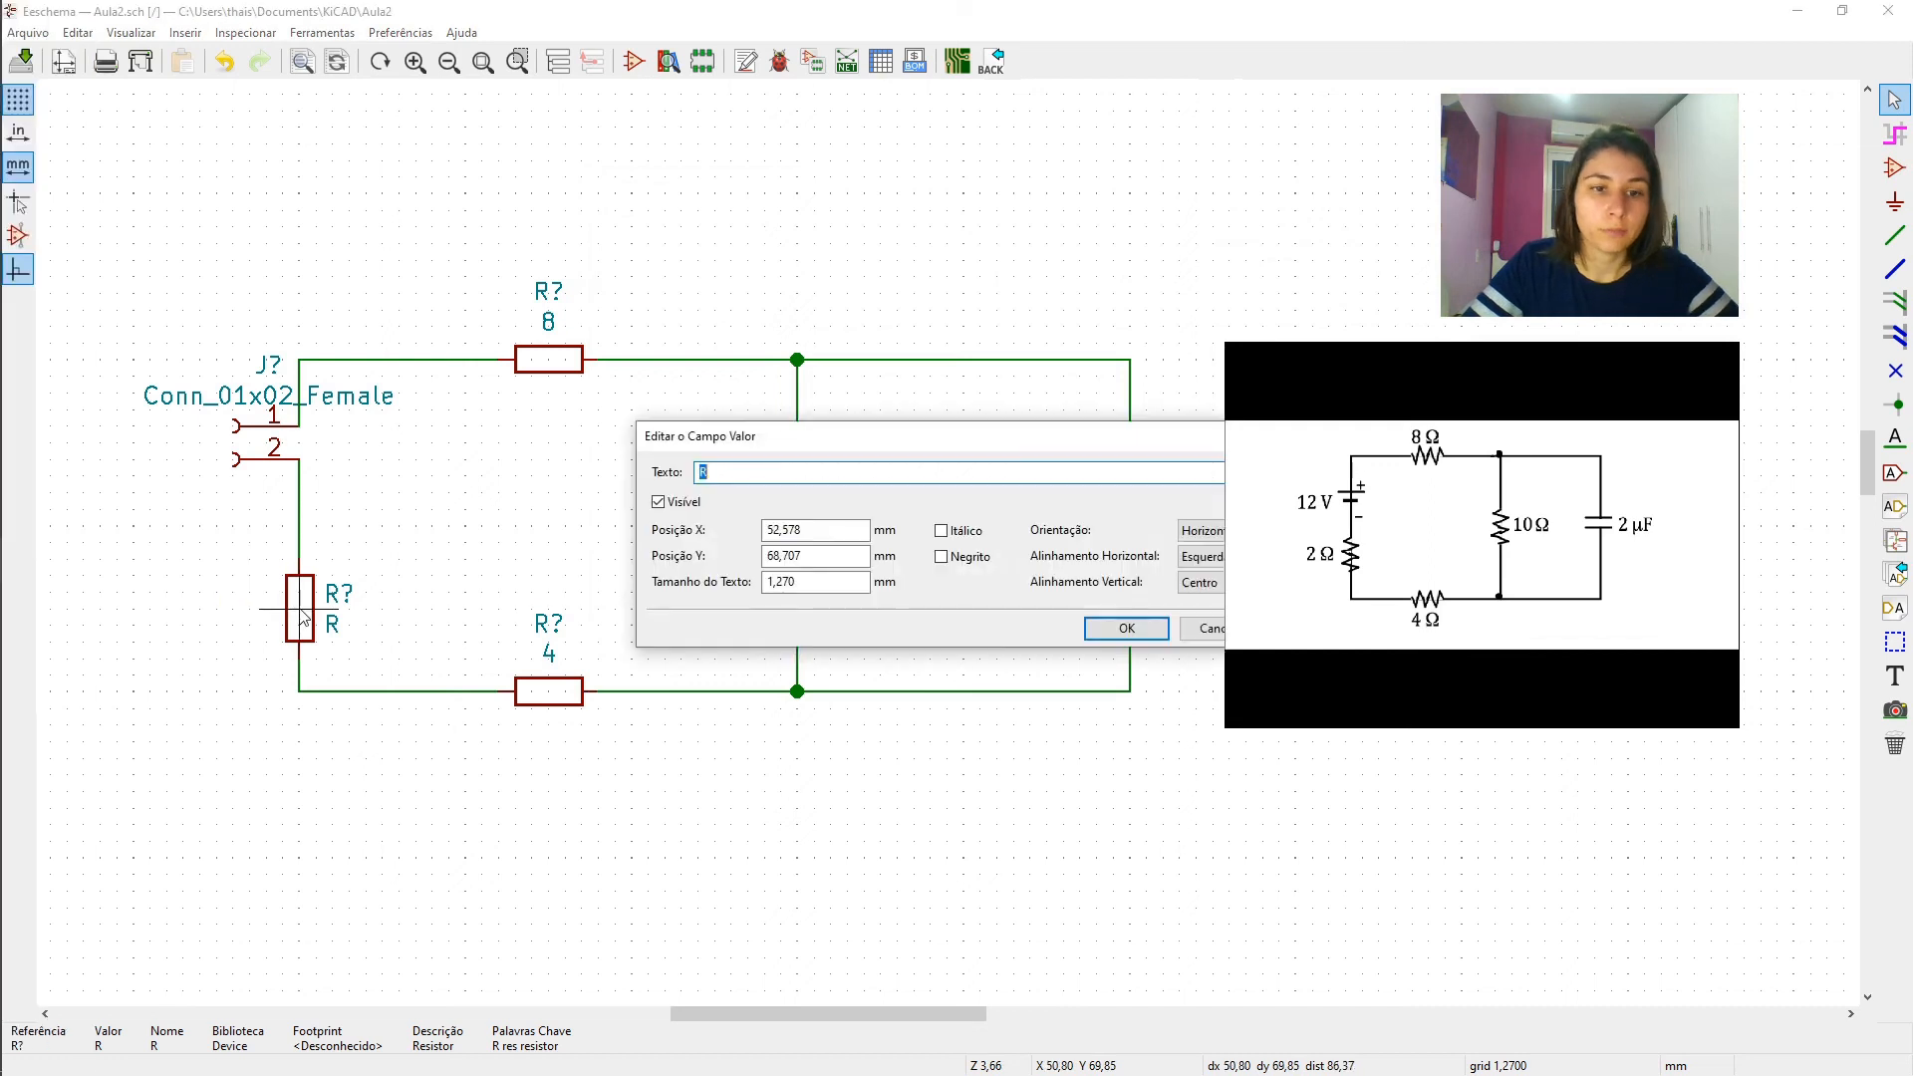
{"action": "type", "text": "2"}
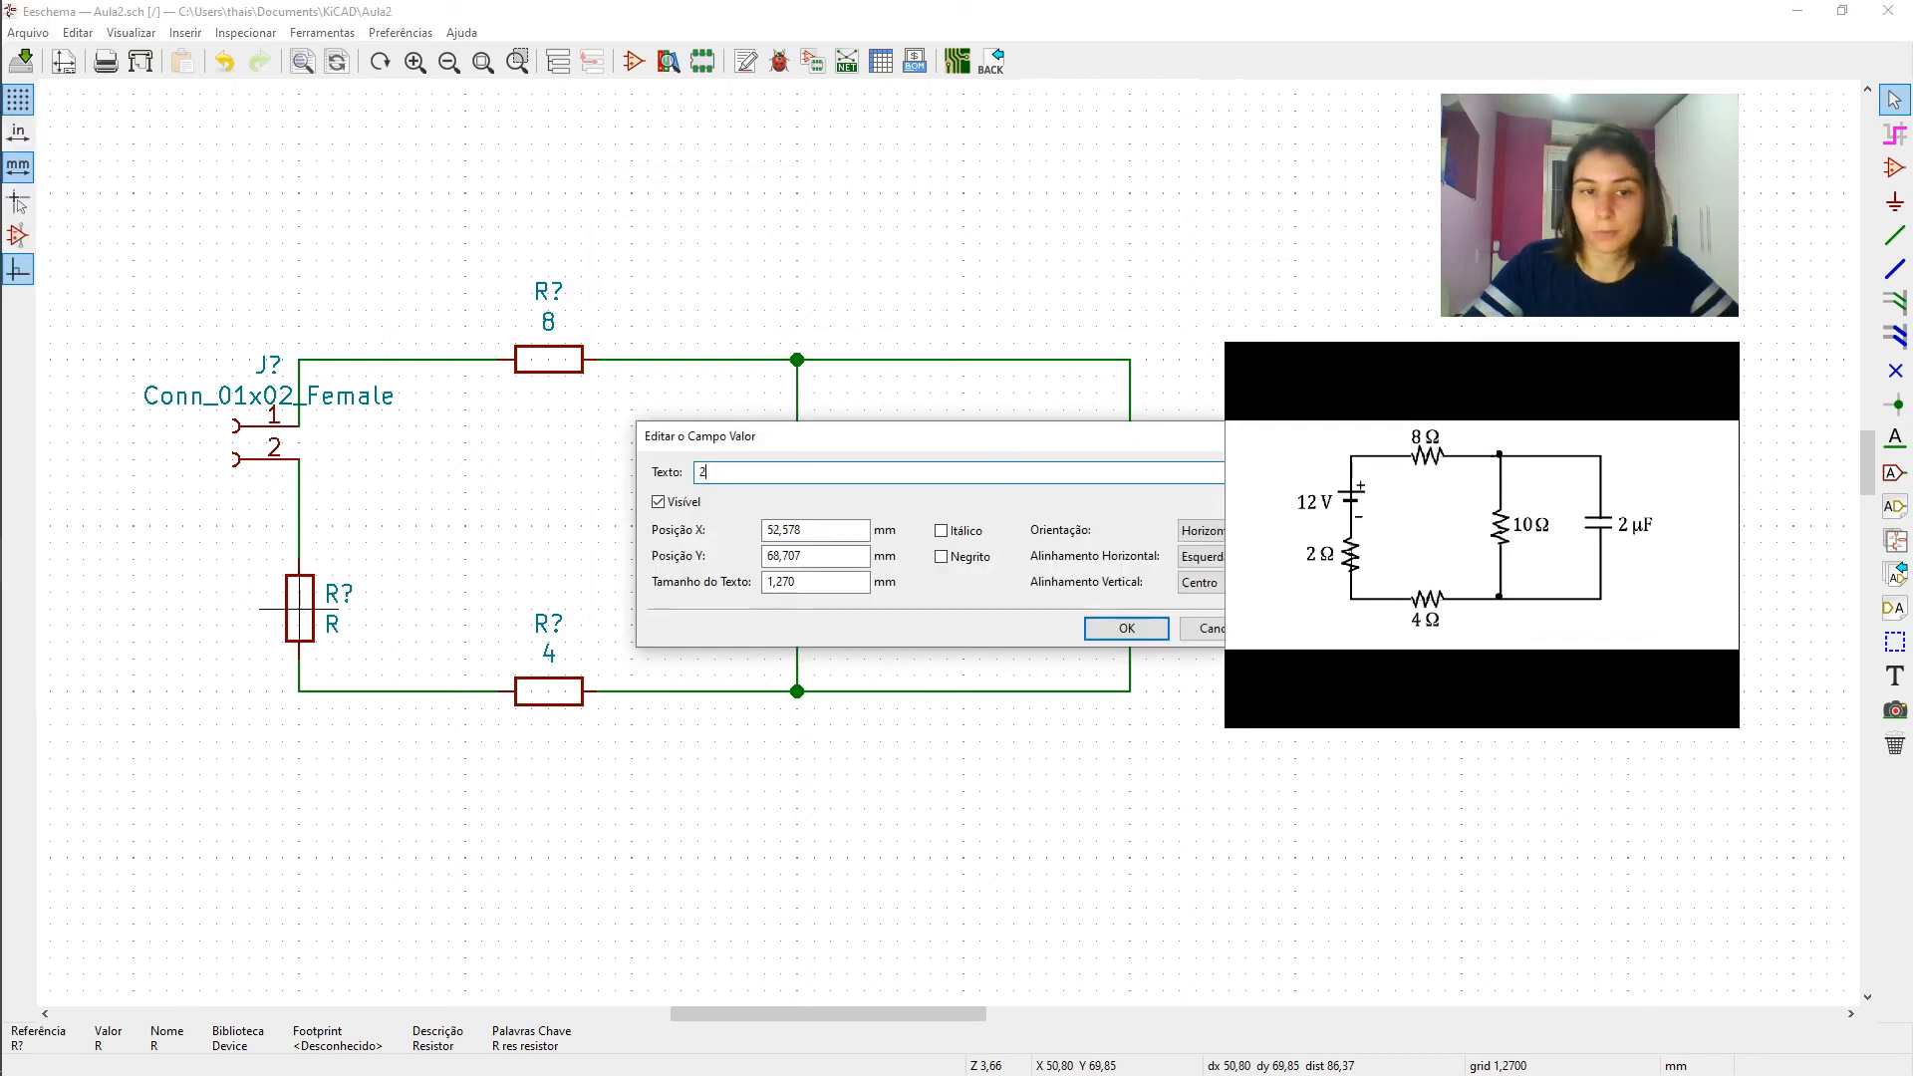
{"action": "left_click", "coordinate": [1126, 628]}
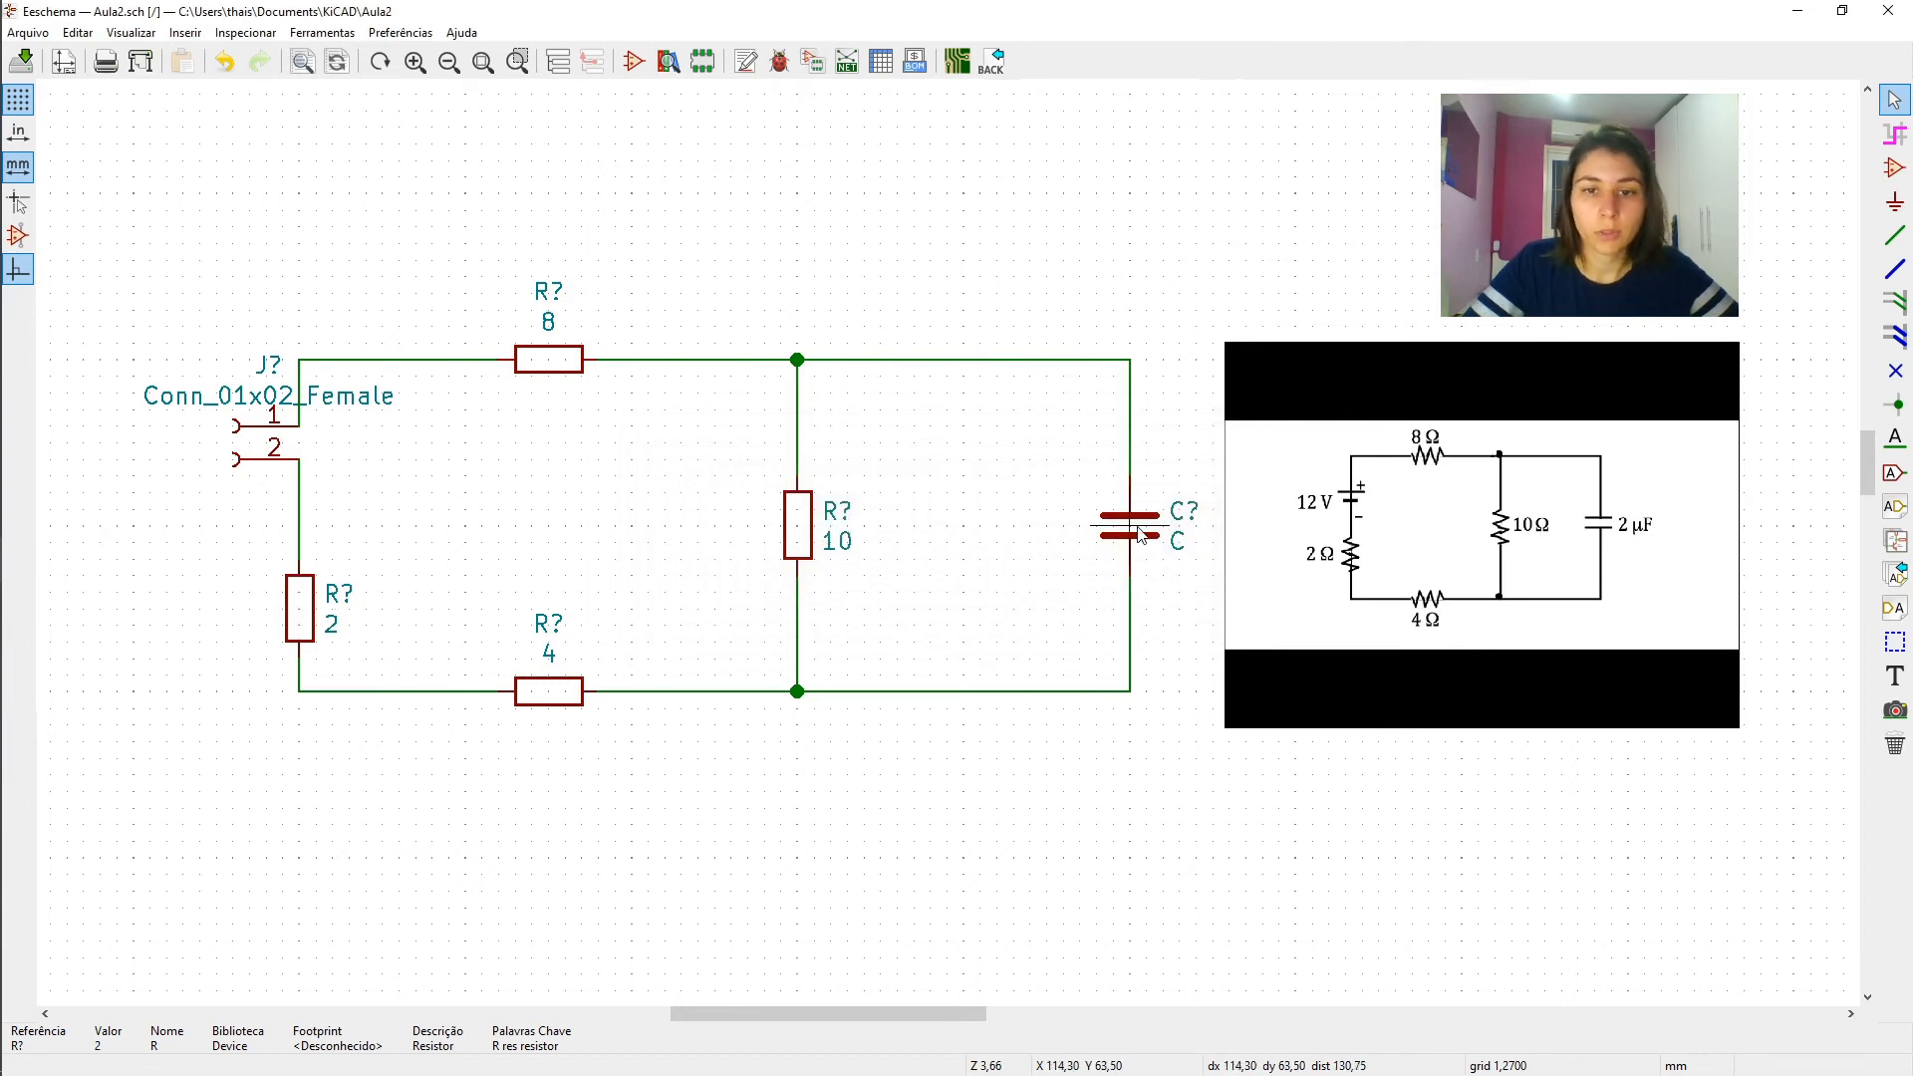
{"action": "key", "text": "v"}
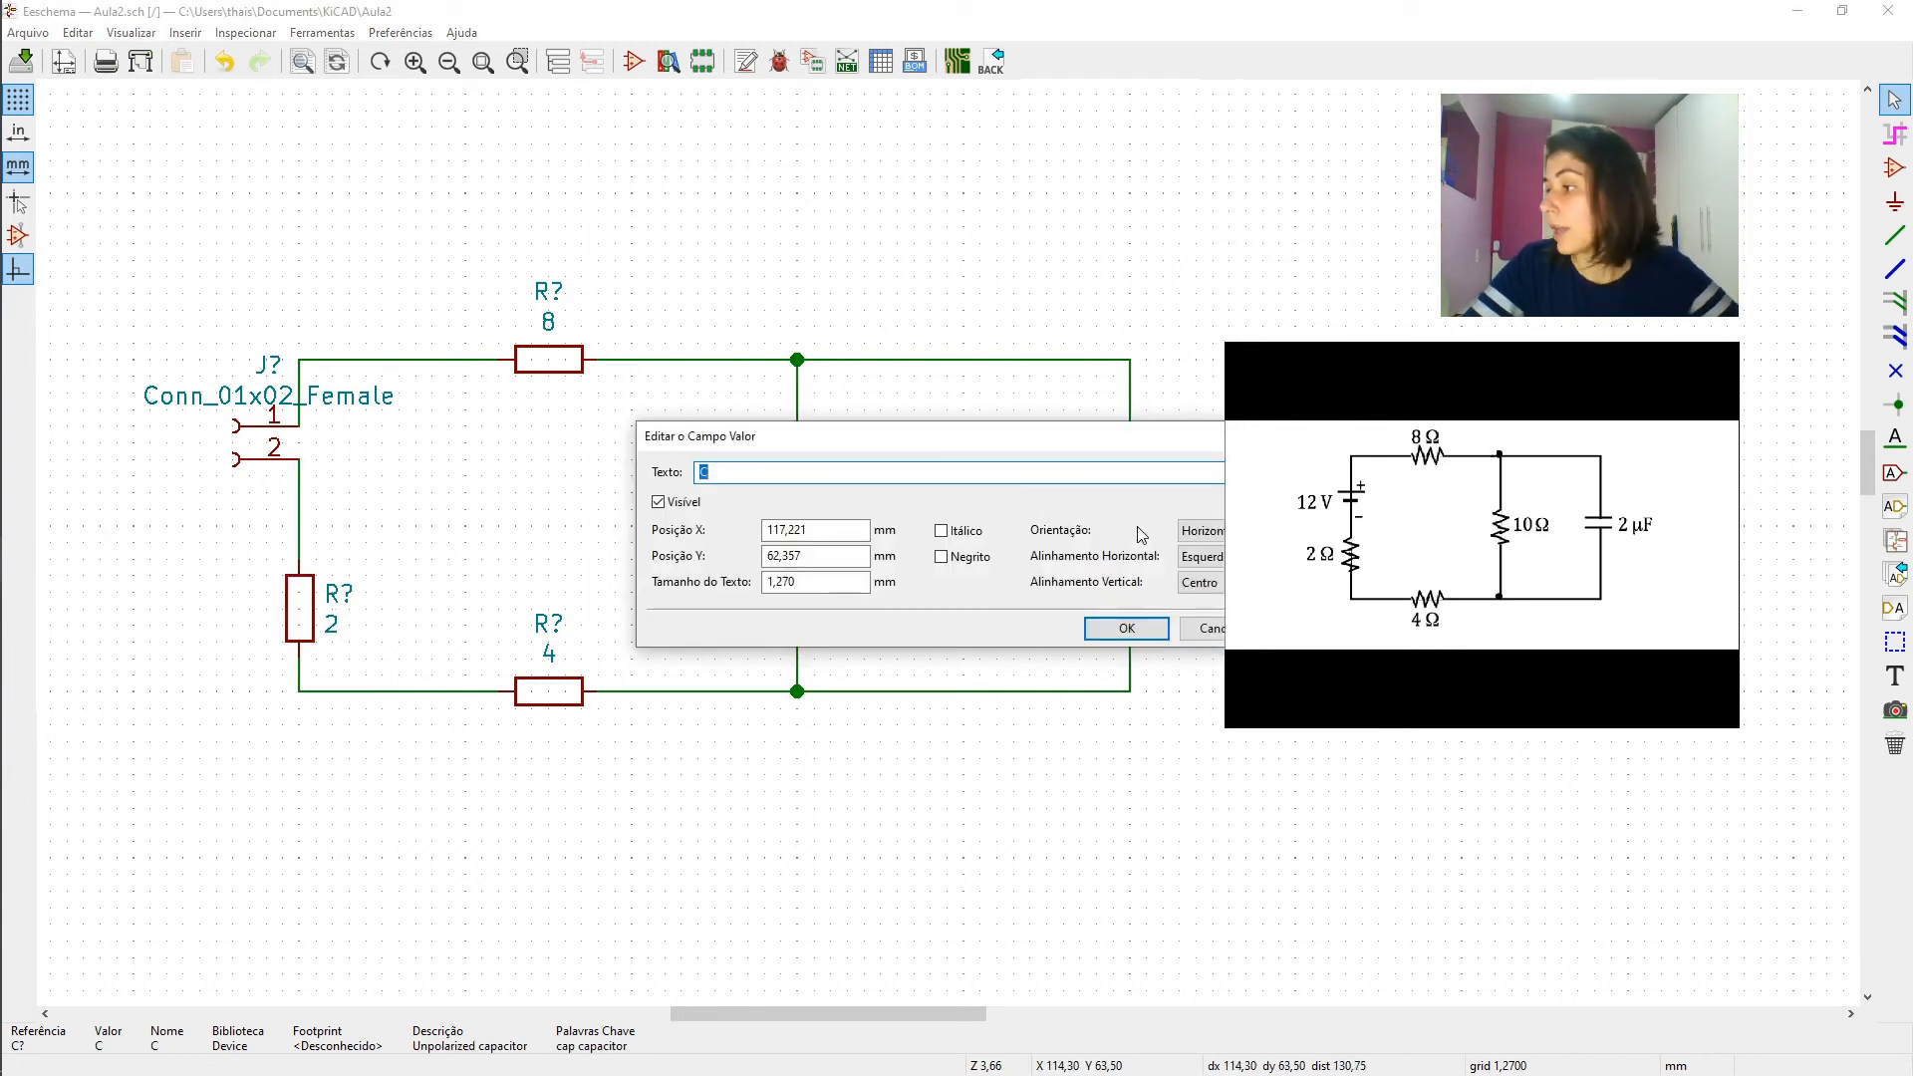
{"action": "type", "text": "2u"}
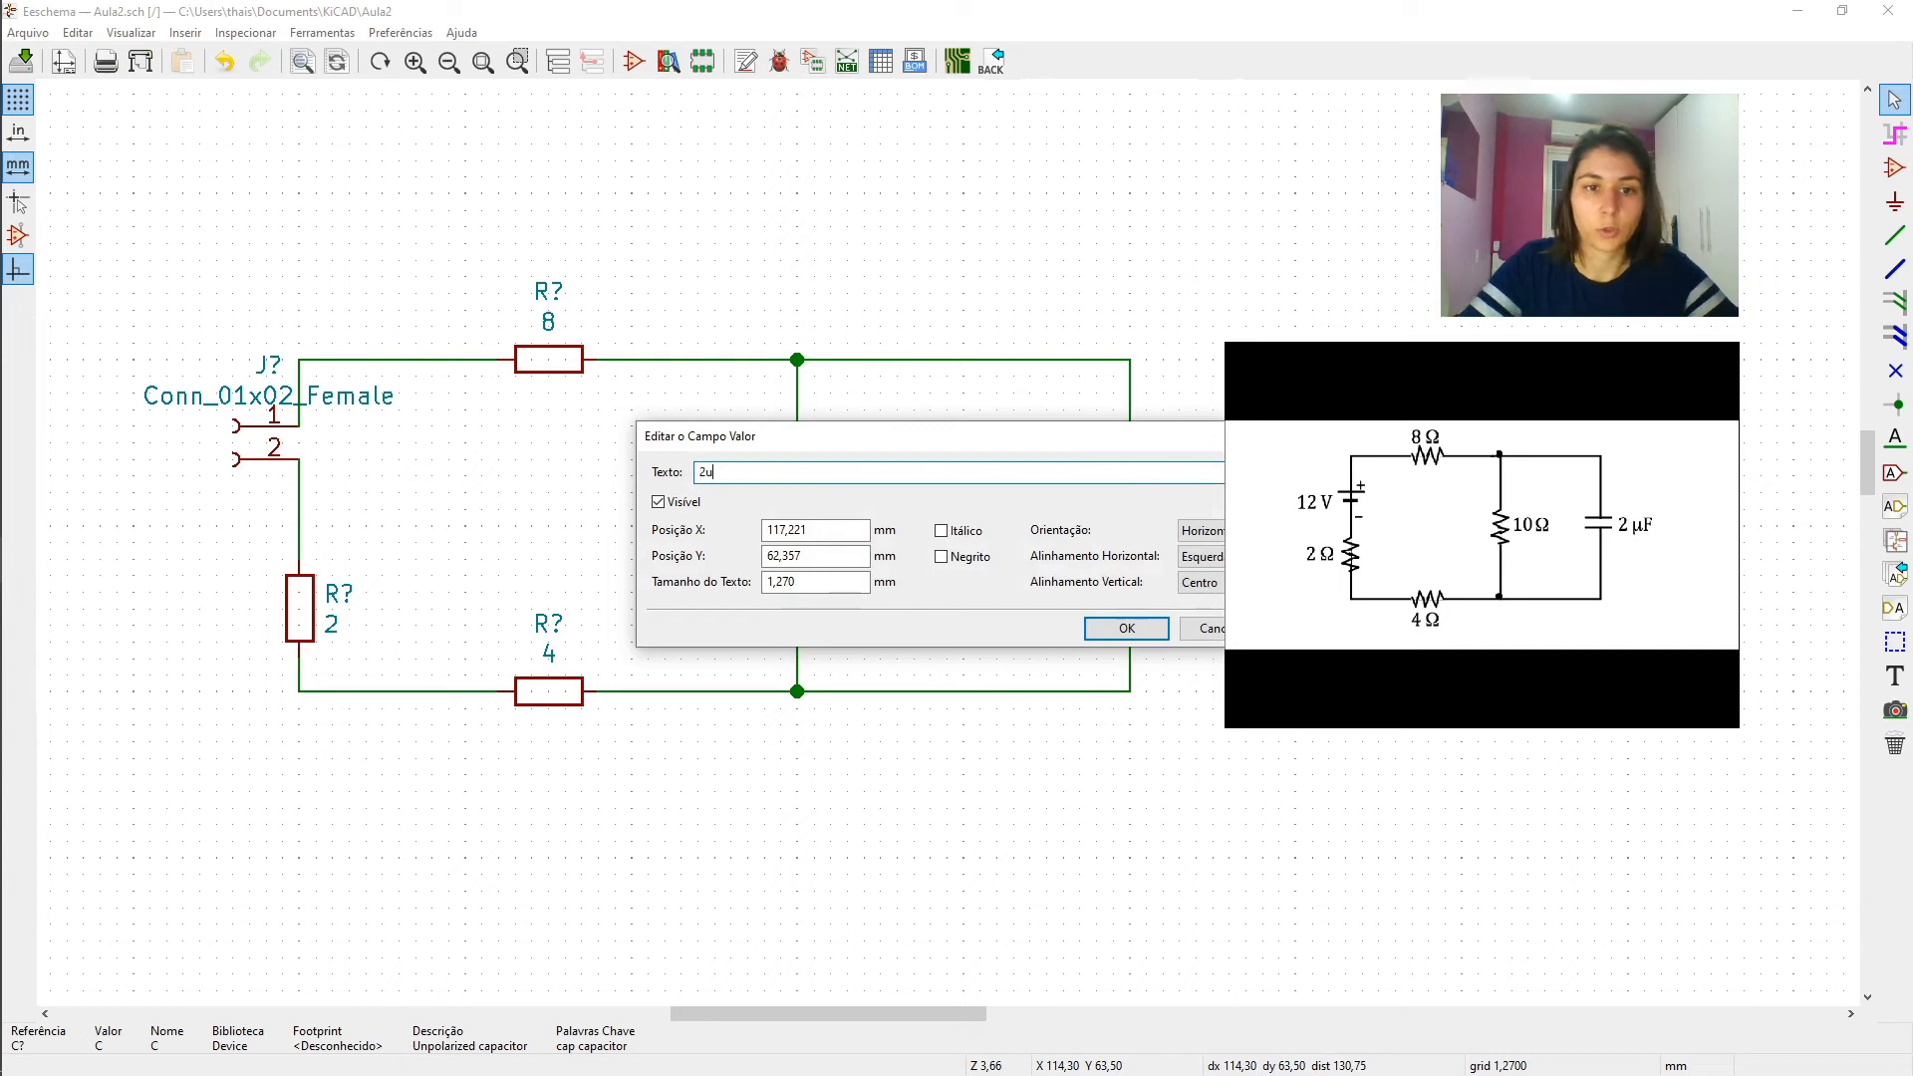
{"action": "key", "text": "Return"}
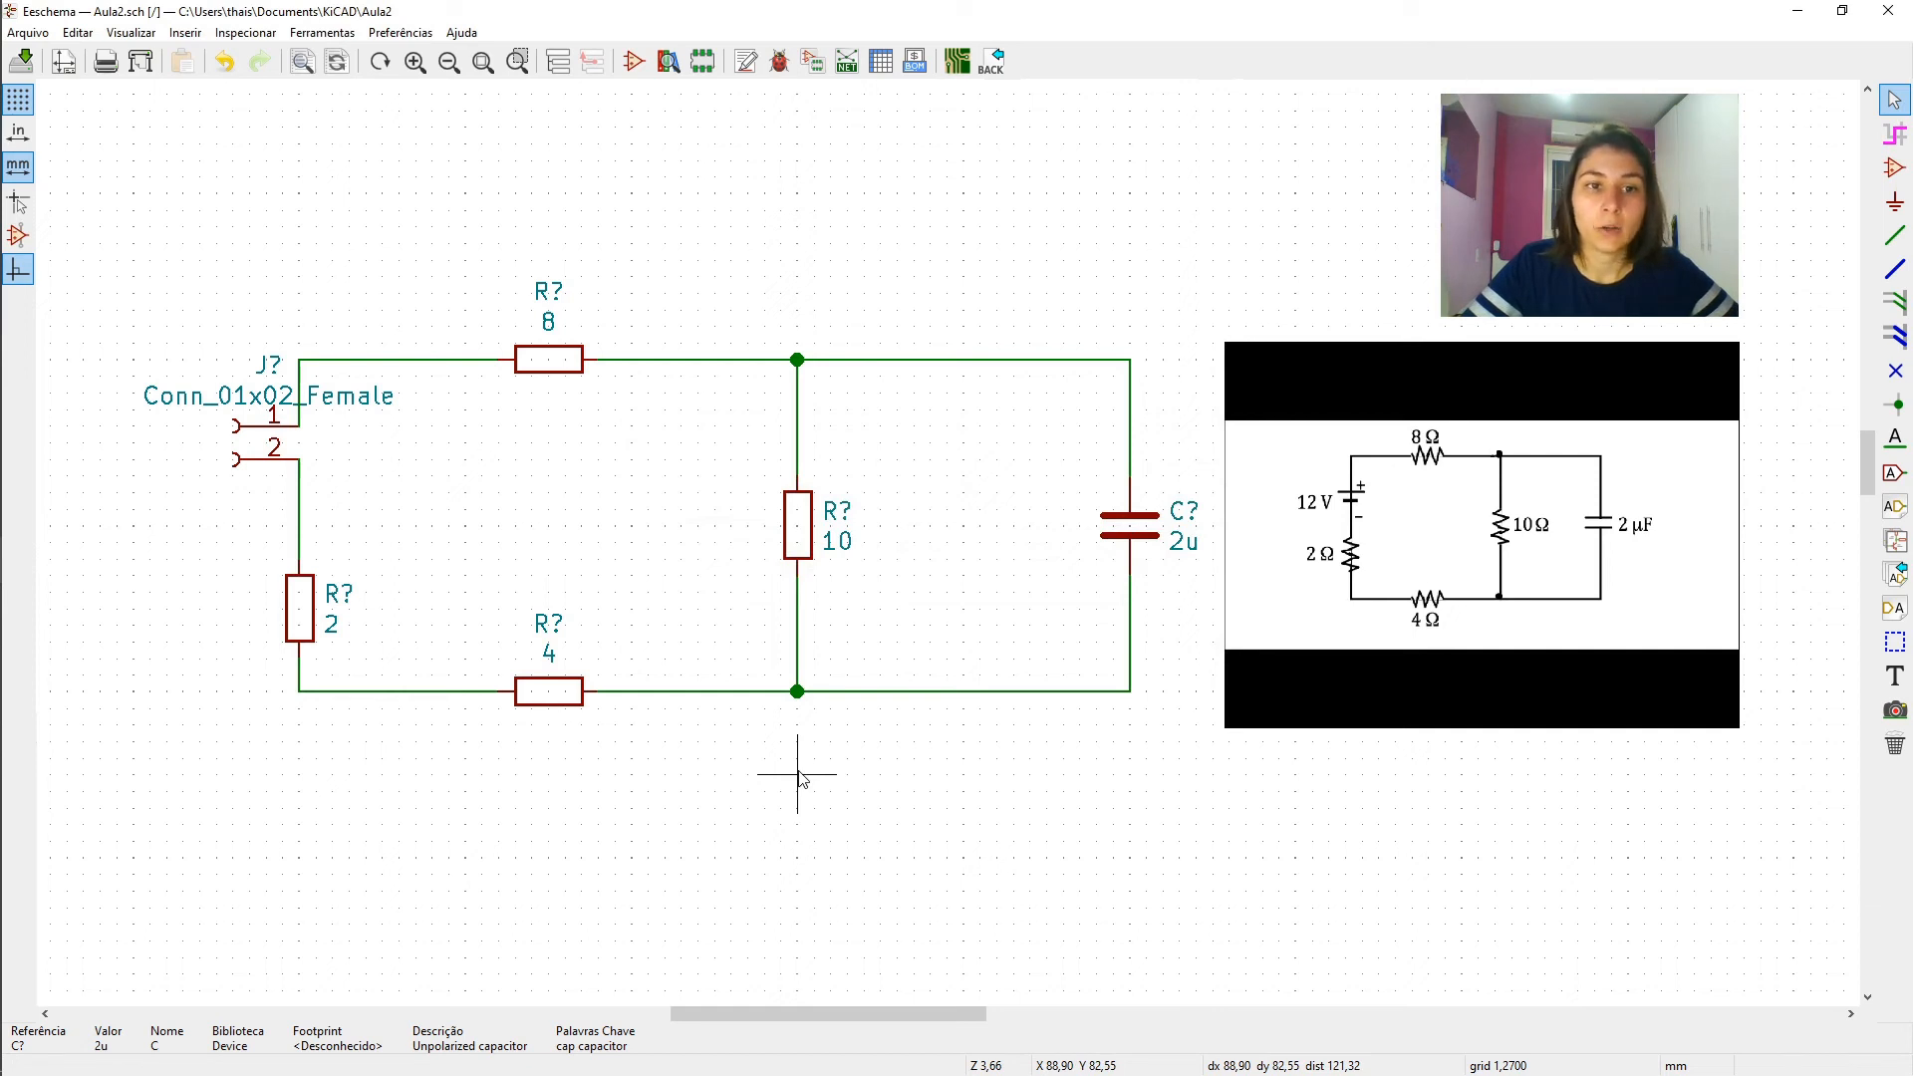
- Try moving the middle vertical resistor off its wires, undo that, and try dragging it with the wires attached
{"action": "mouse_move", "coordinate": [30, 653]}
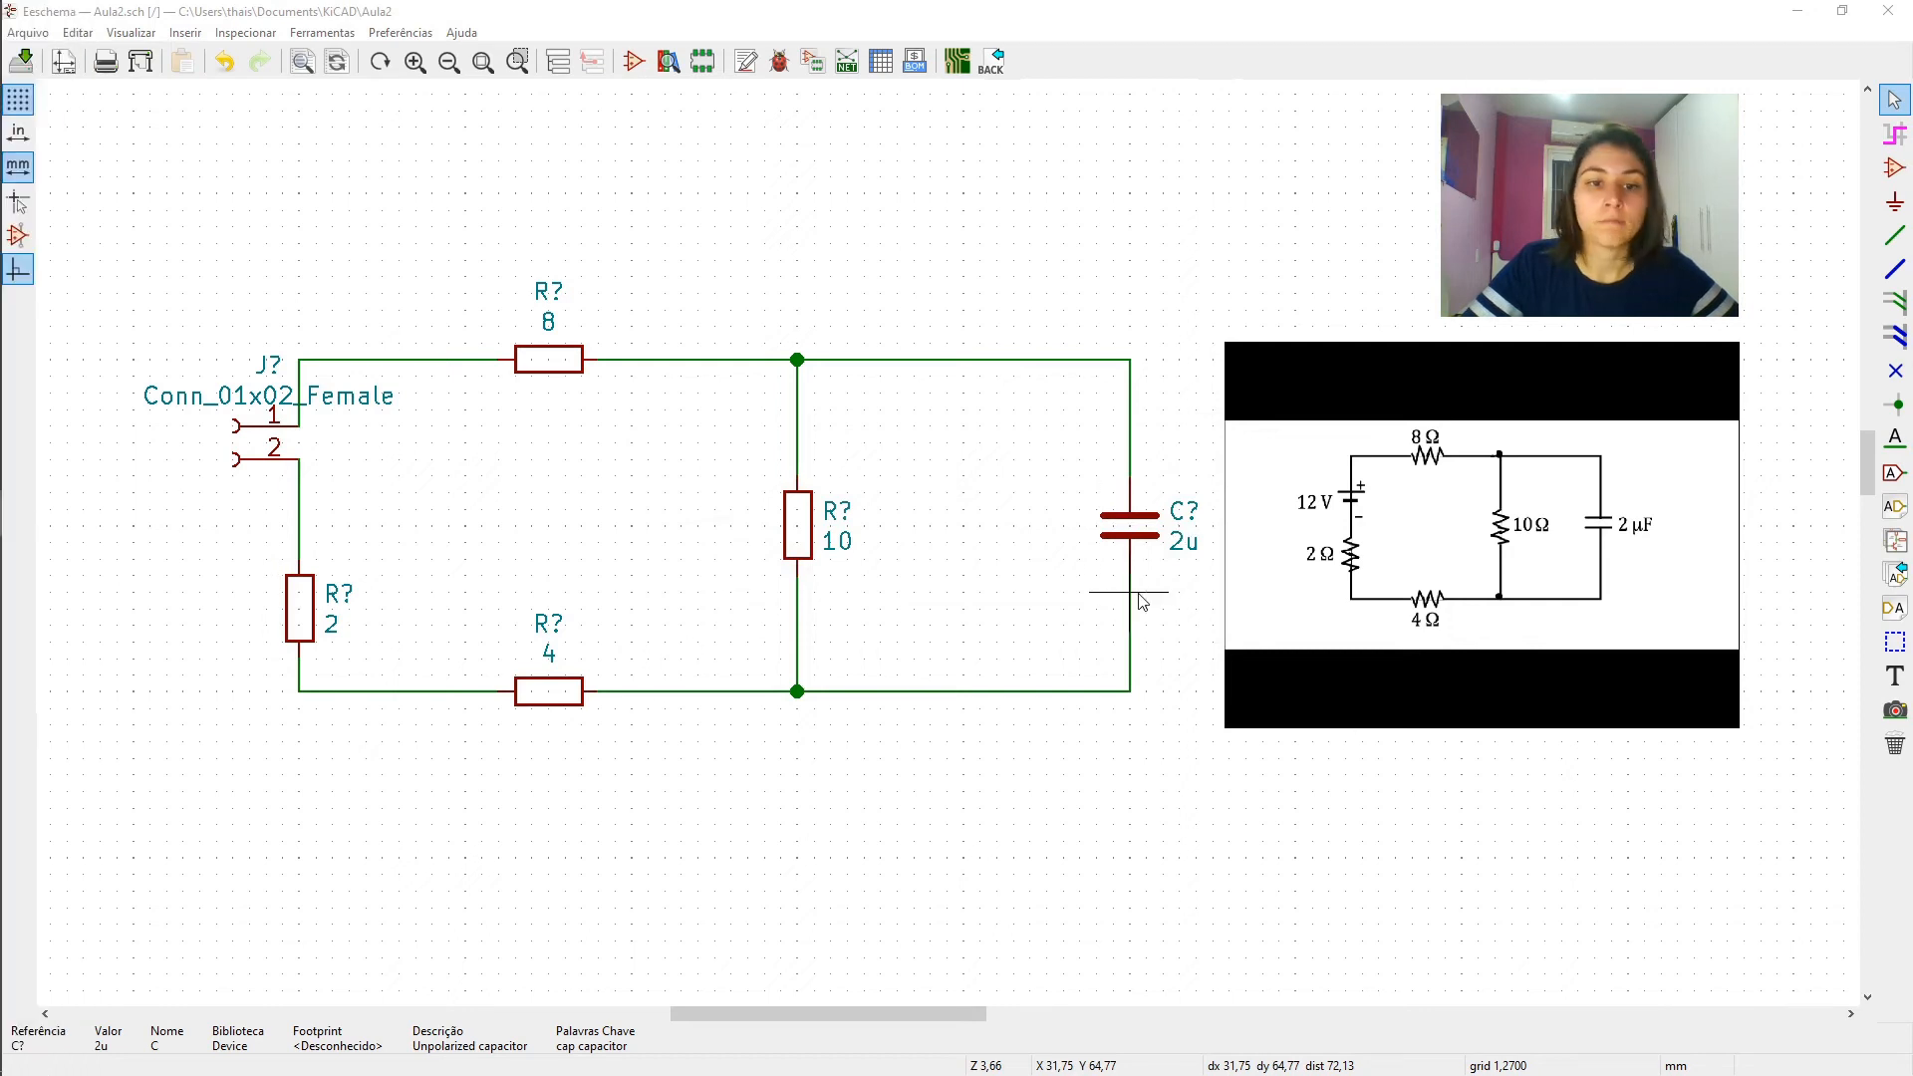
{"action": "left_click", "coordinate": [800, 539]}
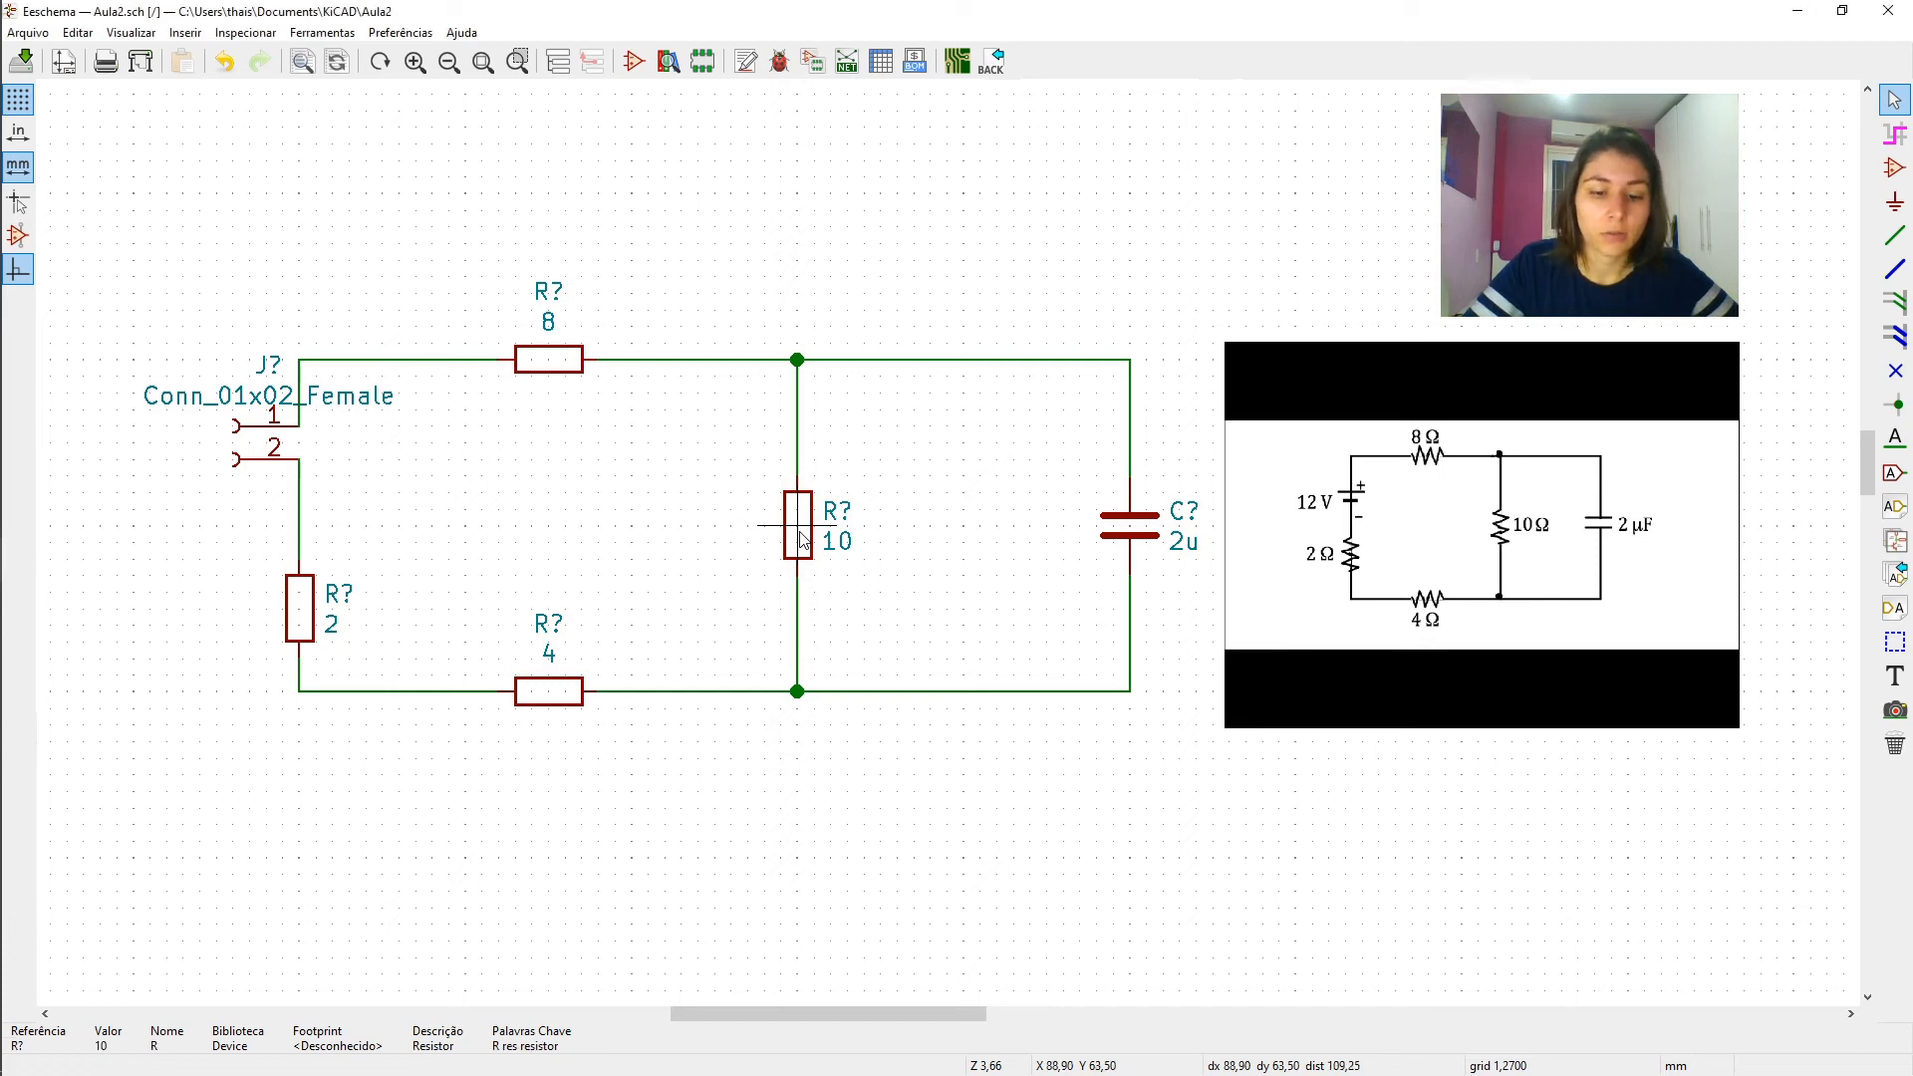
{"action": "key", "text": "m"}
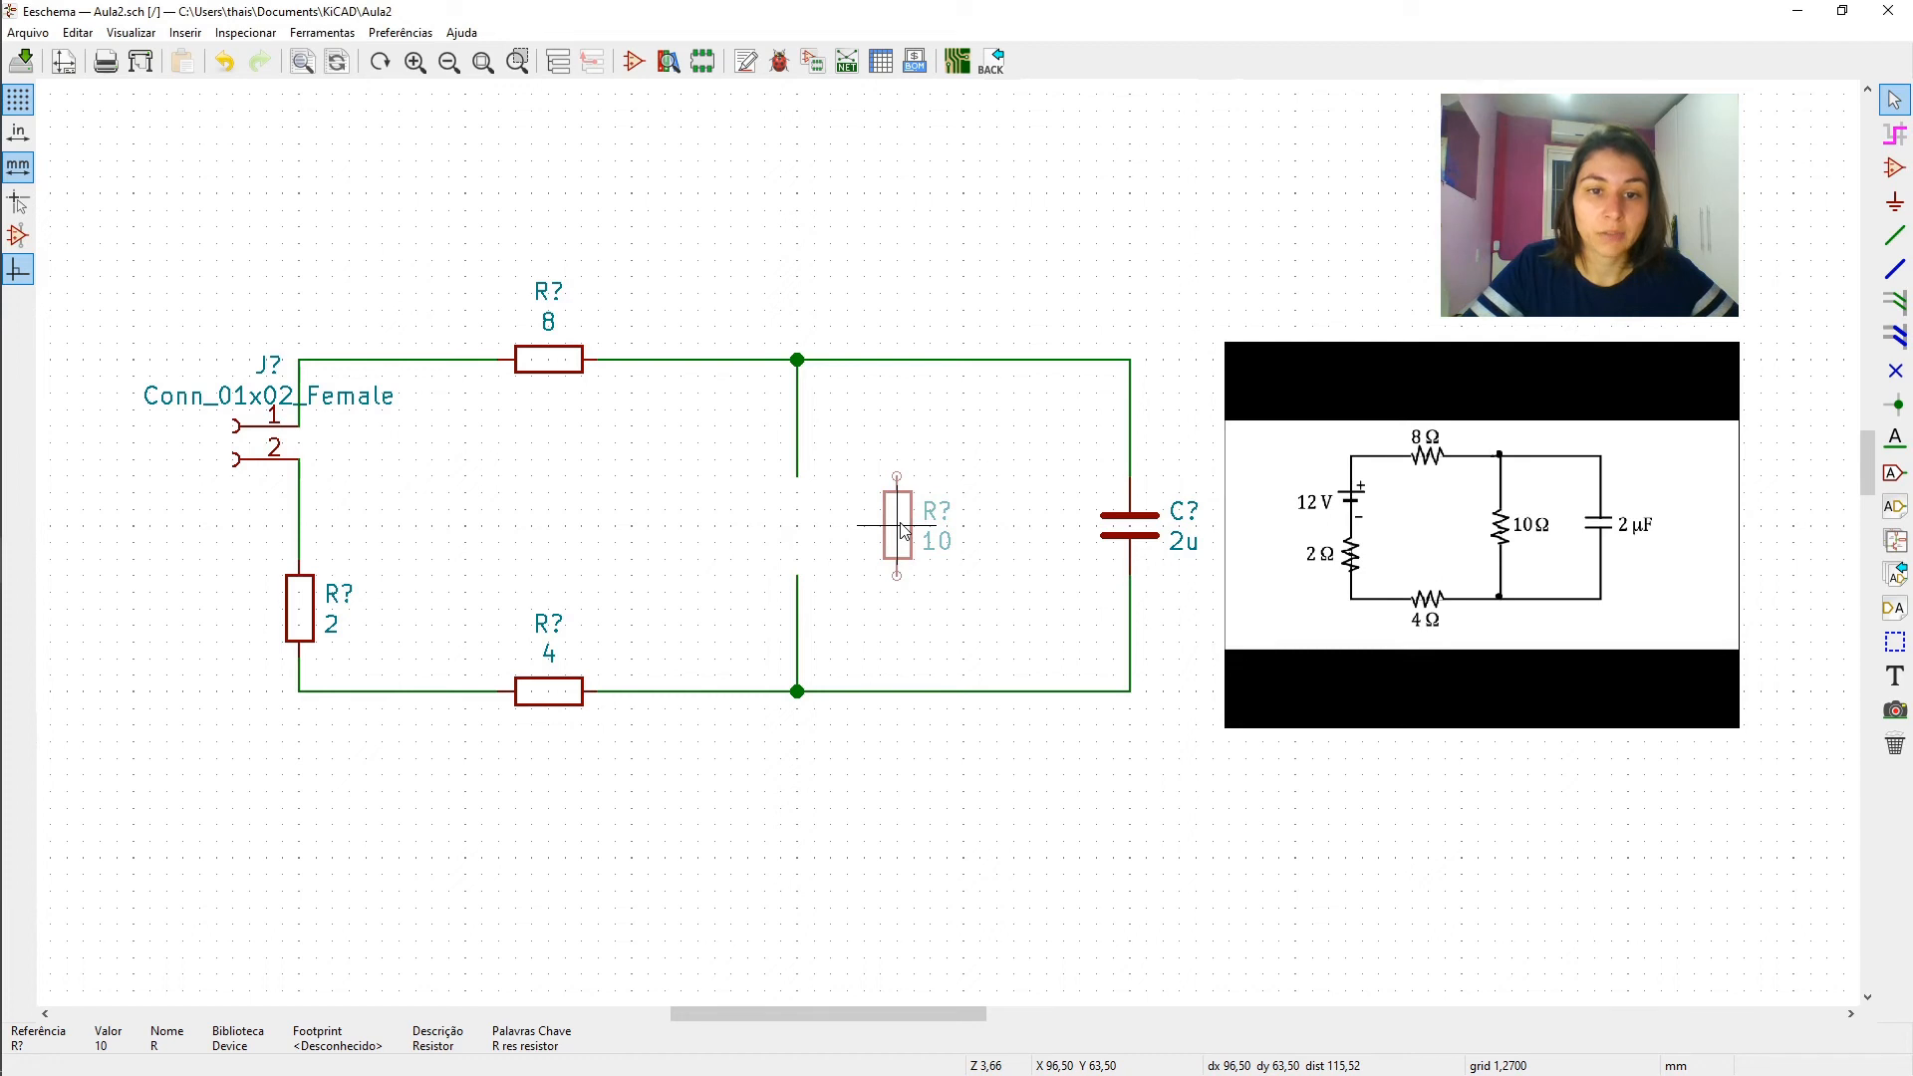
{"action": "left_click", "coordinate": [902, 531]}
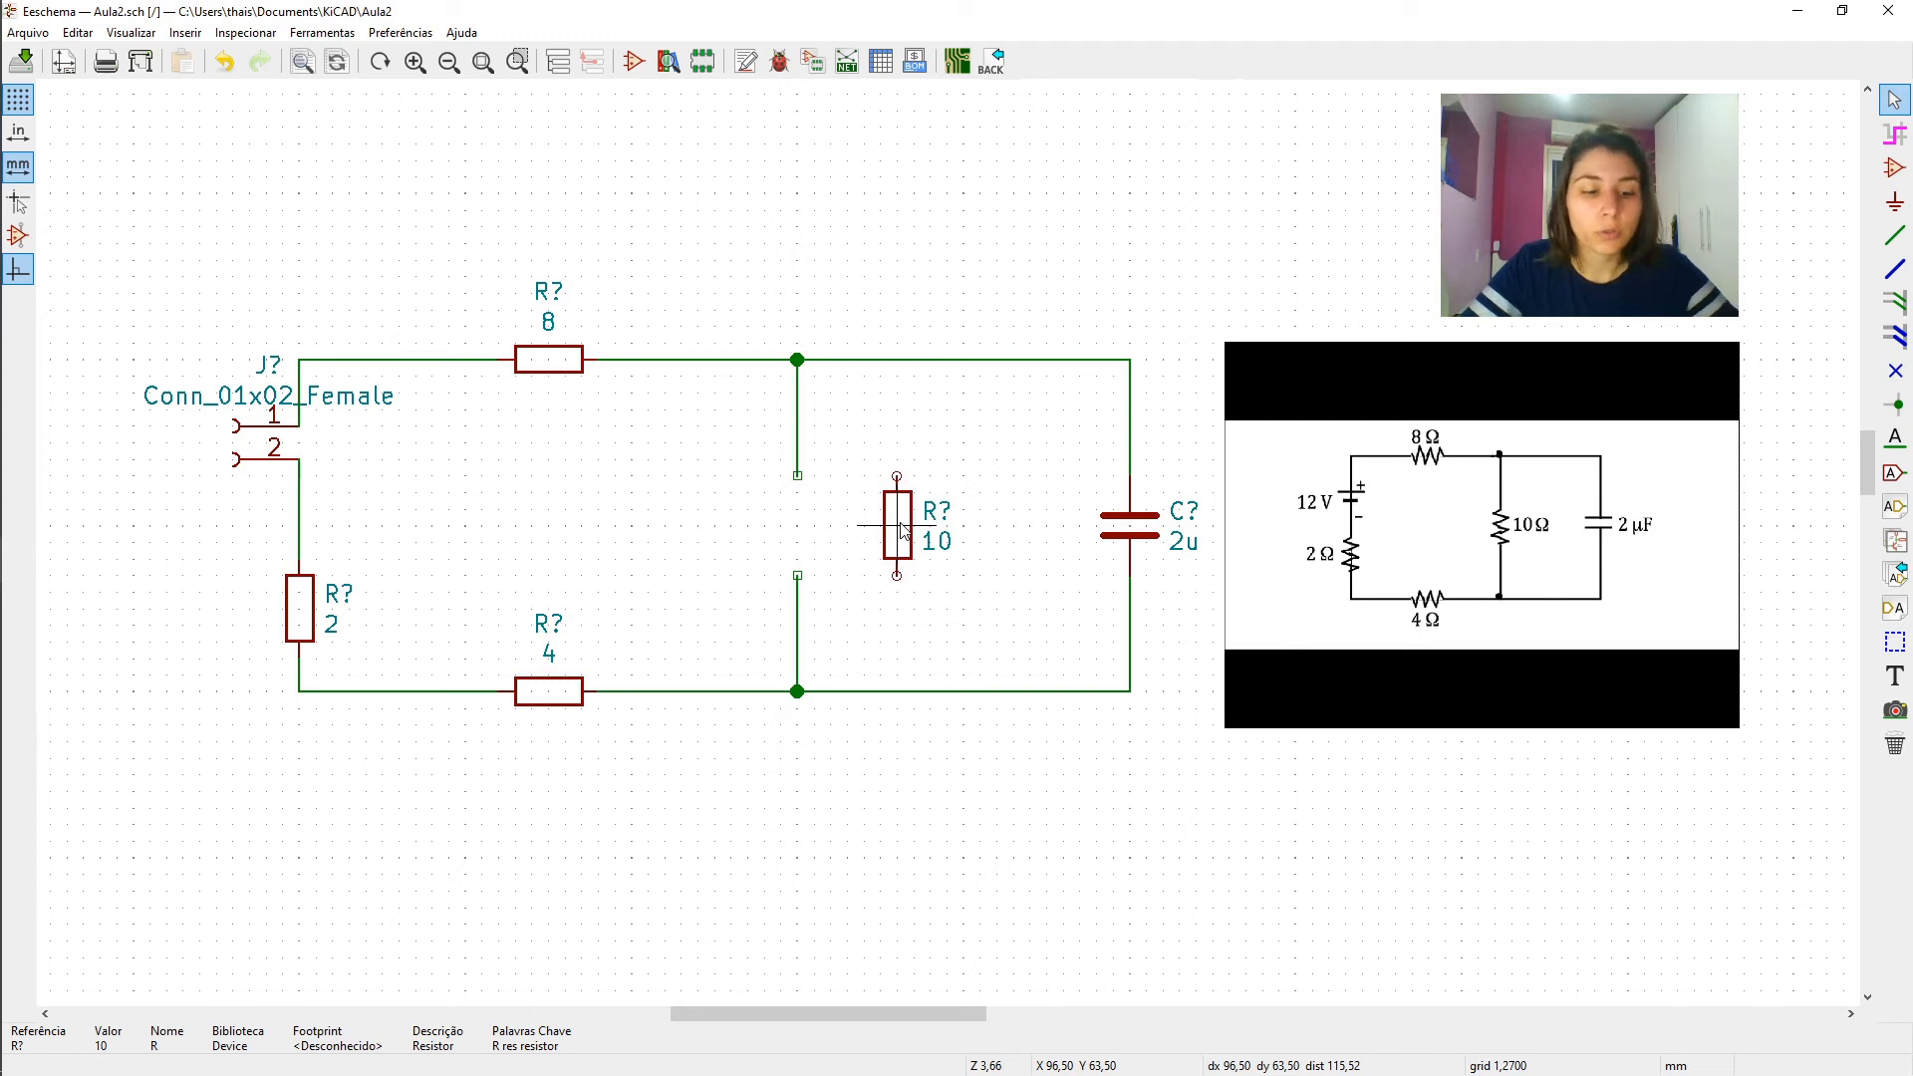
{"action": "key", "text": "ctrl+z"}
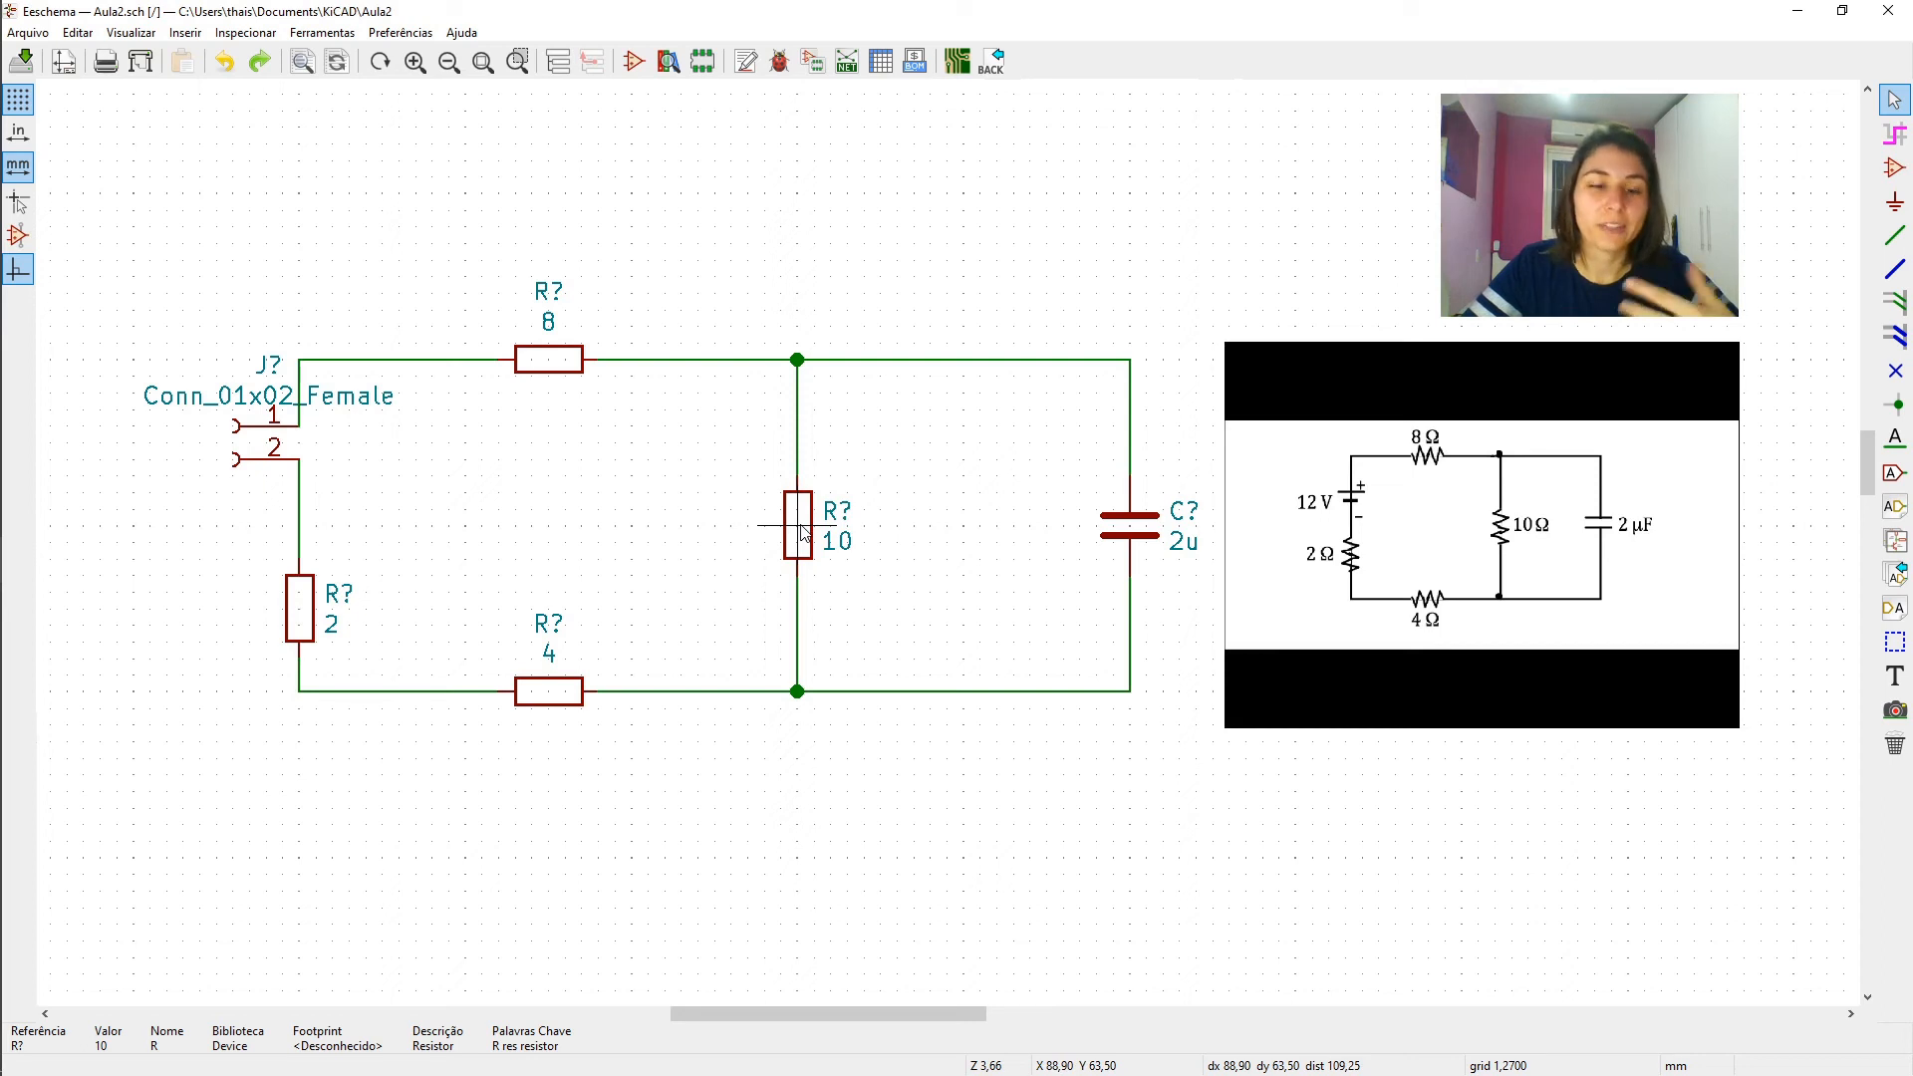
{"action": "key", "text": "g"}
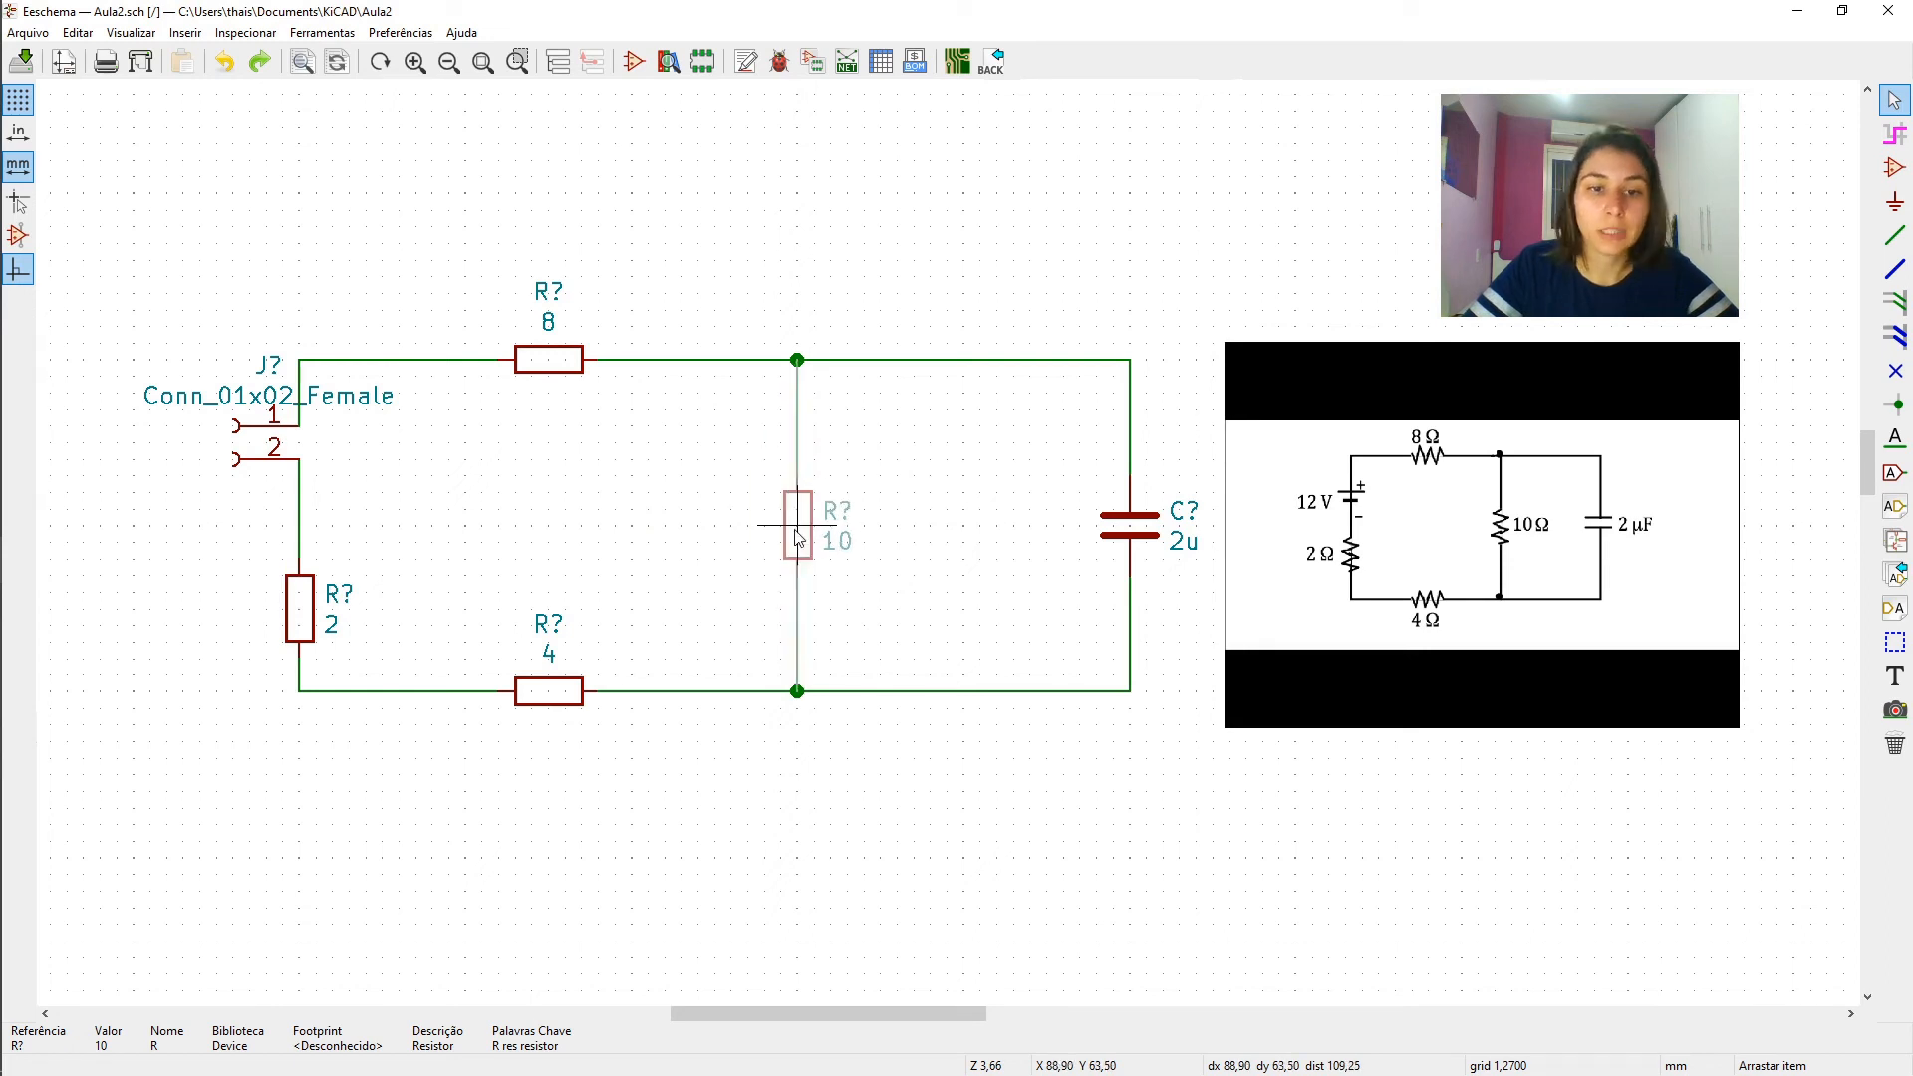
{"action": "left_click", "coordinate": [798, 539]}
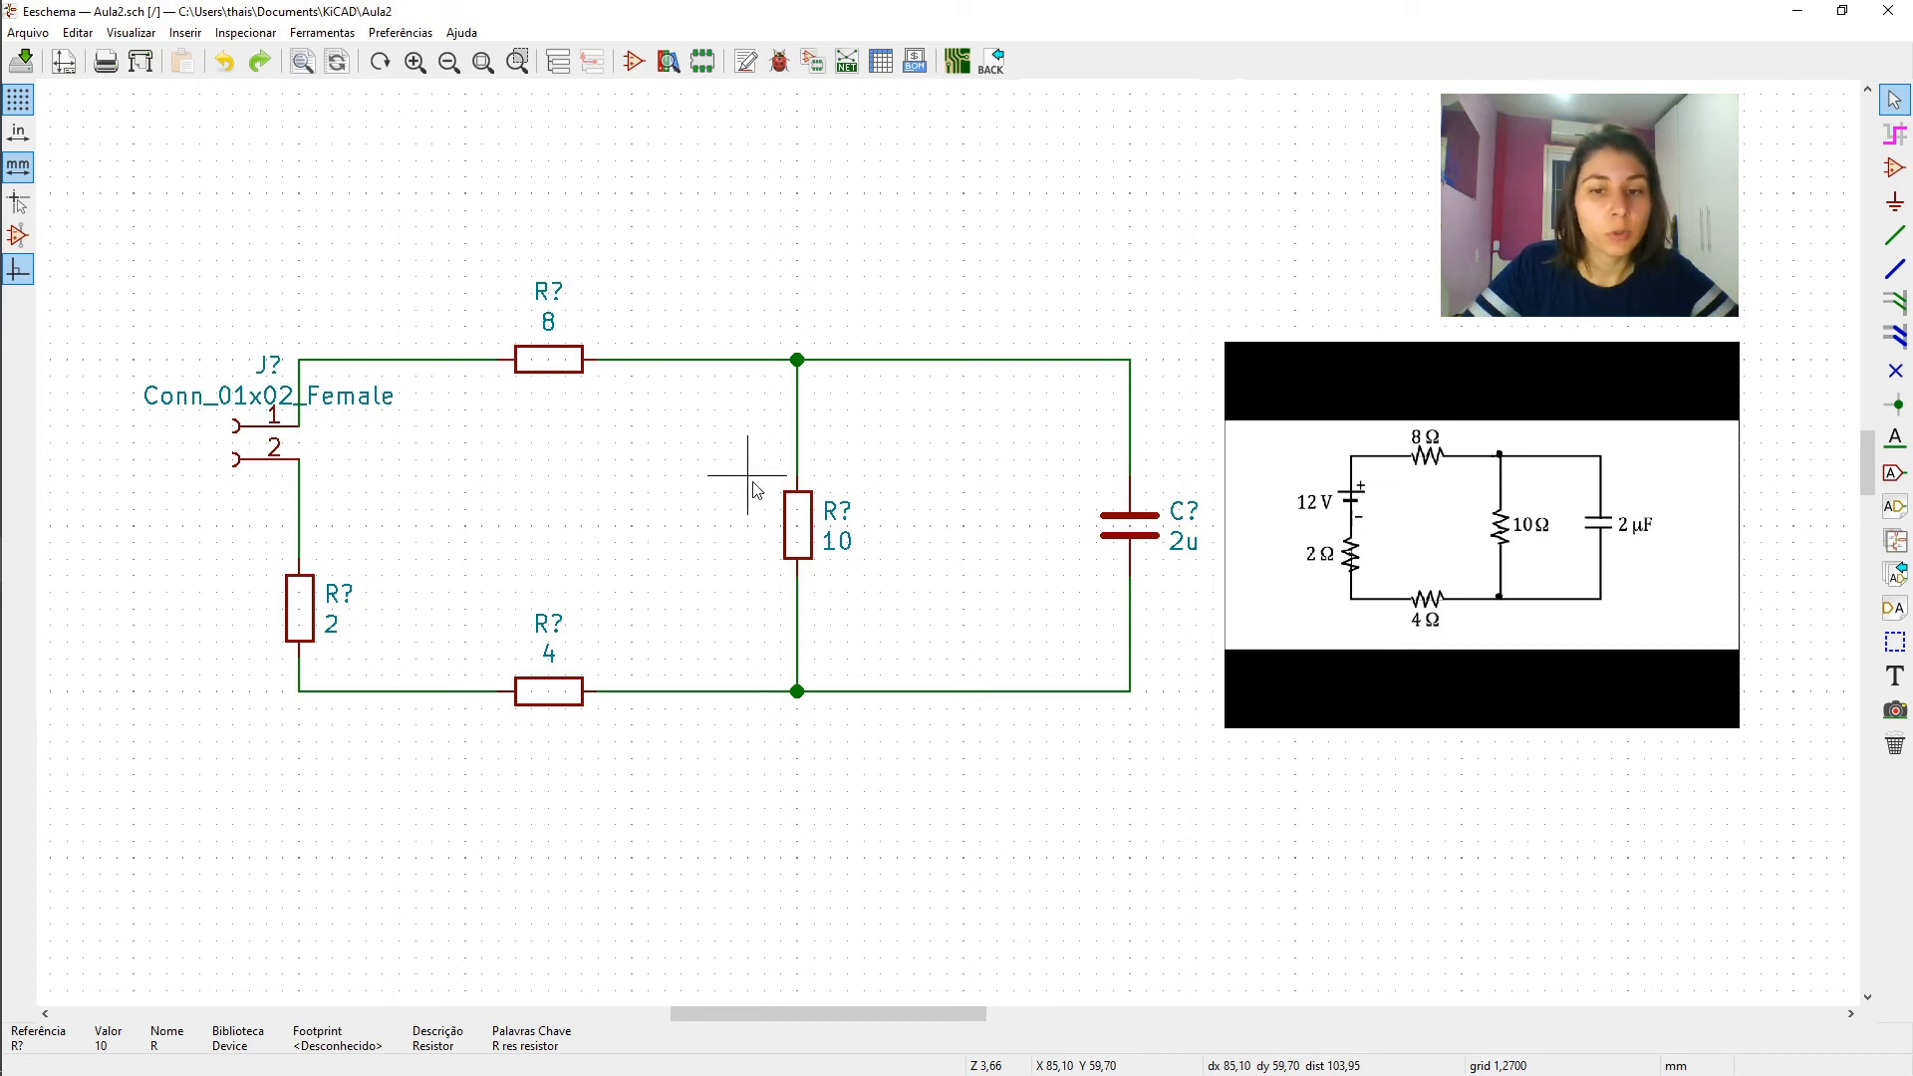
- Annotate the entire schematic ordered by X position, resetting existing annotations and using the first free number after 0
{"action": "left_click", "coordinate": [745, 64]}
{"action": "mouse_move", "coordinate": [826, 315]}
{"action": "left_mouse_down"}
{"action": "mouse_move", "coordinate": [1324, 176]}
{"action": "mouse_move", "coordinate": [550, 134]}
{"action": "left_mouse_up"}
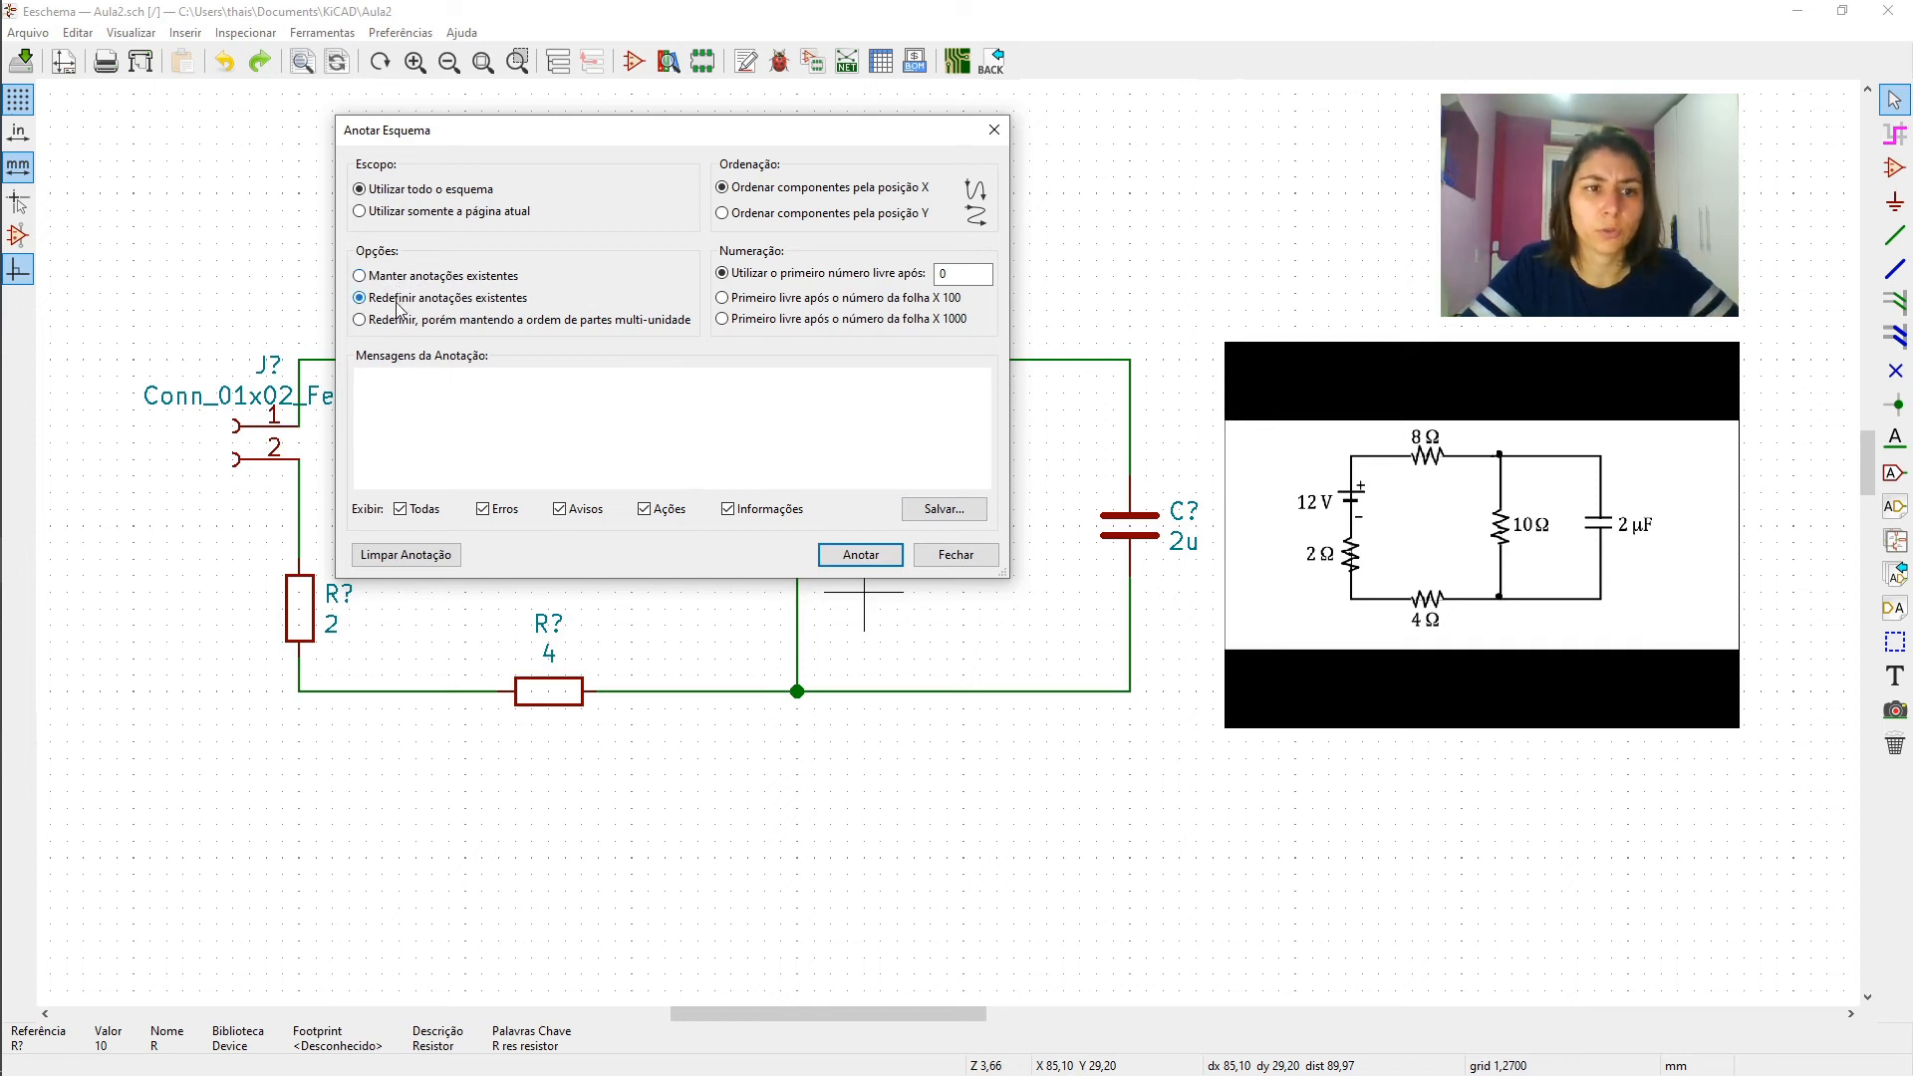
{"action": "left_click", "coordinate": [960, 278]}
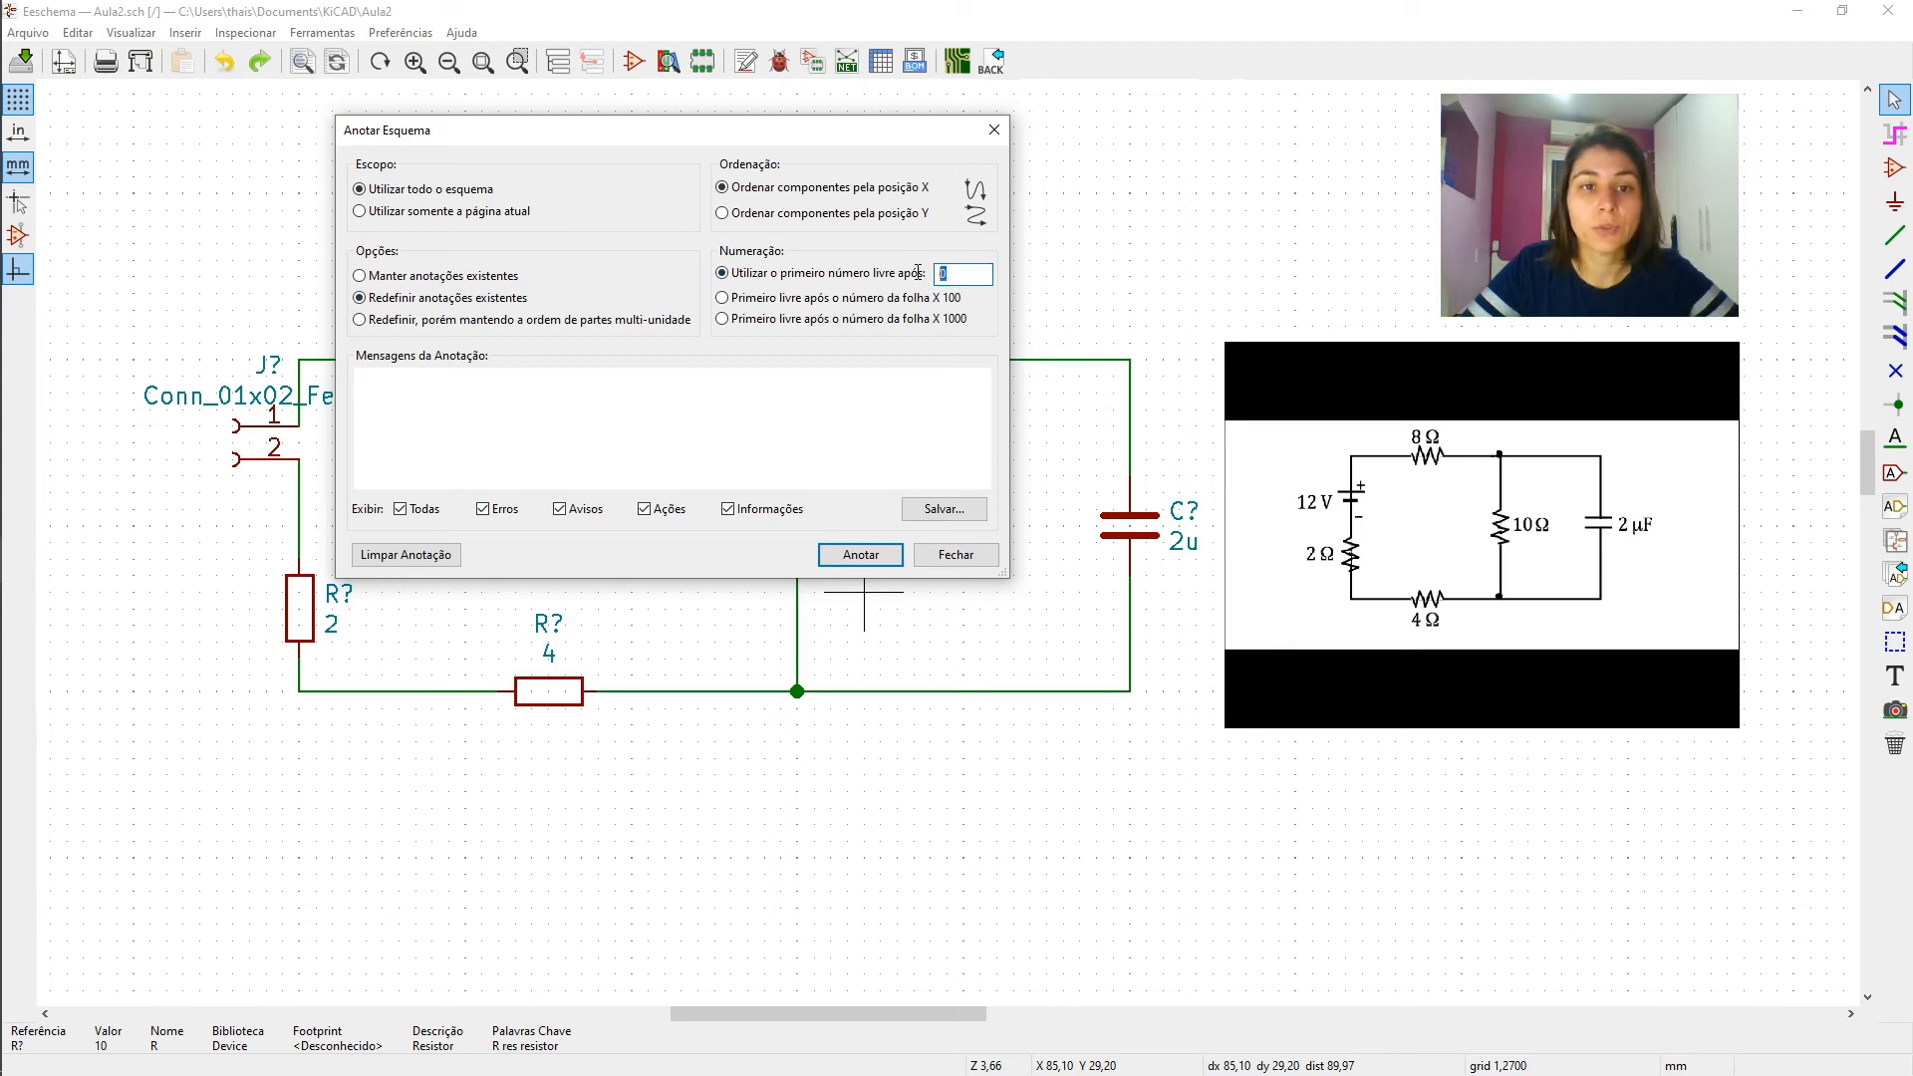
{"action": "left_click", "coordinate": [965, 275]}
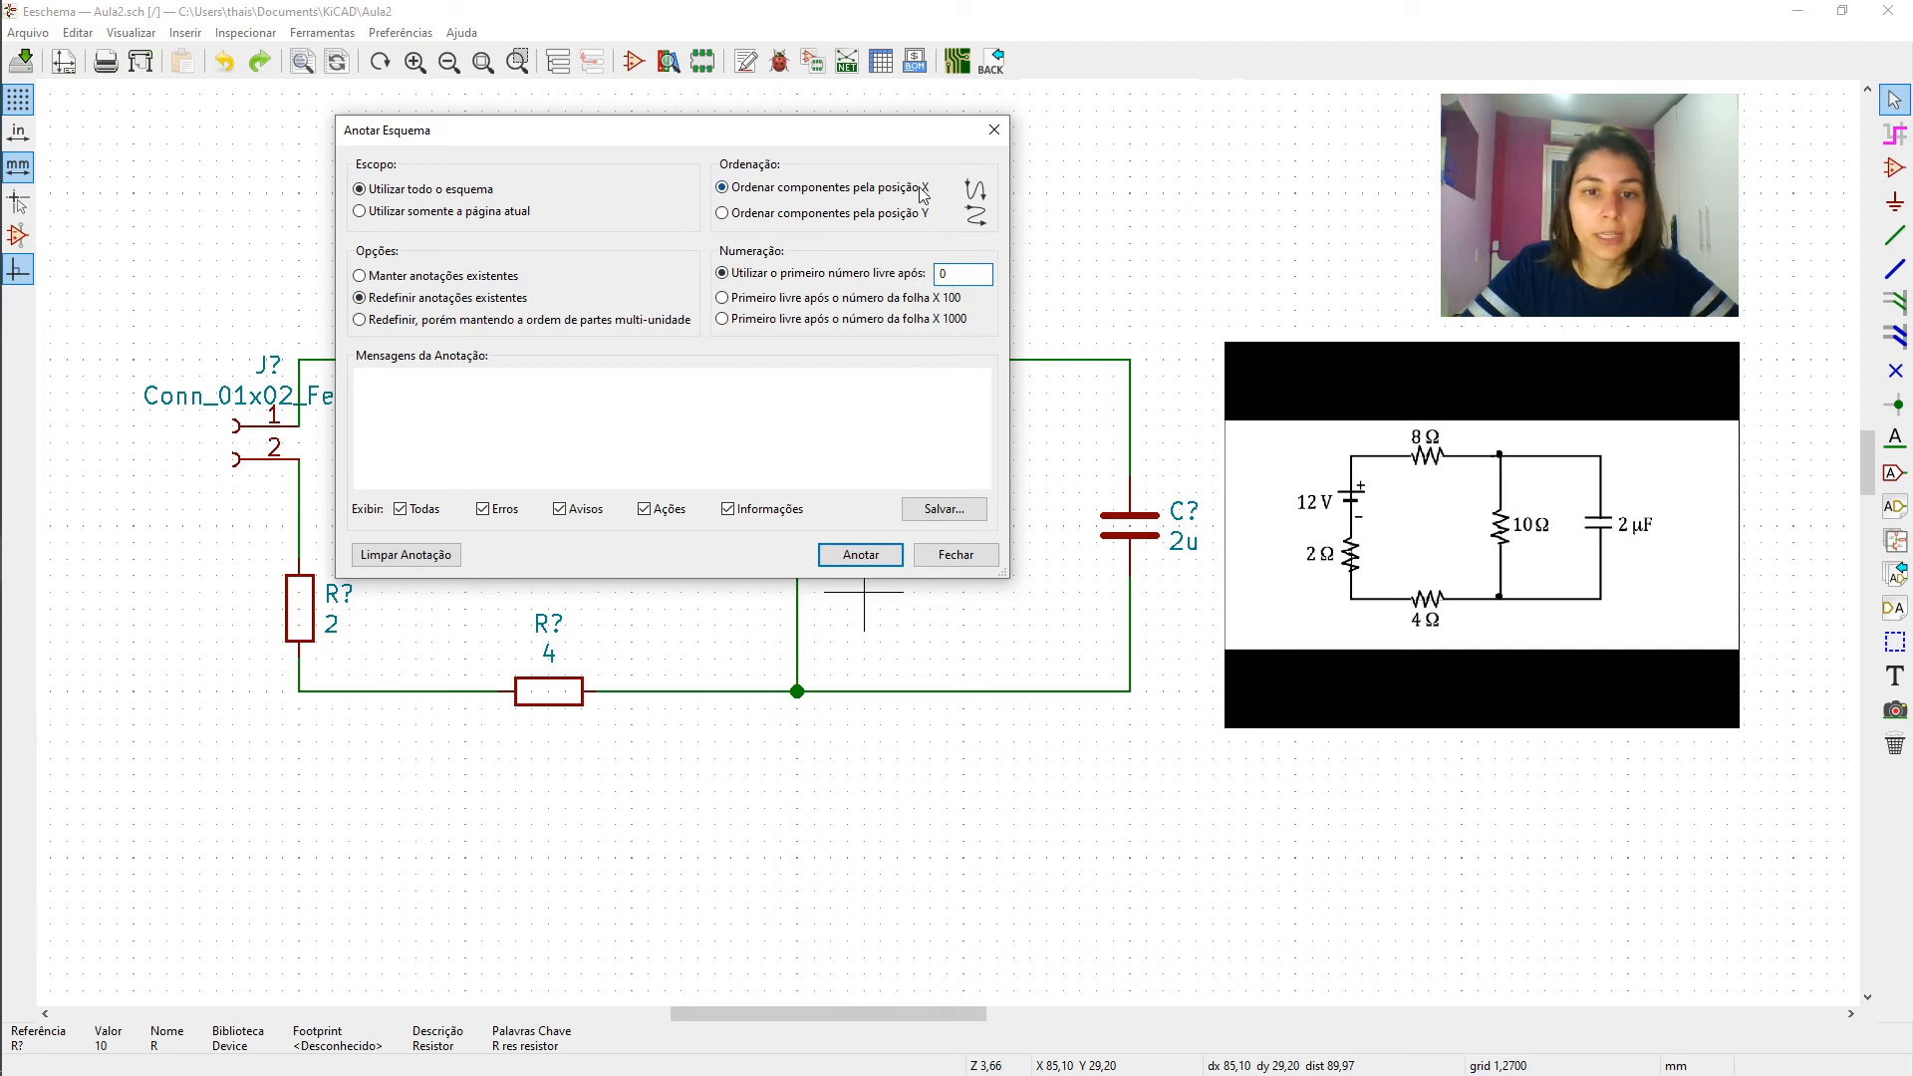
{"action": "left_click", "coordinate": [861, 555]}
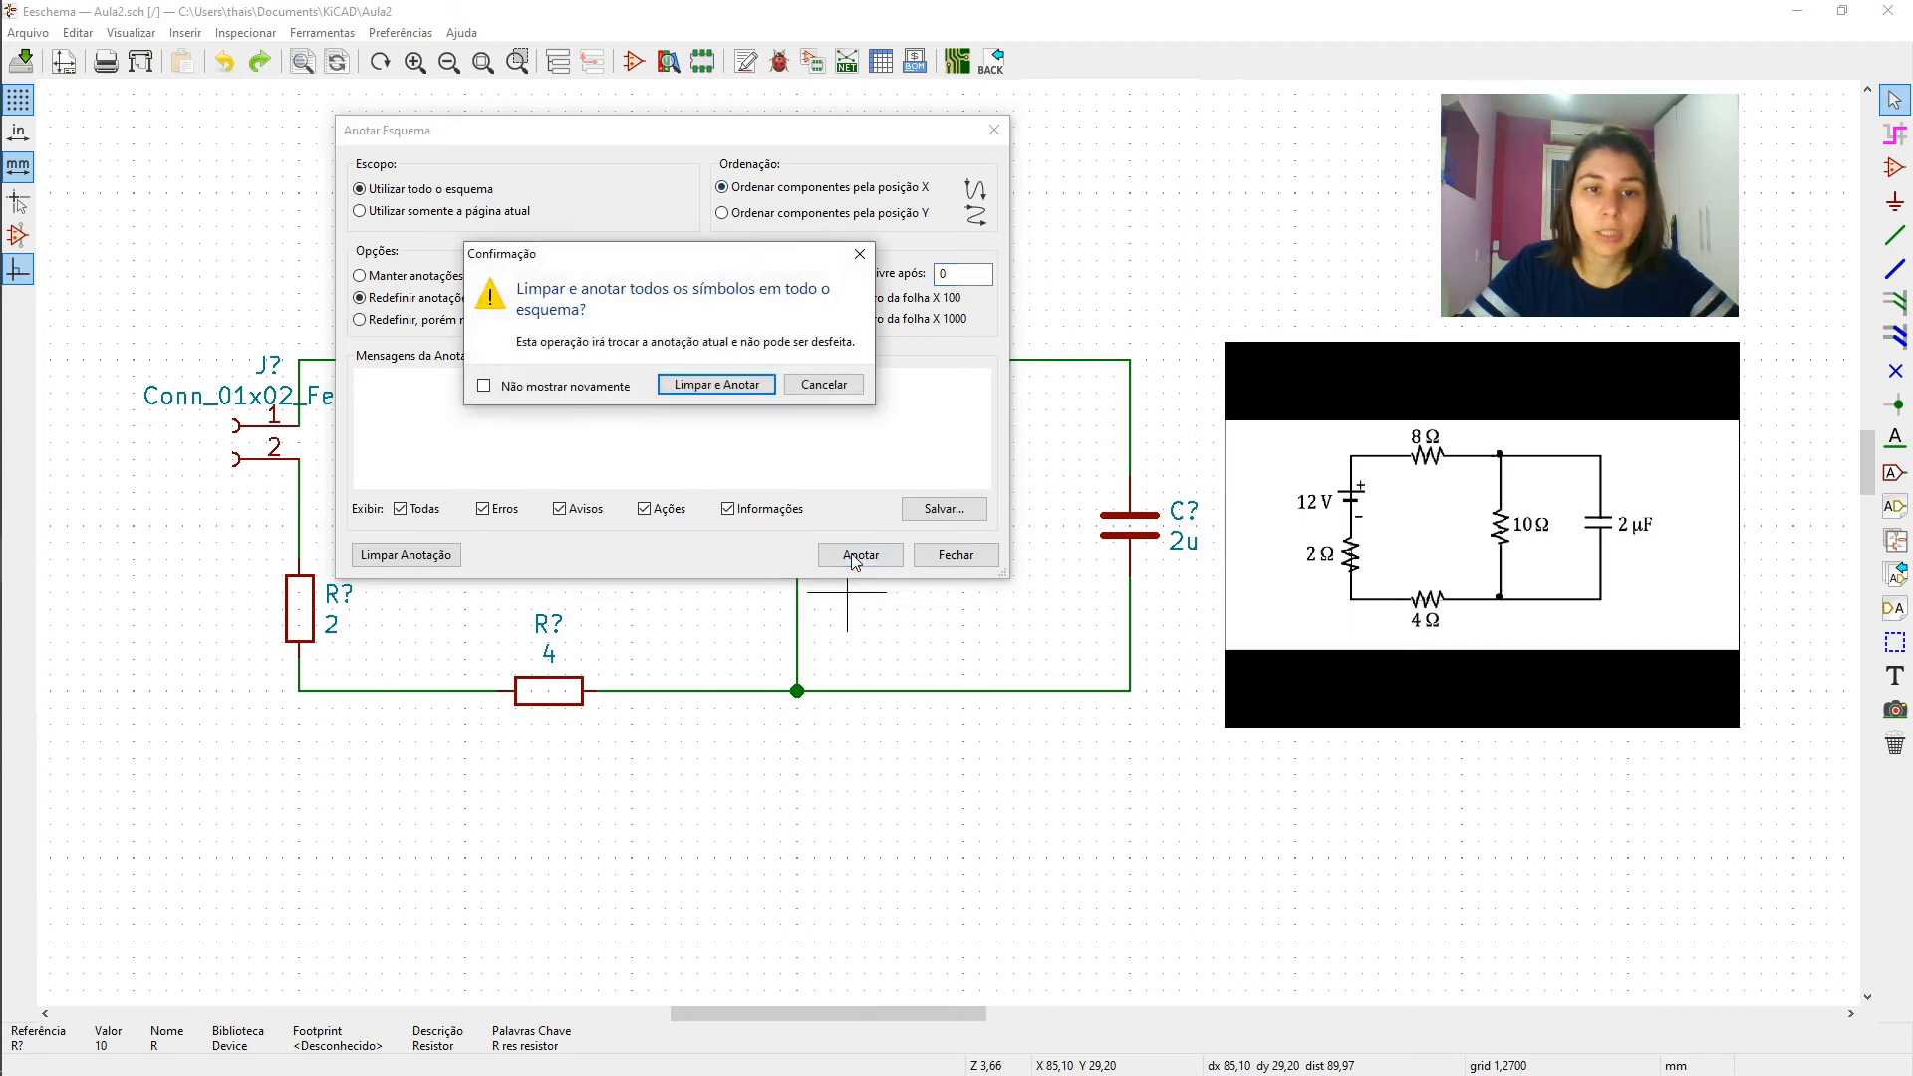
{"action": "left_click", "coordinate": [720, 385]}
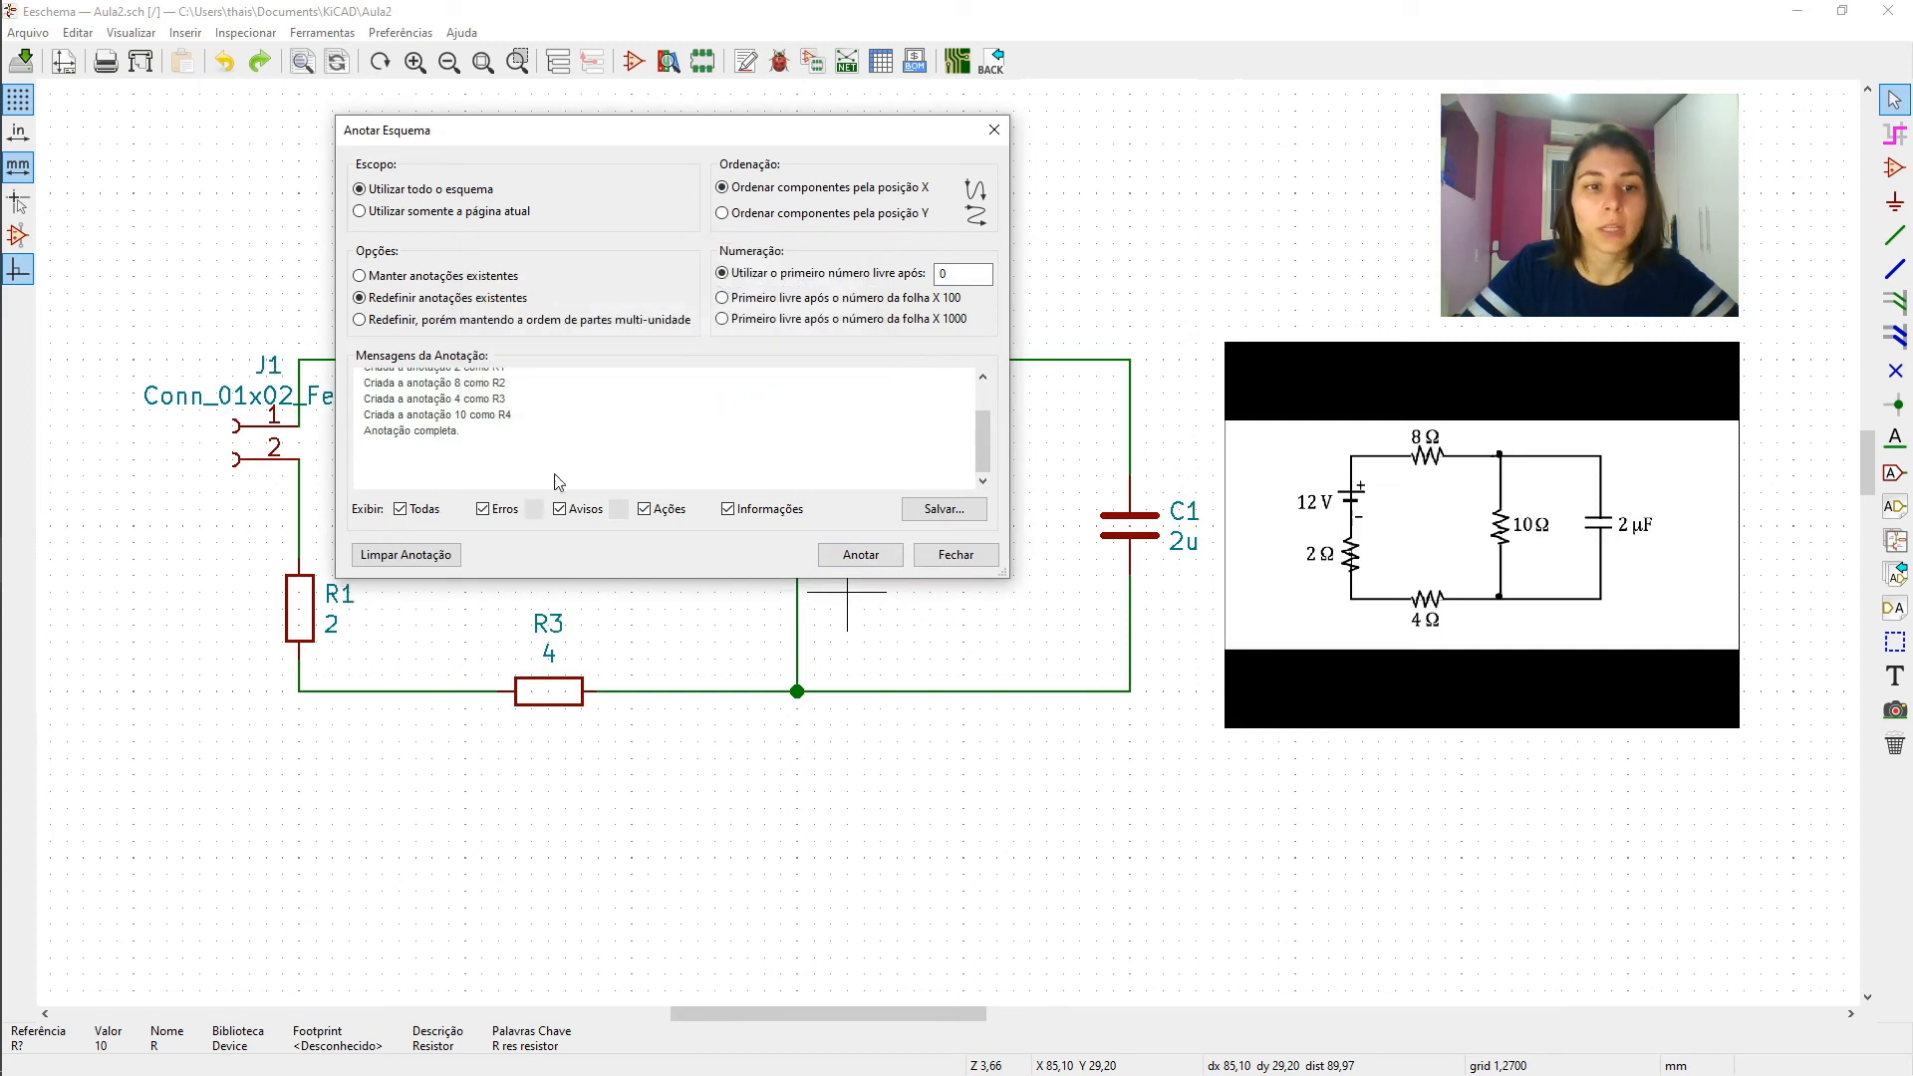
{"action": "left_click", "coordinate": [951, 555]}
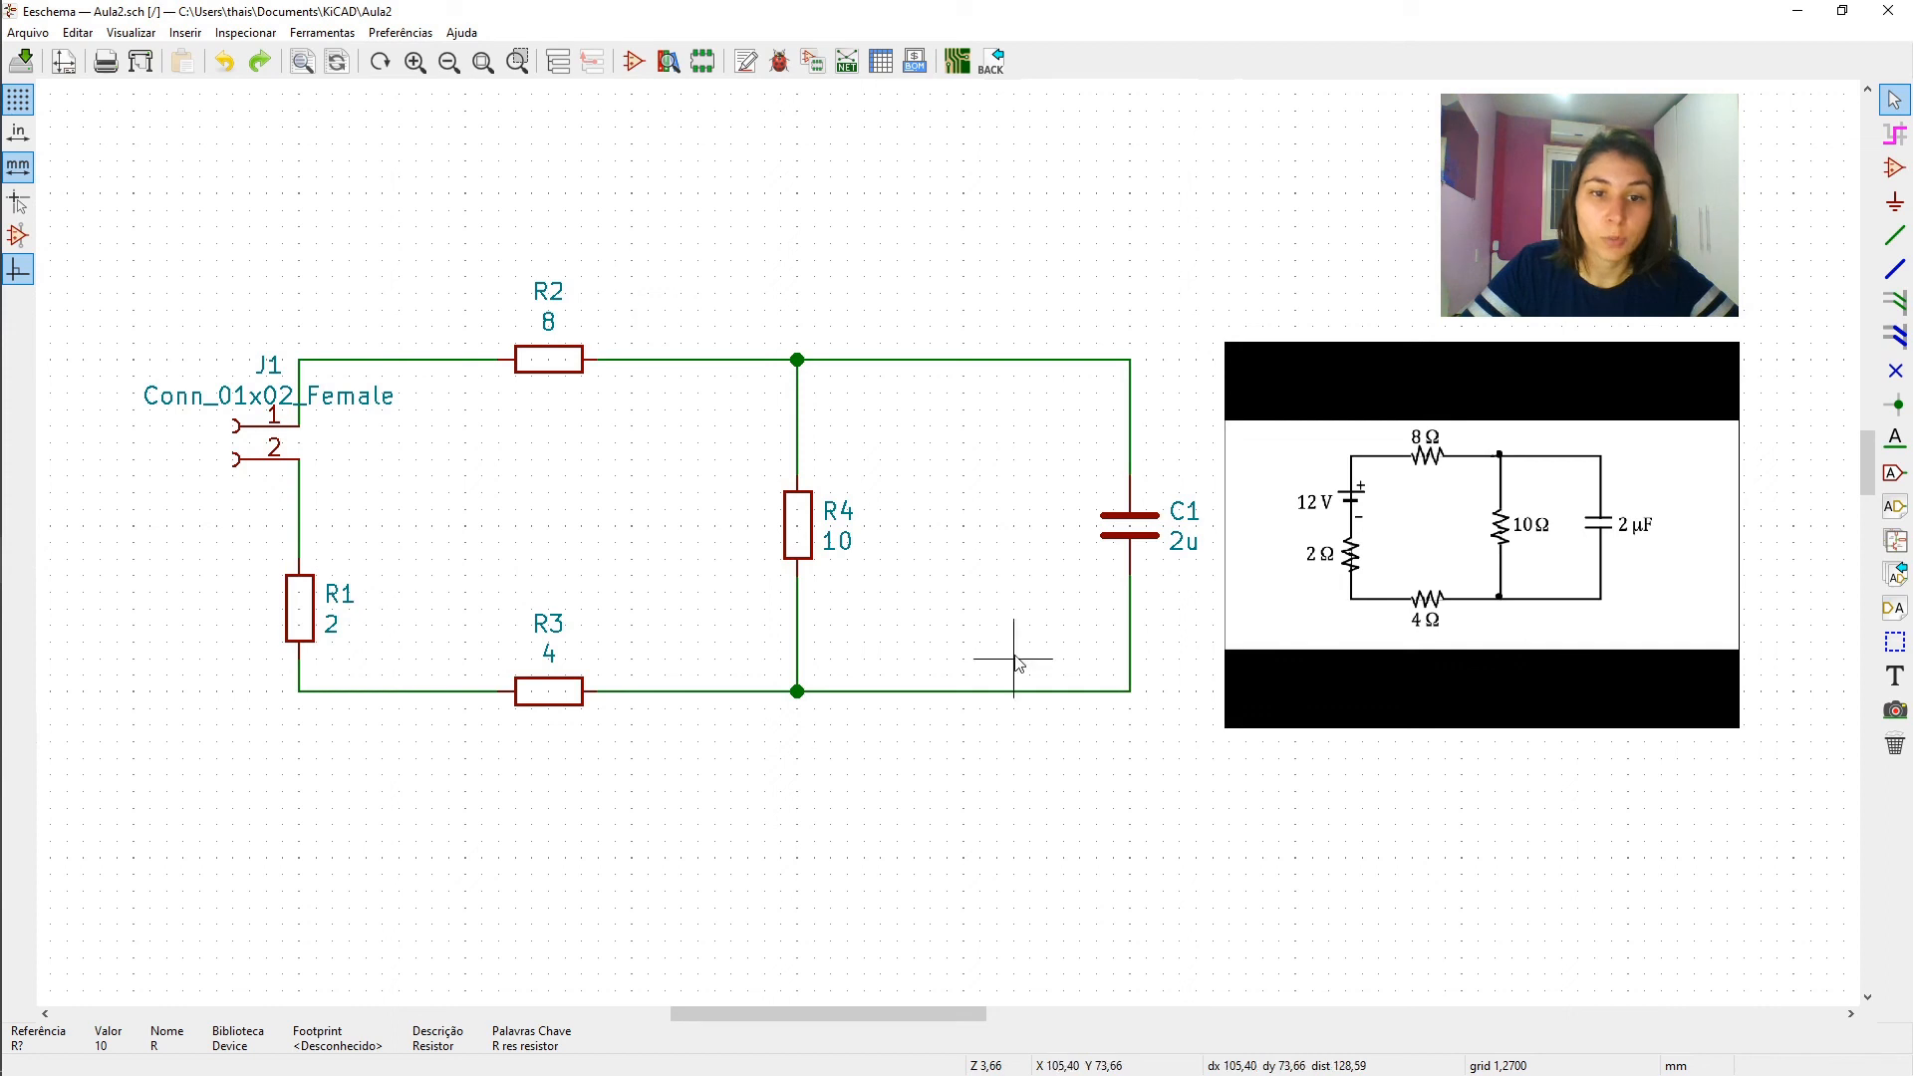
- Try to annotate the entire schematic ordered by Y position while keeping the existing annotations
{"action": "left_click", "coordinate": [746, 61]}
{"action": "left_click", "coordinate": [765, 216]}
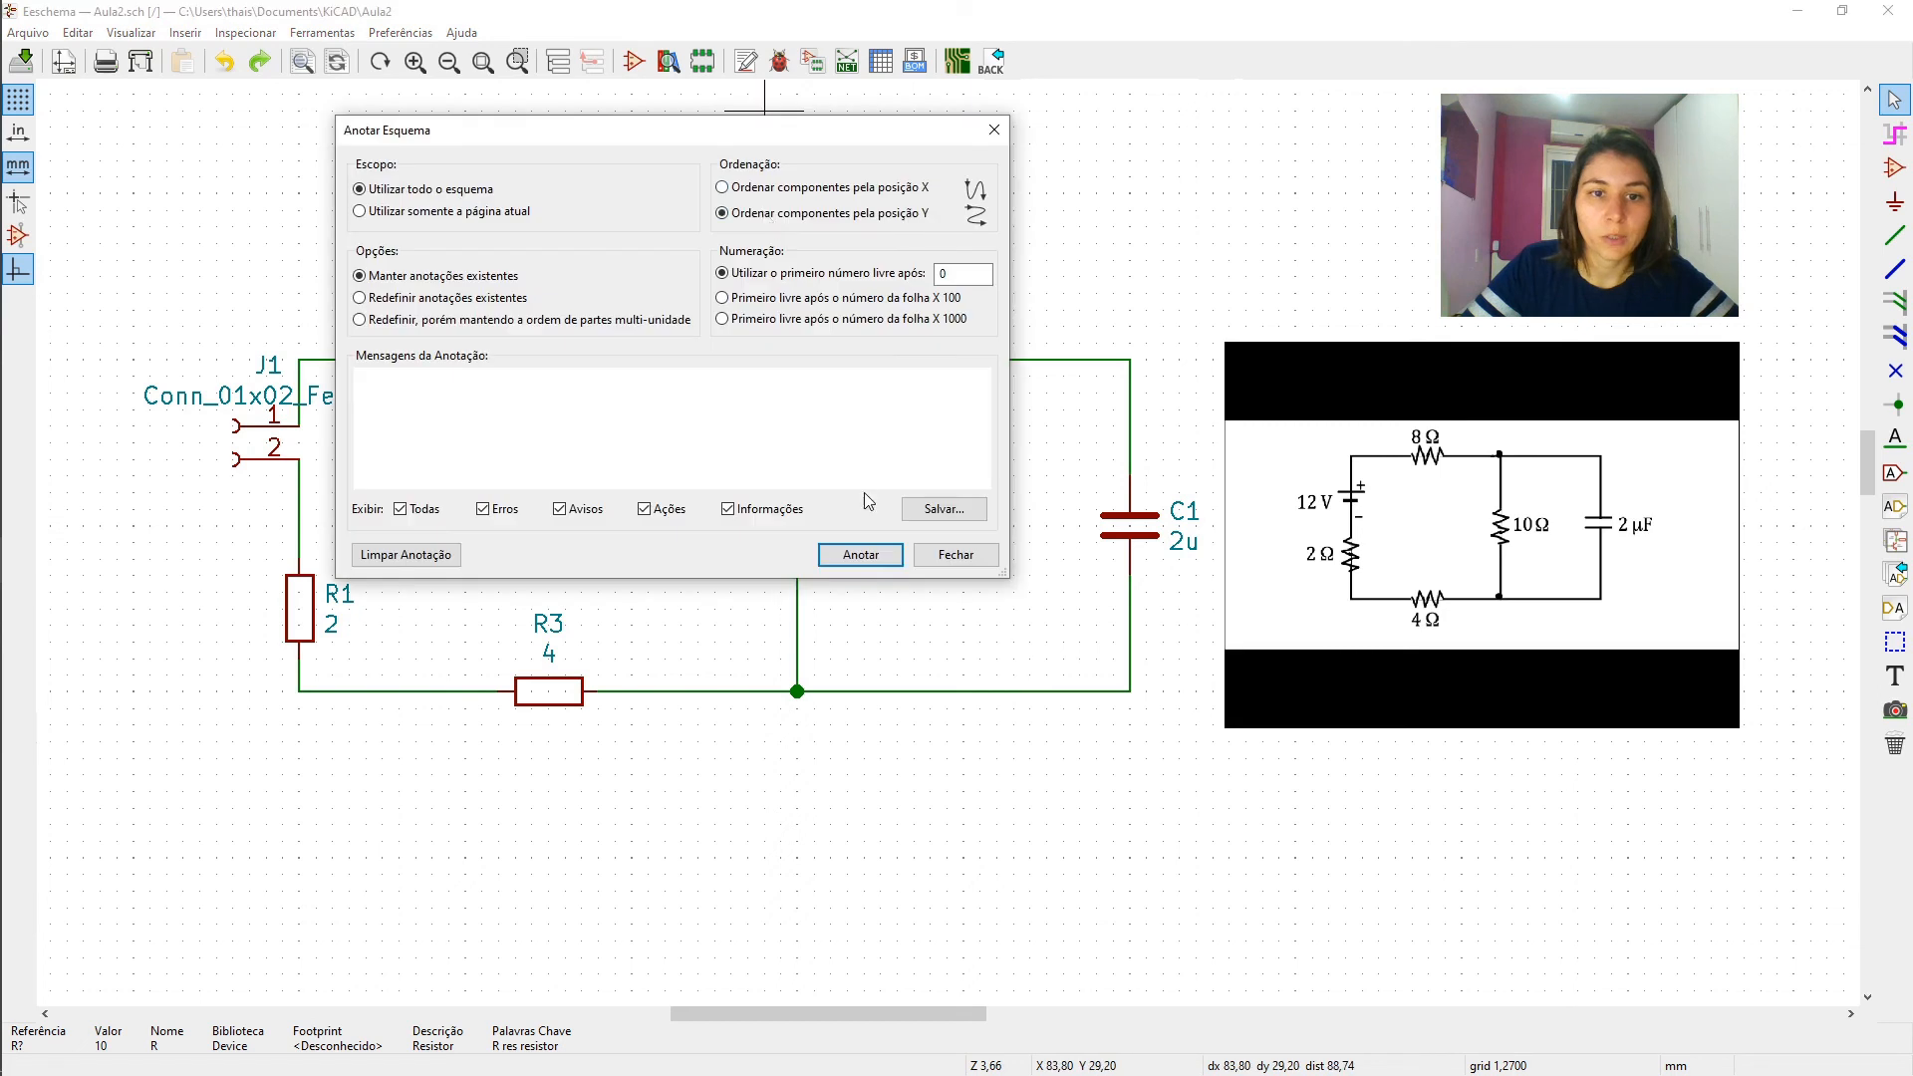
{"action": "left_click", "coordinate": [861, 554]}
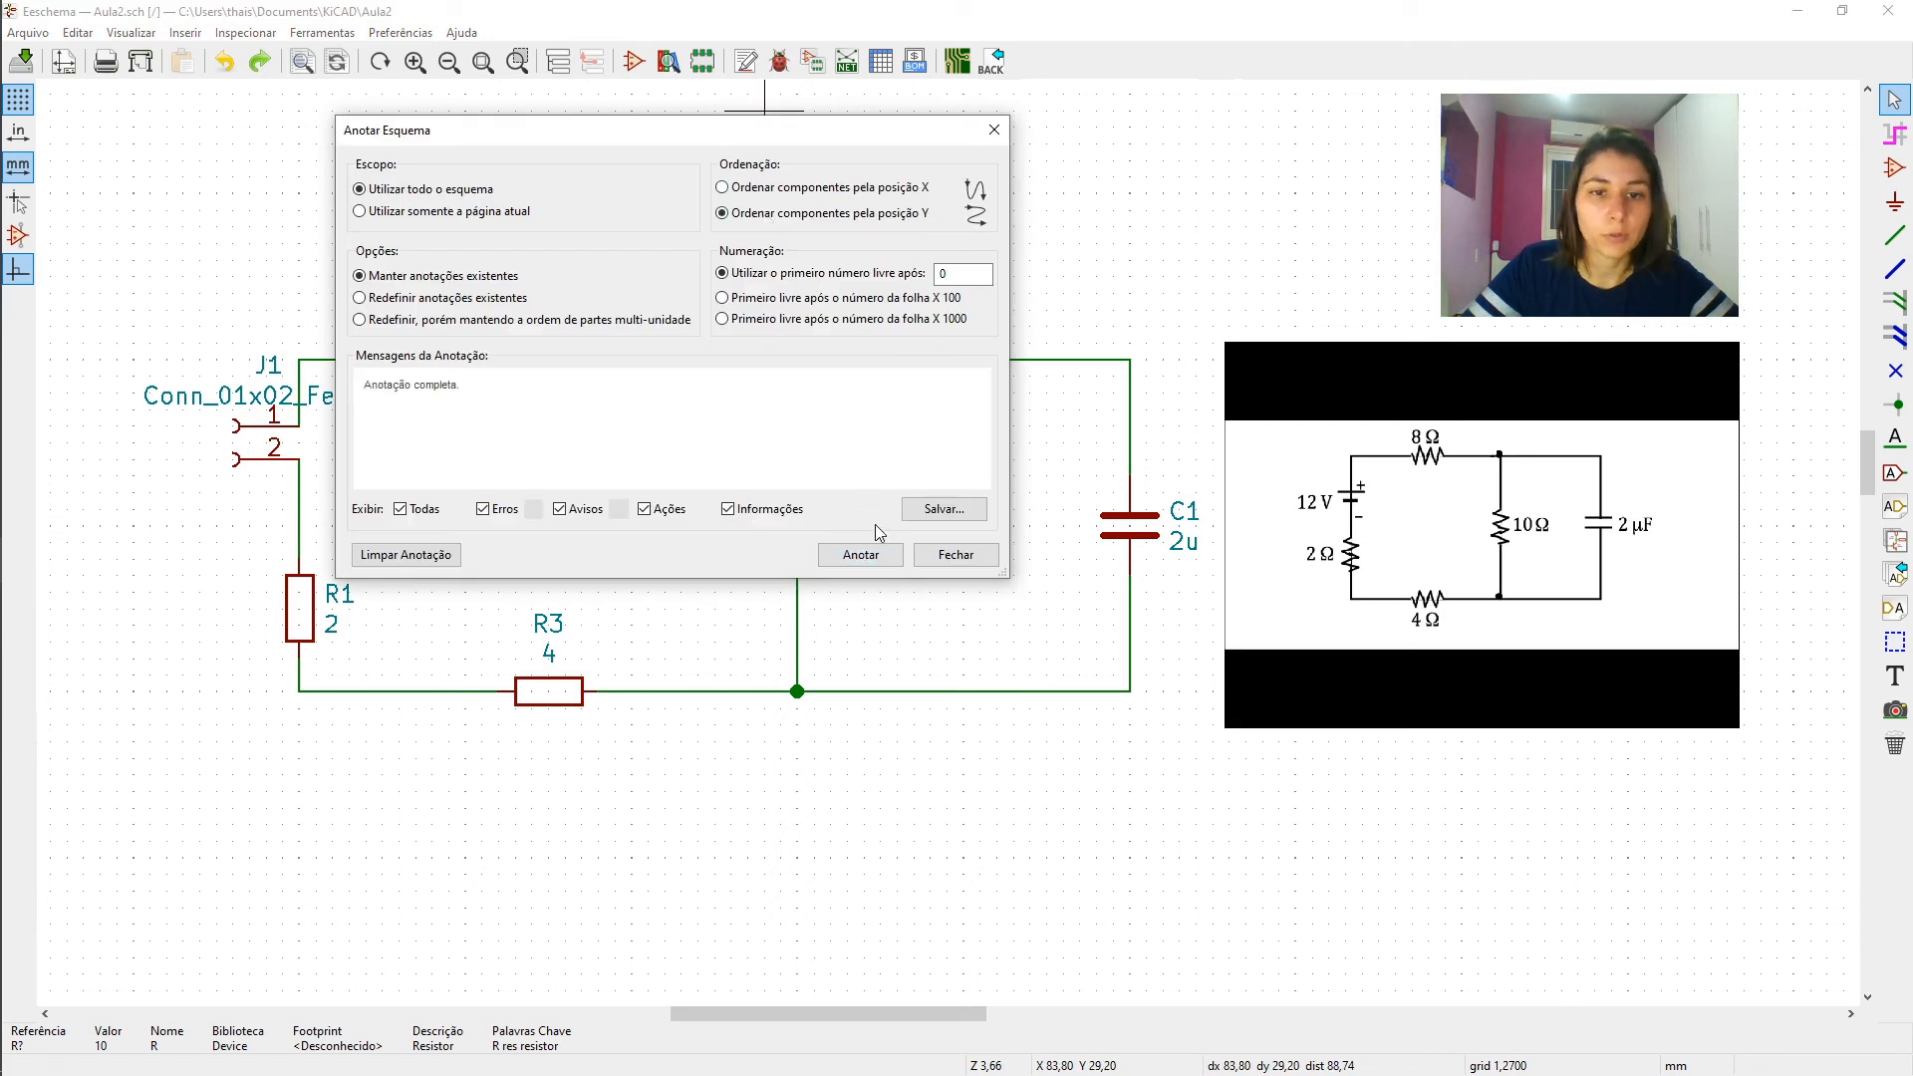
{"action": "left_click", "coordinate": [956, 554]}
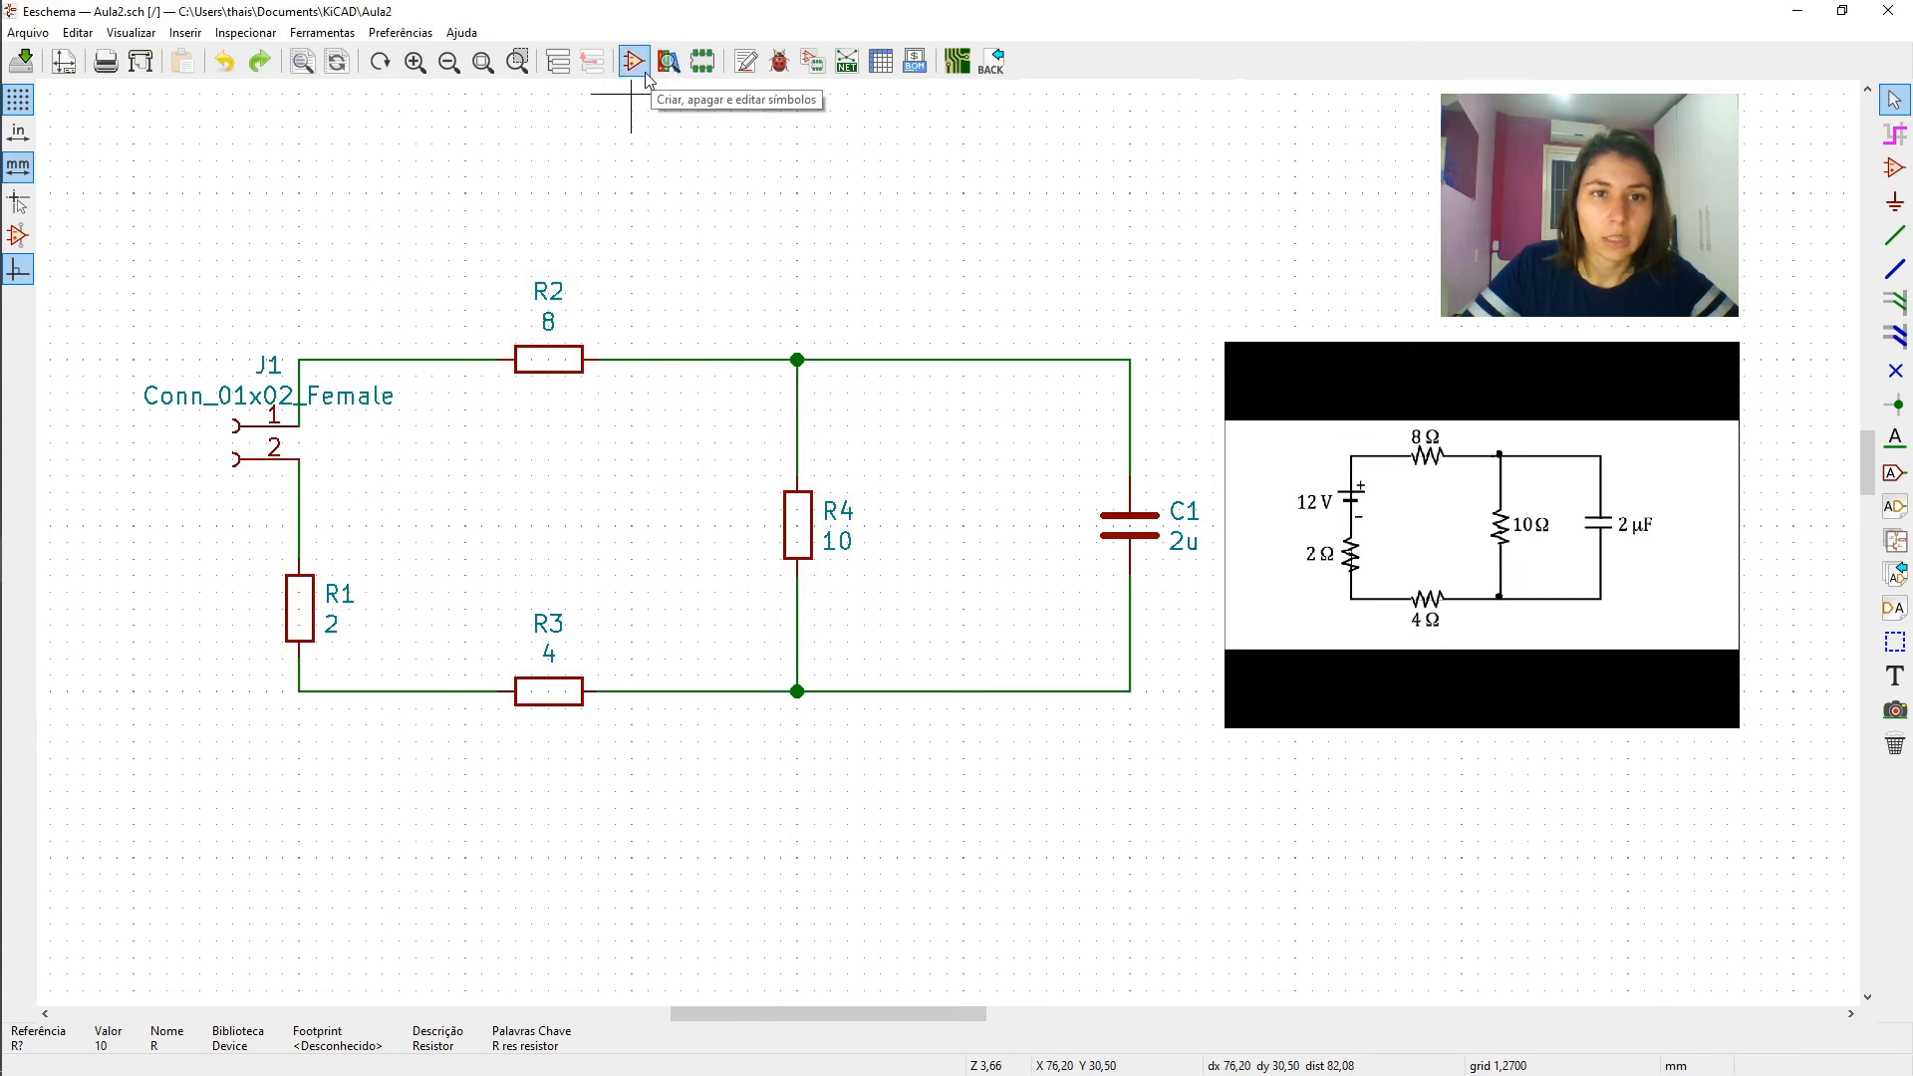
- Annotate the entire schematic ordered by Y position, resetting existing annotations and using the first free number after 0
{"action": "left_click", "coordinate": [744, 66]}
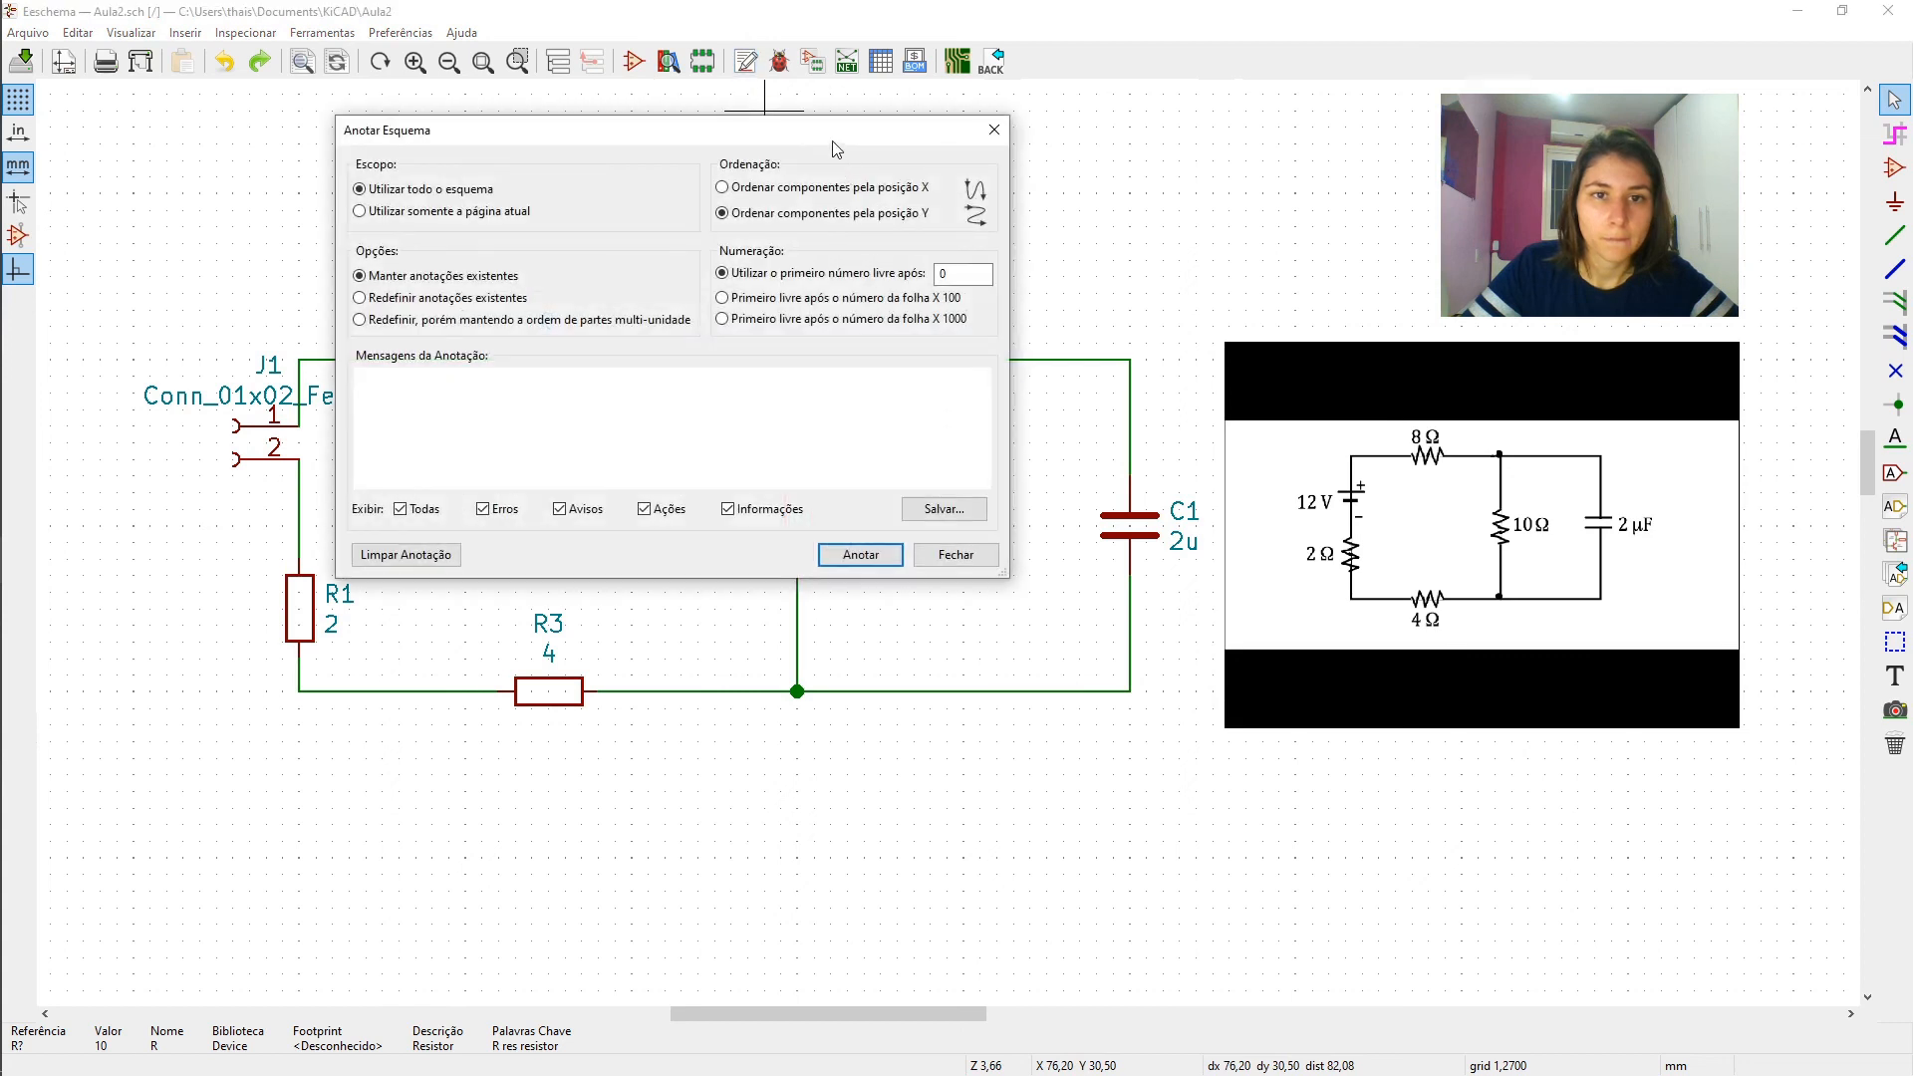
{"action": "left_click", "coordinate": [852, 560]}
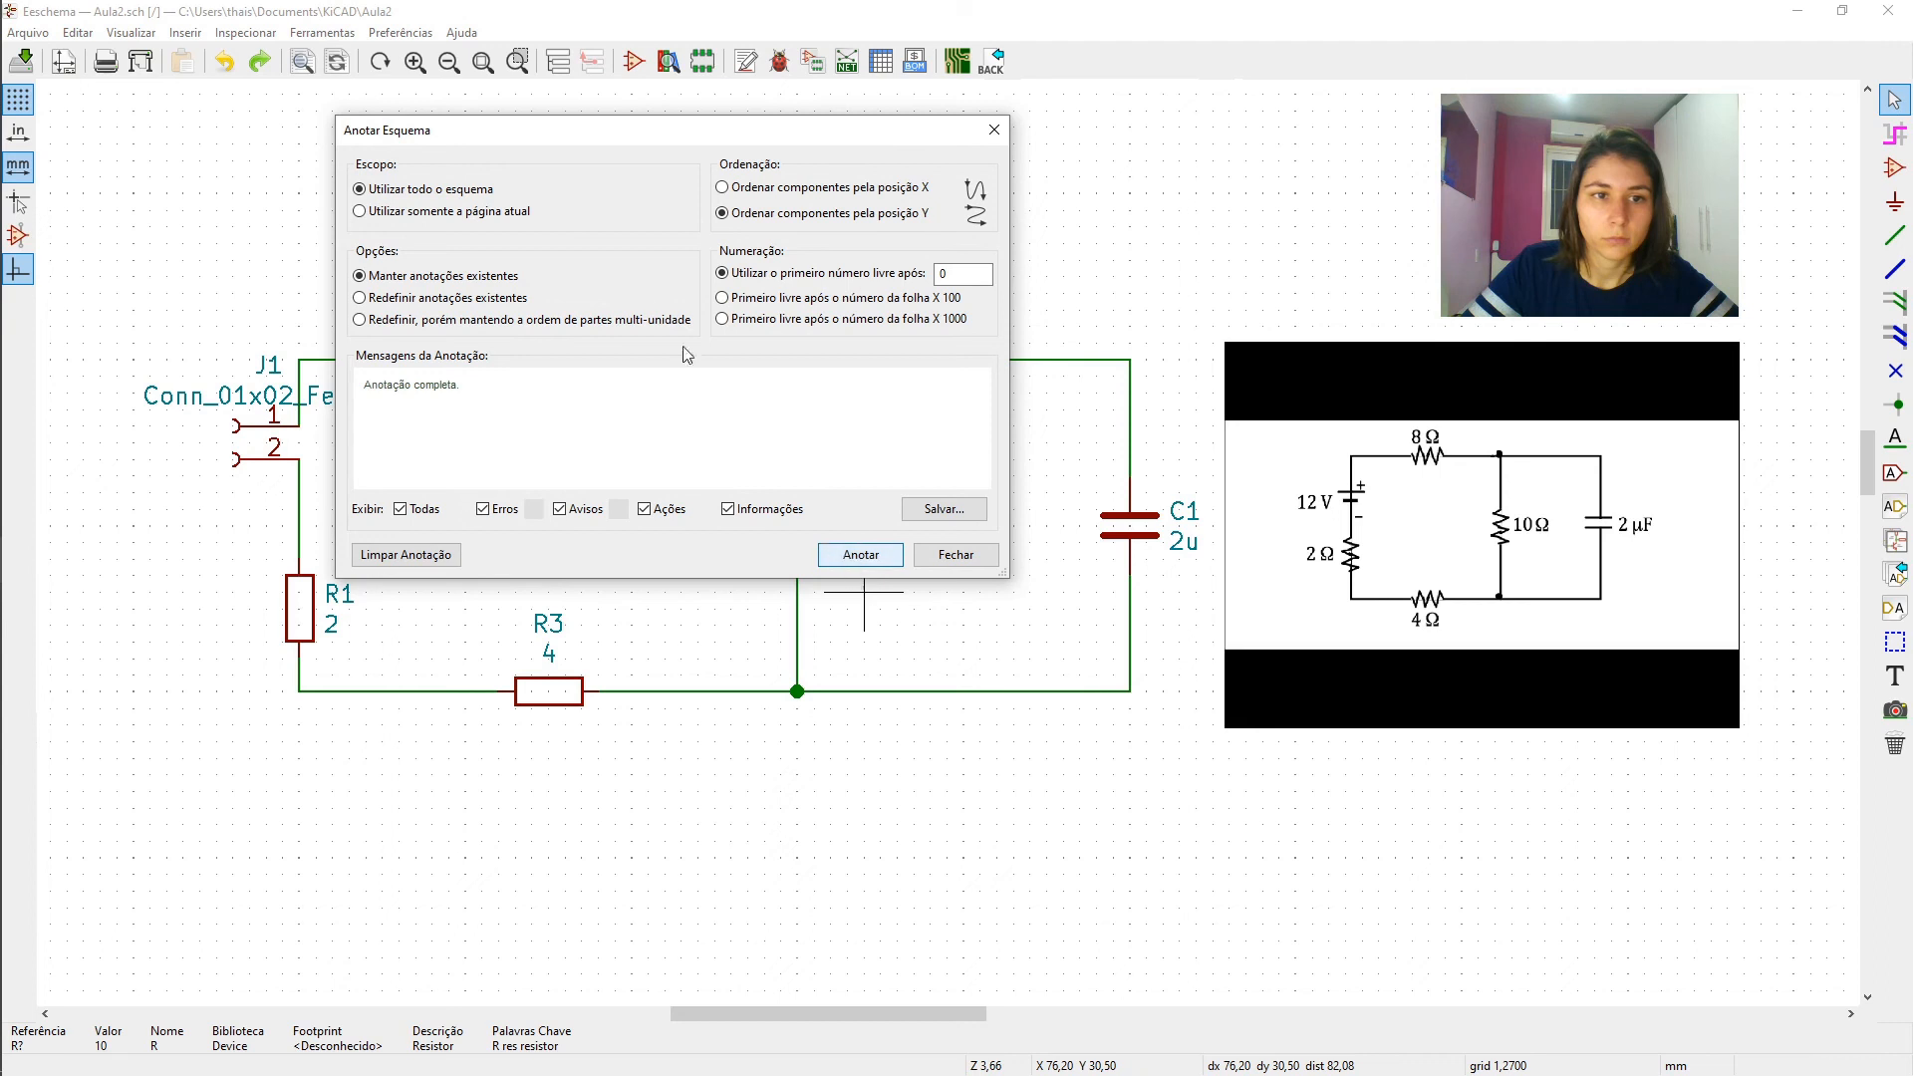
{"action": "left_click", "coordinate": [394, 301]}
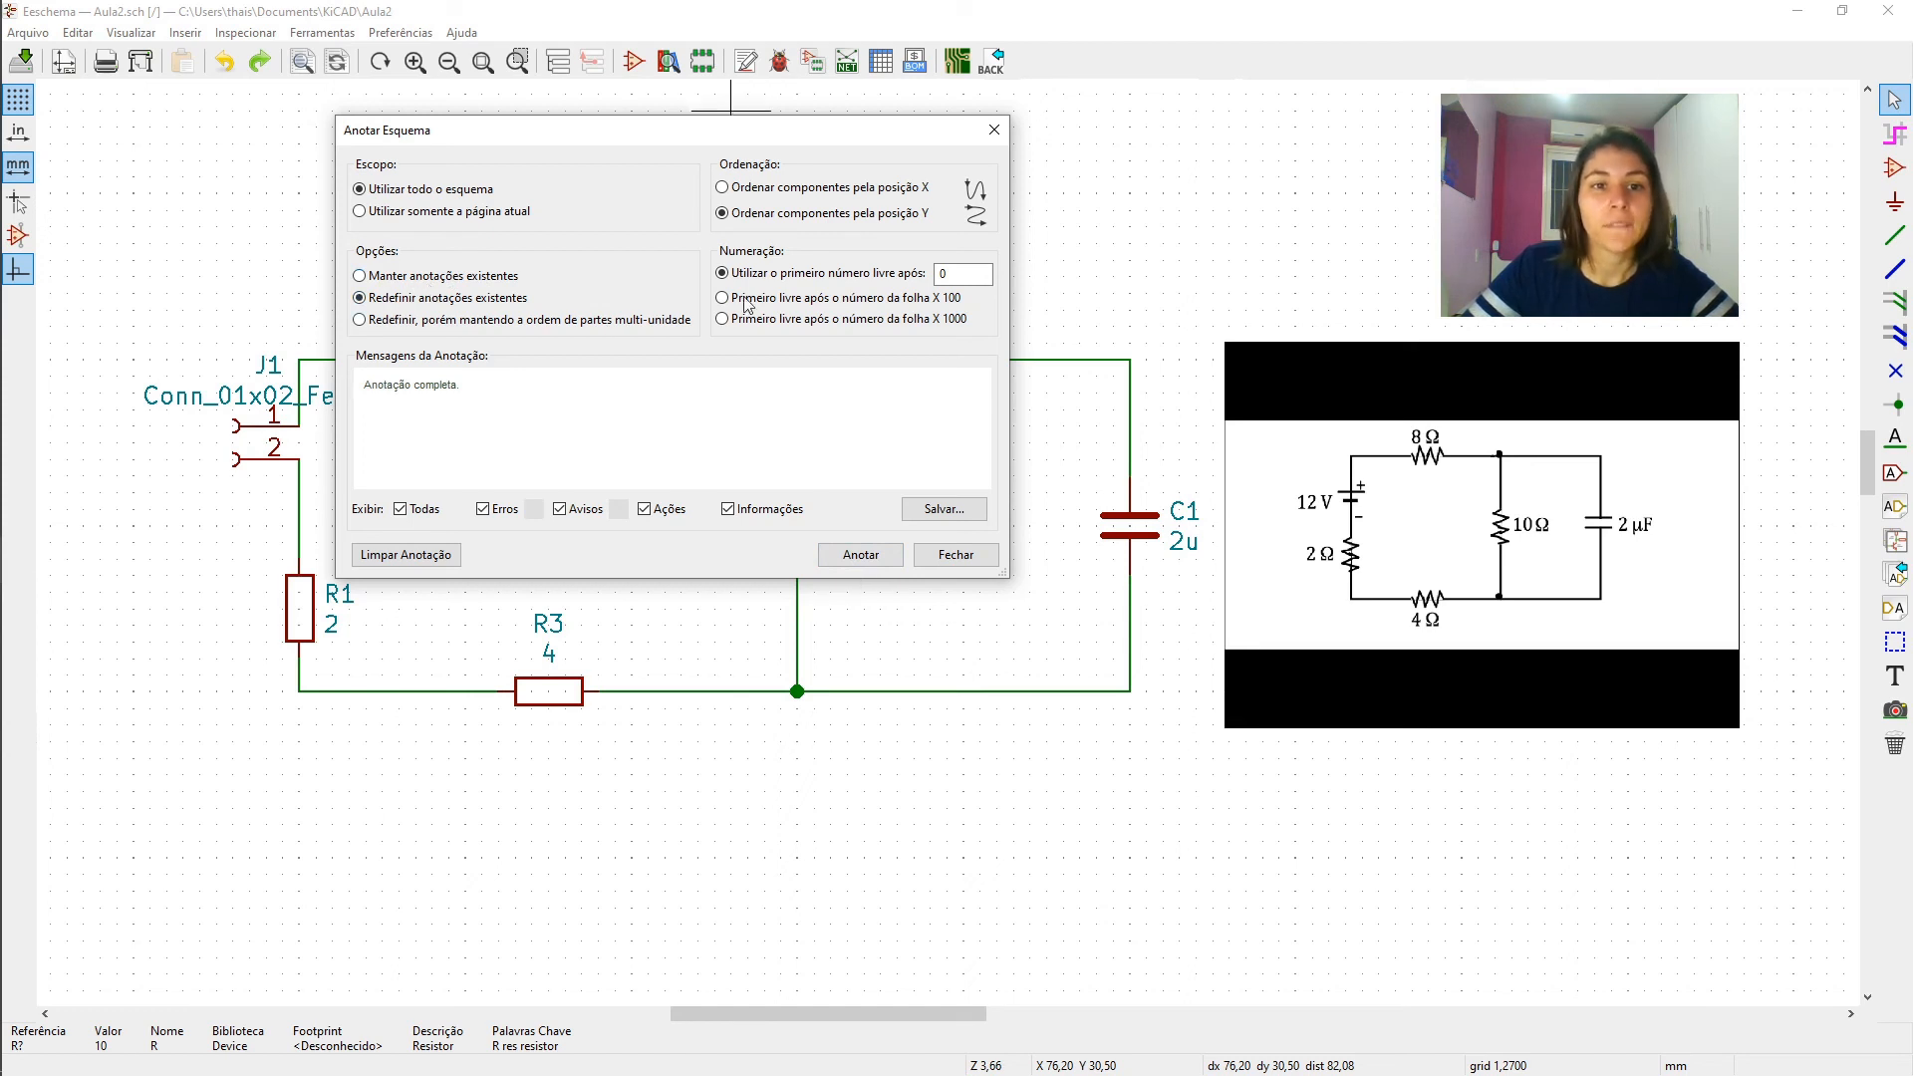
{"action": "left_click", "coordinate": [869, 564]}
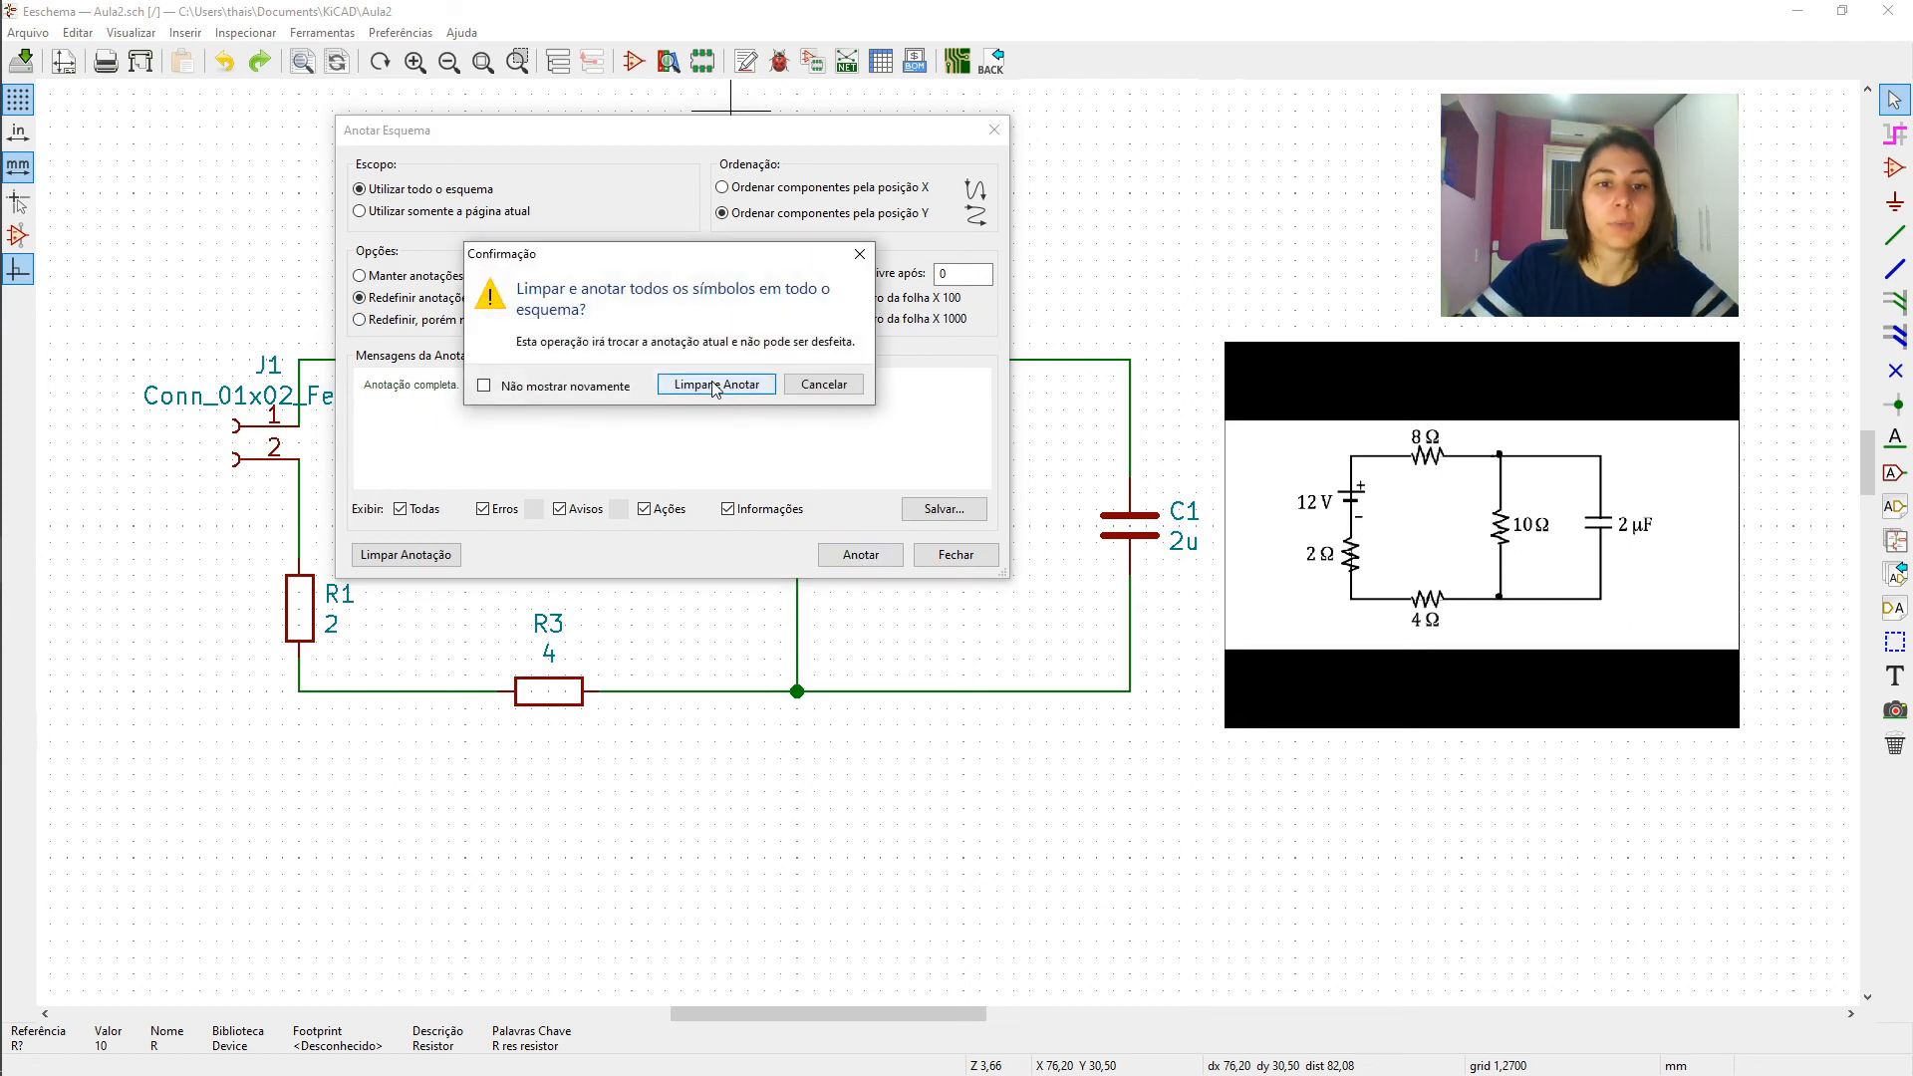
{"action": "left_click", "coordinate": [715, 388]}
{"action": "left_click", "coordinate": [955, 554]}
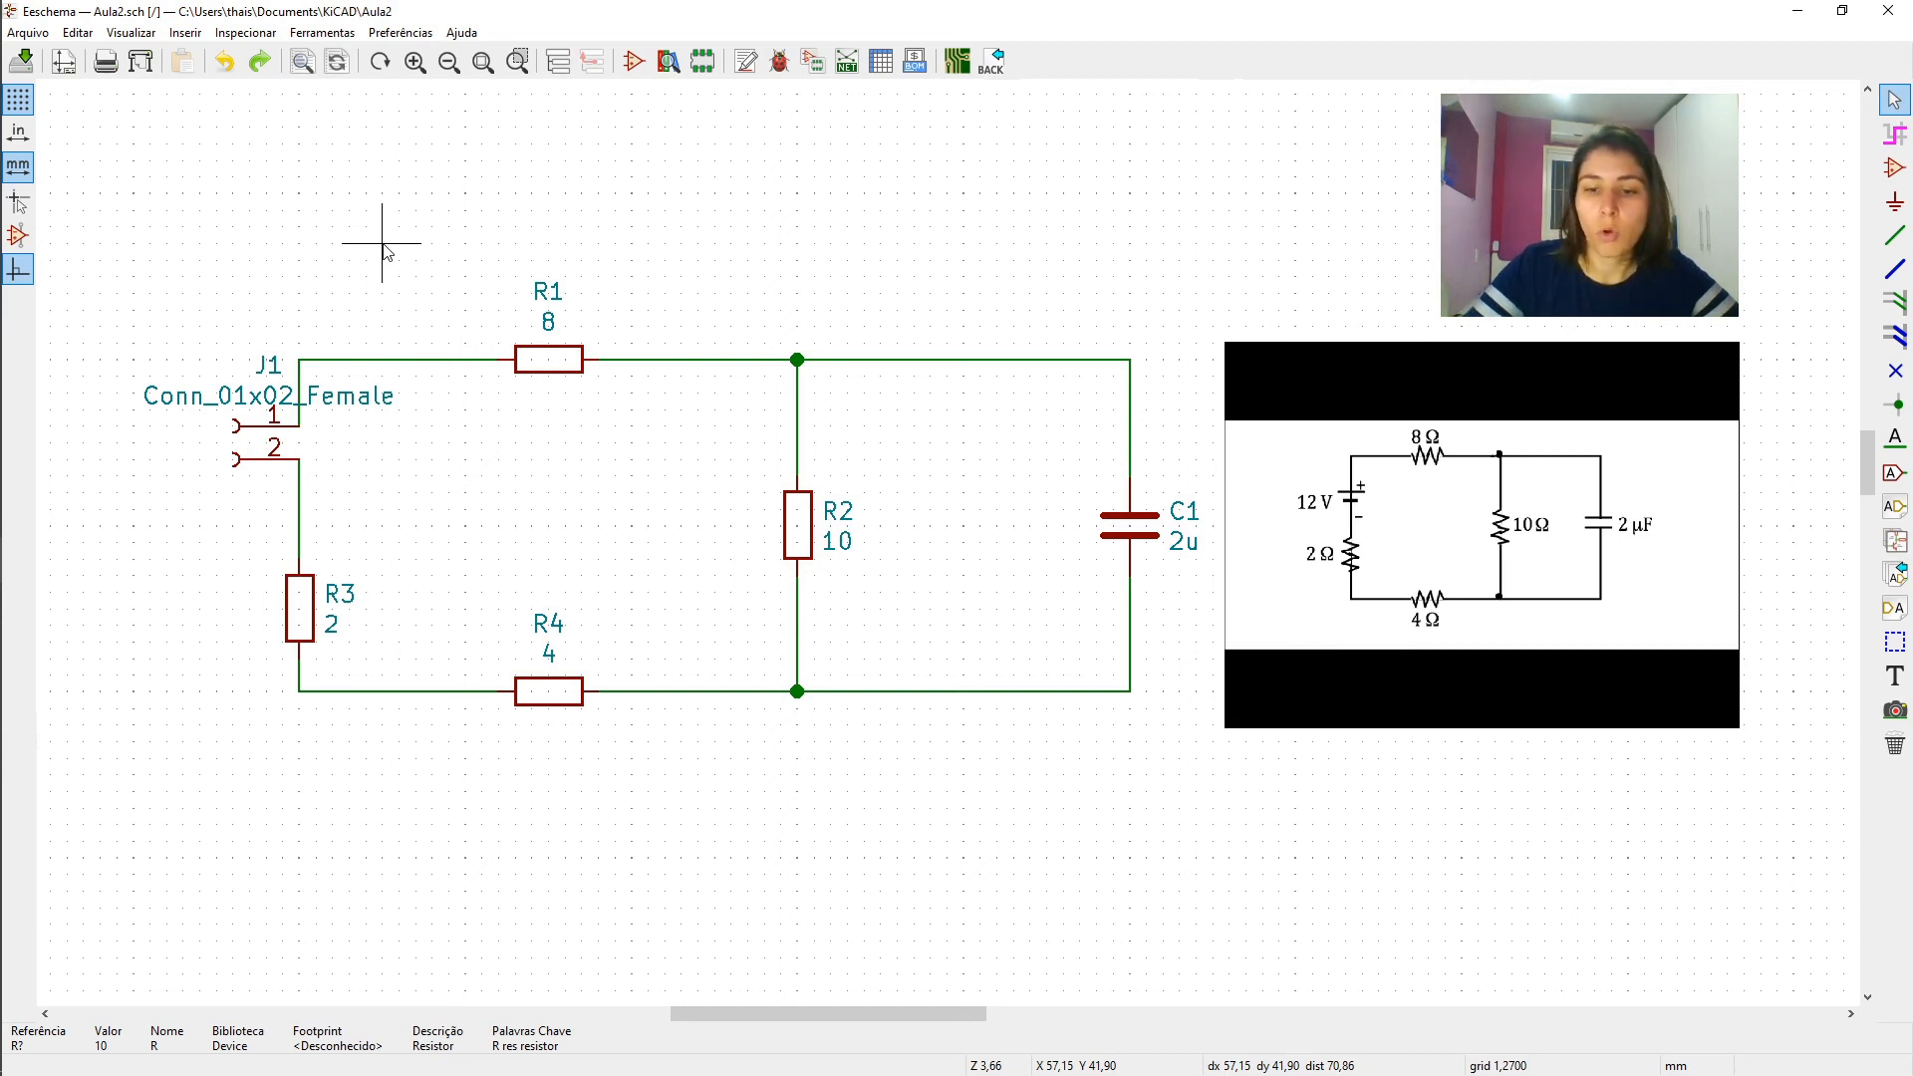
- Set up the schematic plot as a PDF with sheet page size, border and legend included, and colour output
{"action": "key", "text": "Home"}
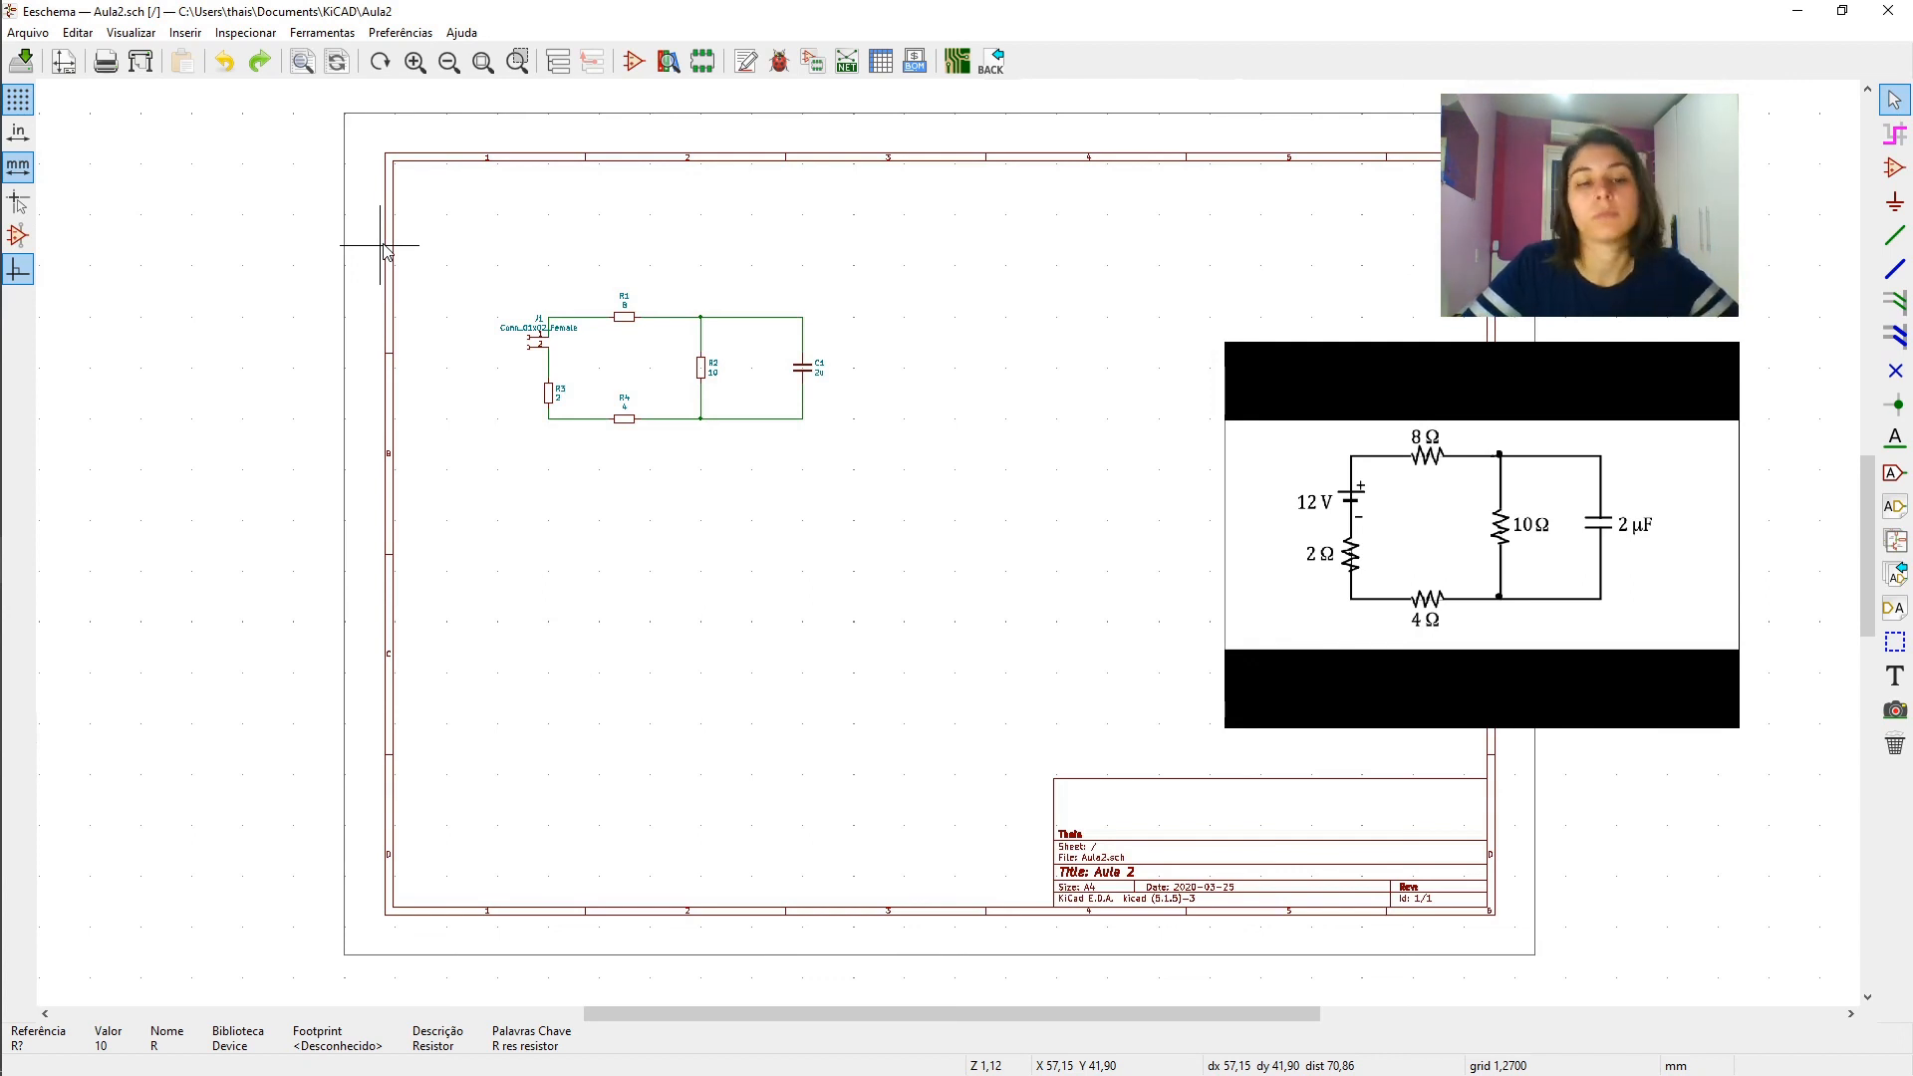
{"action": "left_click", "coordinate": [37, 32]}
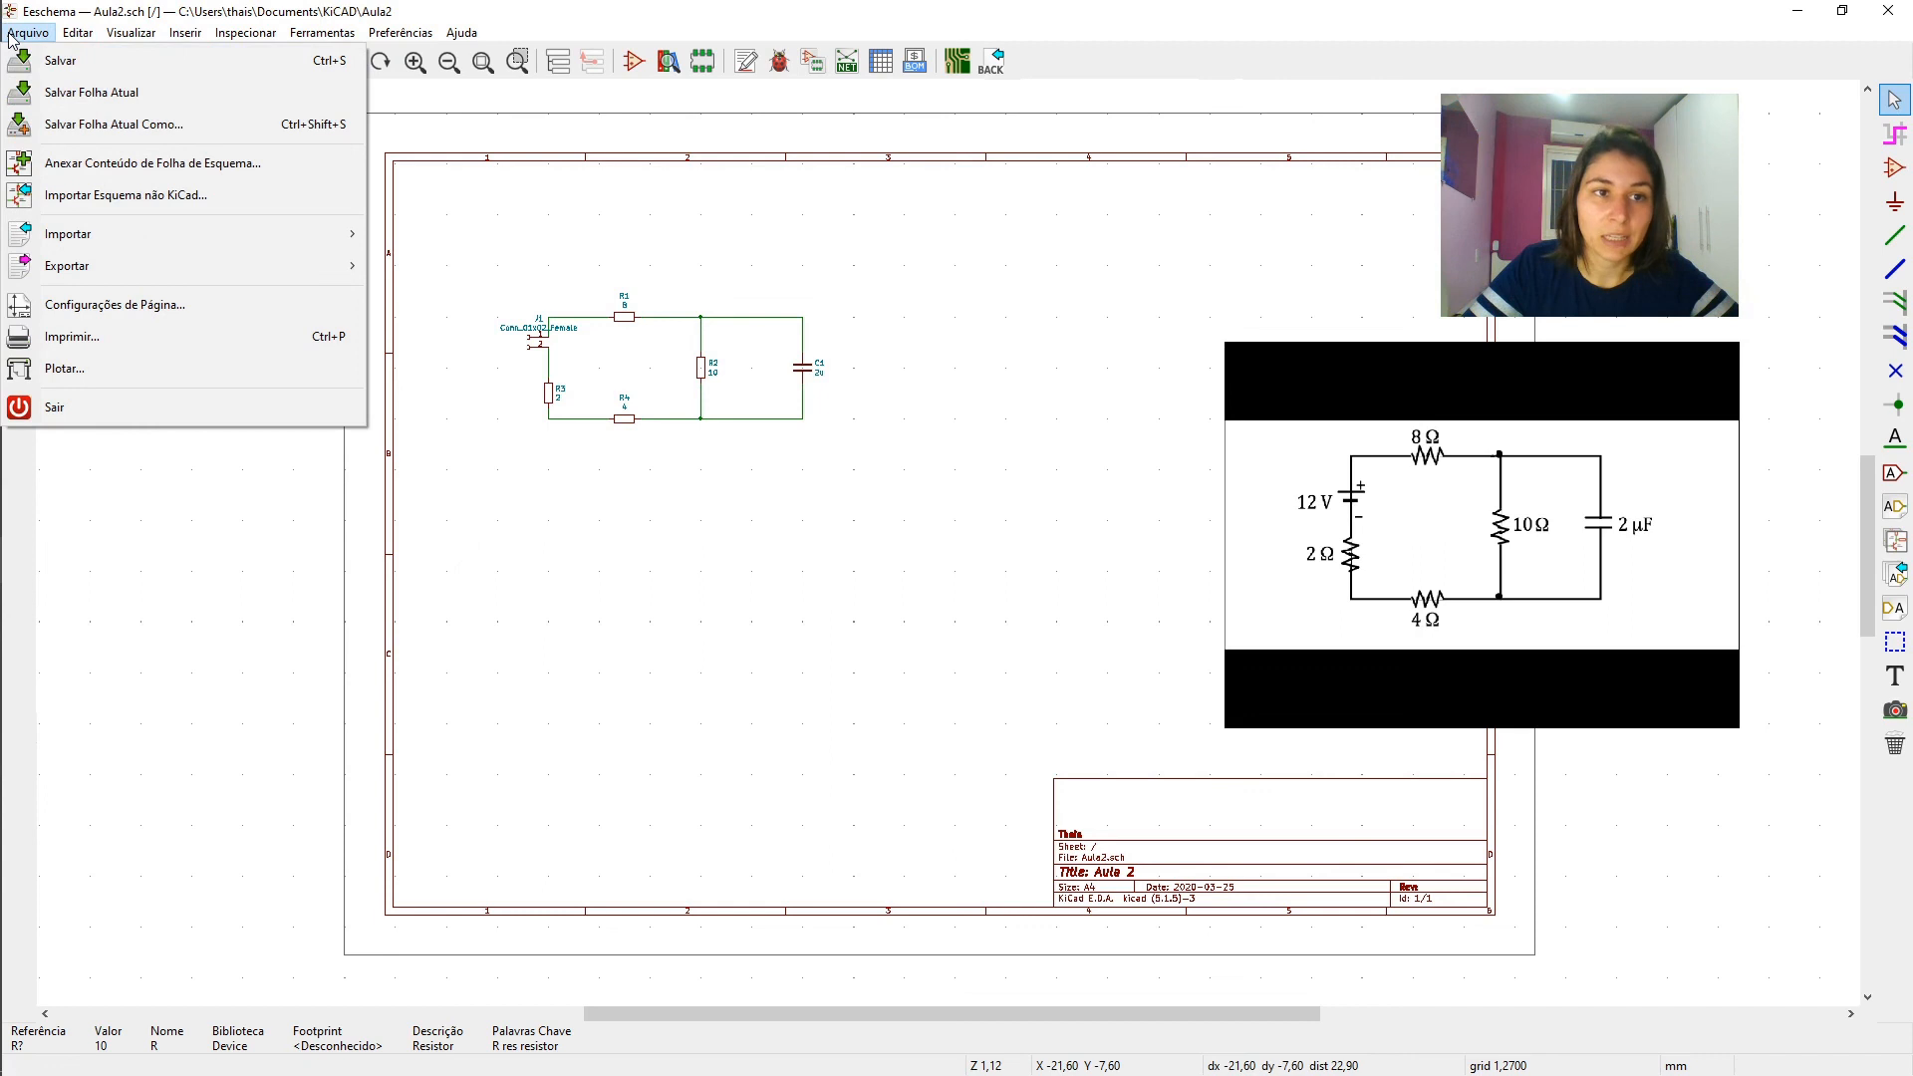
{"action": "left_click", "coordinate": [104, 371]}
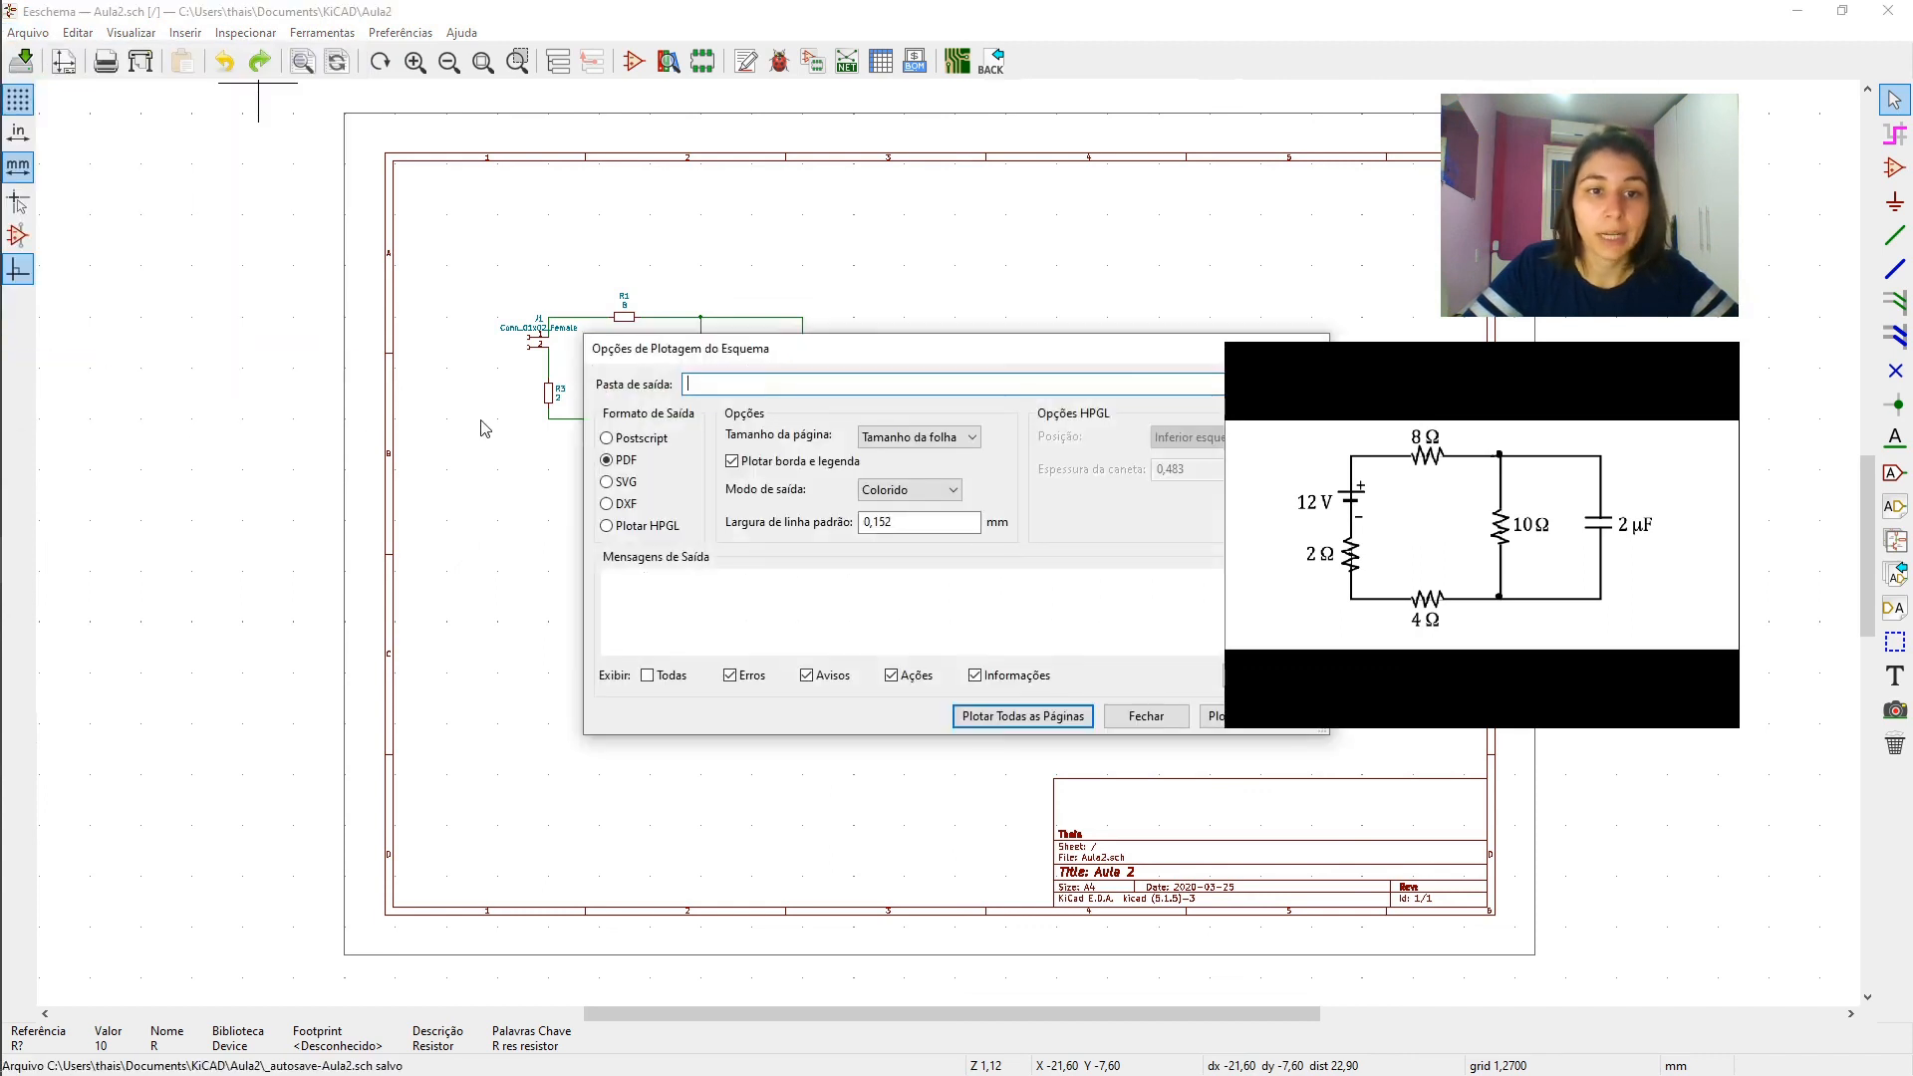
{"action": "left_click_drag", "start_coordinate": [591, 289], "coordinate": [583, 286]}
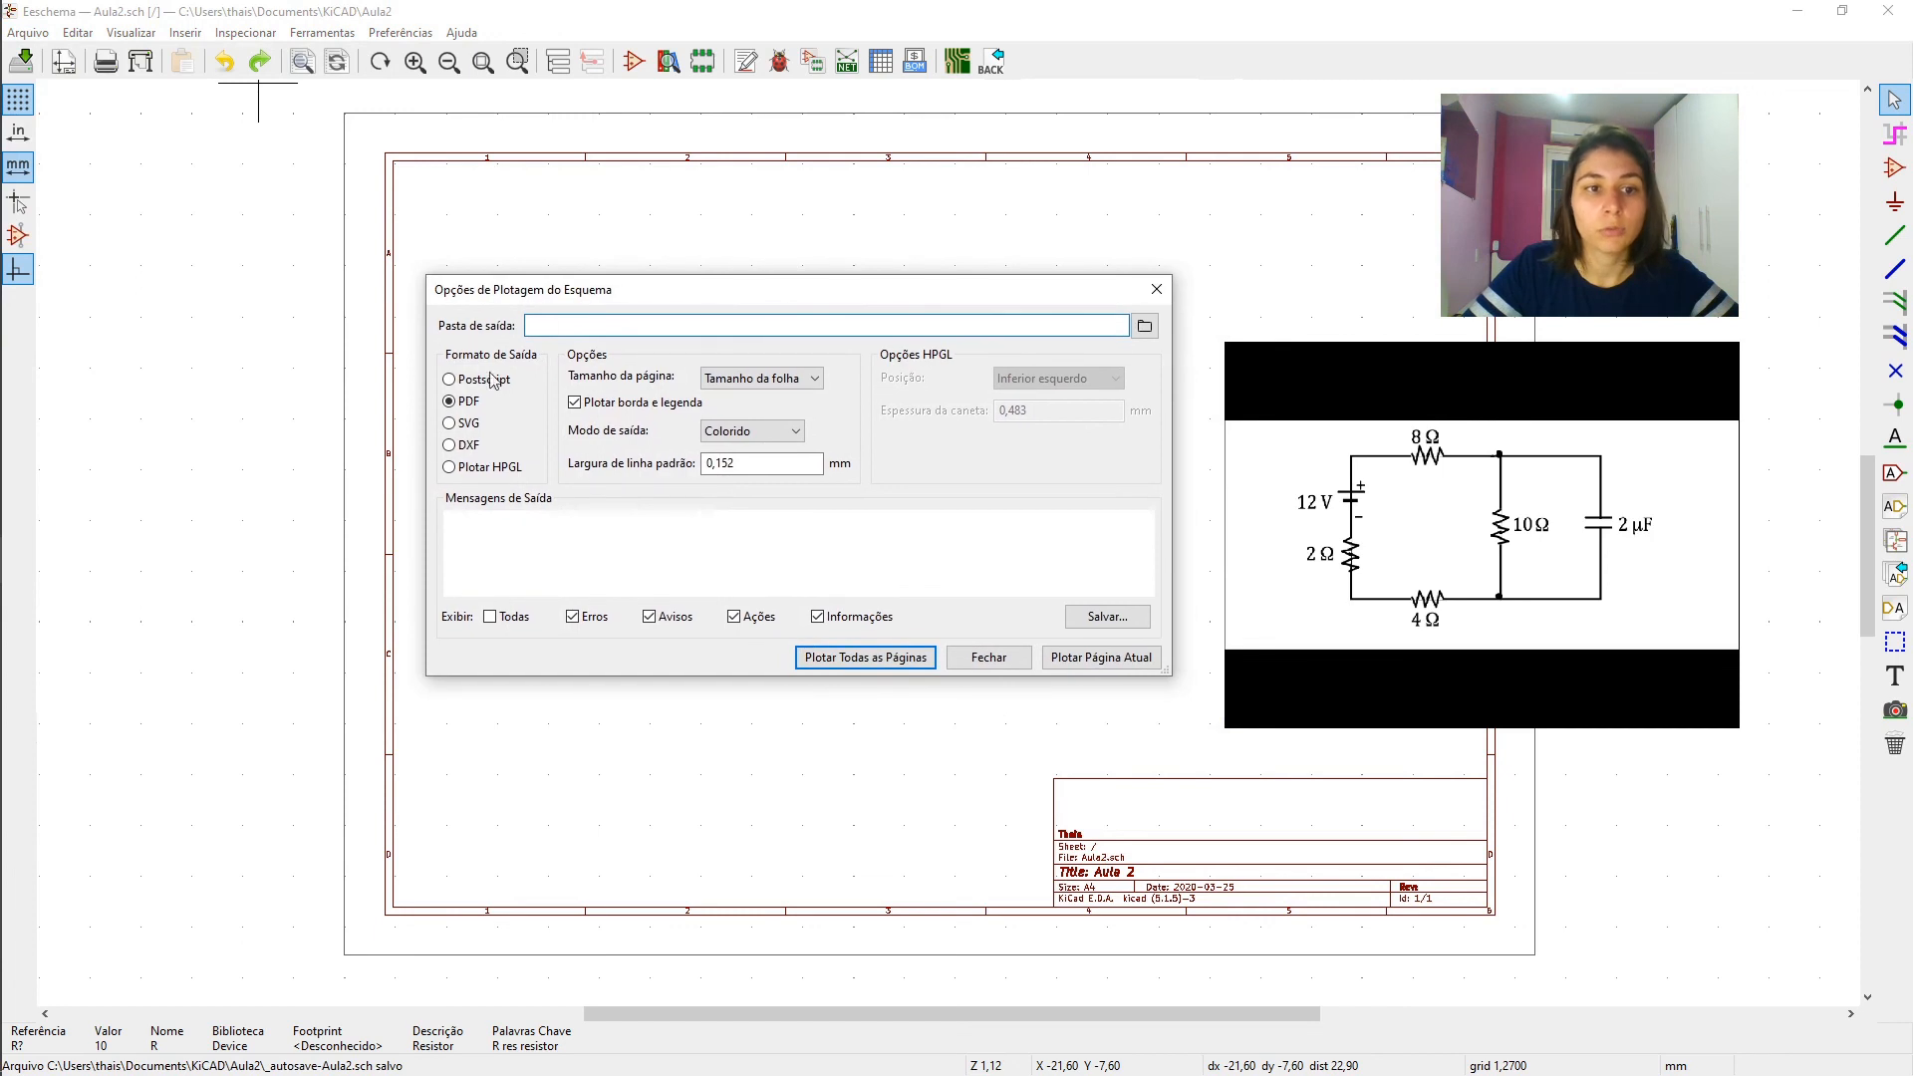
{"action": "left_click", "coordinate": [450, 407]}
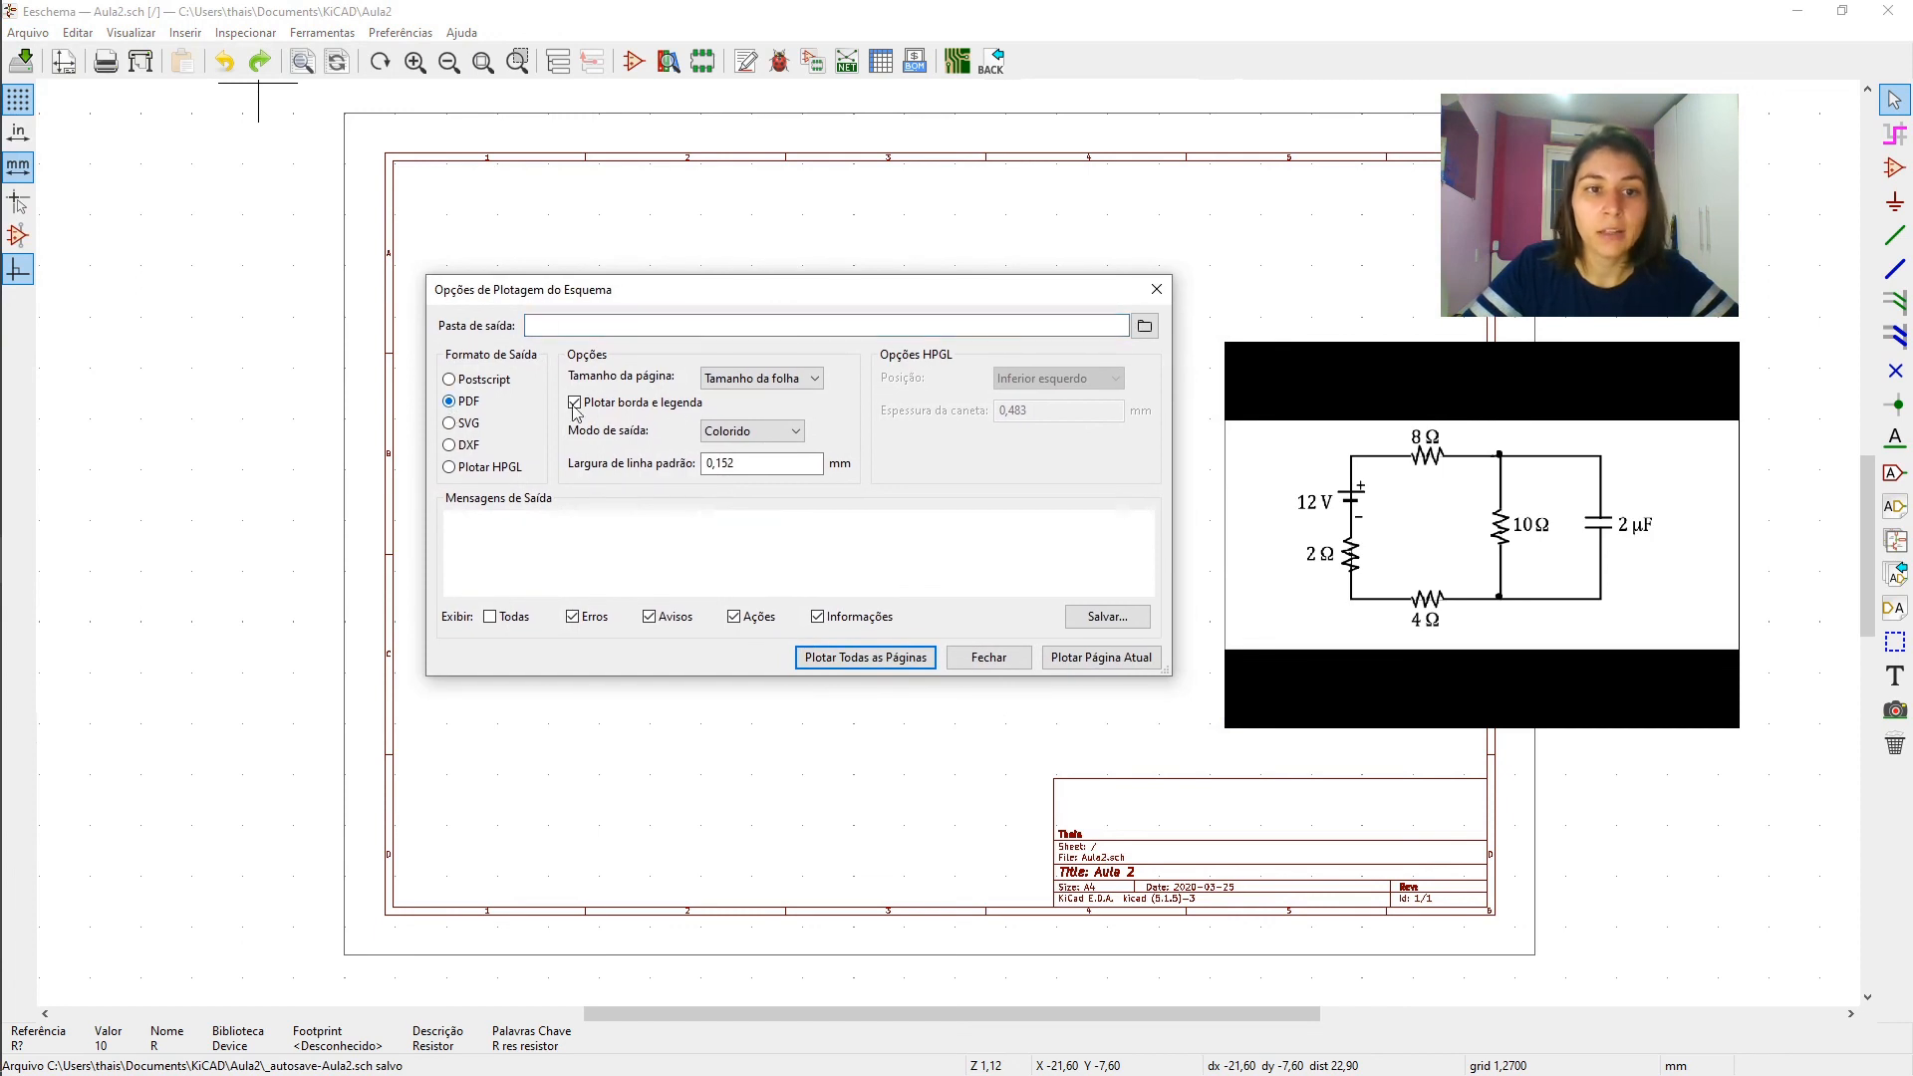
{"action": "left_click", "coordinate": [755, 382]}
{"action": "left_click", "coordinate": [757, 379]}
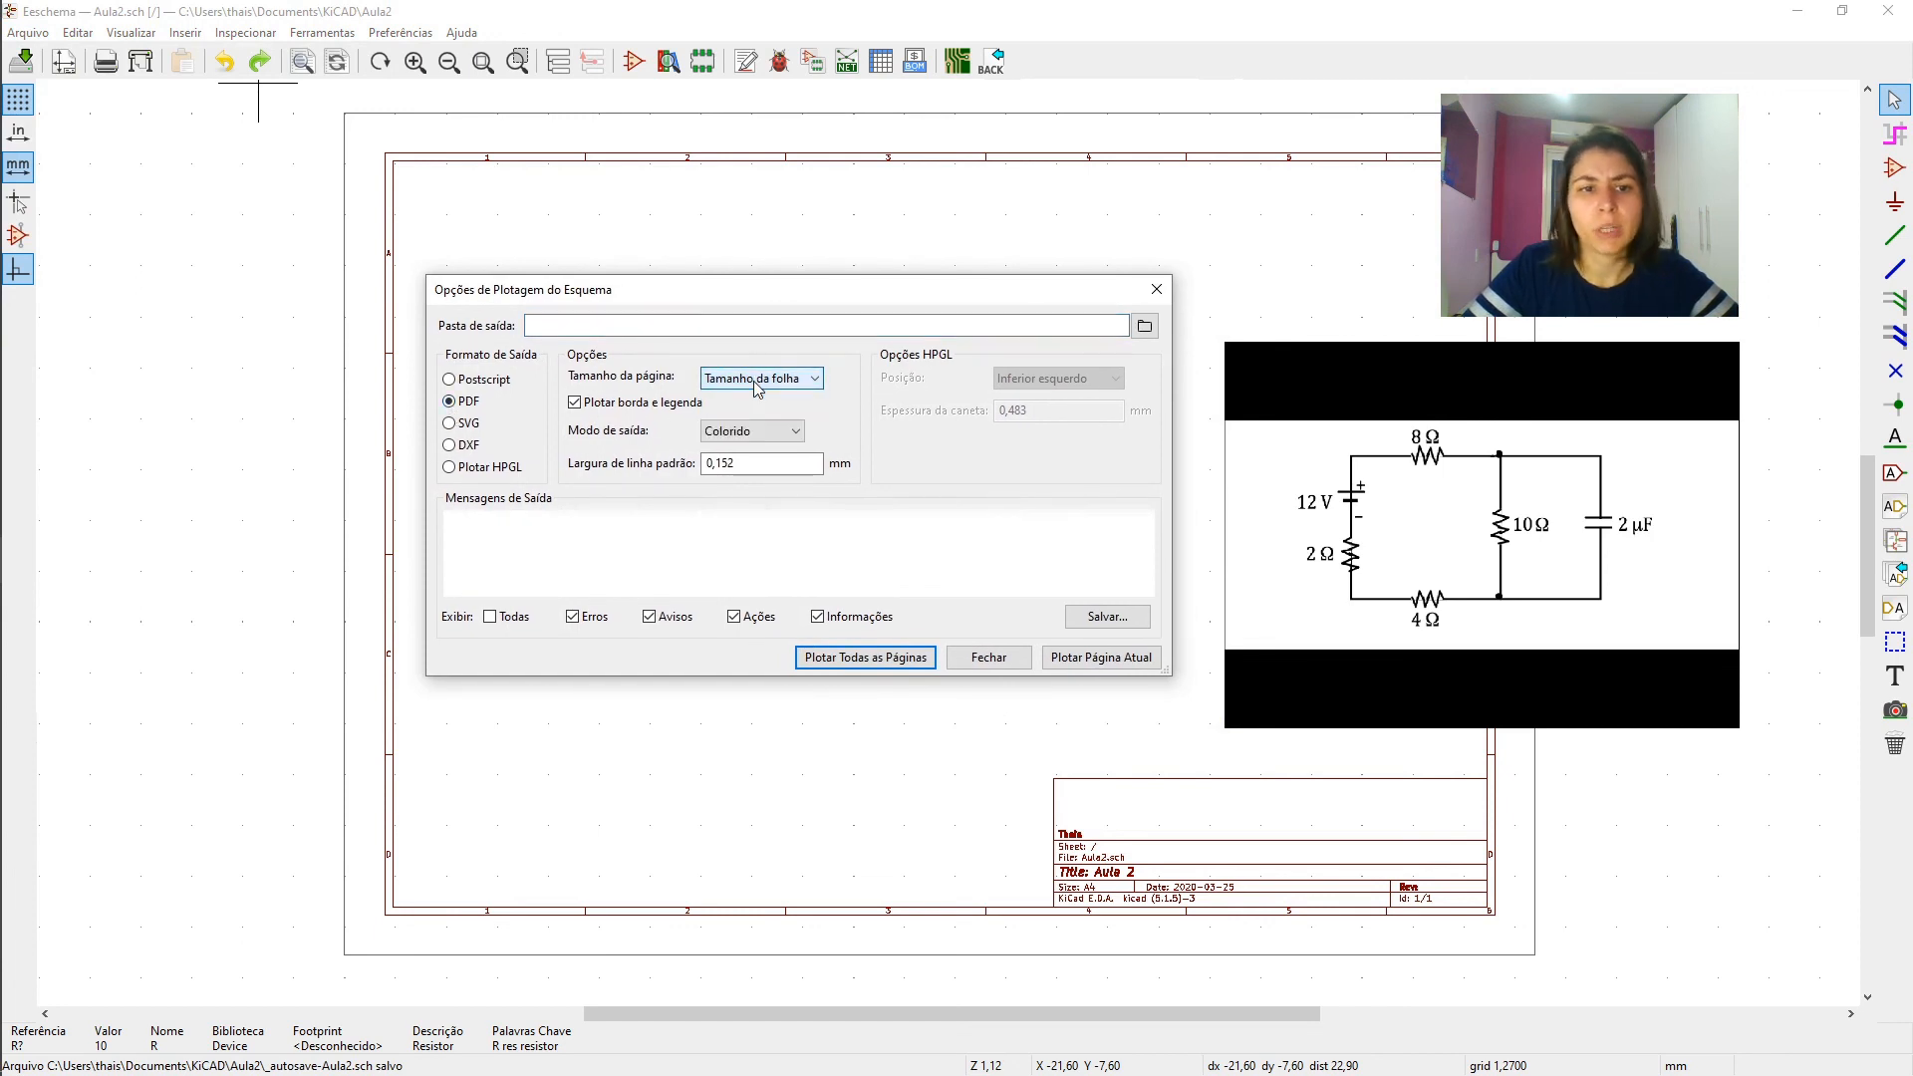
{"action": "left_click", "coordinate": [752, 435]}
{"action": "left_click", "coordinate": [750, 449]}
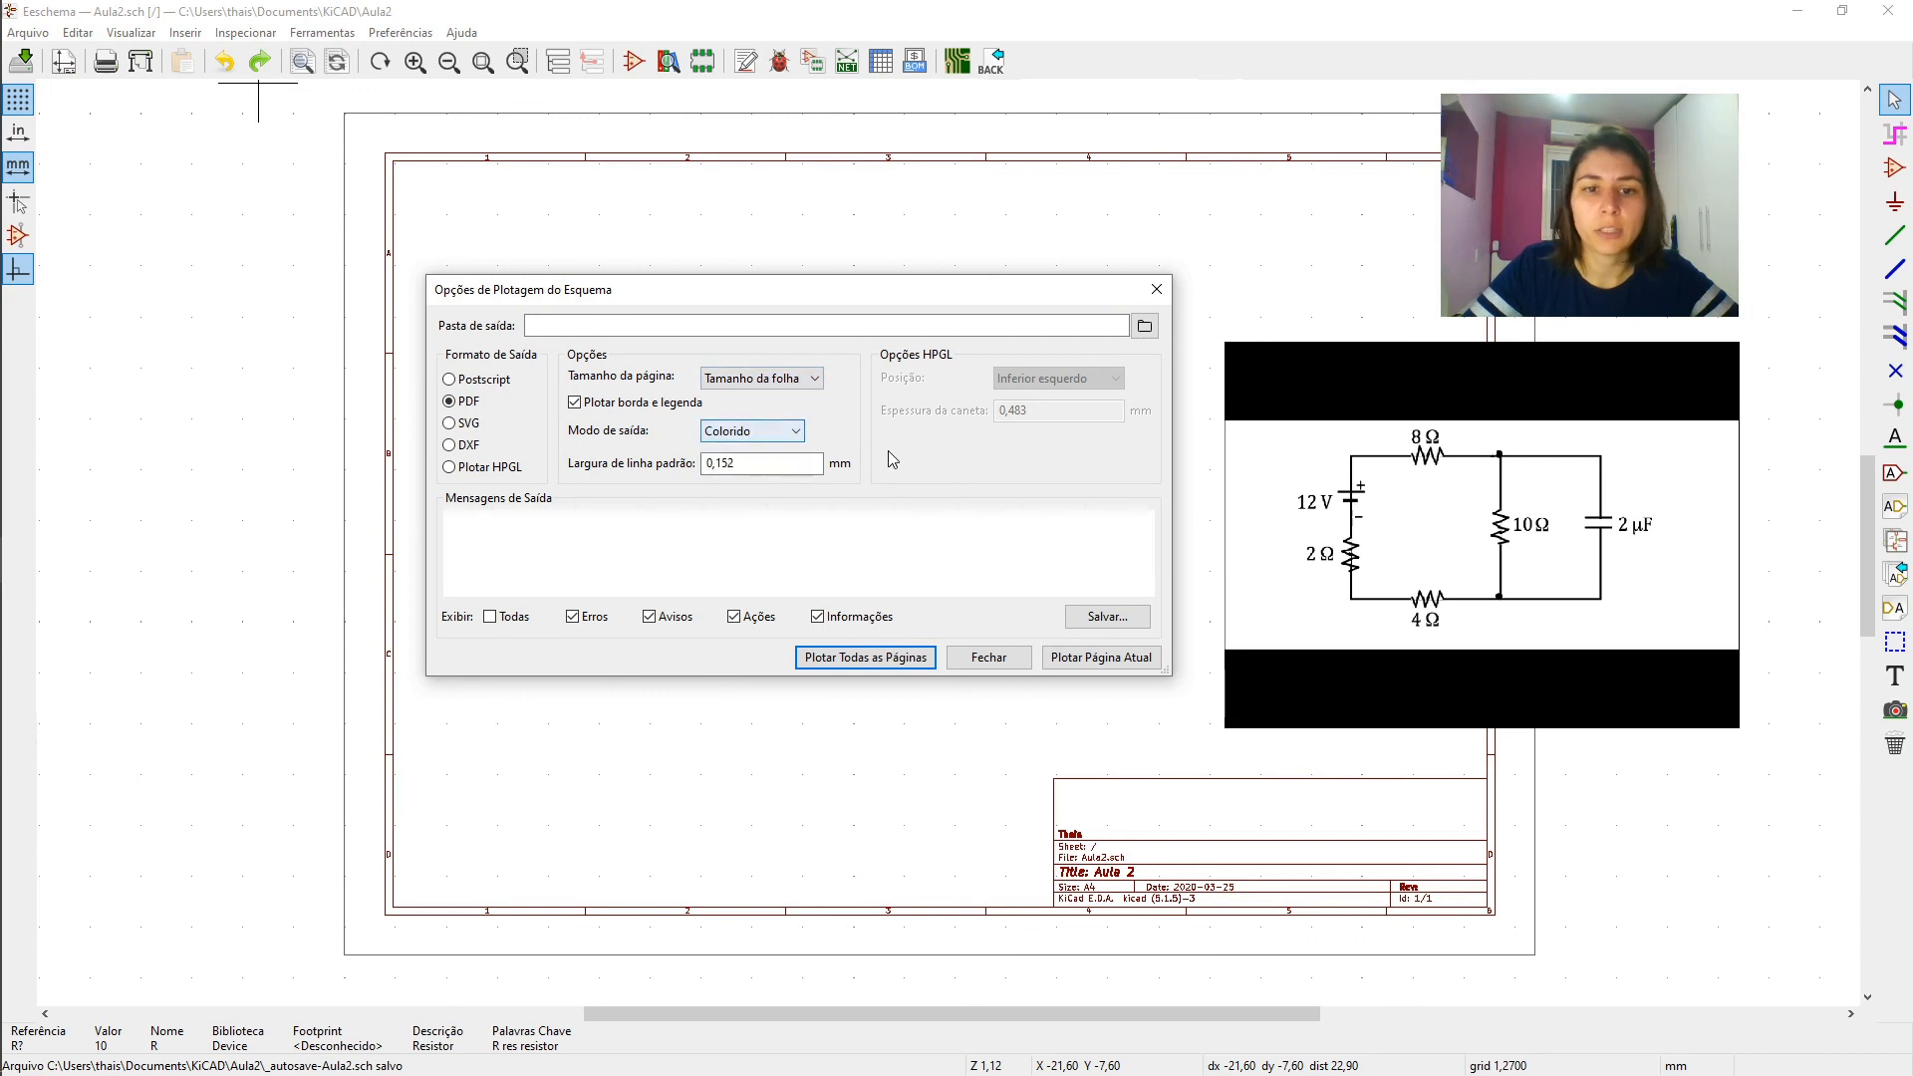
- Plot the current page to the project folder, leaving the output directory blank, and close the plot options
{"action": "left_click", "coordinate": [1146, 326]}
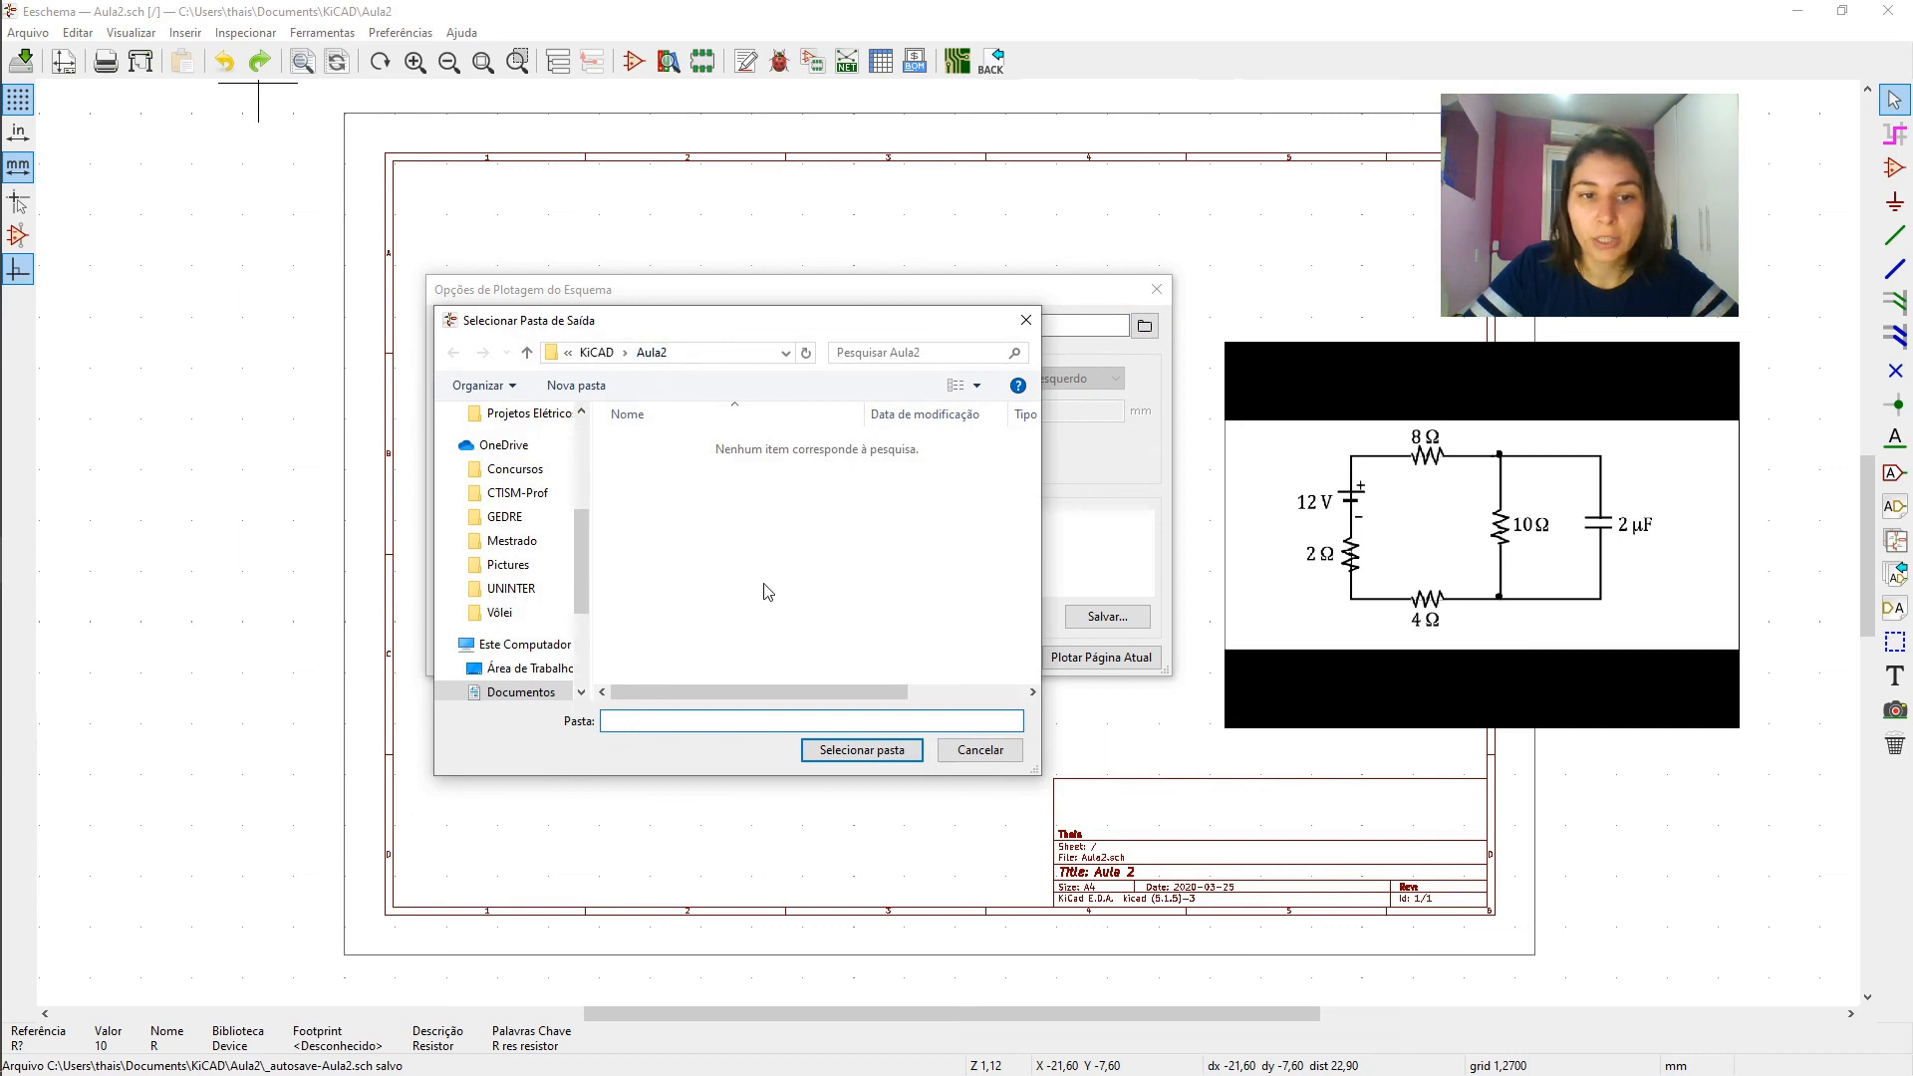
{"action": "left_click", "coordinate": [978, 753]}
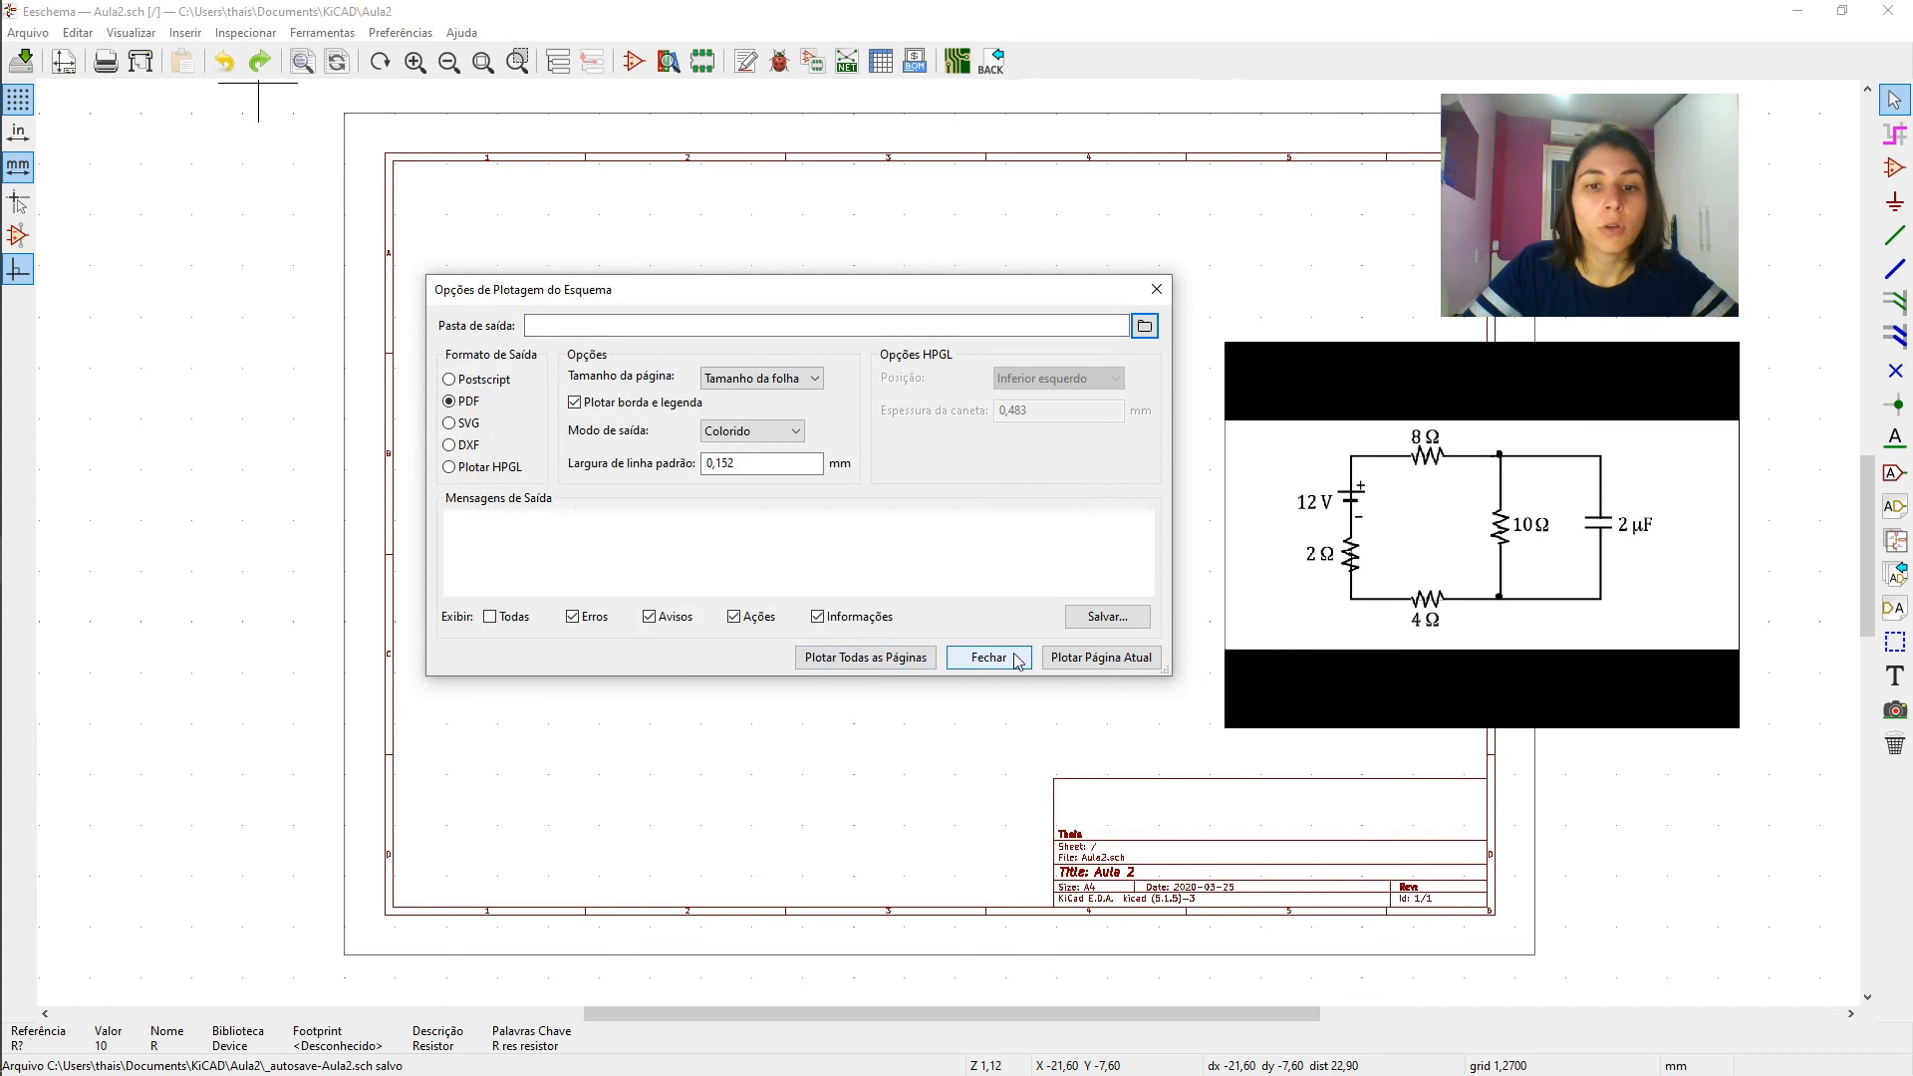
{"action": "left_click", "coordinate": [1083, 665]}
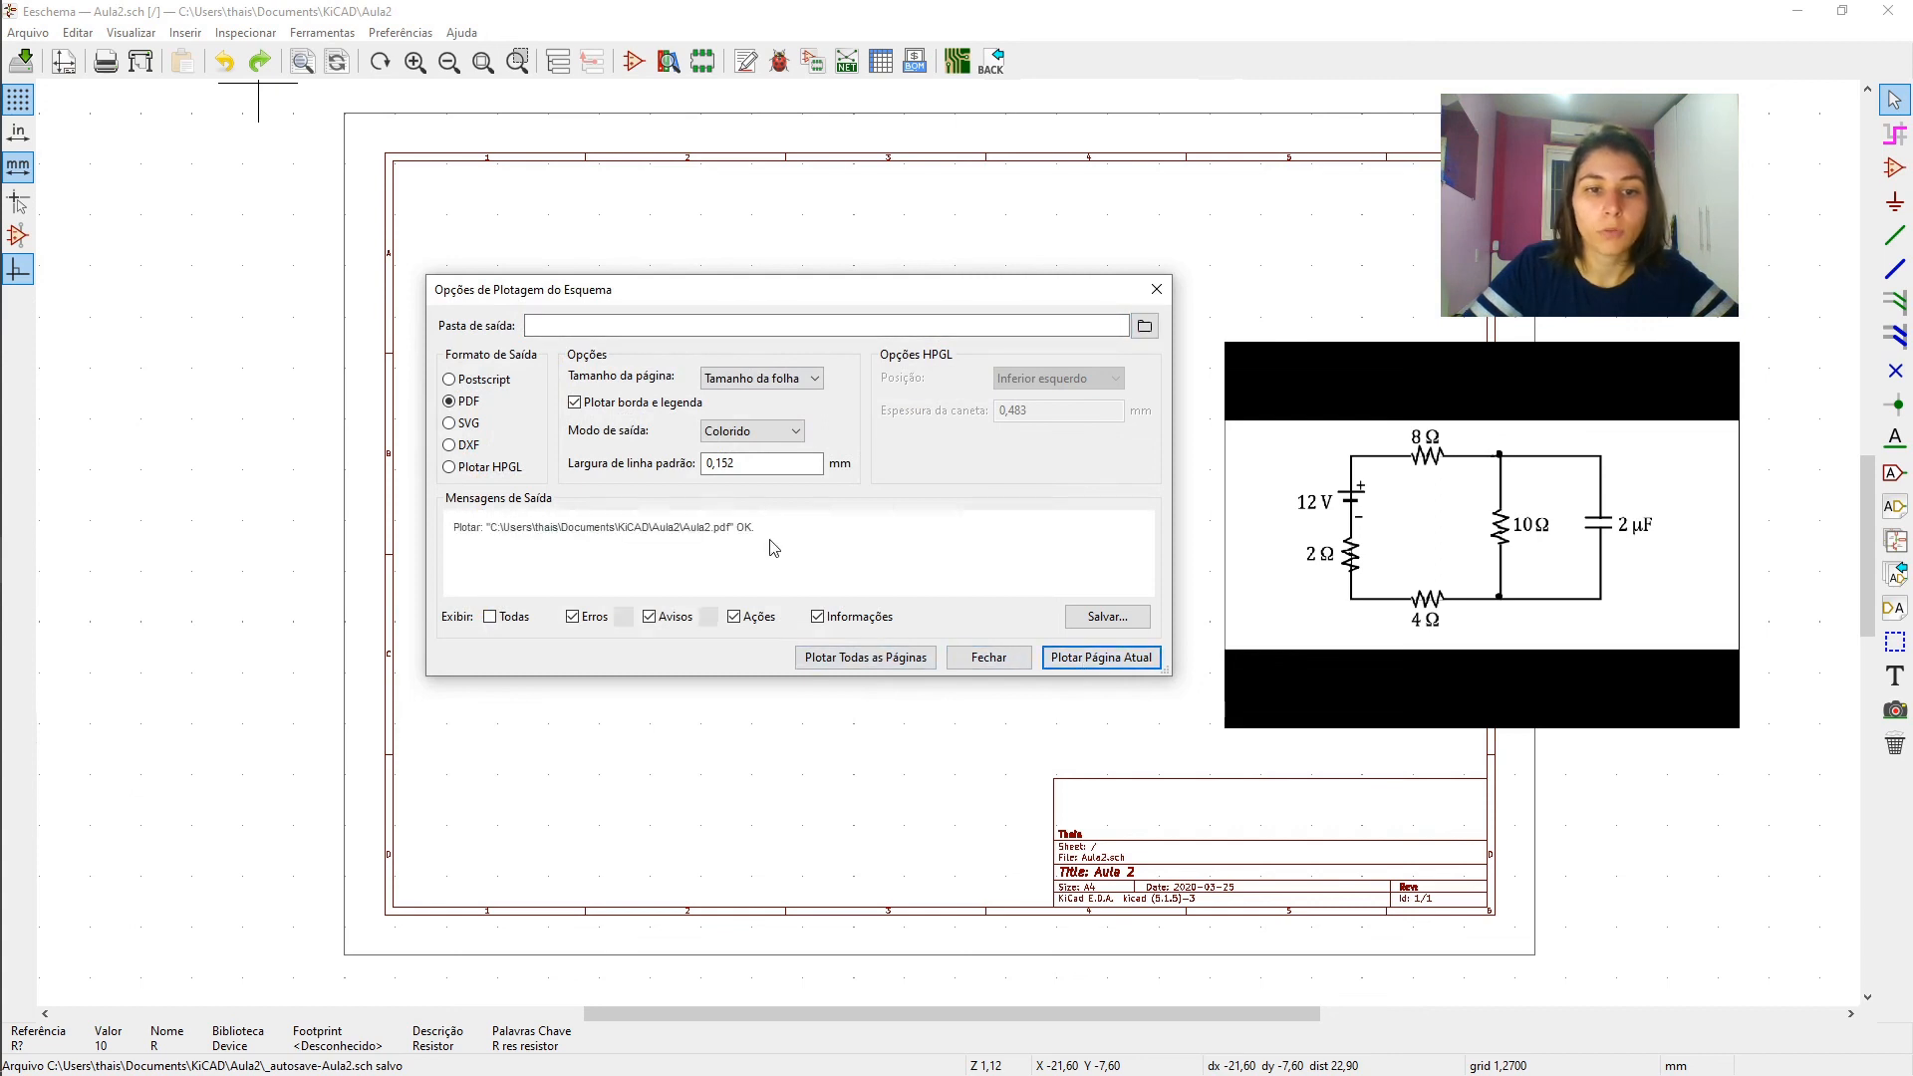
{"action": "left_click", "coordinate": [989, 658]}
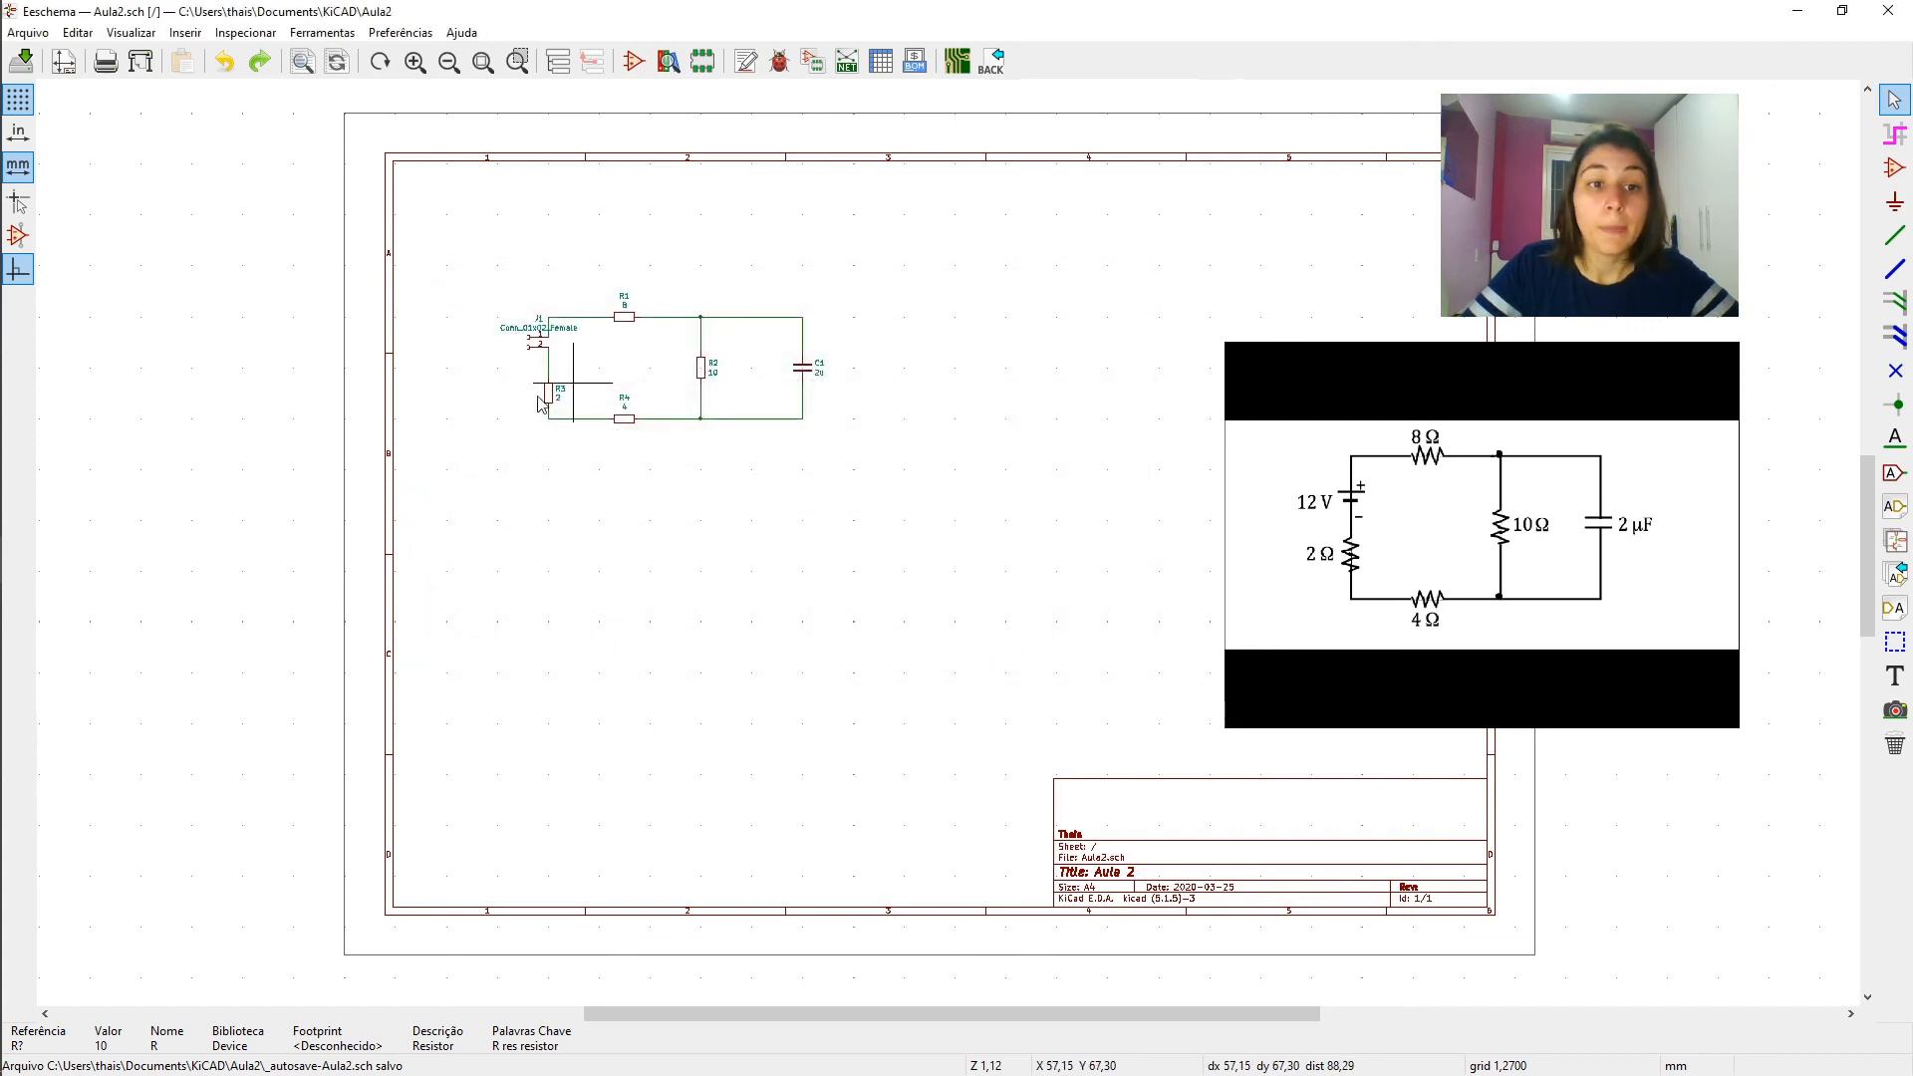
- Switch to File Explorer and open the plotted Aula2 PDF from the KiCAD Aula2 folder
{"action": "mouse_move", "coordinate": [36, 306]}
{"action": "left_click", "coordinate": [46, 232]}
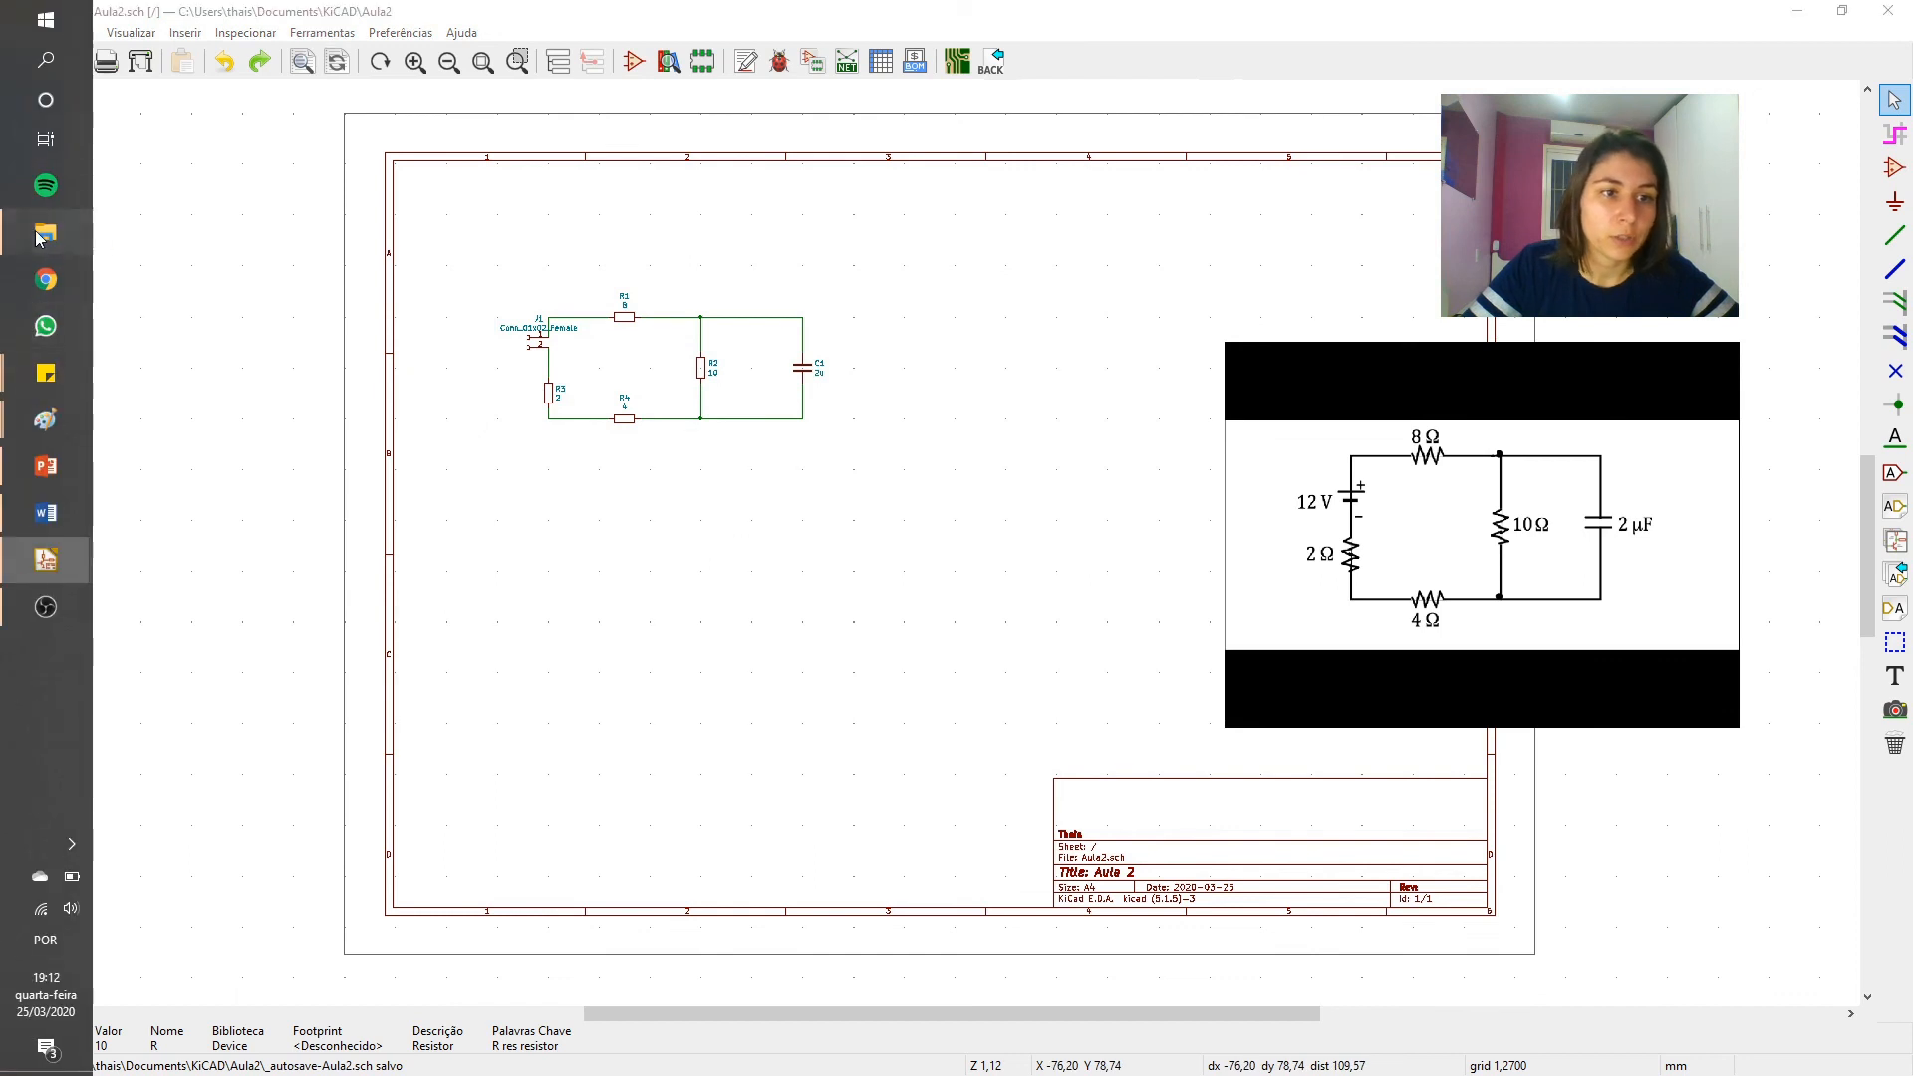
{"action": "left_click", "coordinate": [346, 227]}
{"action": "double_click", "coordinate": [346, 215]}
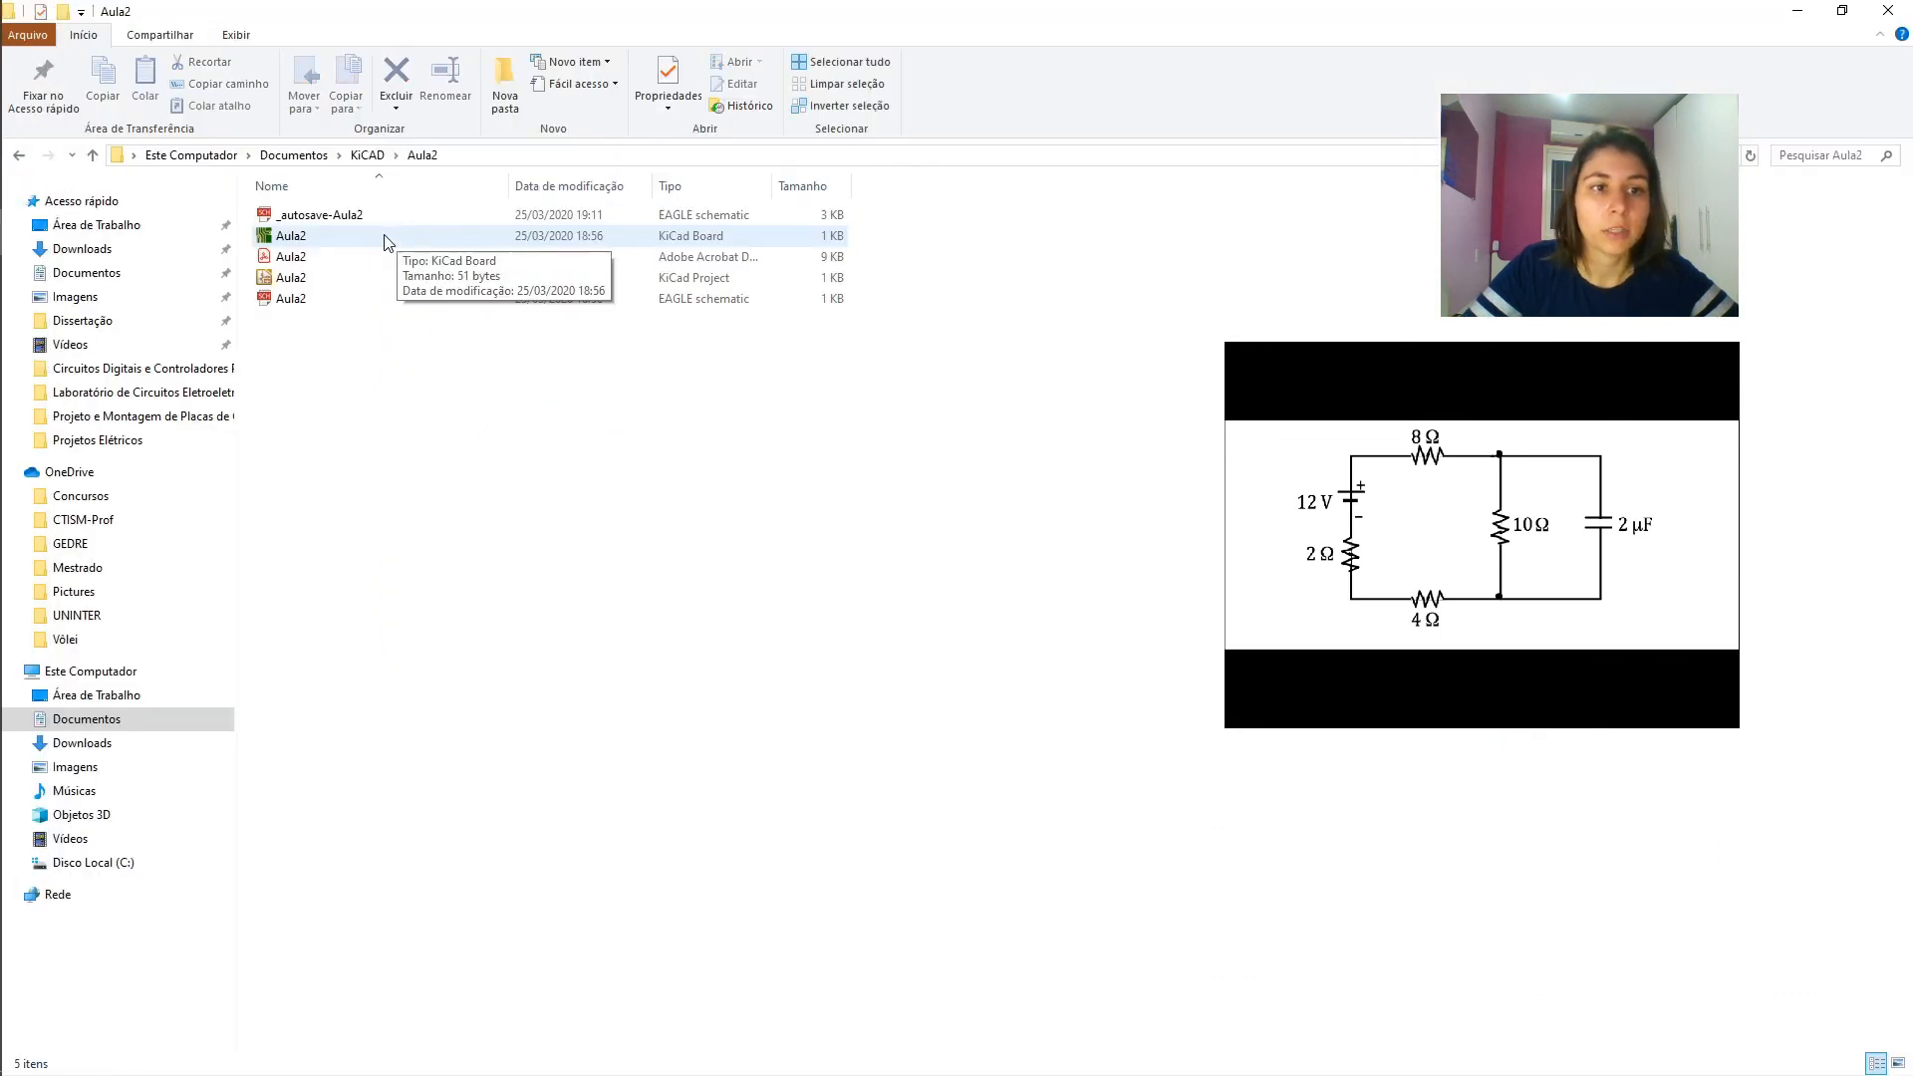
{"action": "double_click", "coordinate": [354, 261]}
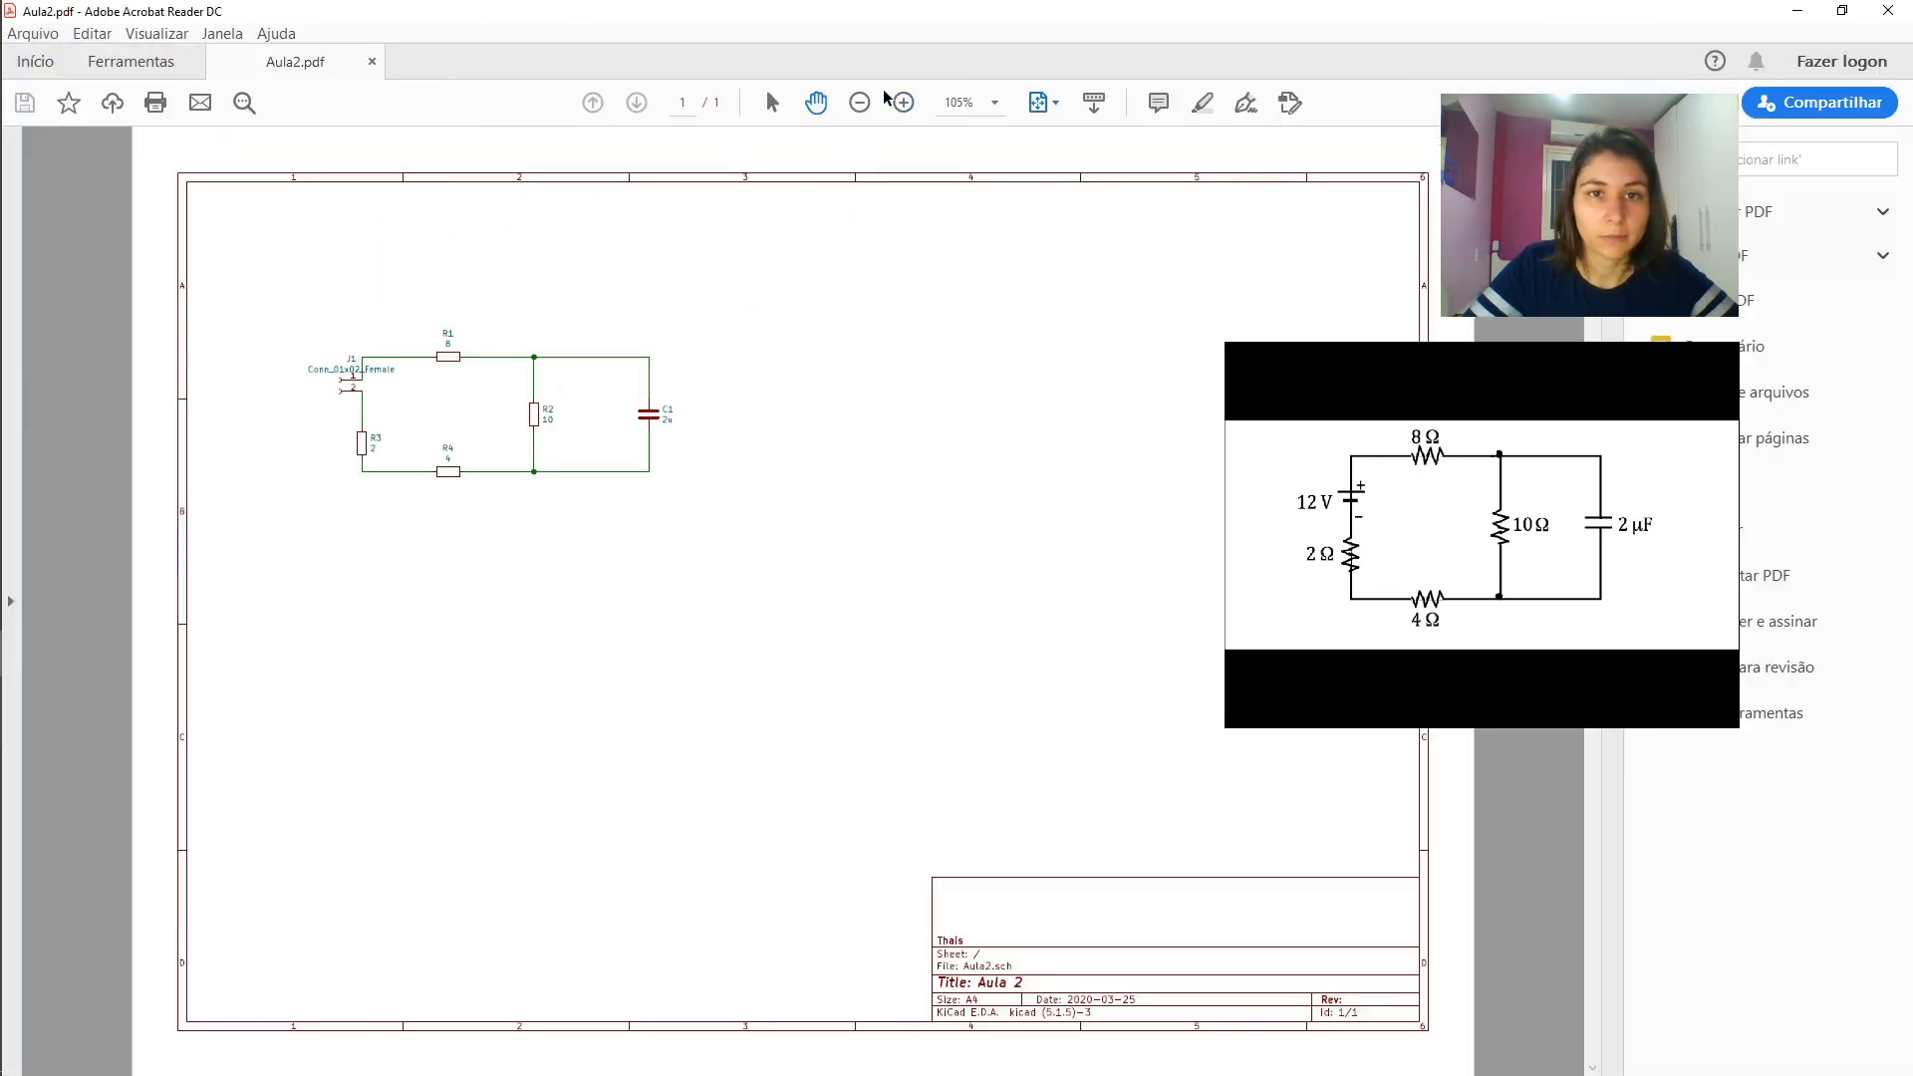
- Examine the plotted circuit in the PDF at 300% zoom, and switch back to the Aula2 schematic in Eeschema
{"action": "left_click", "coordinate": [903, 103]}
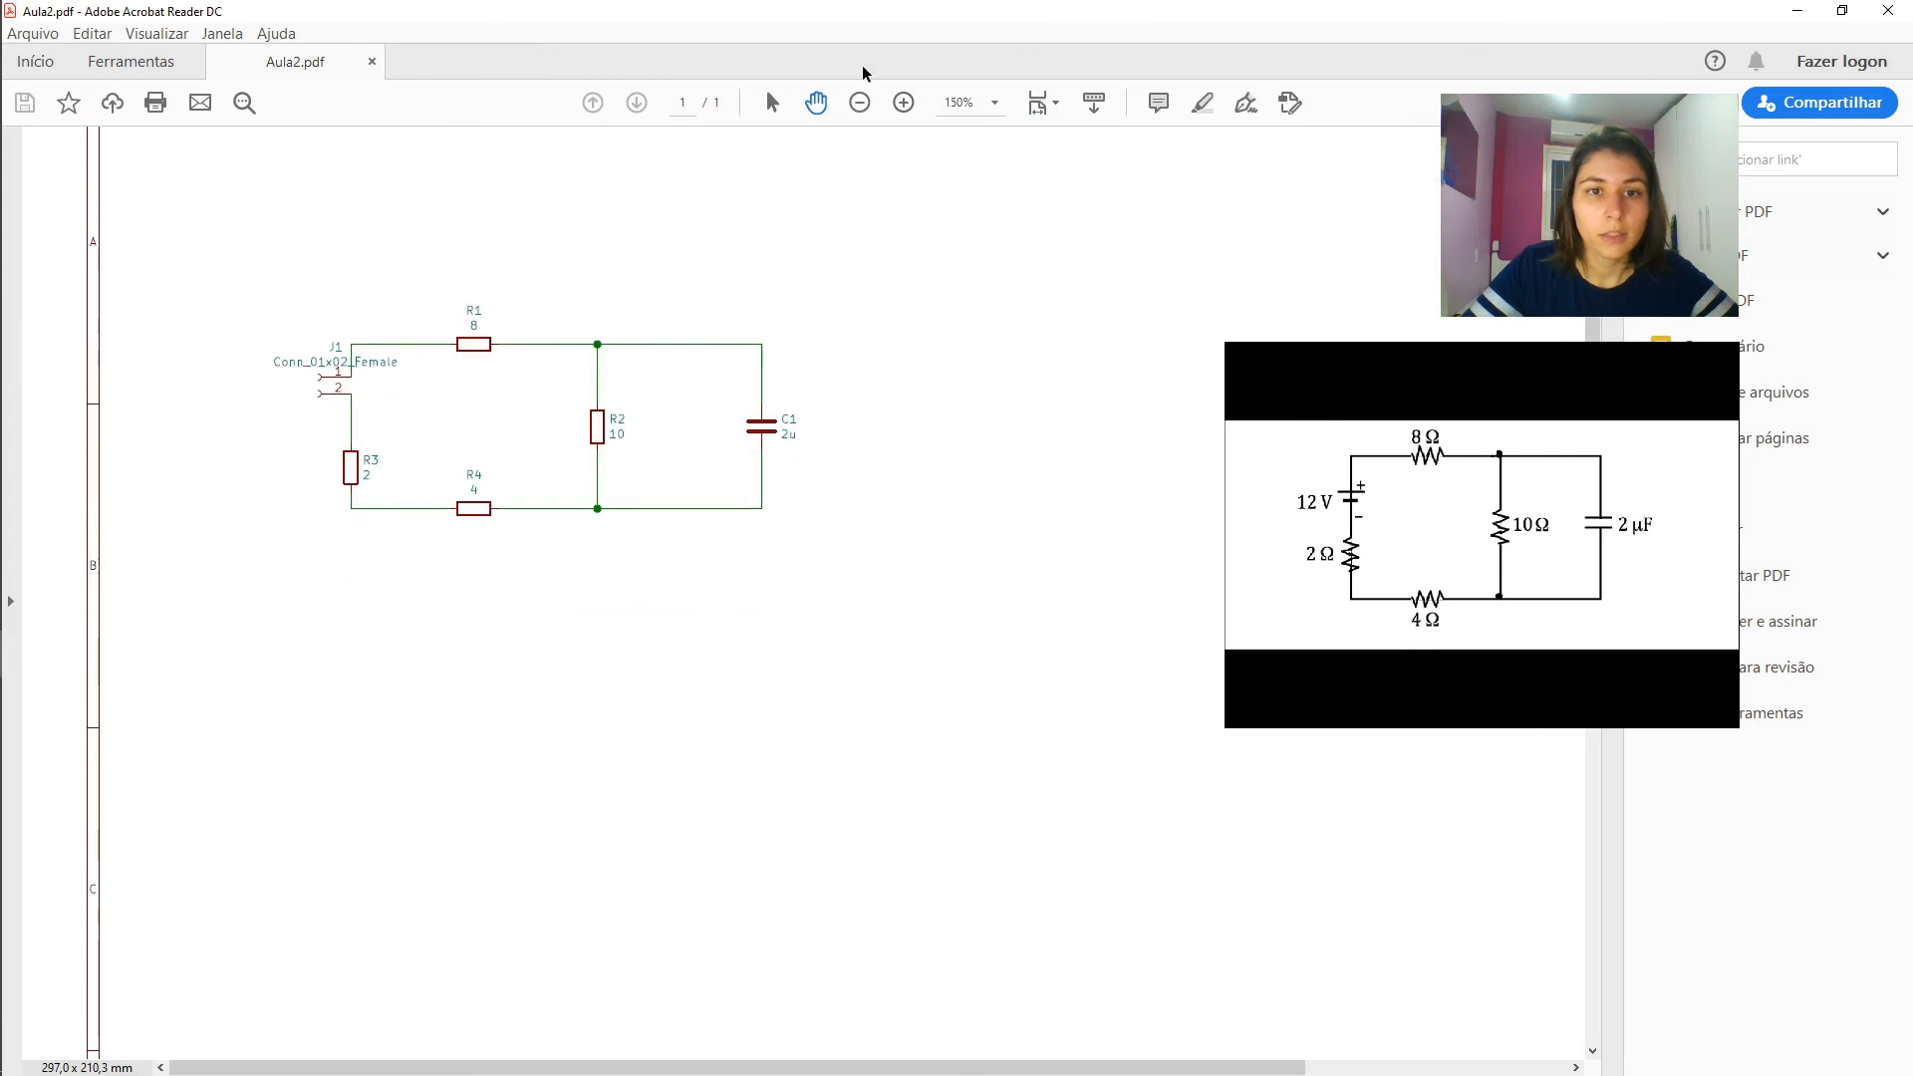
{"action": "left_click", "coordinate": [897, 105]}
{"action": "left_click", "coordinate": [897, 105]}
{"action": "left_click_drag", "start_coordinate": [866, 775], "coordinate": [457, 564]}
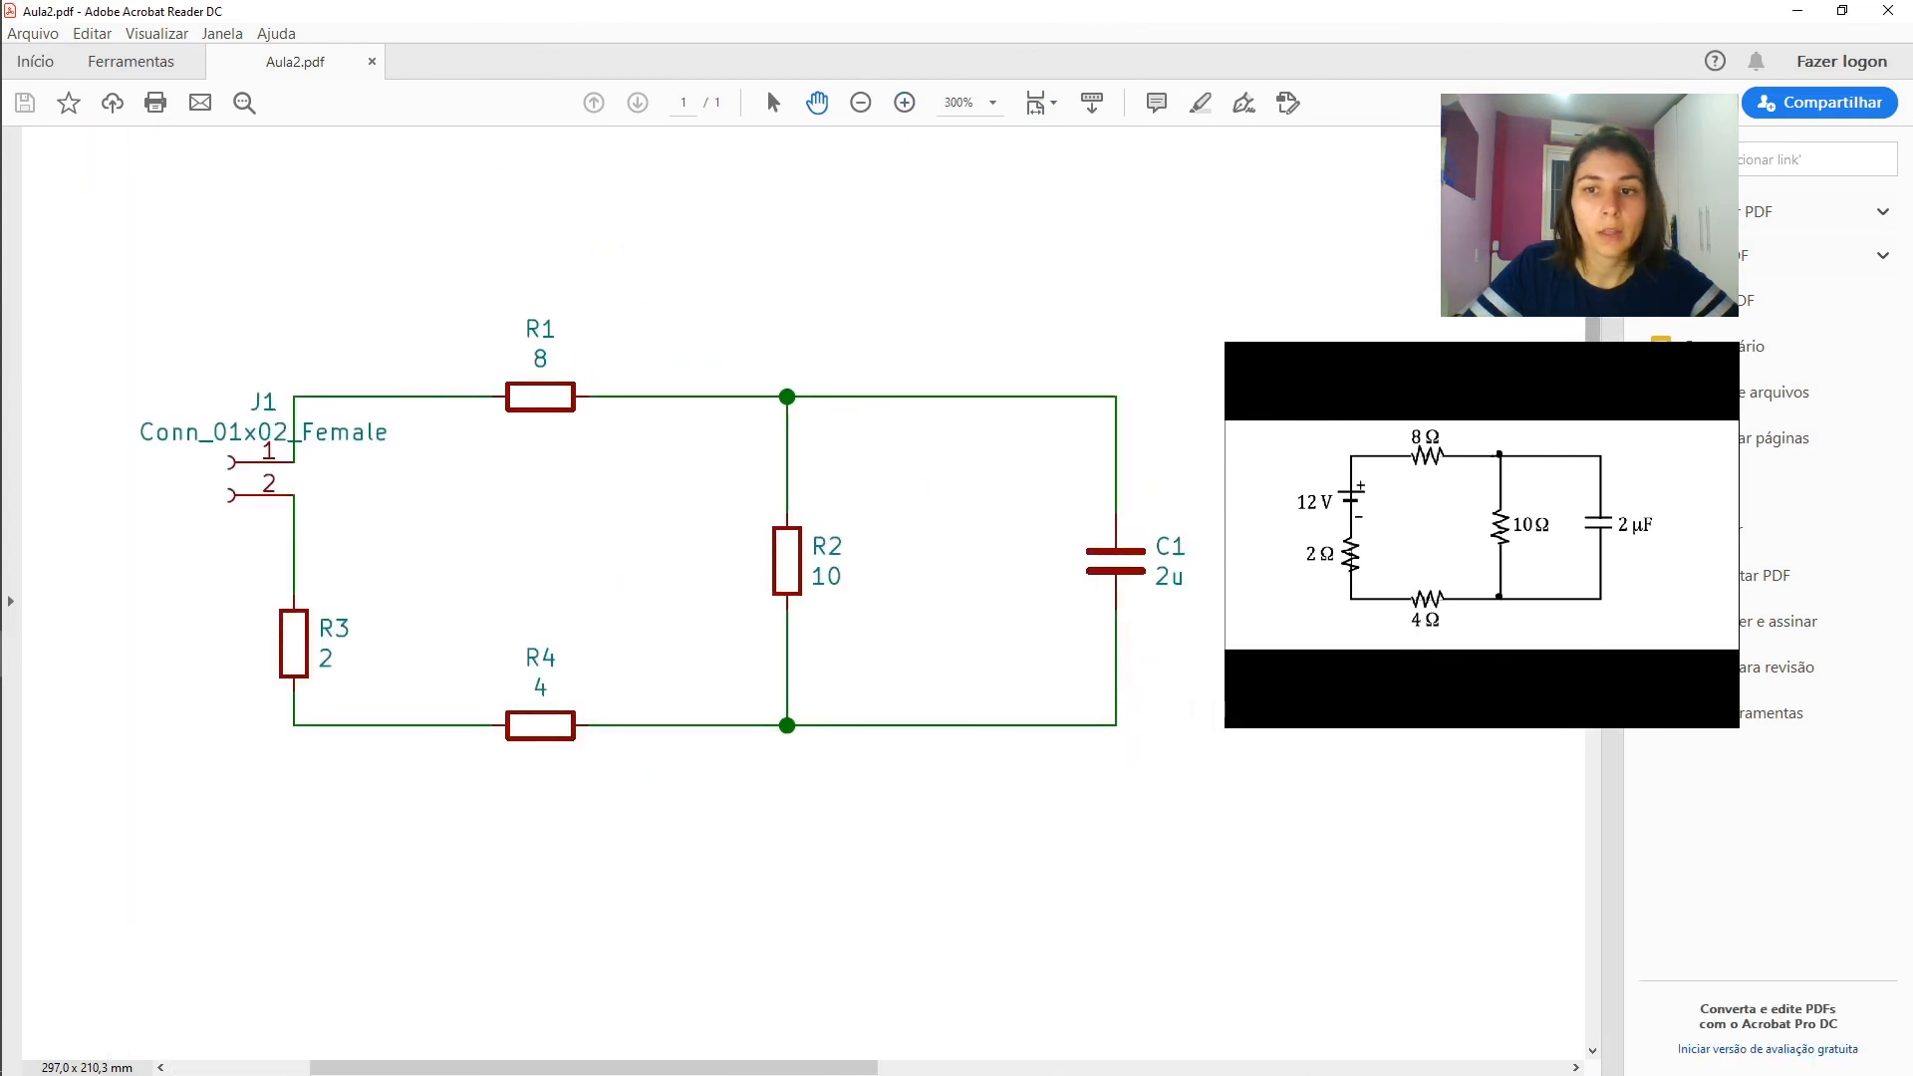
{"action": "left_click", "coordinate": [1613, 601]}
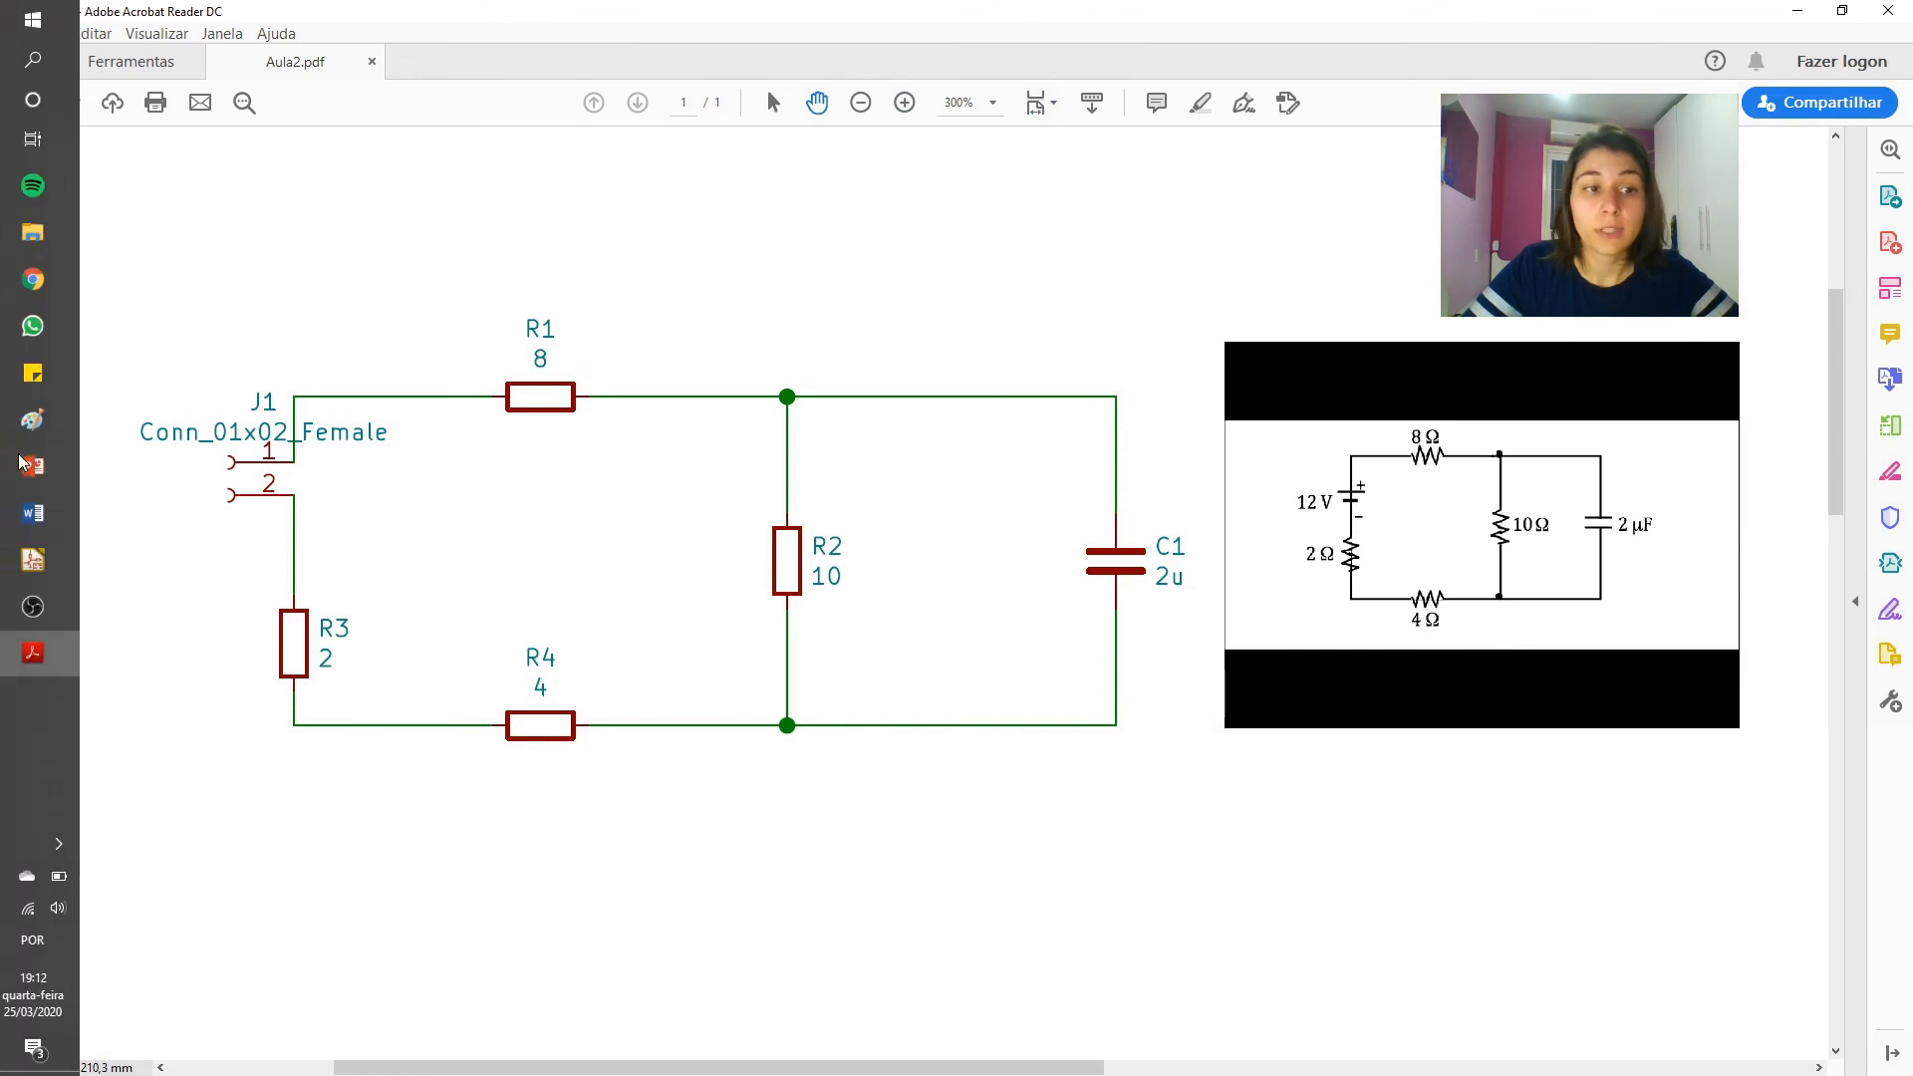
{"action": "mouse_move", "coordinate": [52, 561]}
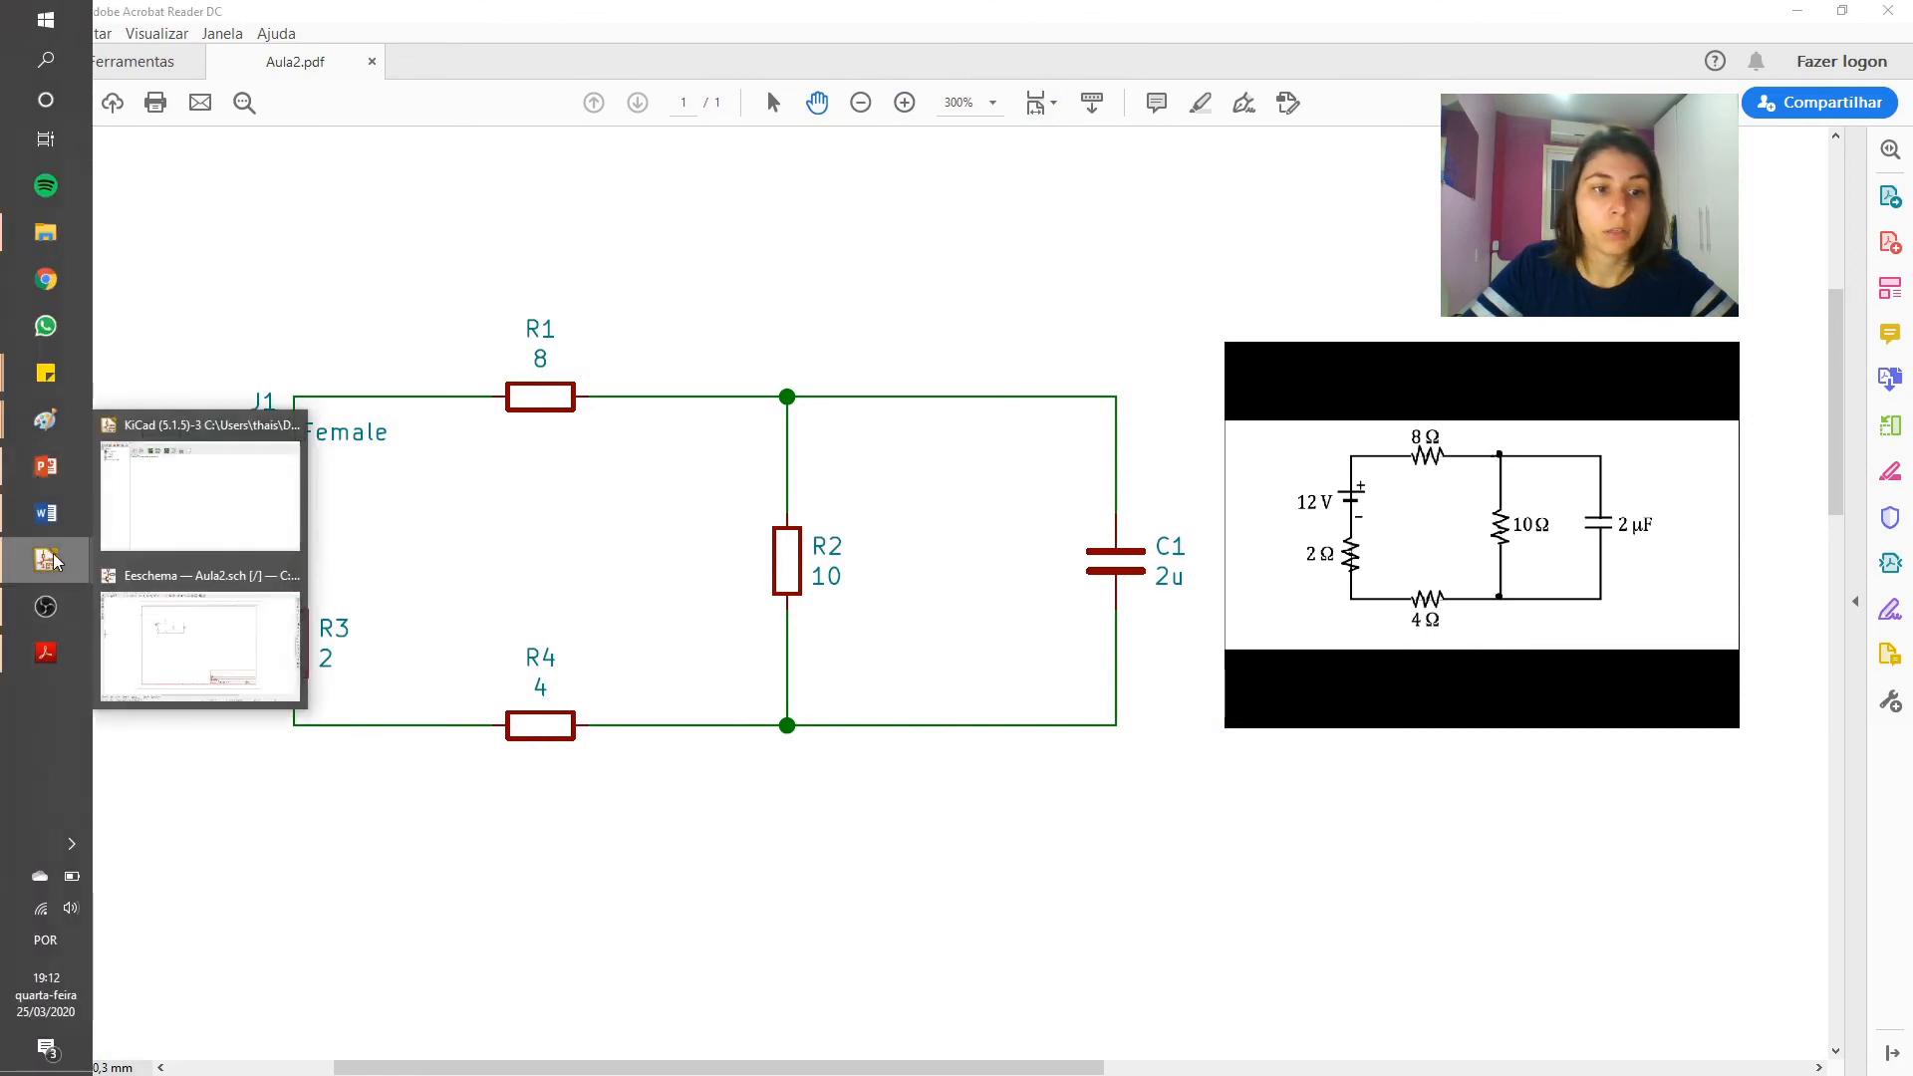
{"action": "left_click", "coordinate": [182, 638]}
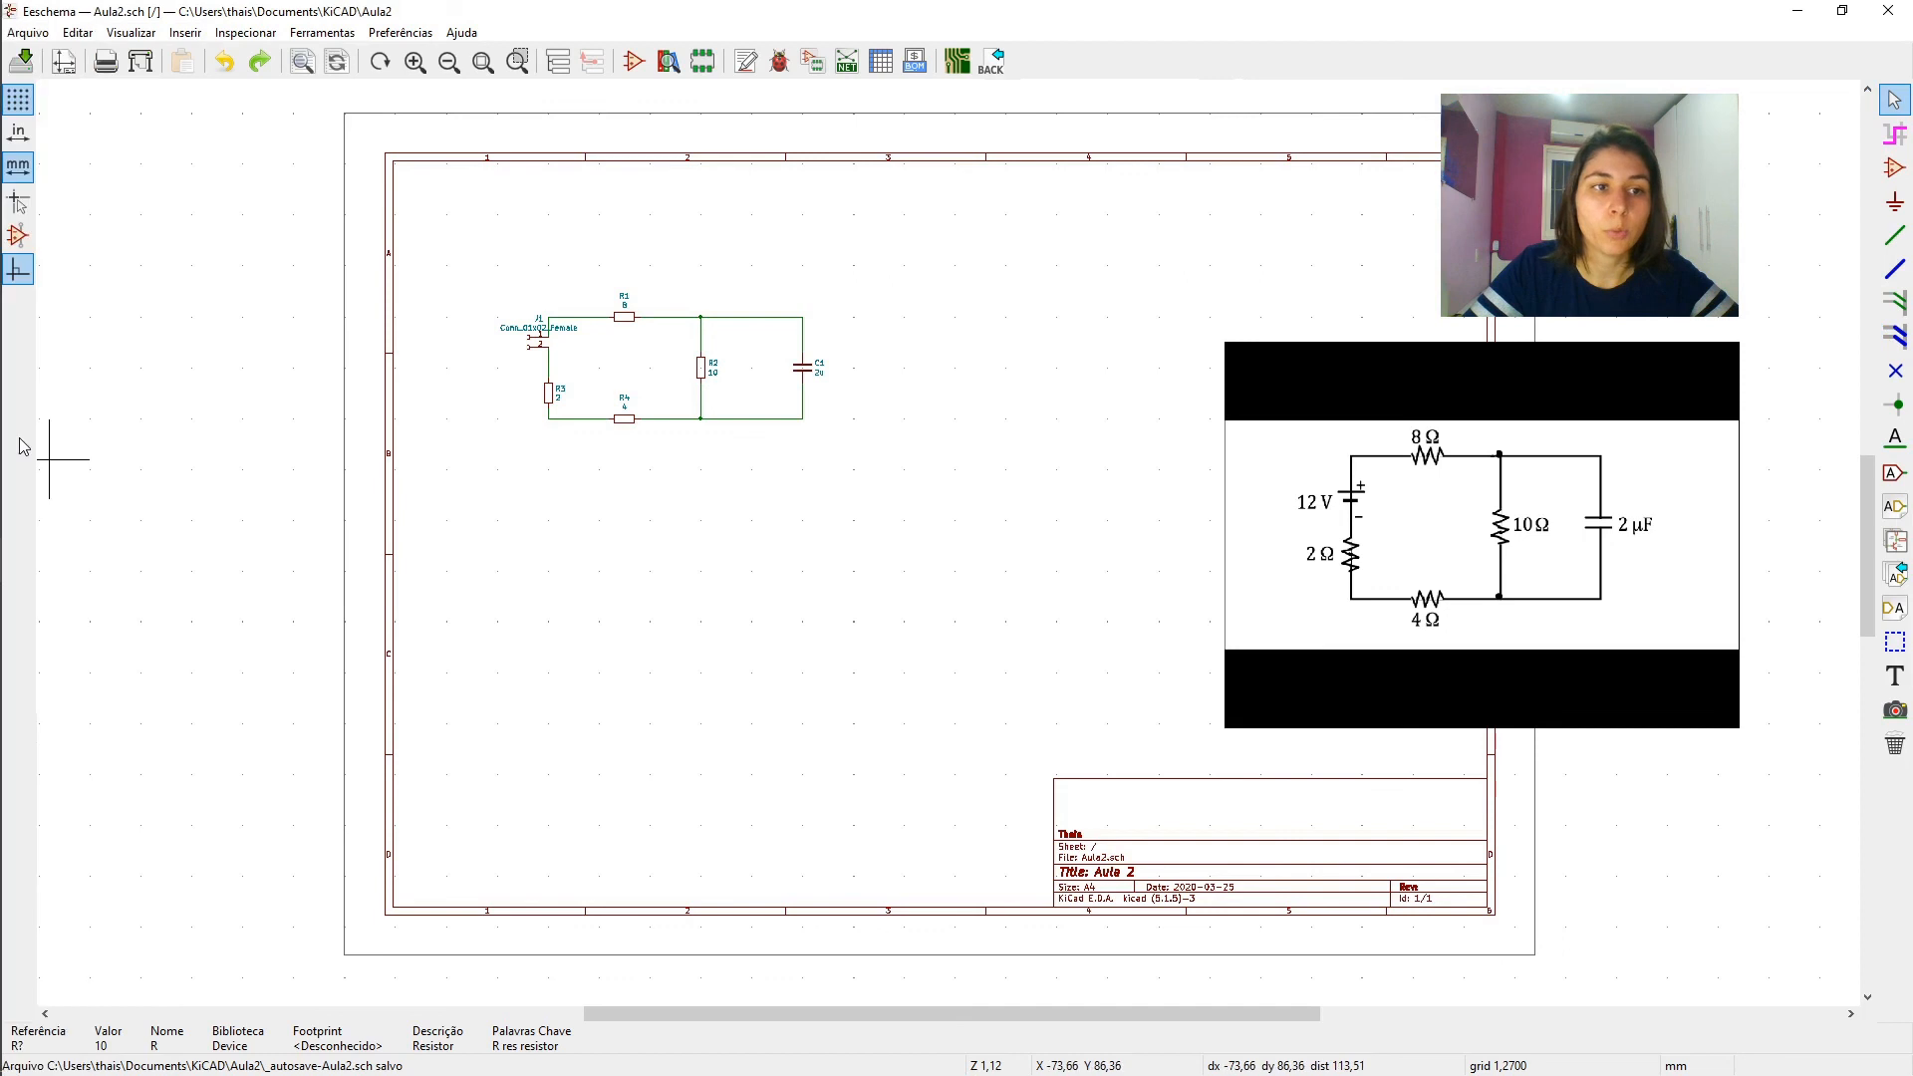
{"action": "left_click", "coordinate": [44, 514]}
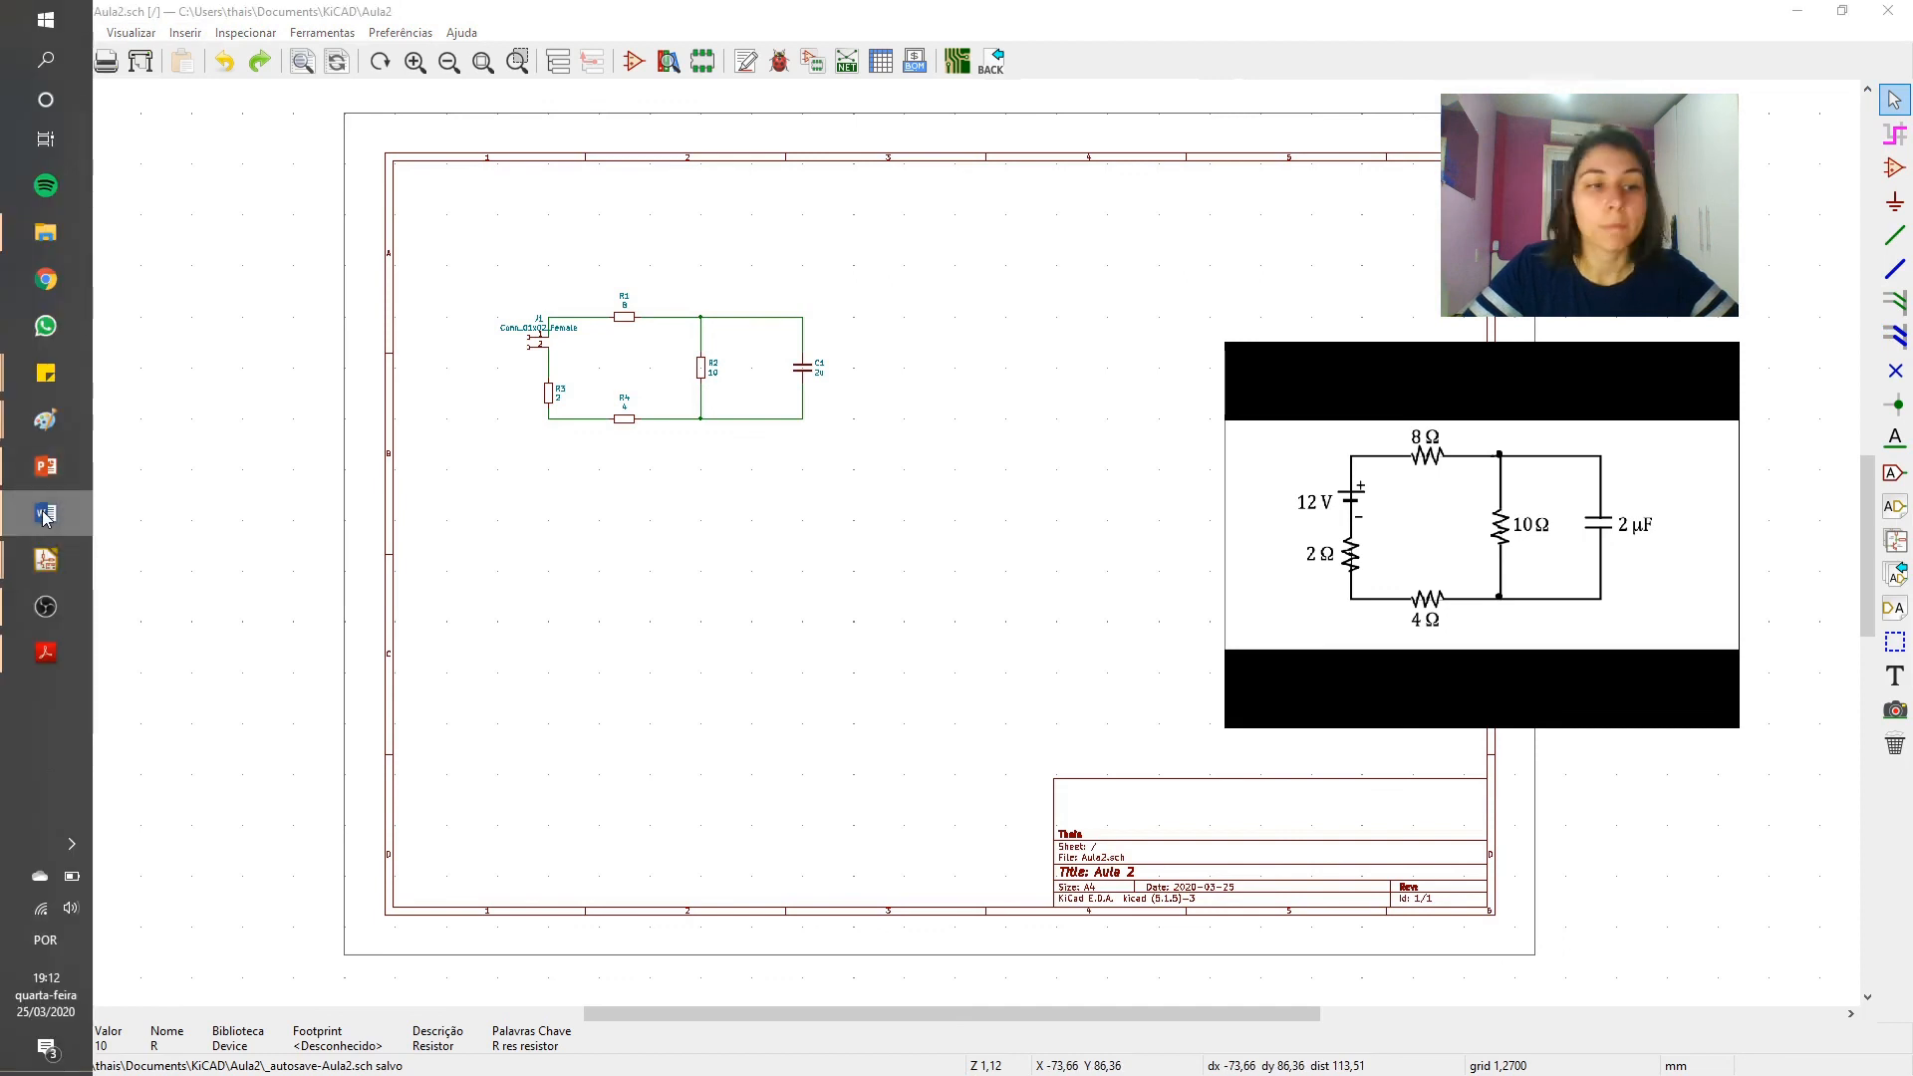
{"action": "mouse_move", "coordinate": [45, 610]}
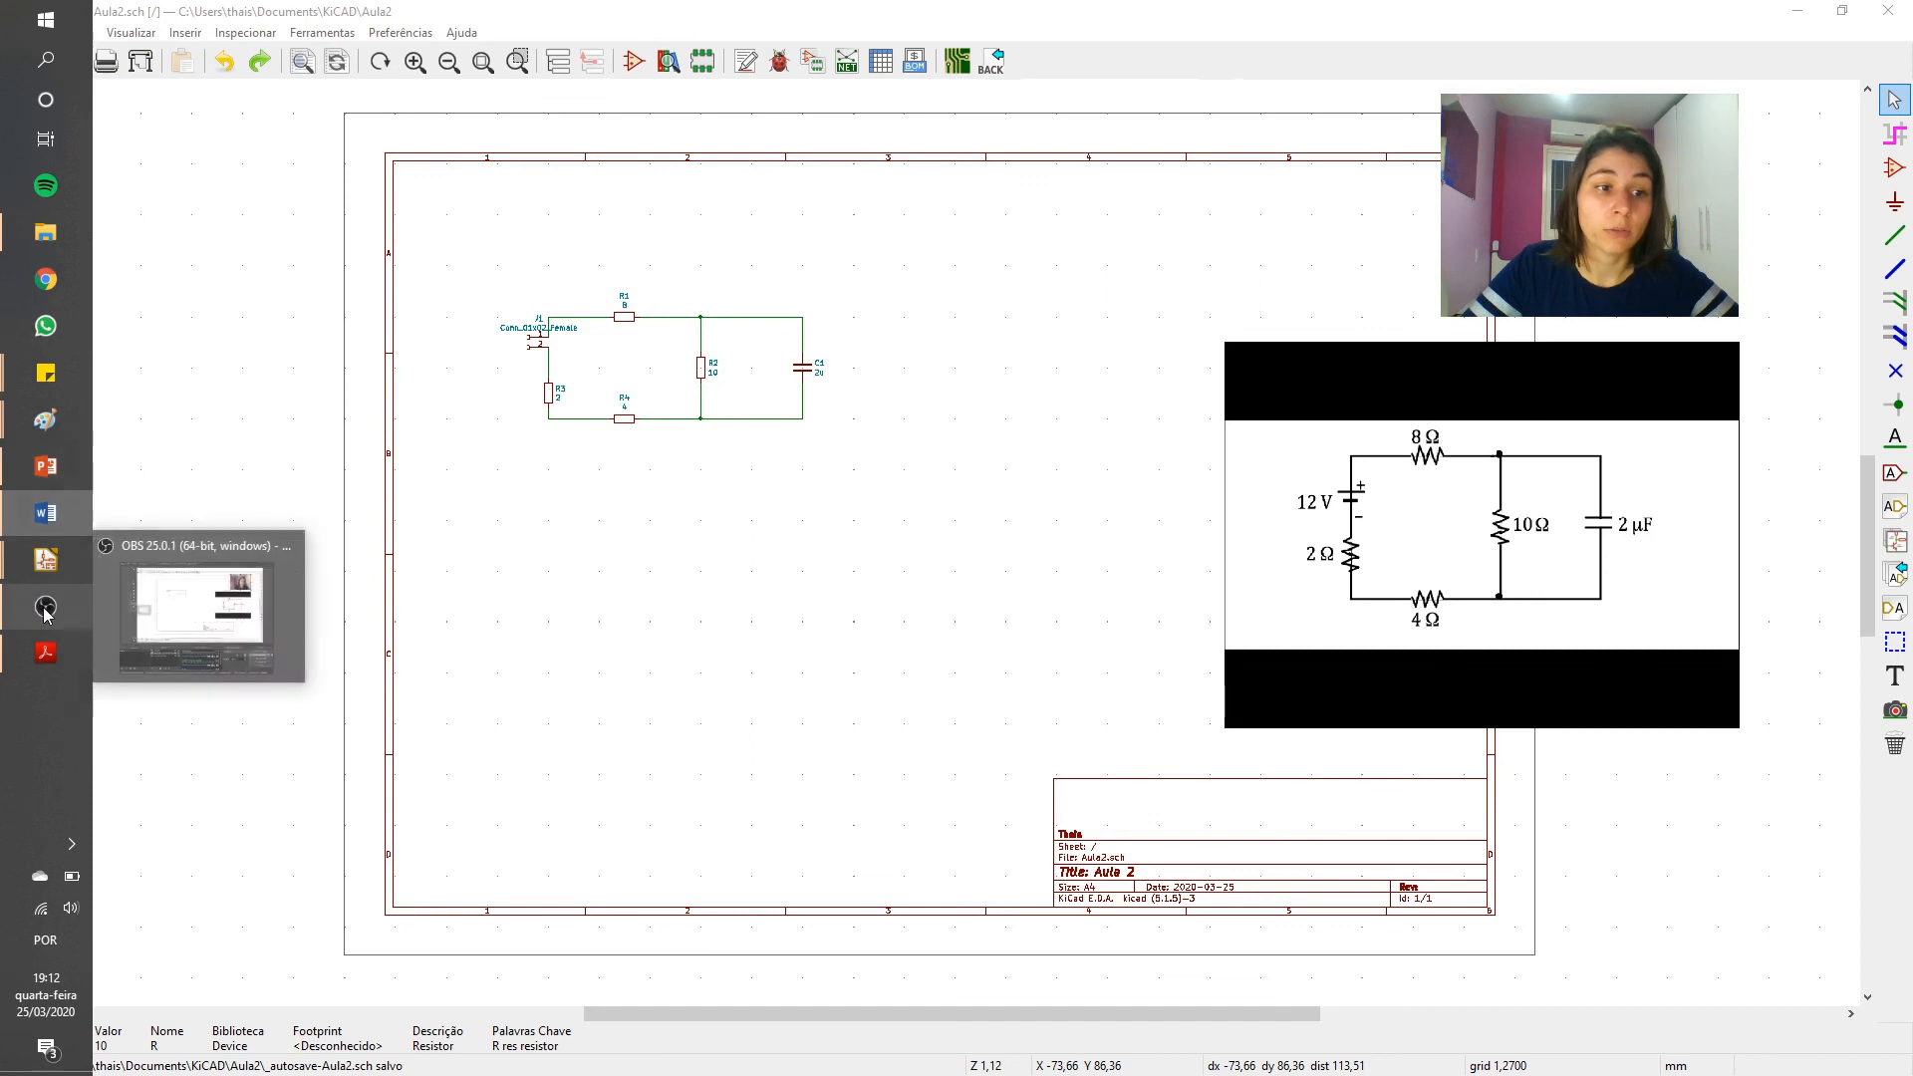